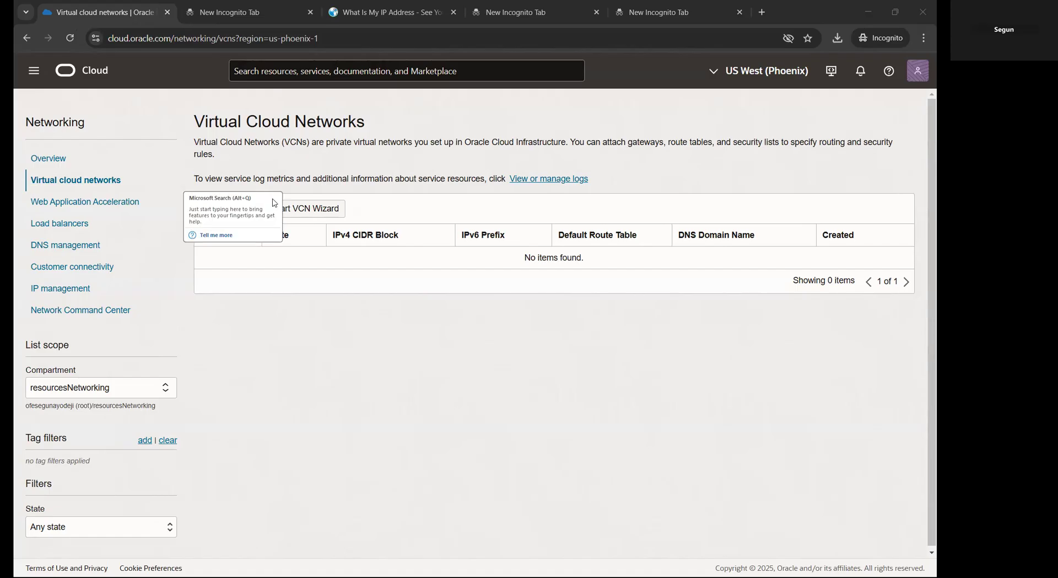
- Start a new virtual cloud network named lb-vcn in the resourcesNetworking compartment
{"action": "left_click", "coordinate": [238, 209]}
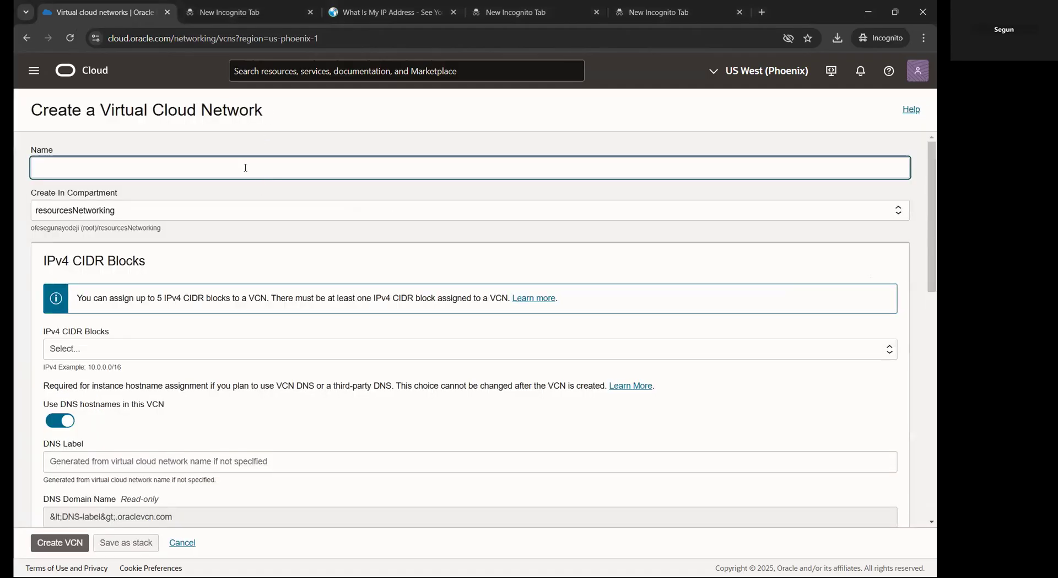
{"action": "type", "text": "lb"}
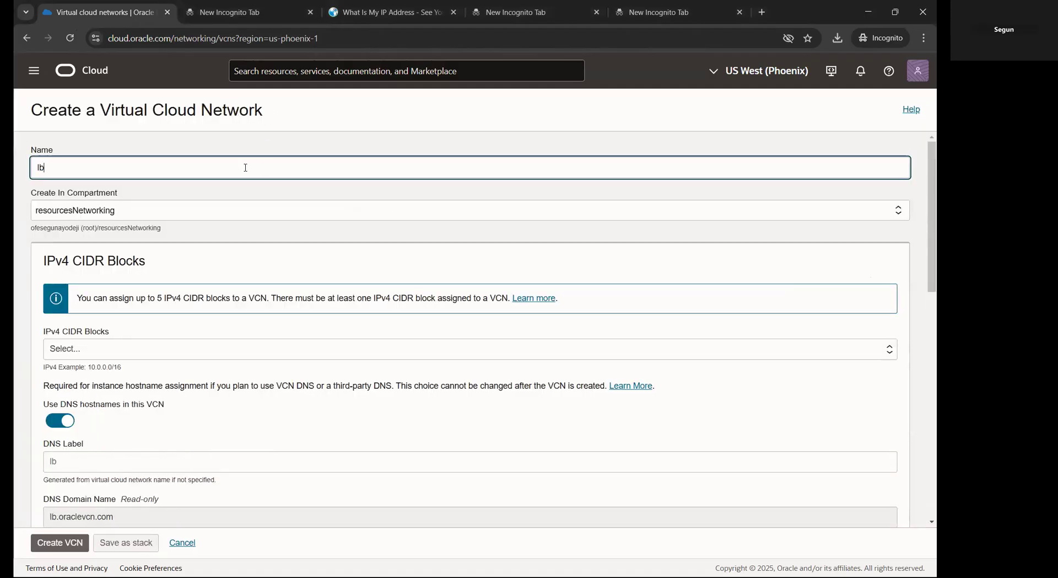
{"action": "type", "text": "-vcn"}
{"action": "scroll", "coordinate": [138, 208], "scroll_direction": "down", "scroll_amount": 1}
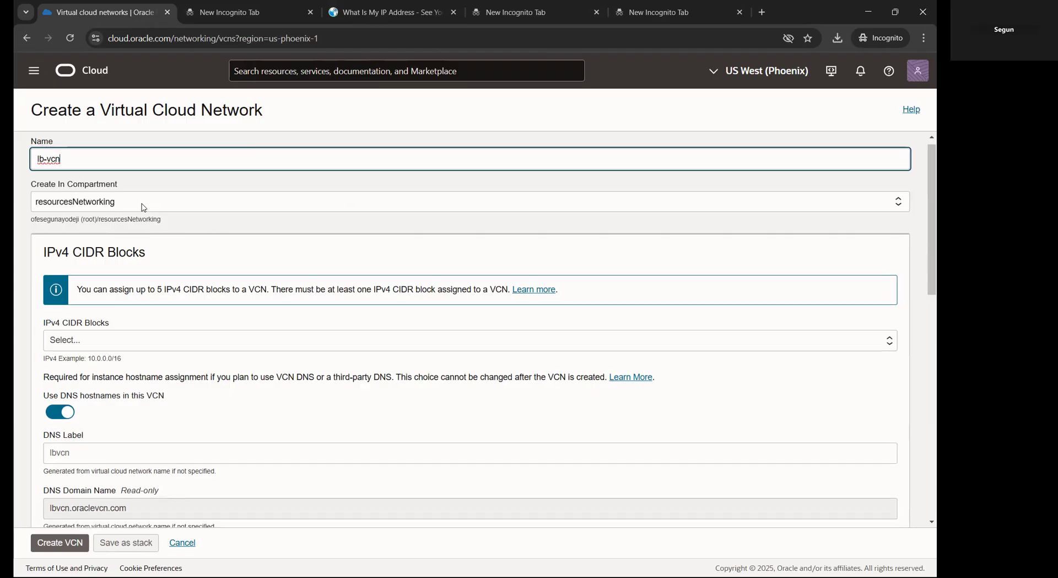
- Assign the IPv4 CIDR block 10.0.0.0/16 to the new network and create the VCN
{"action": "scroll", "coordinate": [145, 205], "scroll_direction": "down", "scroll_amount": 3}
{"action": "left_click", "coordinate": [113, 173]}
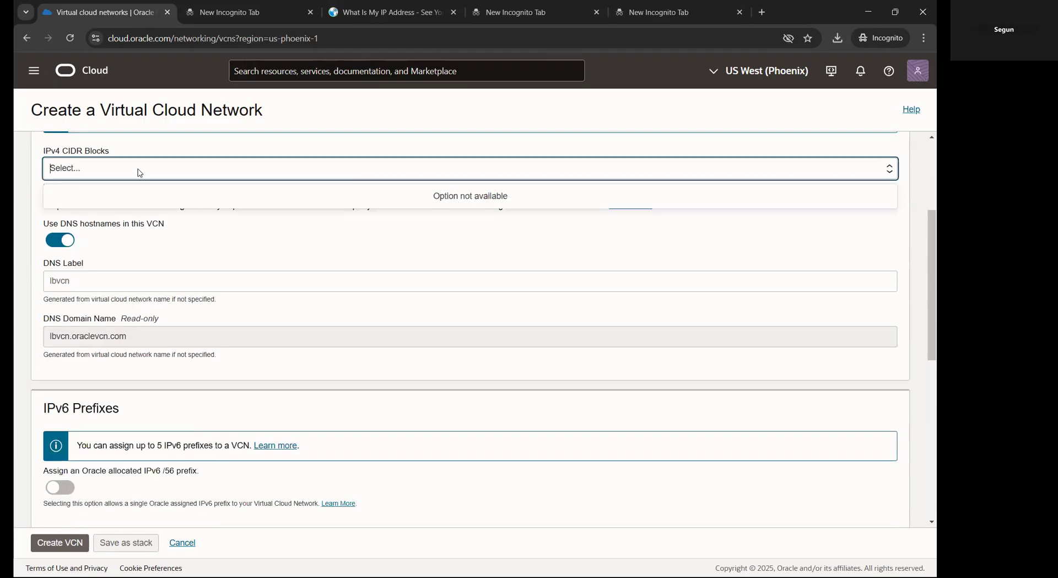
{"action": "type", "text": "10.0.0"}
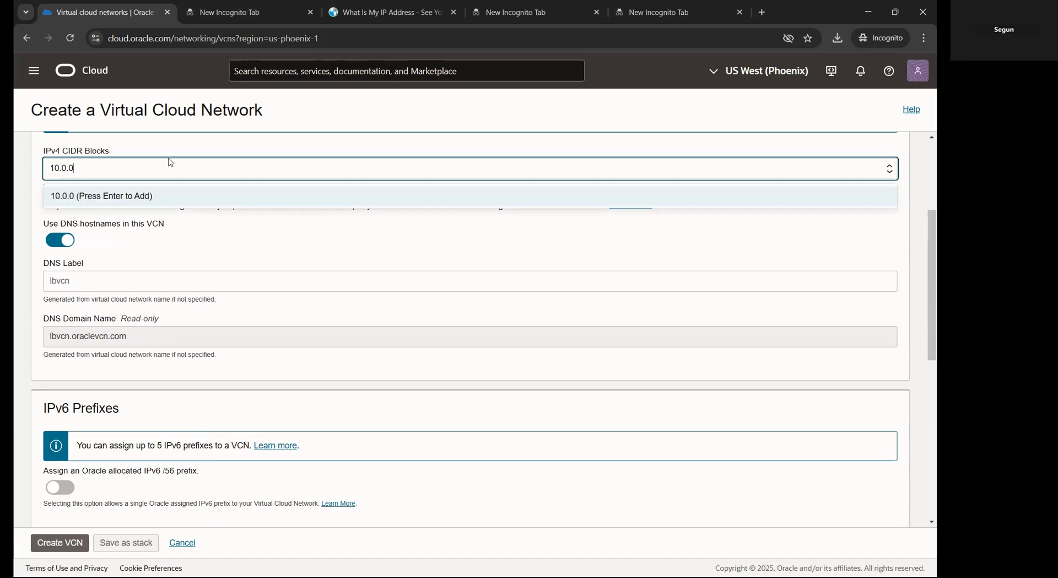
{"action": "type", "text": ".0/"}
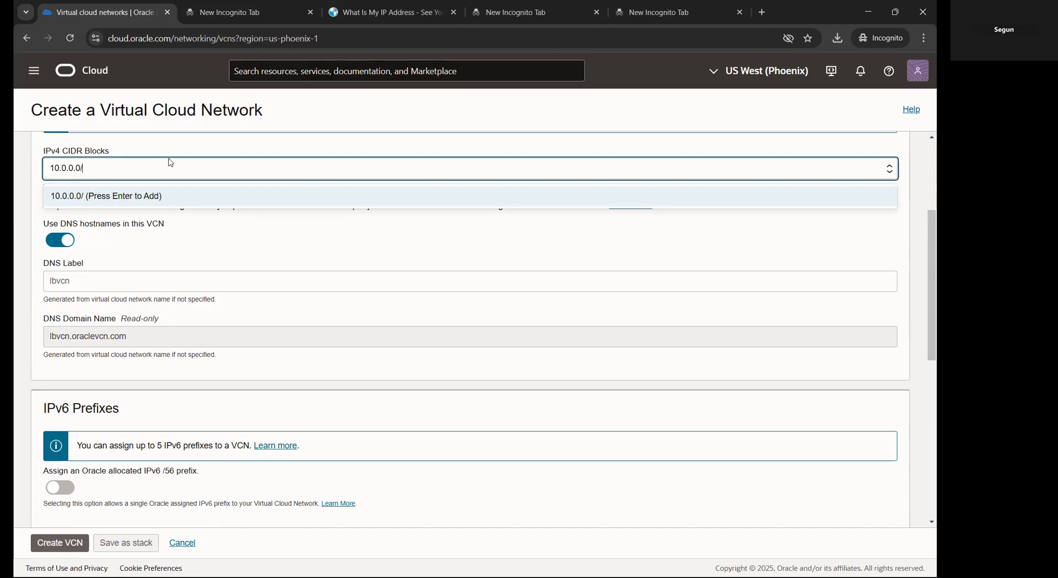
{"action": "type", "text": "16"}
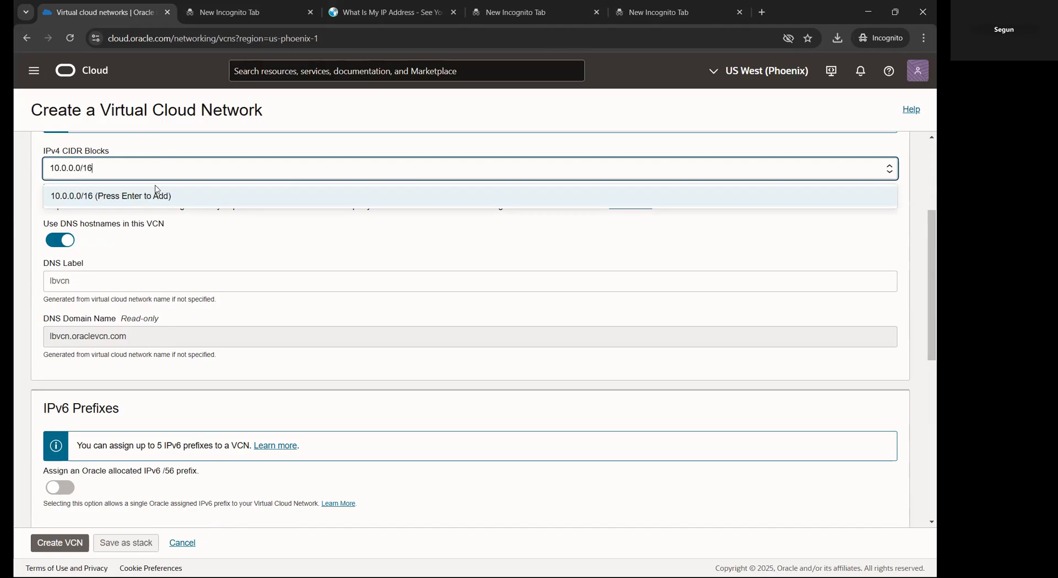
{"action": "left_click", "coordinate": [152, 203]}
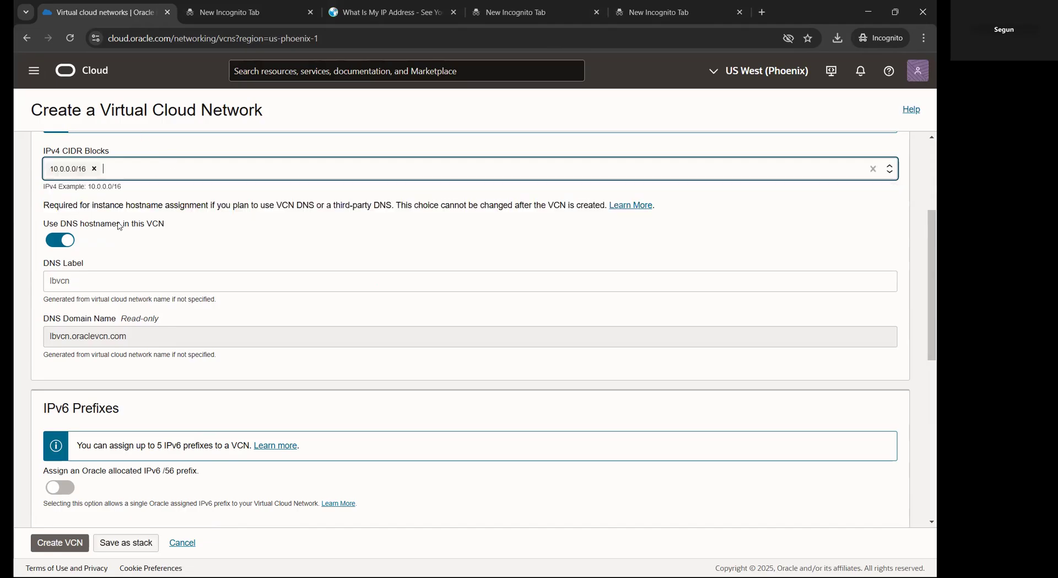
{"action": "scroll", "coordinate": [142, 280], "scroll_direction": "down", "scroll_amount": 6}
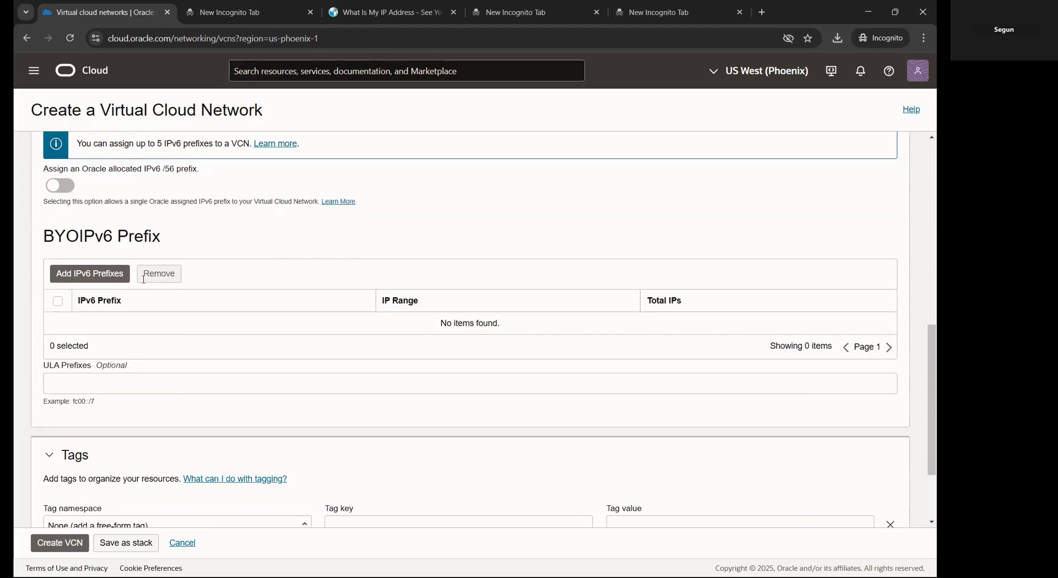
{"action": "left_click", "coordinate": [72, 543]}
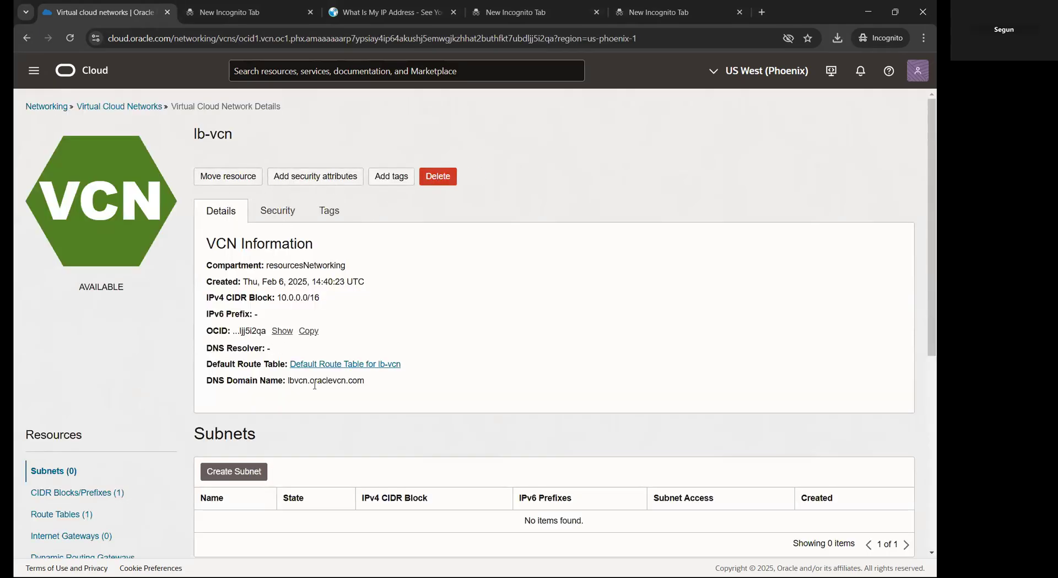
- Start a regional subnet named sub-lb in lb-vcn with the IPv4 CIDR block 10.0.0.0/24
{"action": "scroll", "coordinate": [140, 233], "scroll_direction": "down", "scroll_amount": 3}
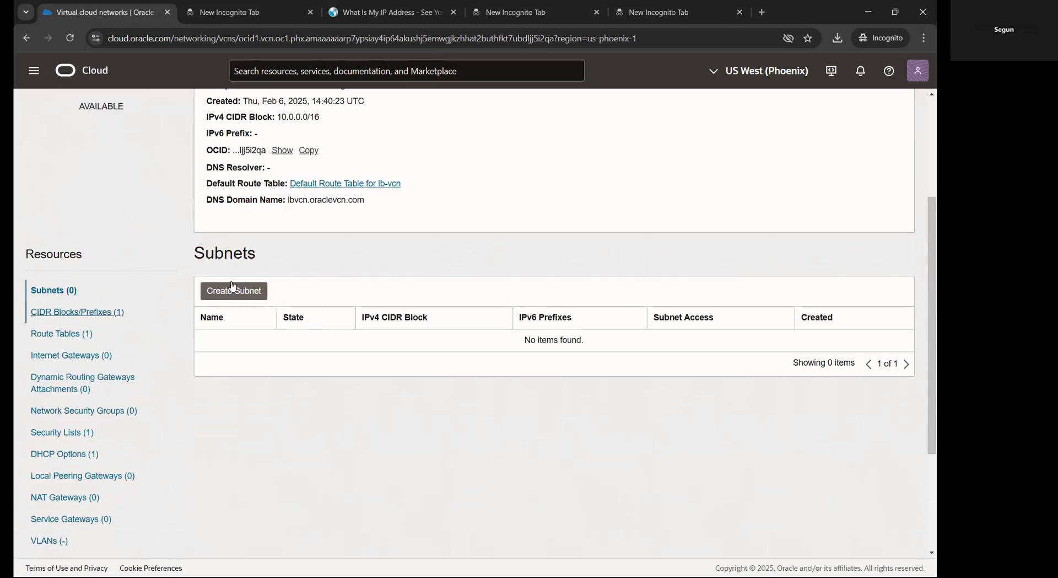
{"action": "left_click", "coordinate": [236, 292]}
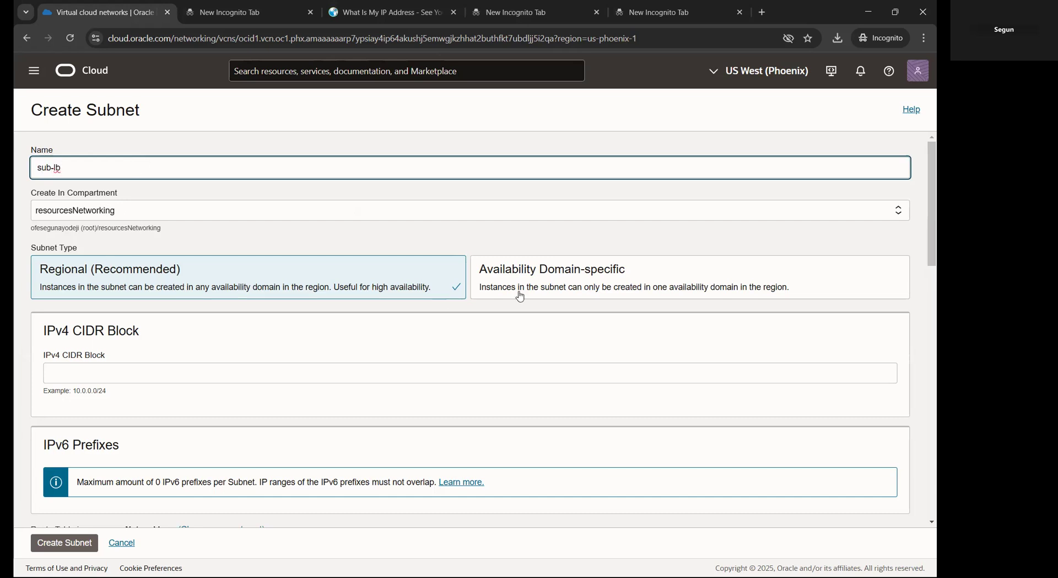
{"action": "scroll", "coordinate": [87, 339], "scroll_direction": "down", "scroll_amount": 2}
{"action": "left_click", "coordinate": [108, 251]}
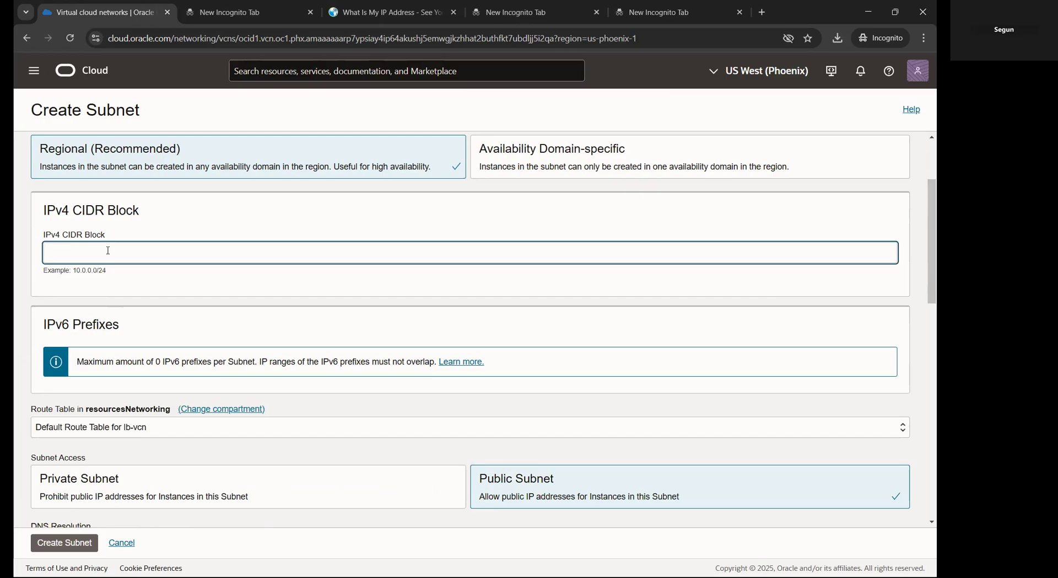
{"action": "type", "text": "10.0.0."}
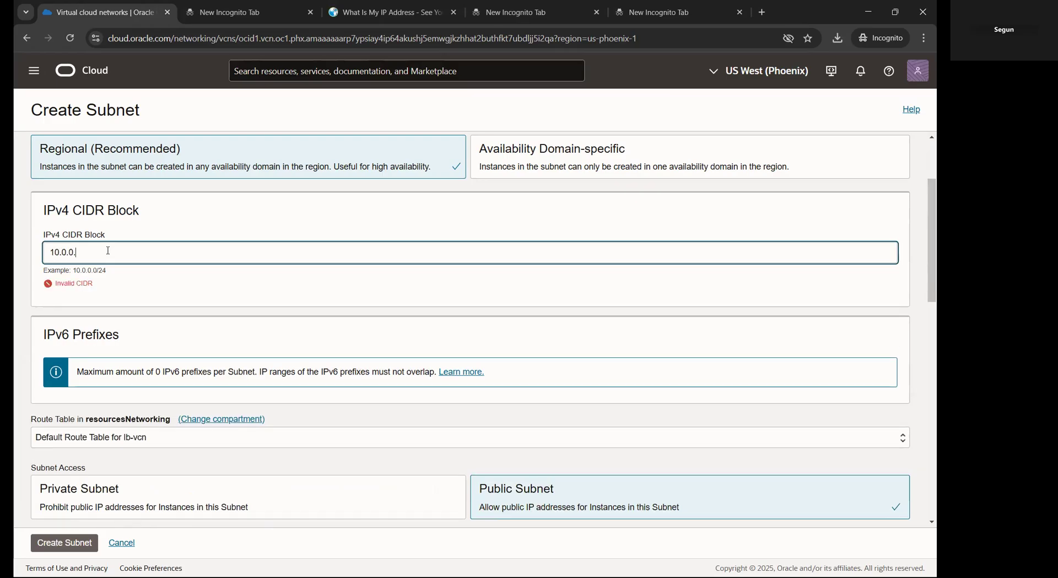
{"action": "type", "text": "0/24"}
- Review the remaining subnet options, keep public access and the default DNS and DHCP settings, and create the subnet
{"action": "scroll", "coordinate": [144, 301], "scroll_direction": "down", "scroll_amount": 5}
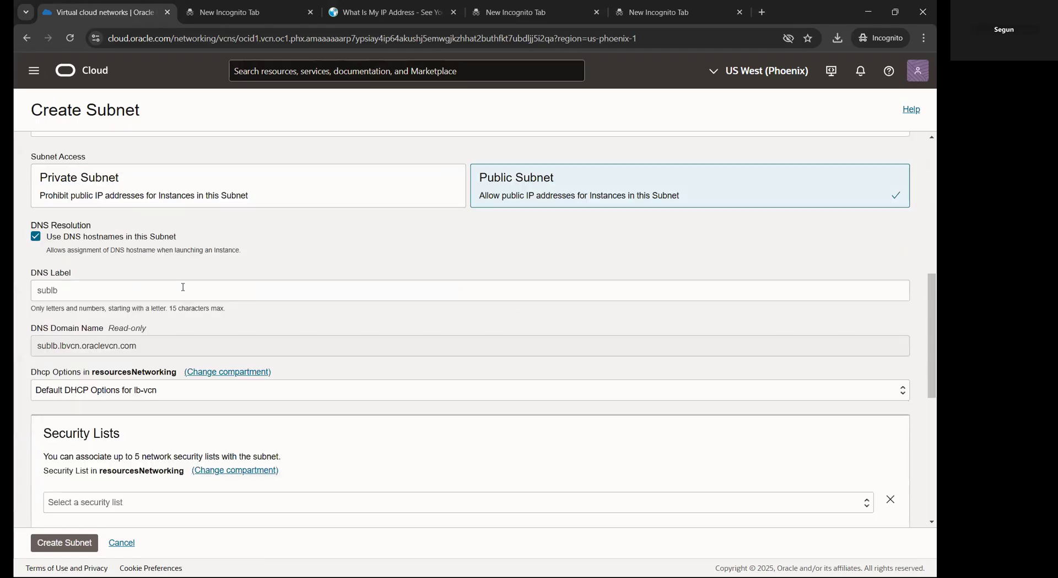
{"action": "scroll", "coordinate": [366, 271], "scroll_direction": "up", "scroll_amount": 1}
{"action": "scroll", "coordinate": [254, 314], "scroll_direction": "down", "scroll_amount": 2}
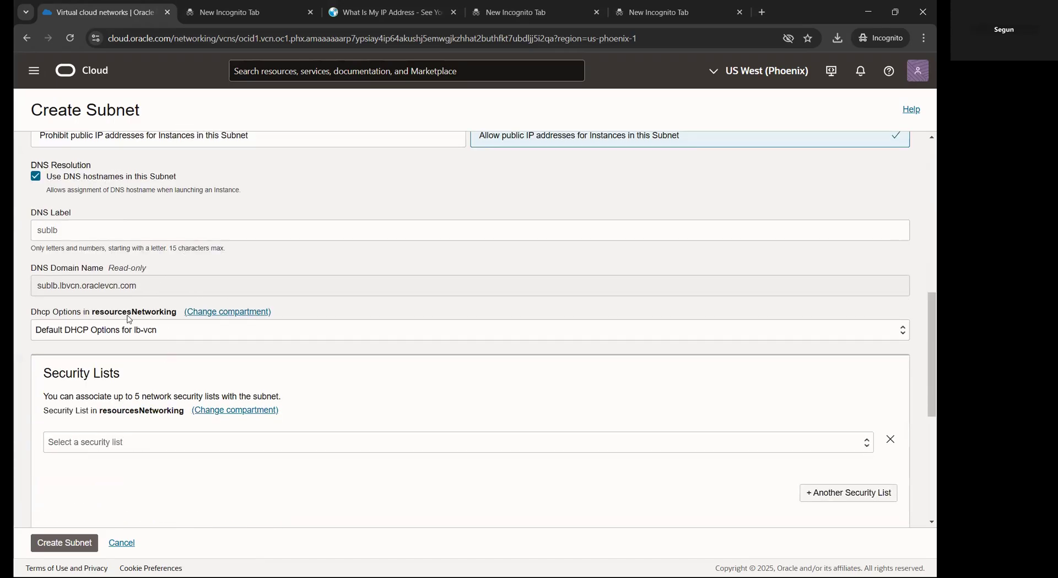
{"action": "scroll", "coordinate": [185, 299], "scroll_direction": "down", "scroll_amount": 4}
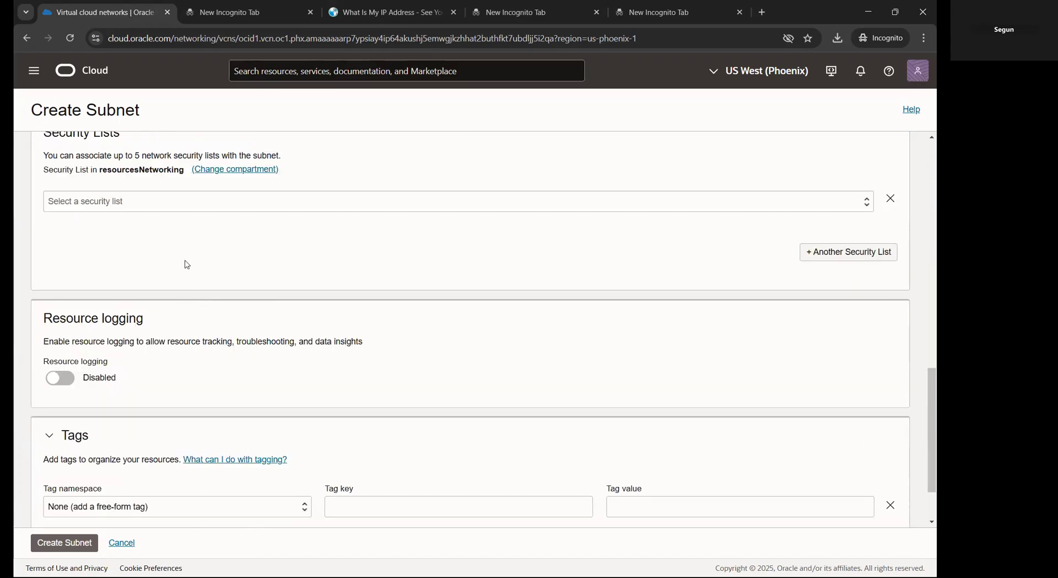
{"action": "scroll", "coordinate": [189, 287], "scroll_direction": "down", "scroll_amount": 2}
{"action": "left_click", "coordinate": [64, 542]}
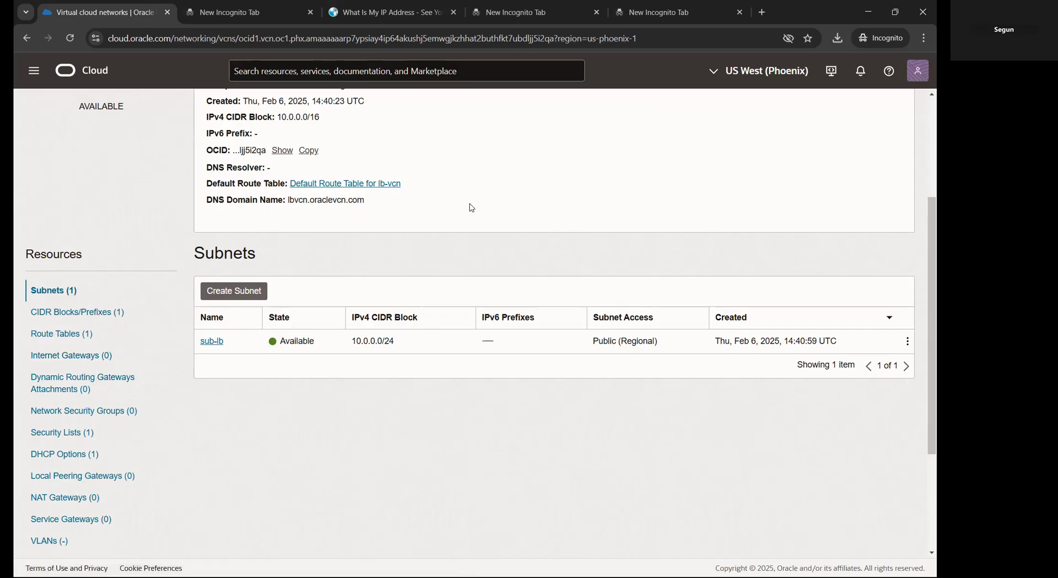
- Create an internet gateway named lb-gateway for lb-vcn in the resourcesNetworking compartment
{"action": "scroll", "coordinate": [468, 221], "scroll_direction": "up", "scroll_amount": 3}
{"action": "scroll", "coordinate": [399, 345], "scroll_direction": "down", "scroll_amount": 4}
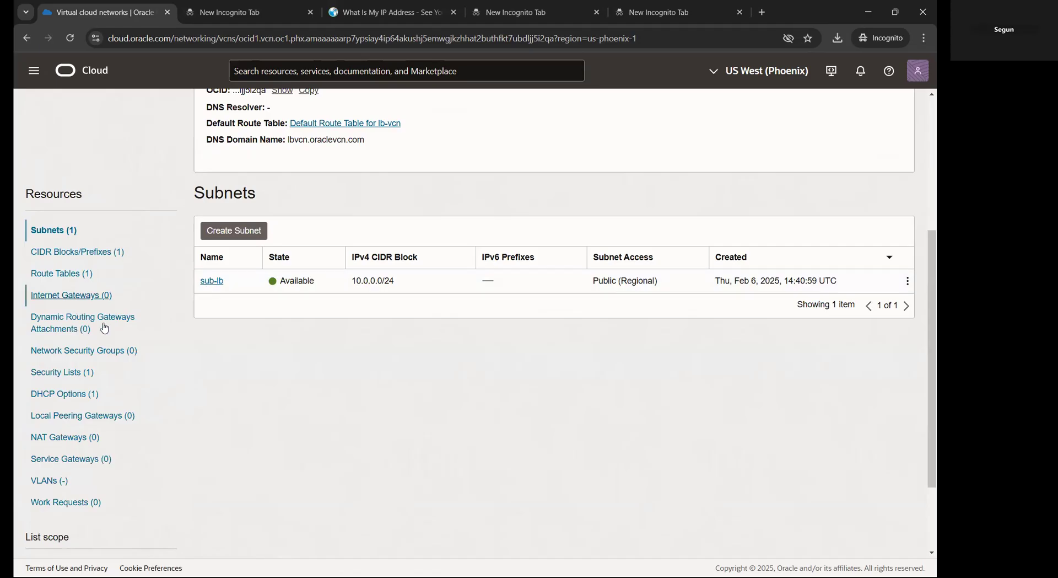
{"action": "left_click", "coordinate": [77, 296]}
{"action": "left_click", "coordinate": [268, 235]}
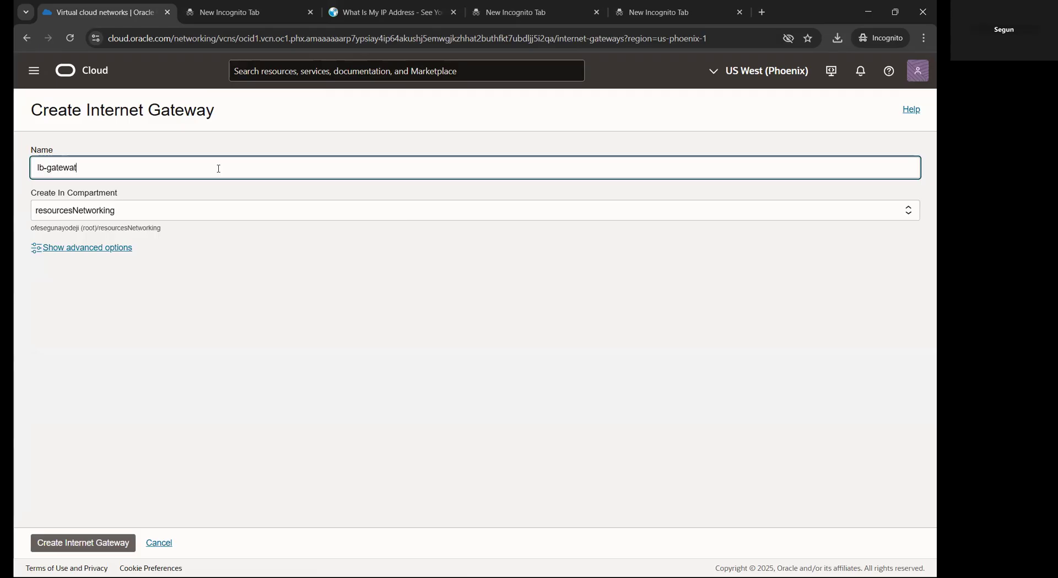
{"action": "key", "text": "BackSpace"}
{"action": "left_click", "coordinate": [99, 544]}
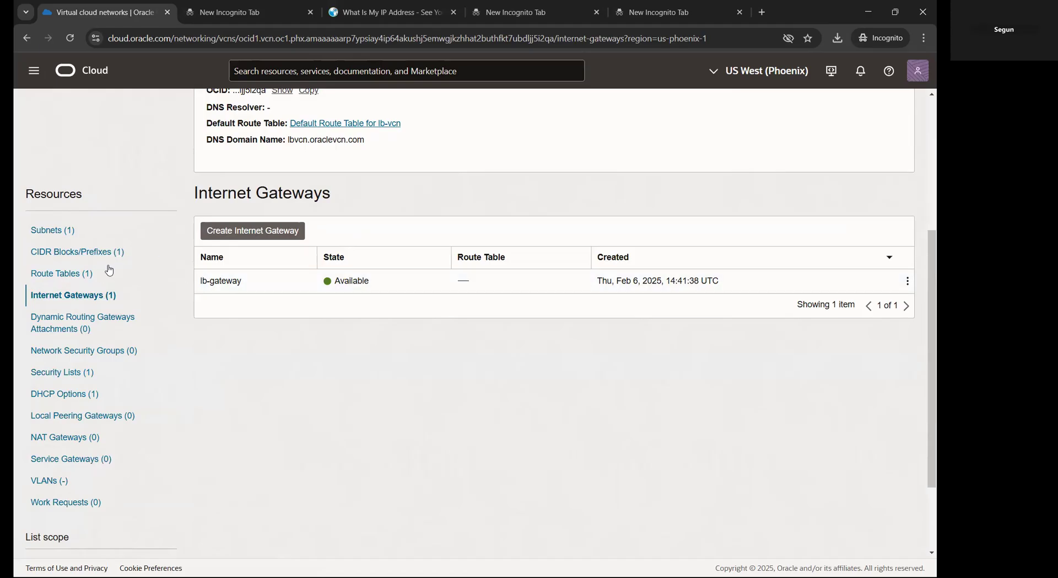
- Start a route rule in the default route table for lb-vcn with target type Internet Gateway and target lb-gateway
{"action": "left_click", "coordinate": [69, 275]}
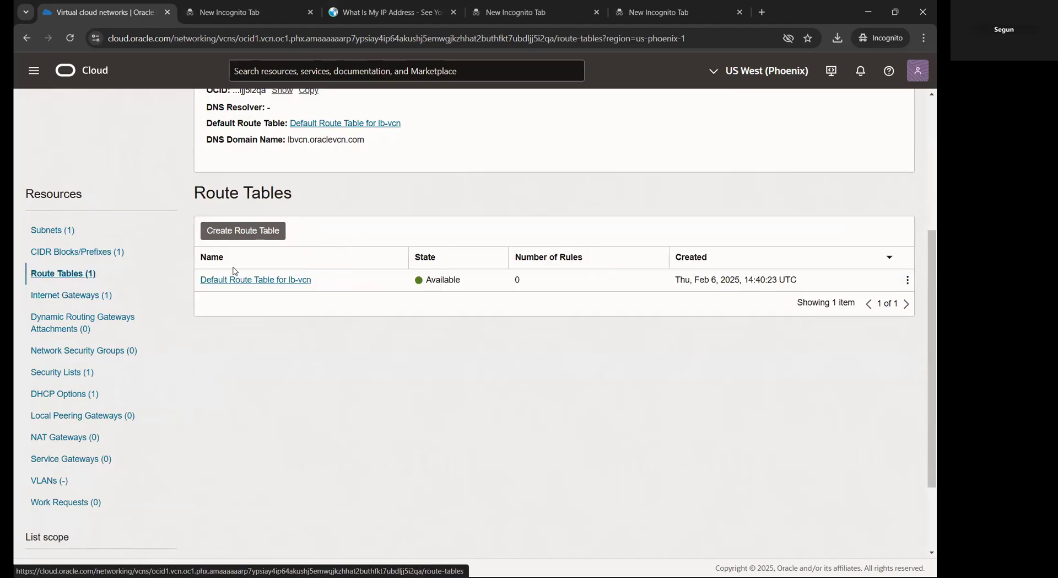
{"action": "left_click", "coordinate": [266, 283]}
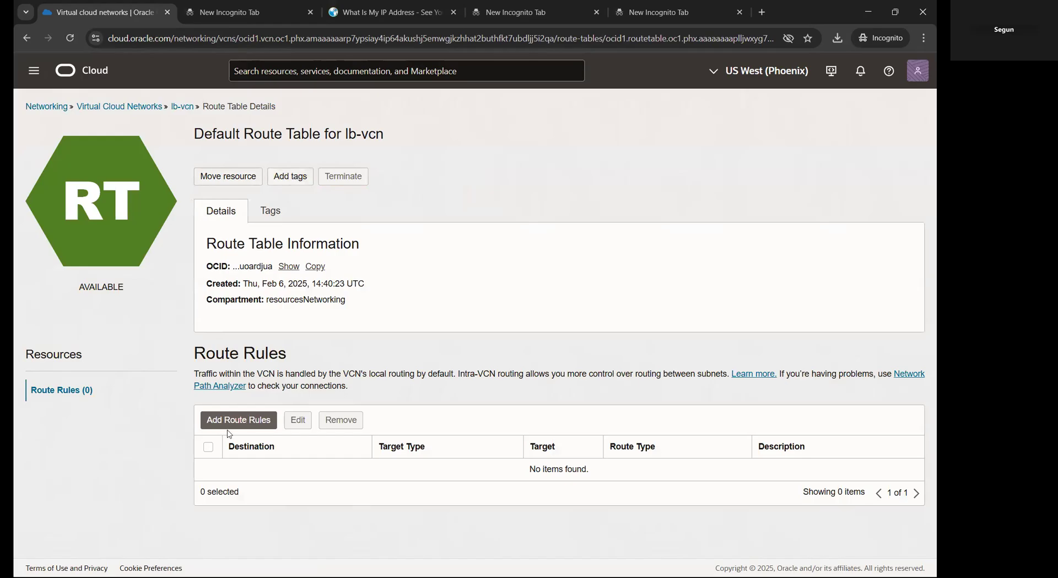
{"action": "left_click", "coordinate": [249, 421]}
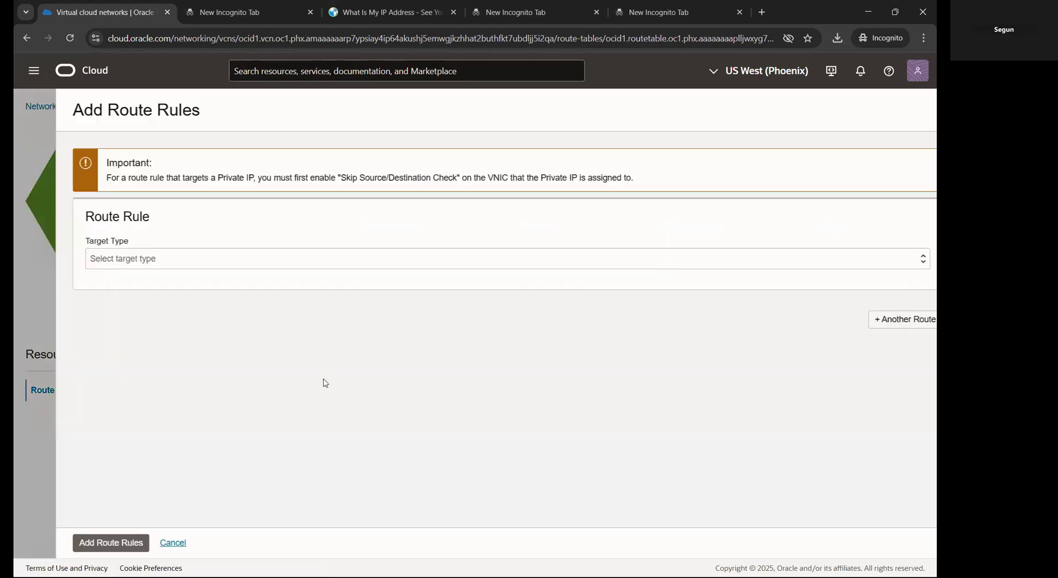
{"action": "left_click", "coordinate": [121, 264]}
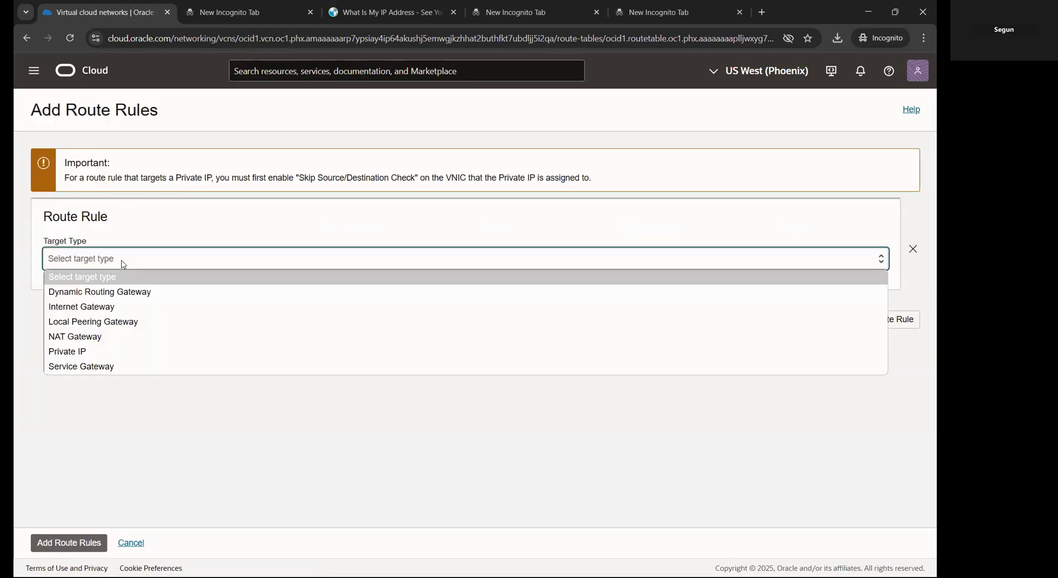
{"action": "left_click", "coordinate": [105, 305]}
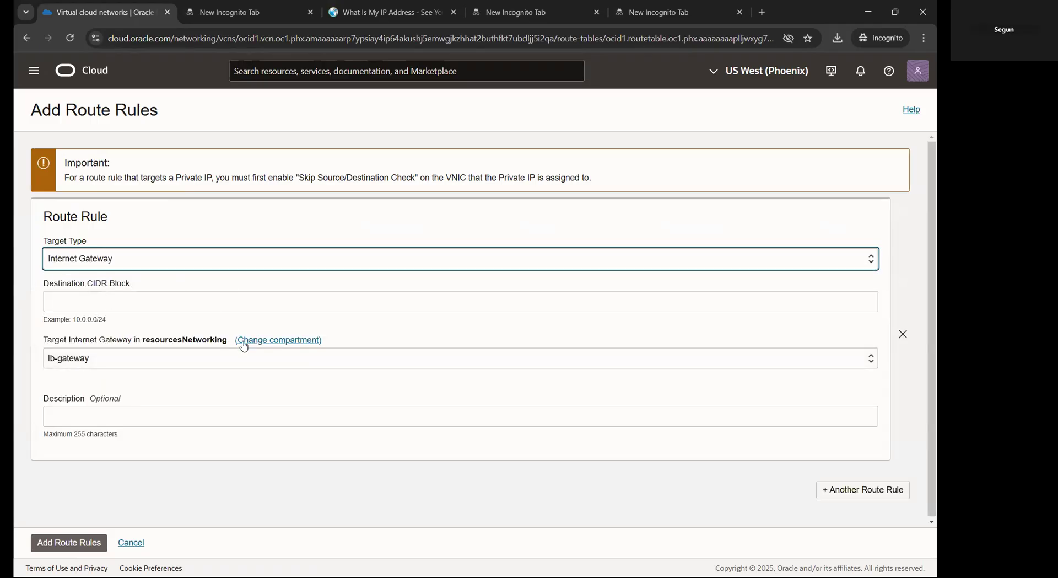
{"action": "left_click", "coordinate": [105, 357]}
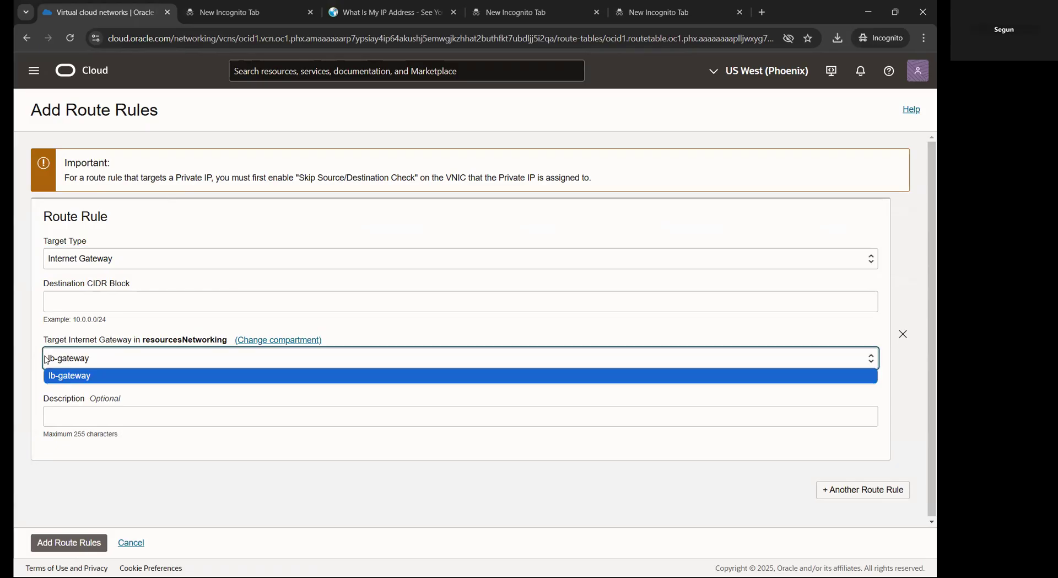
{"action": "left_click", "coordinate": [131, 373]}
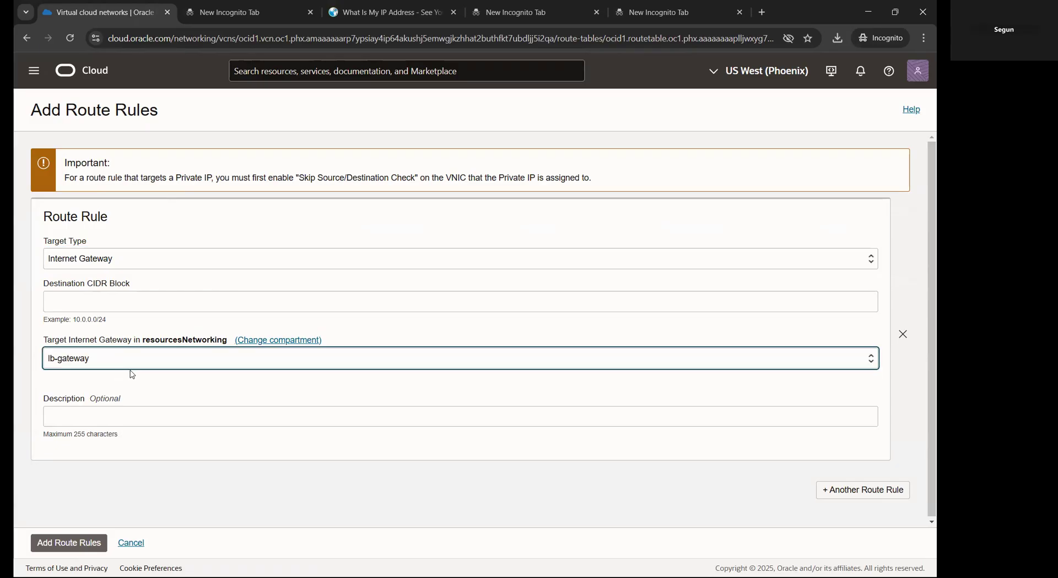
- Set the rule's destination CIDR block to 0.0.0.0/0 and add it to the route table
{"action": "left_click", "coordinate": [113, 299]}
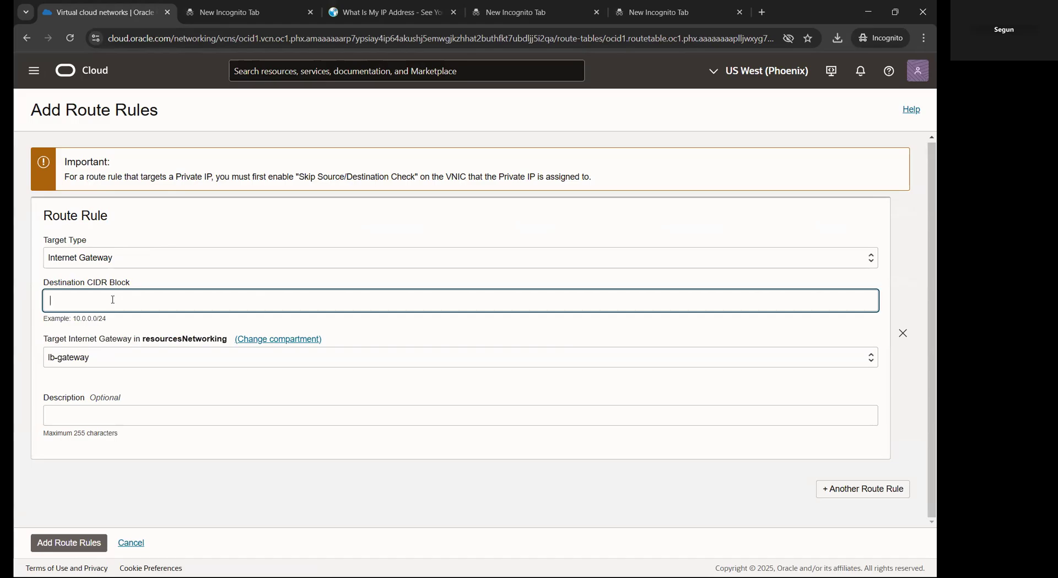
{"action": "type", "text": "0."}
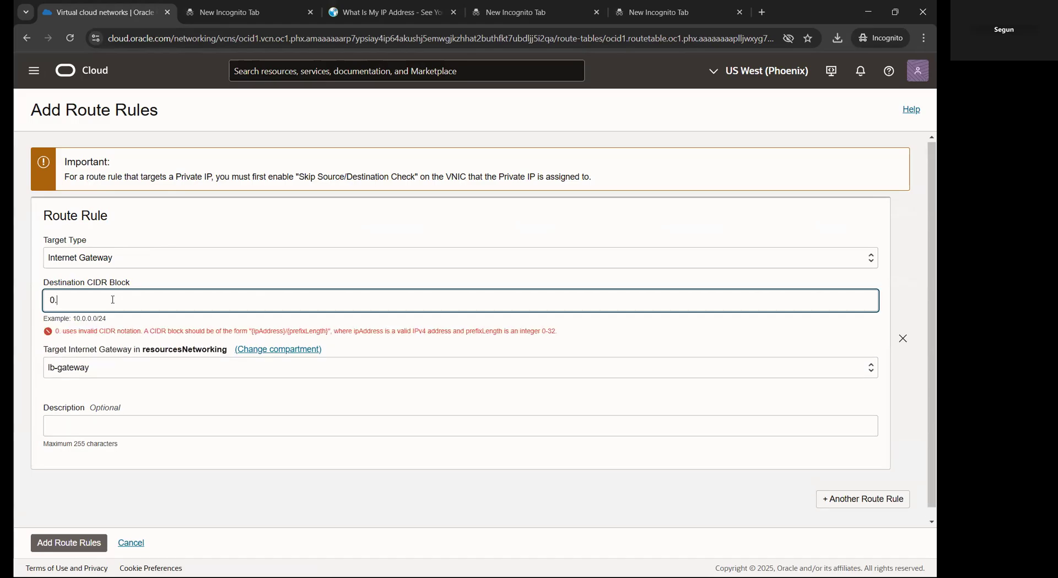
{"action": "type", "text": "0.0.0/0"}
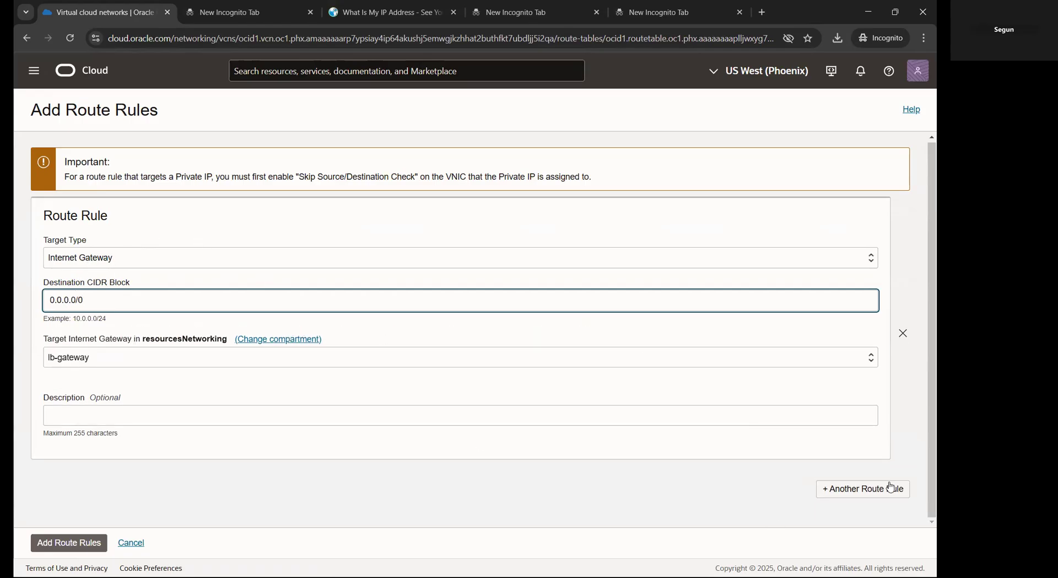
{"action": "left_click", "coordinate": [69, 543]}
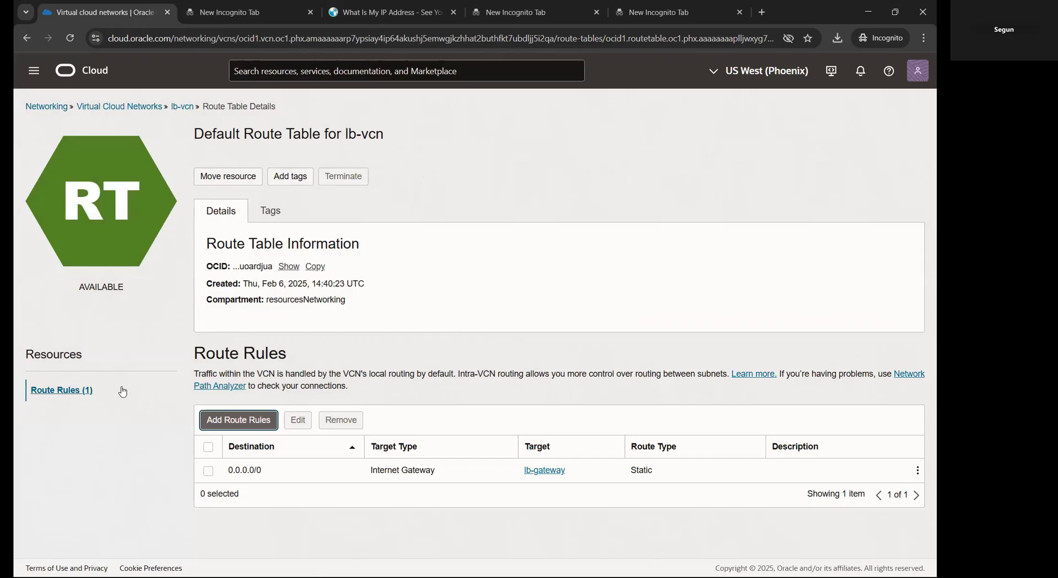
- Open the default security list of lb-vcn and bring up its ingress rules
{"action": "left_click", "coordinate": [126, 107]}
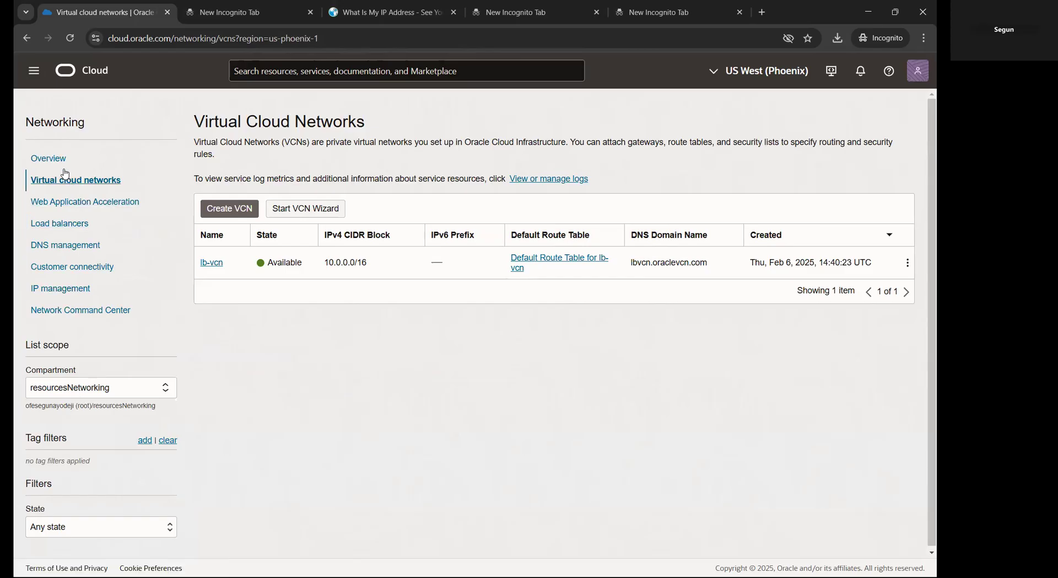
{"action": "left_click", "coordinate": [213, 264]}
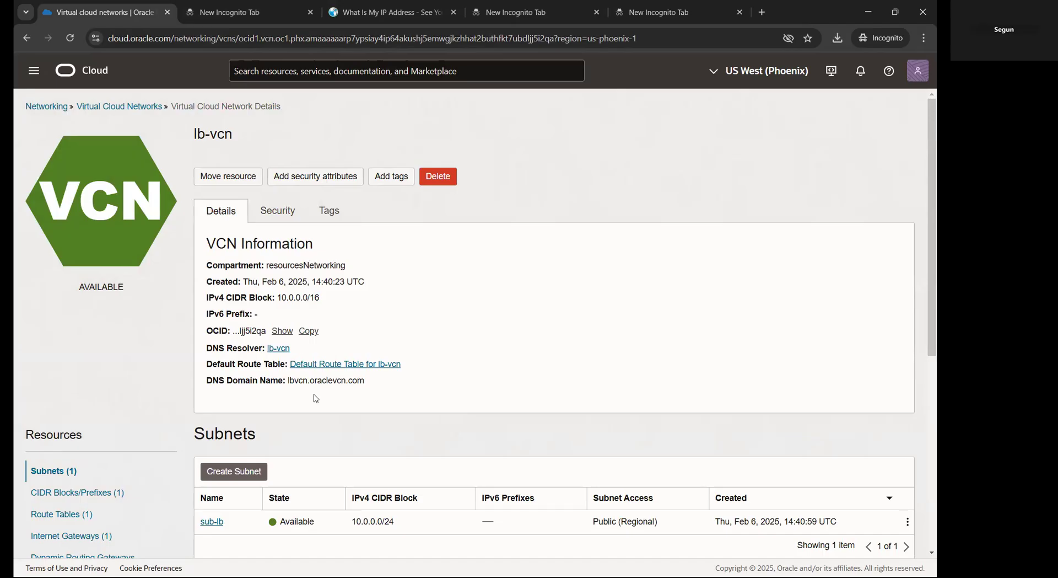
{"action": "scroll", "coordinate": [310, 374], "scroll_direction": "down", "scroll_amount": 4}
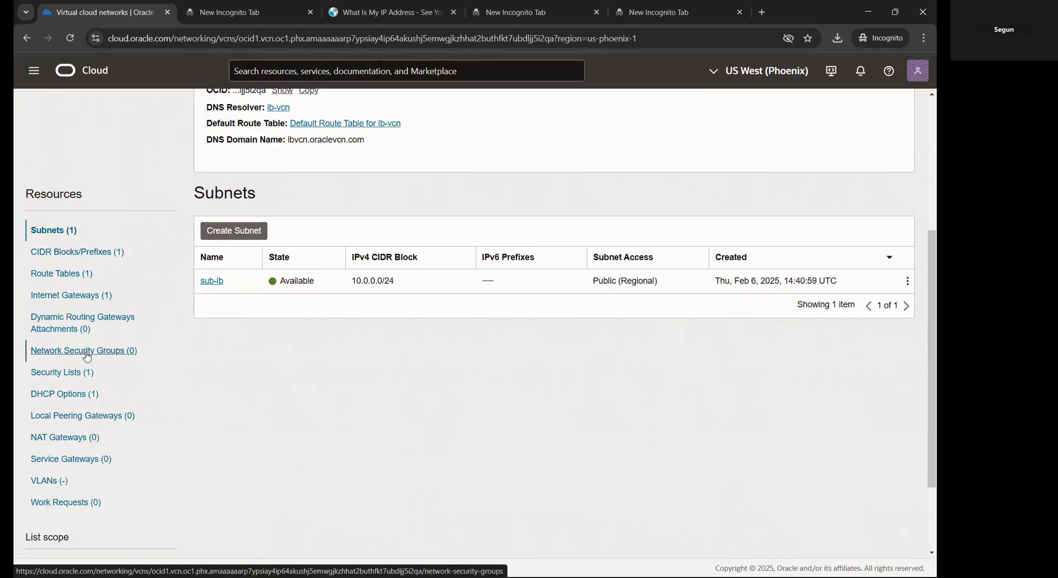
{"action": "left_click", "coordinate": [68, 373]}
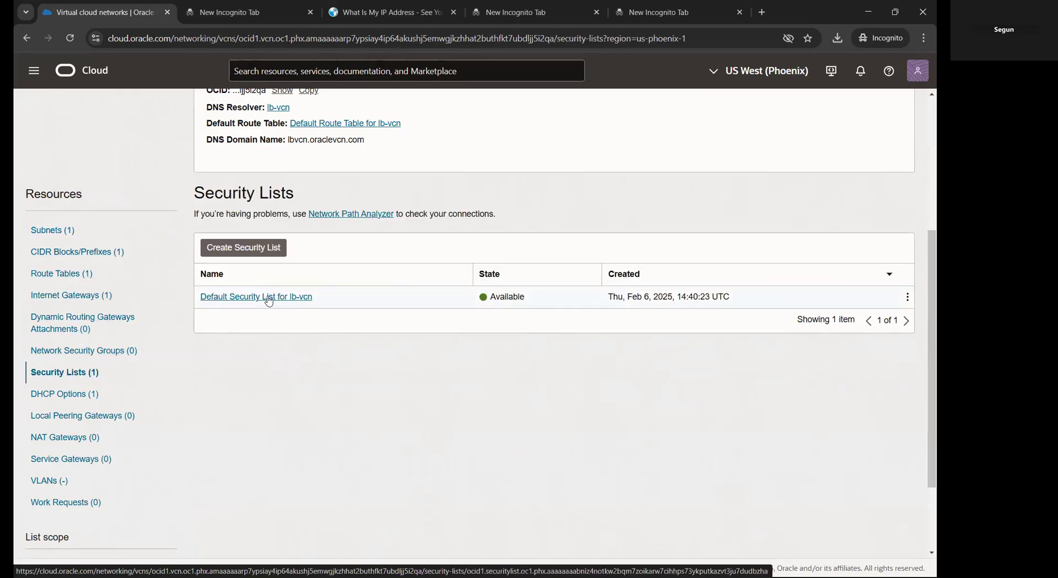
{"action": "left_click", "coordinate": [278, 298]}
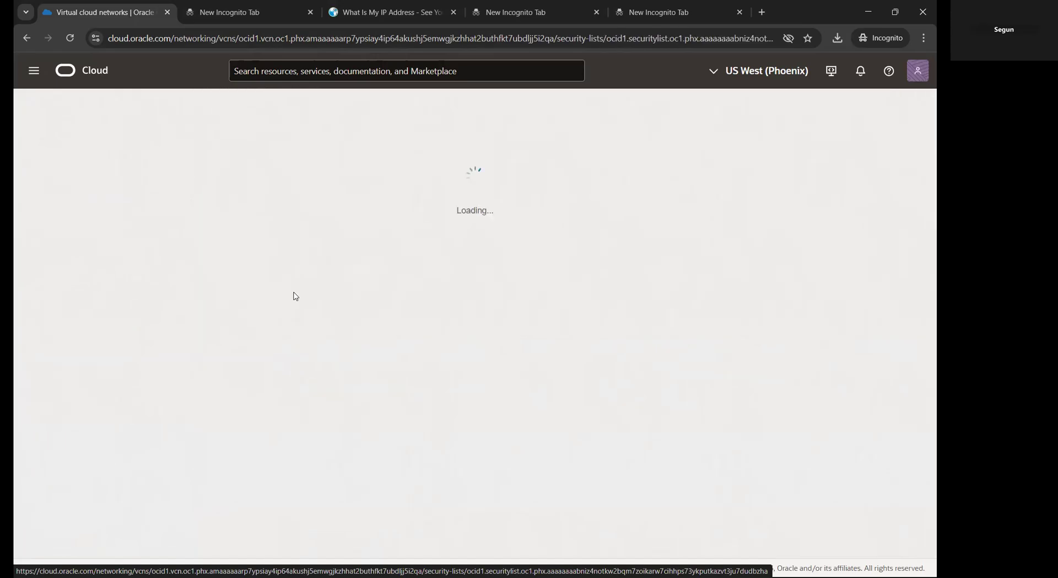
{"action": "scroll", "coordinate": [630, 419], "scroll_direction": "down", "scroll_amount": 3}
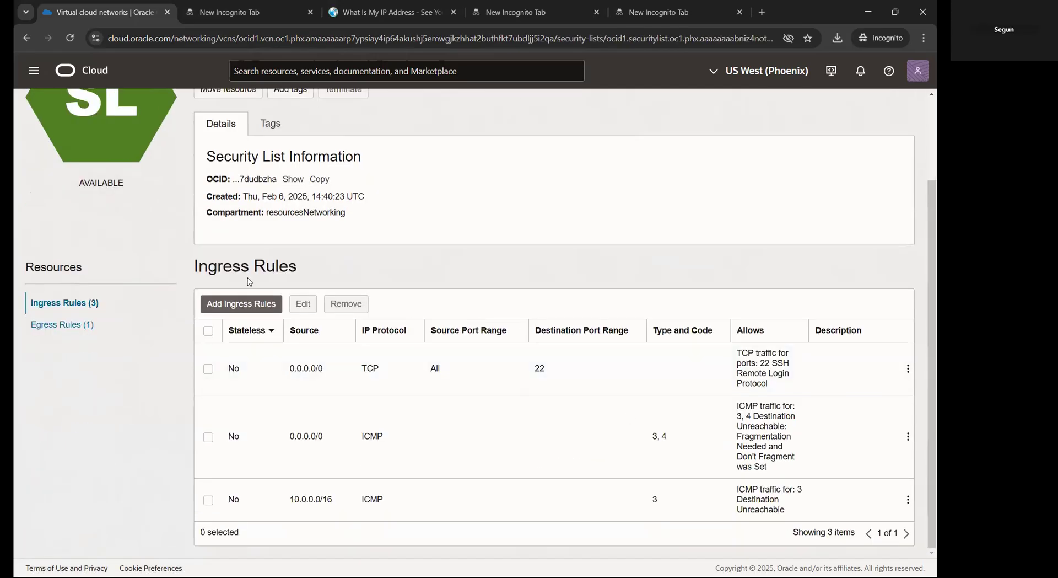
{"action": "left_click_drag", "start_coordinate": [190, 269], "coordinate": [309, 266]}
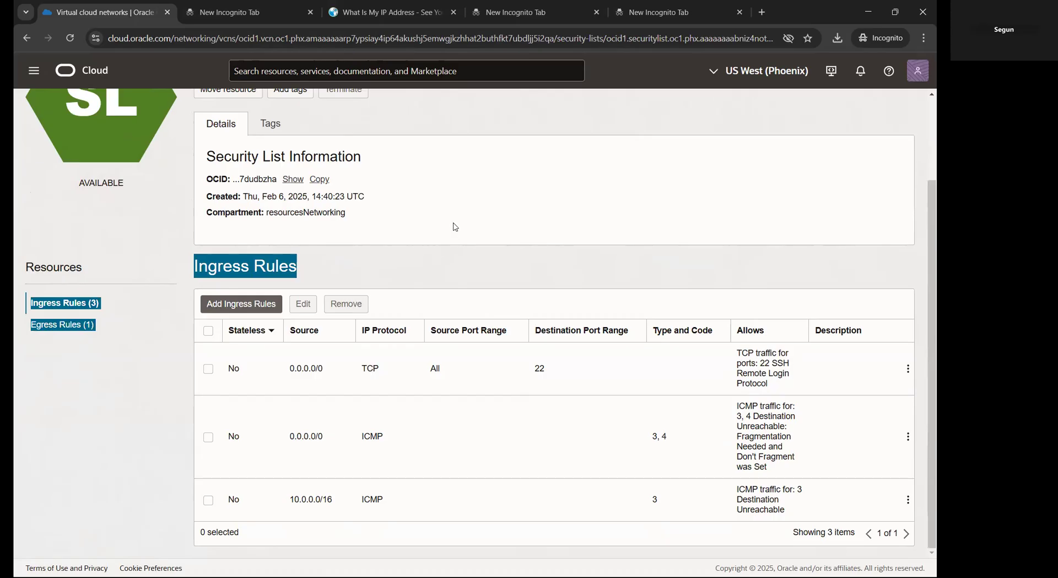
{"action": "left_click", "coordinate": [334, 262]}
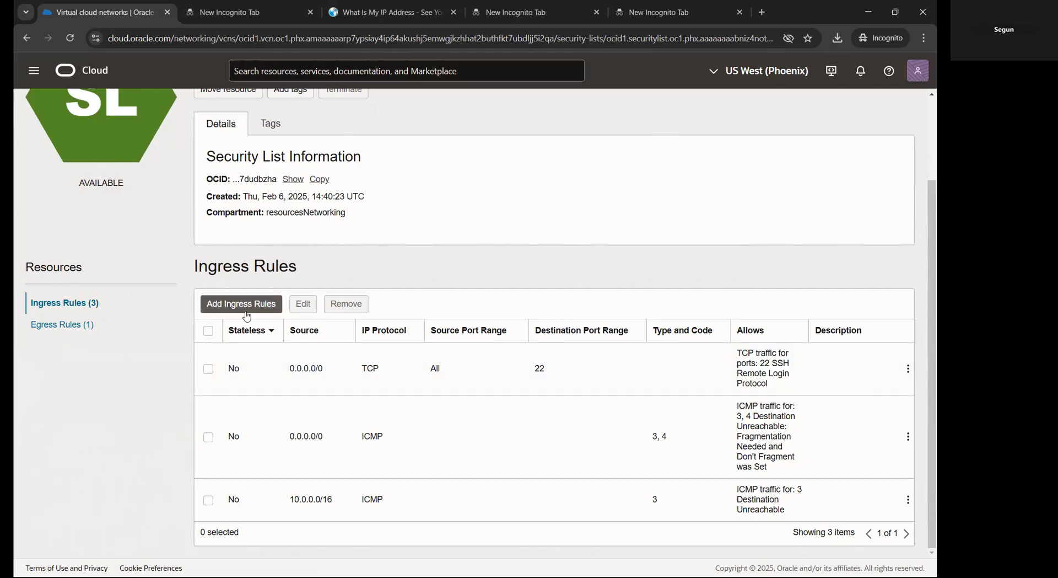
- Start a TCP ingress rule with source CIDR 0.0.0.0/0 and destination port range 80
{"action": "left_click", "coordinate": [226, 310]}
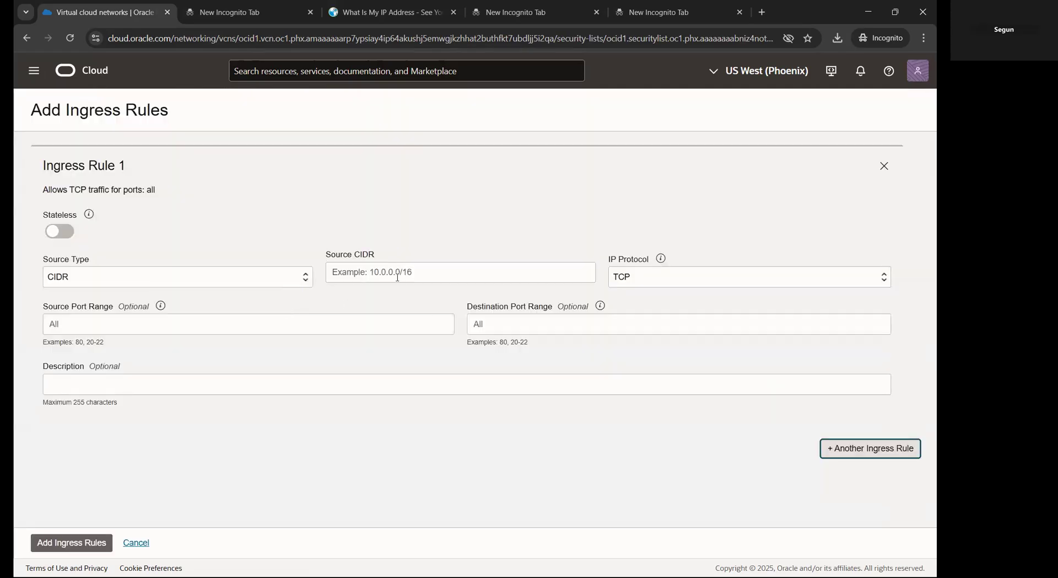
{"action": "left_click", "coordinate": [414, 271]}
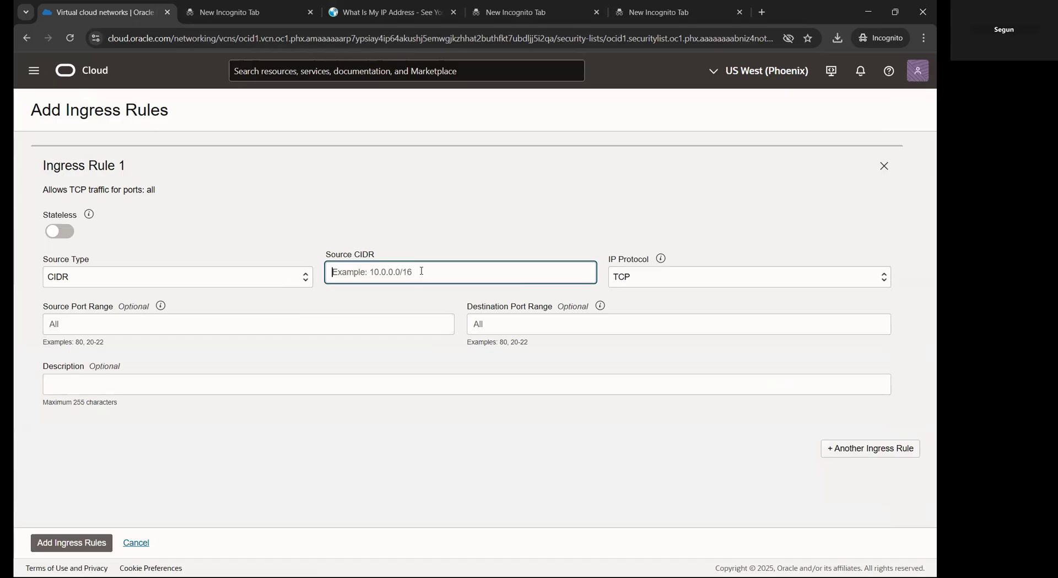
{"action": "type", "text": "0.0"}
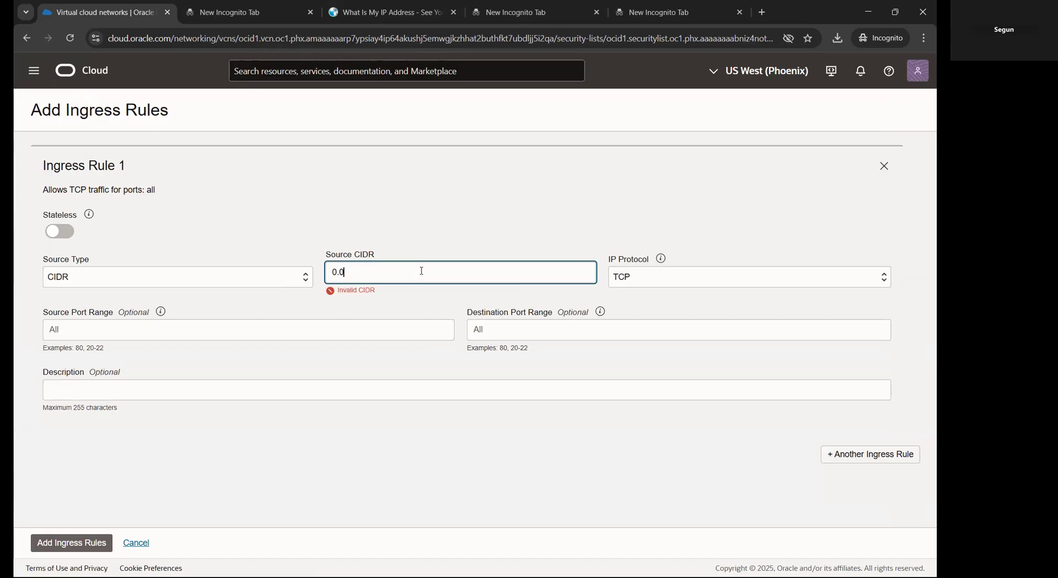
{"action": "type", "text": ".0.0/0"}
{"action": "left_click", "coordinate": [504, 334]}
{"action": "type", "text": "80"}
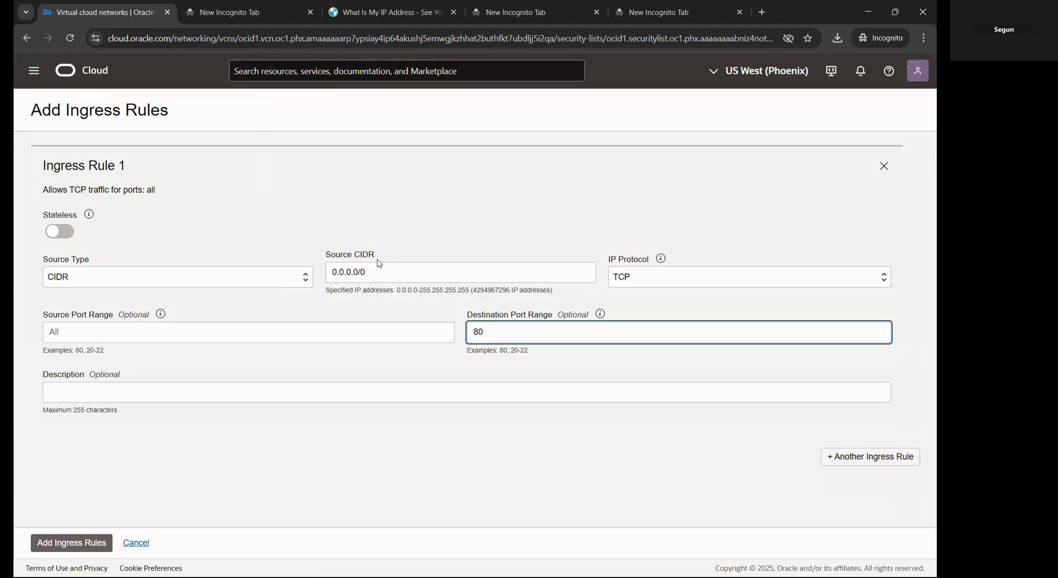
- Check the new rule's source CIDR and destination port, add it to the security list, and review the ingress rules
{"action": "left_click", "coordinate": [381, 276]}
{"action": "key", "text": "ctrl+a"}
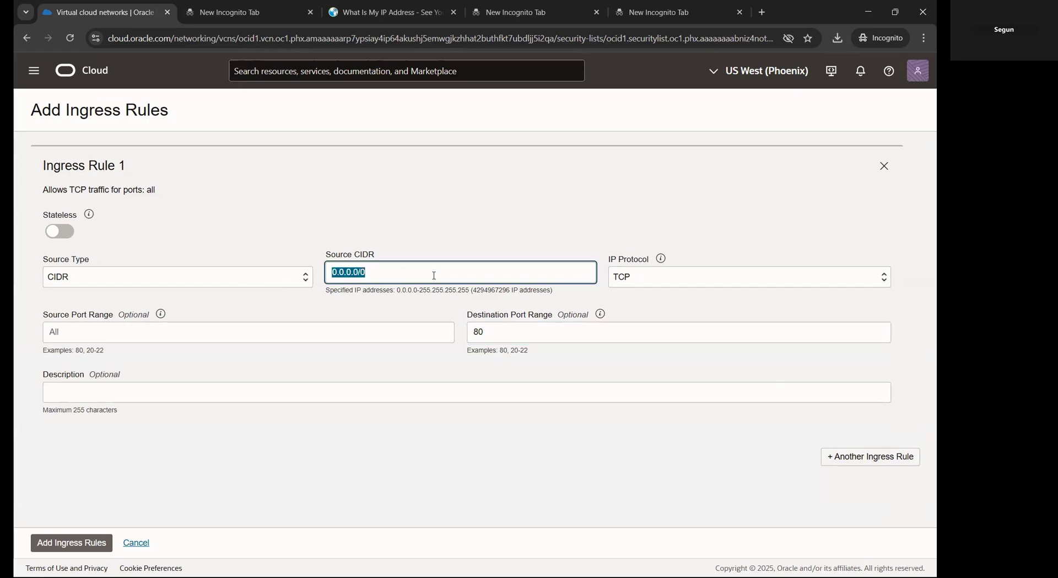
{"action": "double_click", "coordinate": [479, 332]}
{"action": "left_click", "coordinate": [510, 229]}
{"action": "left_click", "coordinate": [500, 328]}
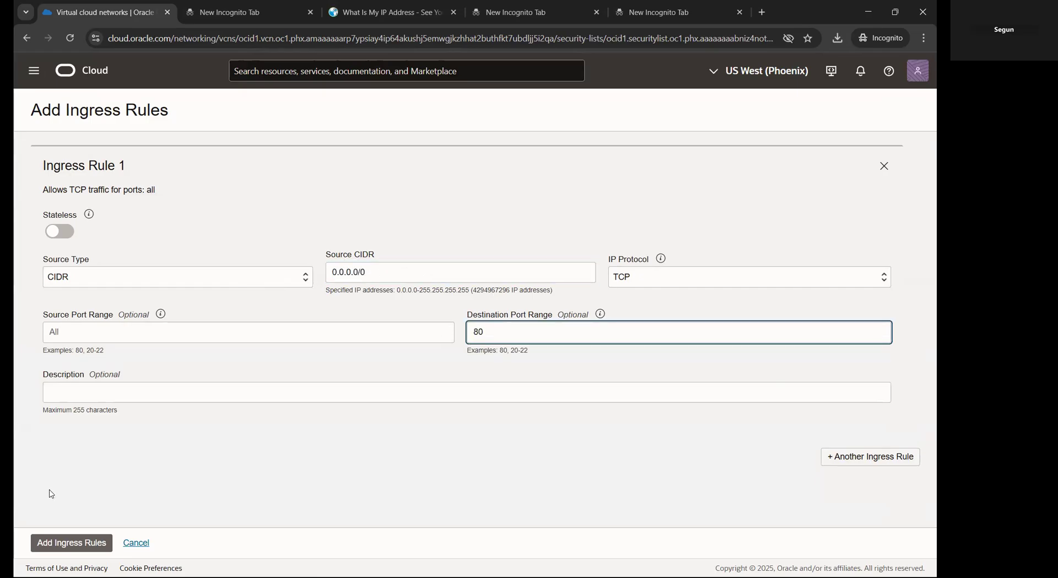
{"action": "left_click", "coordinate": [74, 543]}
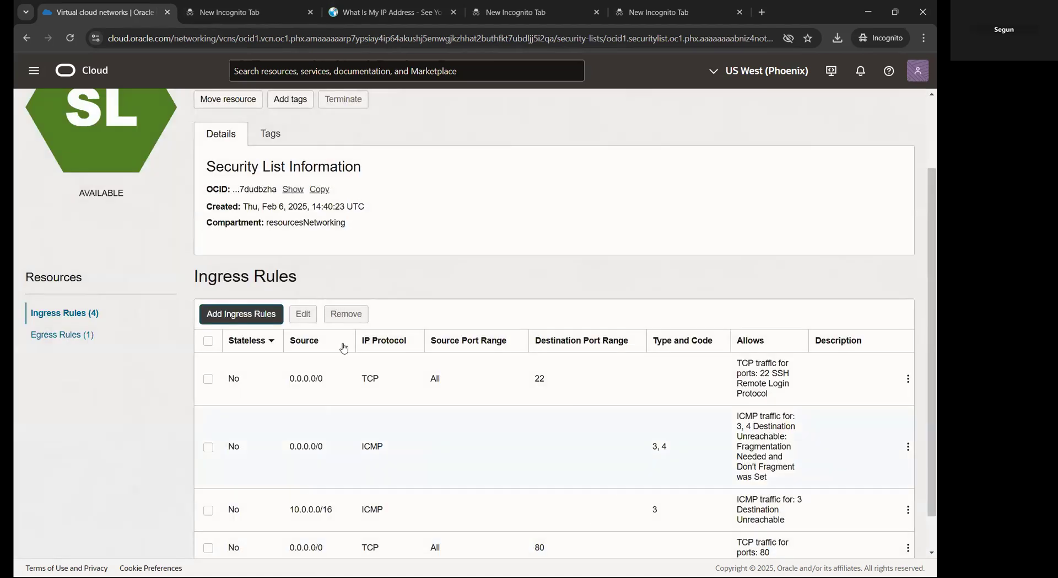
{"action": "scroll", "coordinate": [325, 463], "scroll_direction": "down", "scroll_amount": 1}
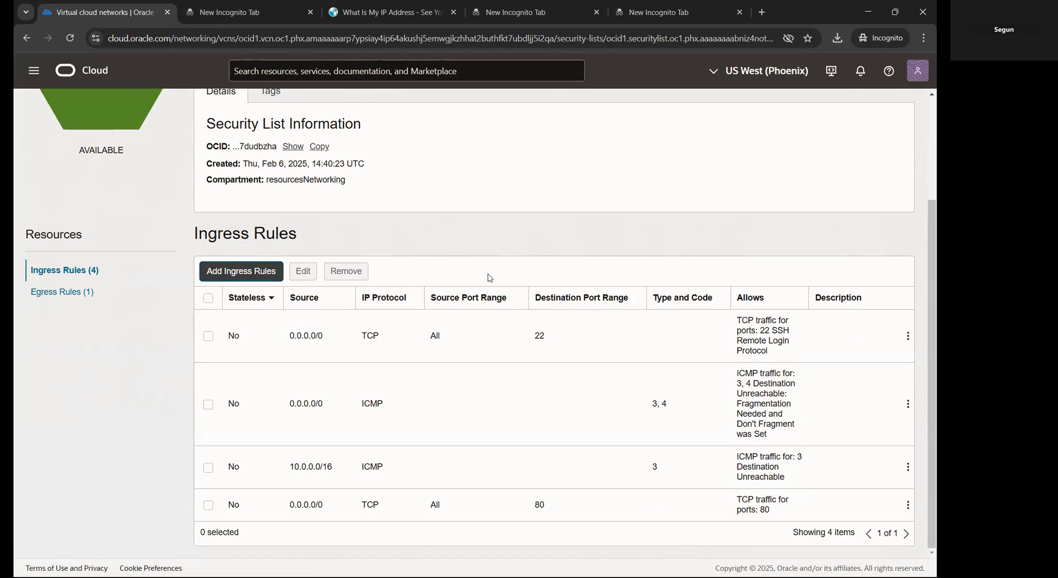
{"action": "scroll", "coordinate": [492, 275], "scroll_direction": "up", "scroll_amount": 3}
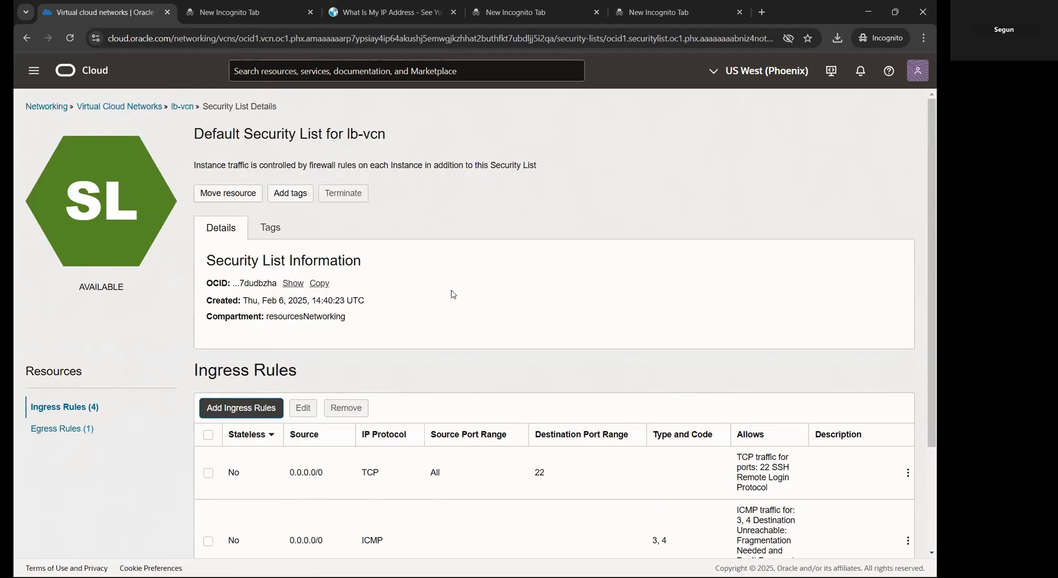
- Return to the lb-vcn details and review its subnets, gateways, route tables and security lists
{"action": "left_click", "coordinate": [34, 72]}
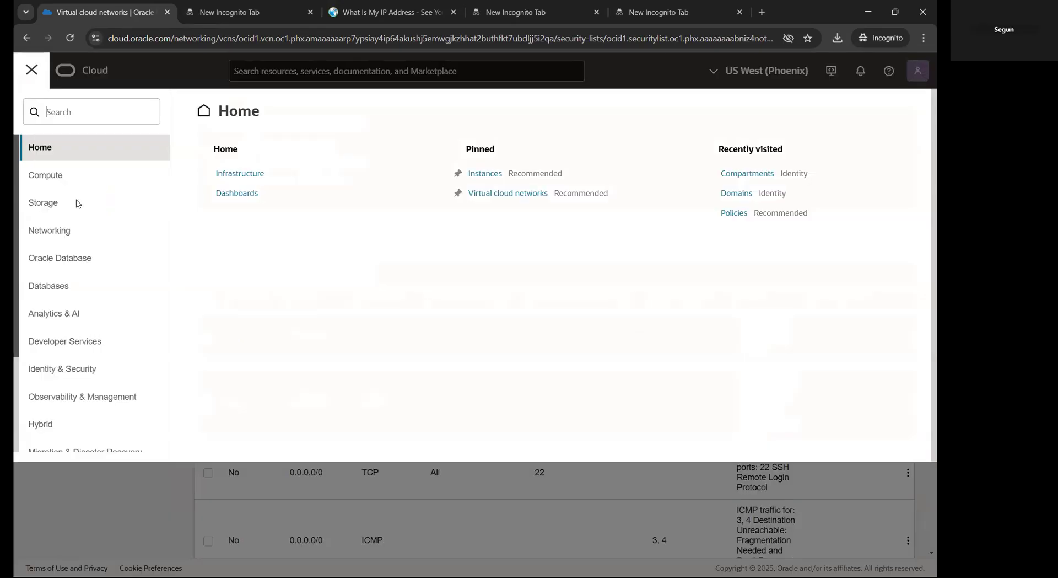
{"action": "left_click", "coordinate": [65, 231]}
{"action": "left_click", "coordinate": [239, 177]}
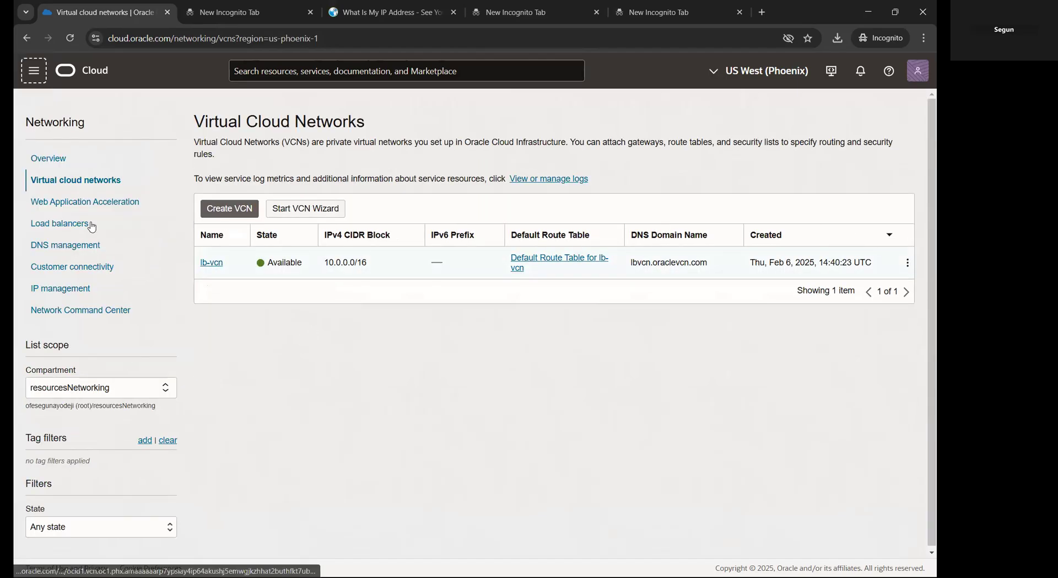
{"action": "left_click", "coordinate": [217, 264]}
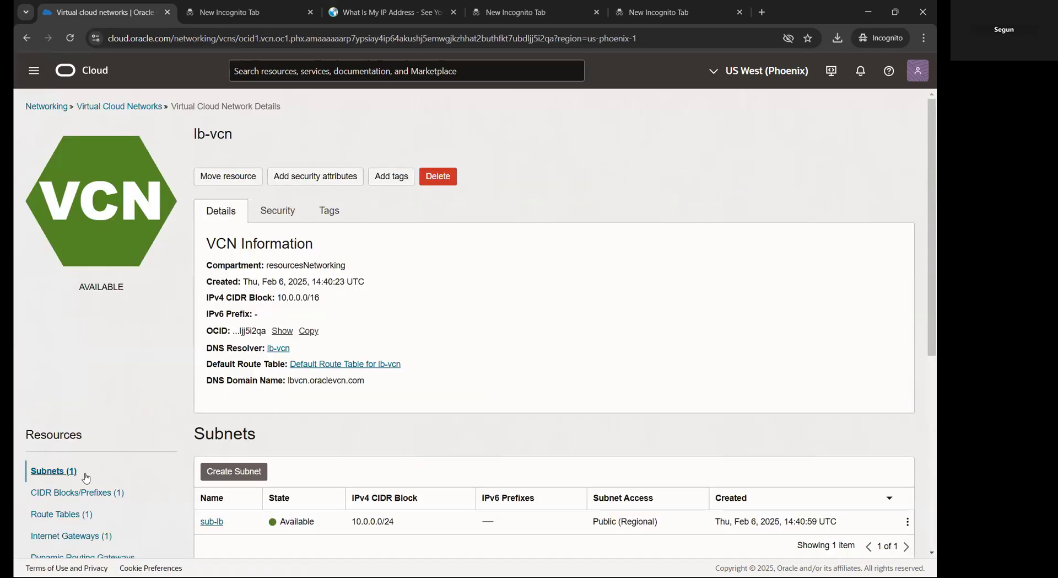
{"action": "scroll", "coordinate": [87, 354], "scroll_direction": "down", "scroll_amount": 3}
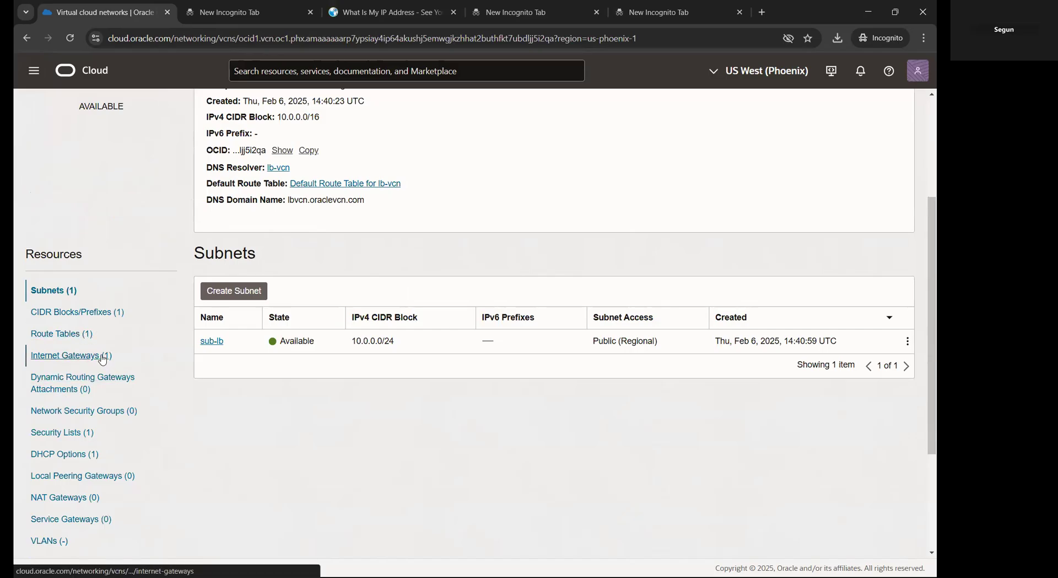
{"action": "scroll", "coordinate": [50, 369], "scroll_direction": "down", "scroll_amount": 1}
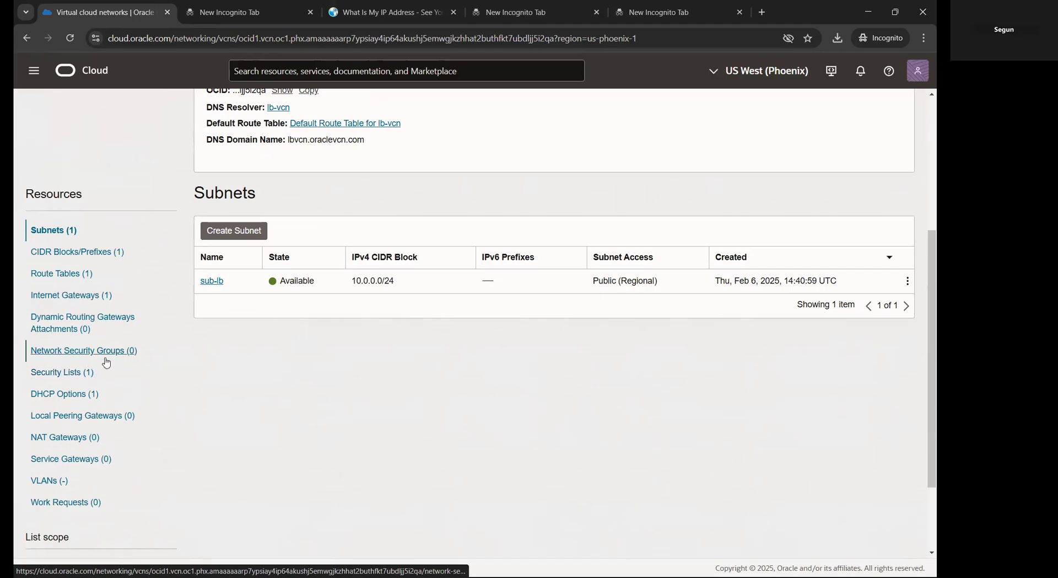
{"action": "scroll", "coordinate": [165, 358], "scroll_direction": "up", "scroll_amount": 4}
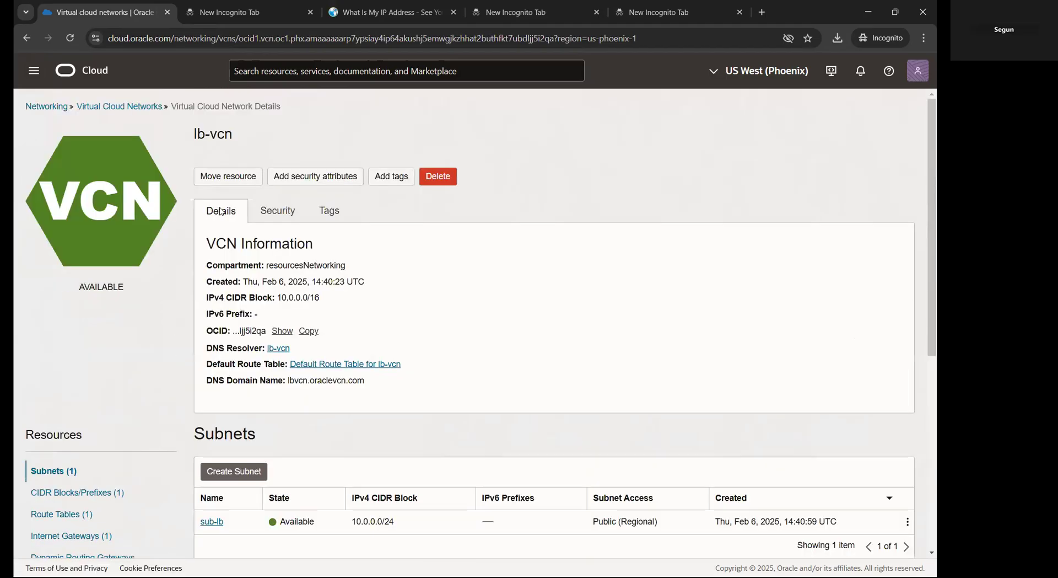
- Start a new compute instance named webserver01 in the resourcesCompute compartment
{"action": "left_click", "coordinate": [28, 74]}
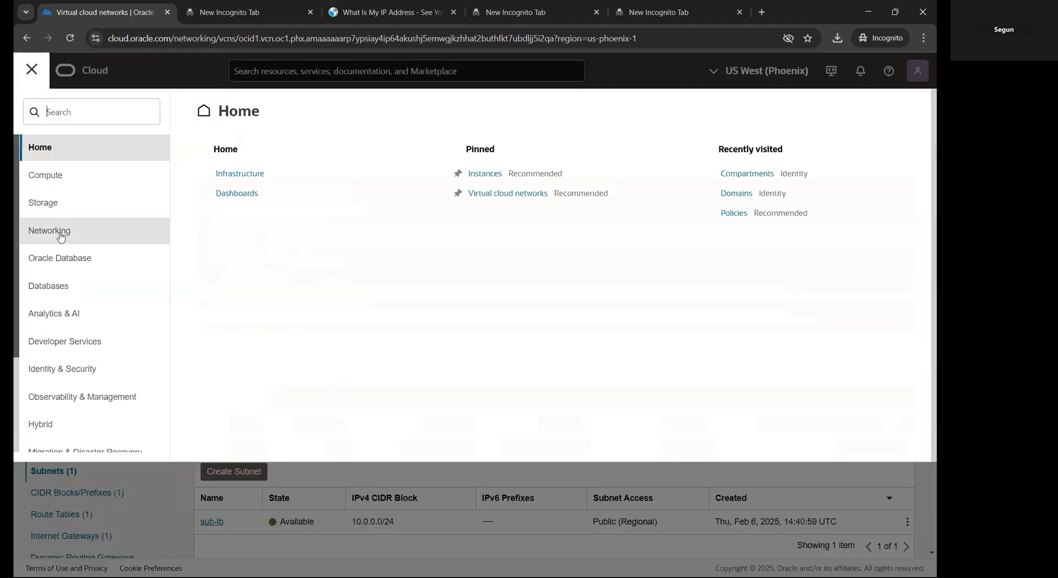
{"action": "left_click", "coordinate": [64, 177]}
{"action": "left_click", "coordinate": [223, 196]}
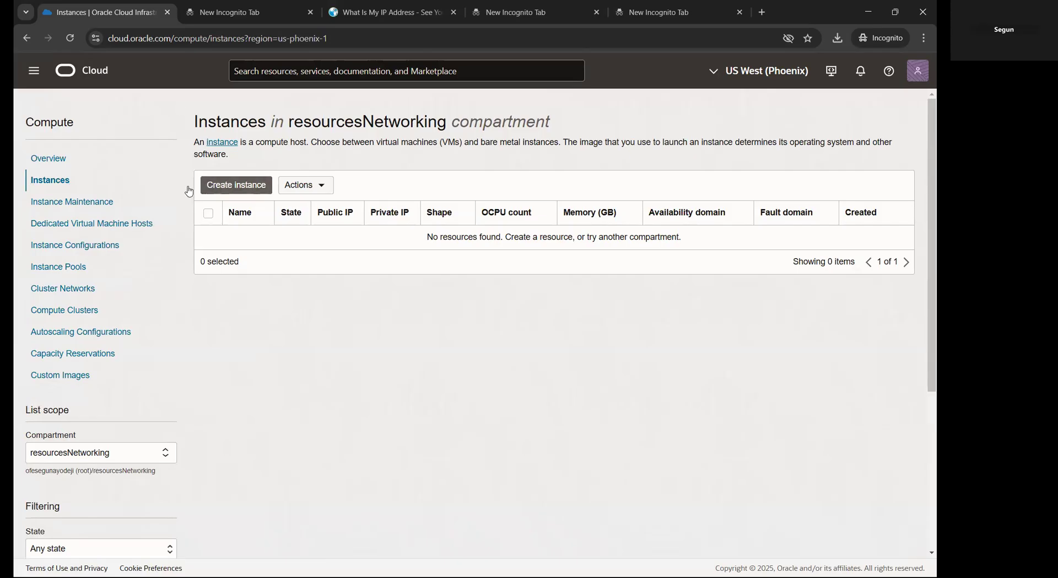
{"action": "left_click", "coordinate": [237, 186]}
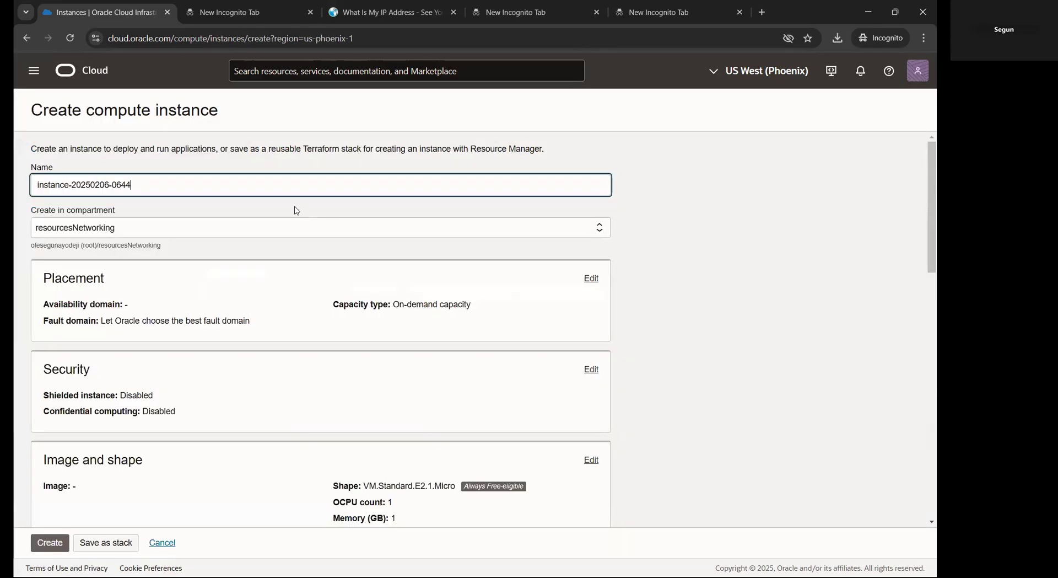
{"action": "left_click_drag", "start_coordinate": [138, 185], "coordinate": [24, 186]}
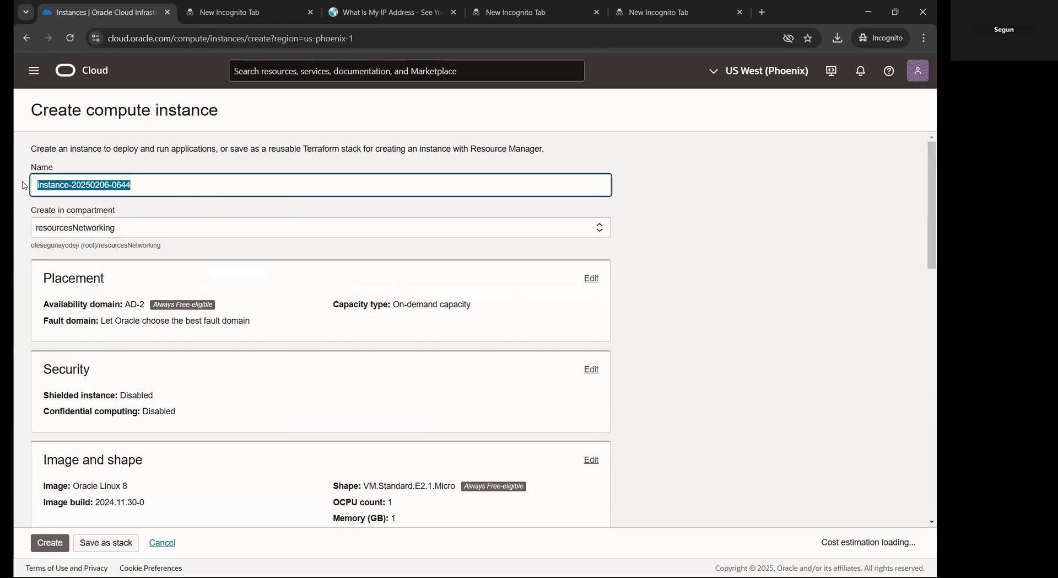
{"action": "type", "text": "webserve"}
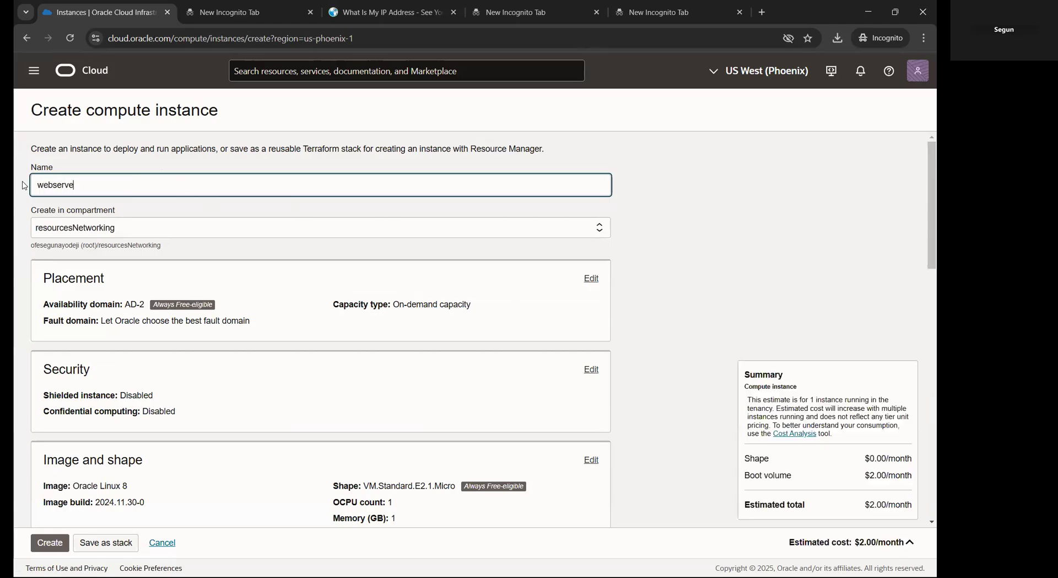
{"action": "type", "text": "r01"}
{"action": "left_click", "coordinate": [136, 230]}
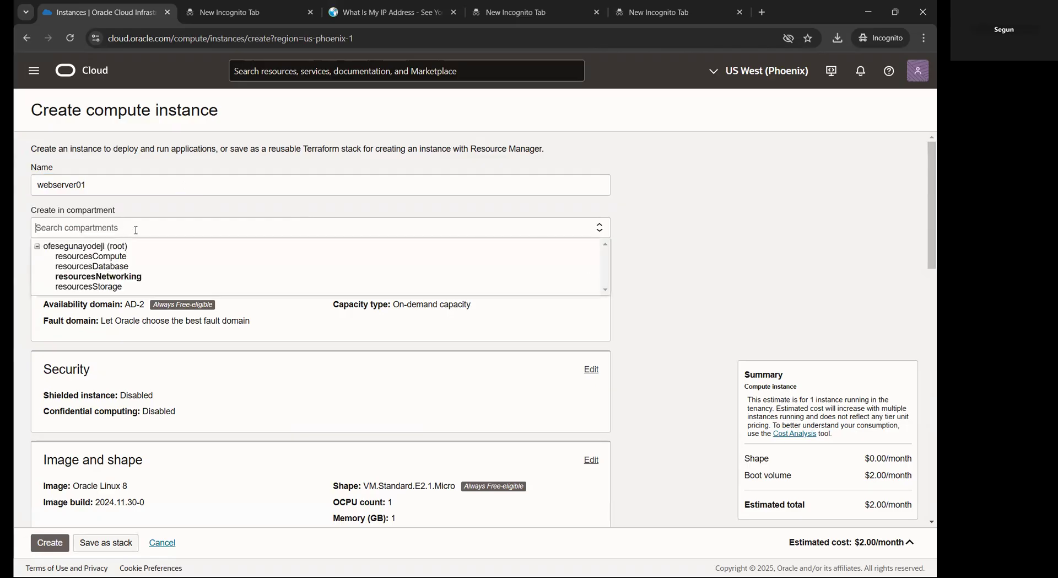
{"action": "left_click", "coordinate": [115, 257]}
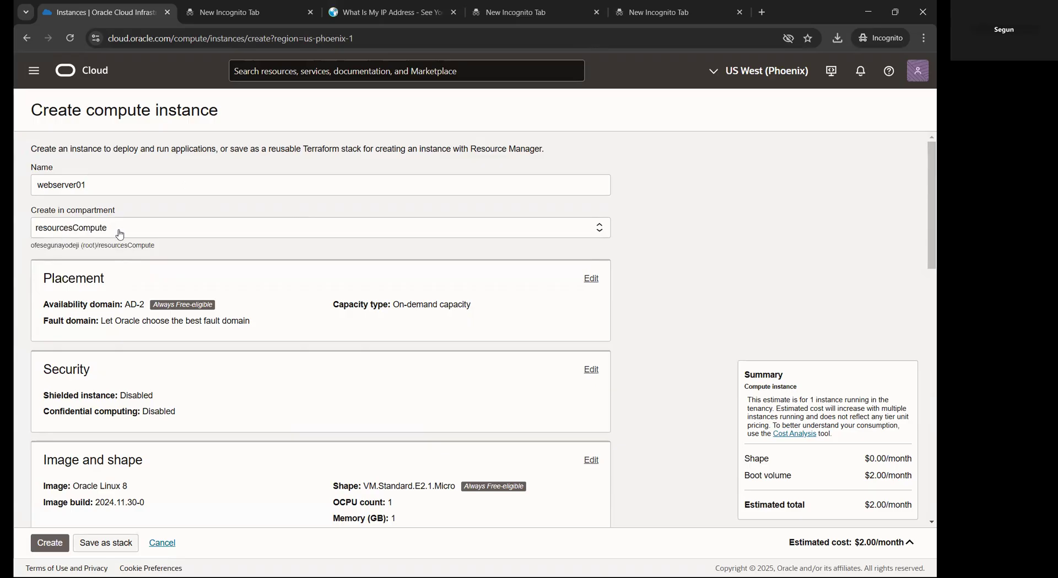
- Change the webserver01 instance's image to Oracle Linux 7.9
{"action": "scroll", "coordinate": [175, 184], "scroll_direction": "down", "scroll_amount": 2}
{"action": "scroll", "coordinate": [137, 198], "scroll_direction": "up", "scroll_amount": 2}
{"action": "scroll", "coordinate": [154, 237], "scroll_direction": "down", "scroll_amount": 1}
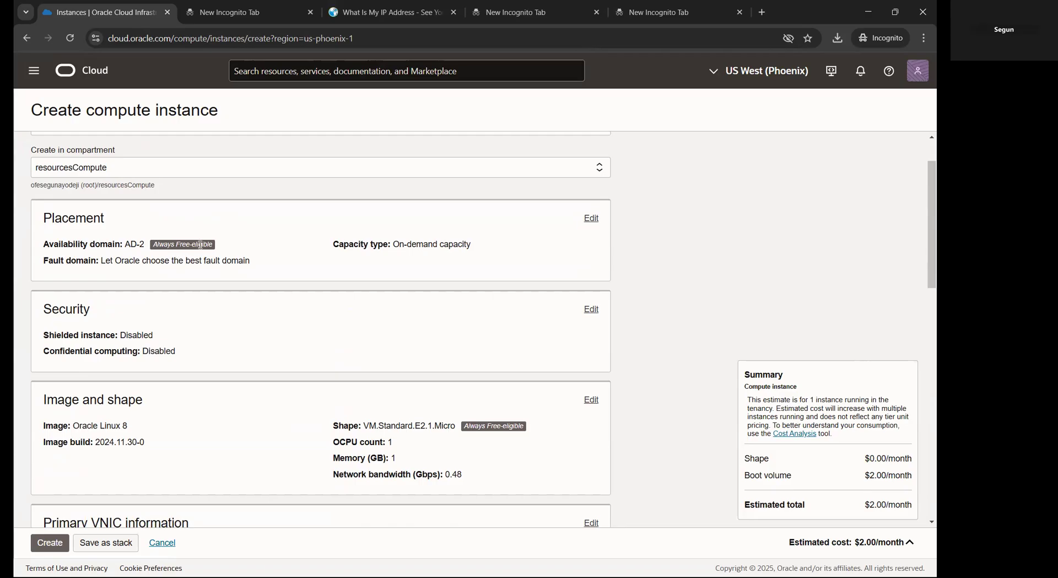
{"action": "scroll", "coordinate": [167, 294], "scroll_direction": "down", "scroll_amount": 2}
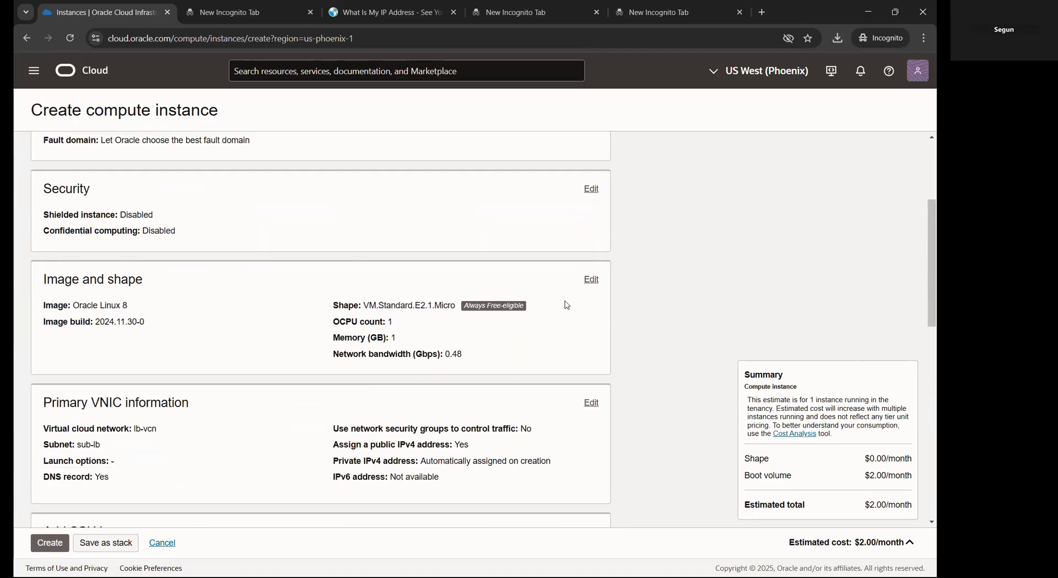
{"action": "left_click", "coordinate": [592, 279]}
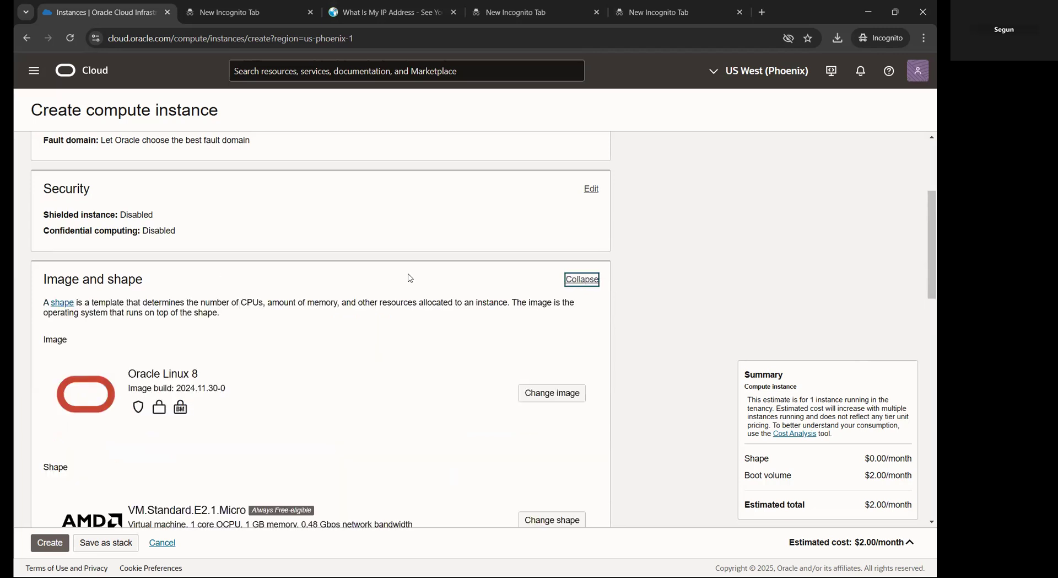
{"action": "scroll", "coordinate": [236, 328], "scroll_direction": "down", "scroll_amount": 1}
{"action": "left_click", "coordinate": [552, 333]}
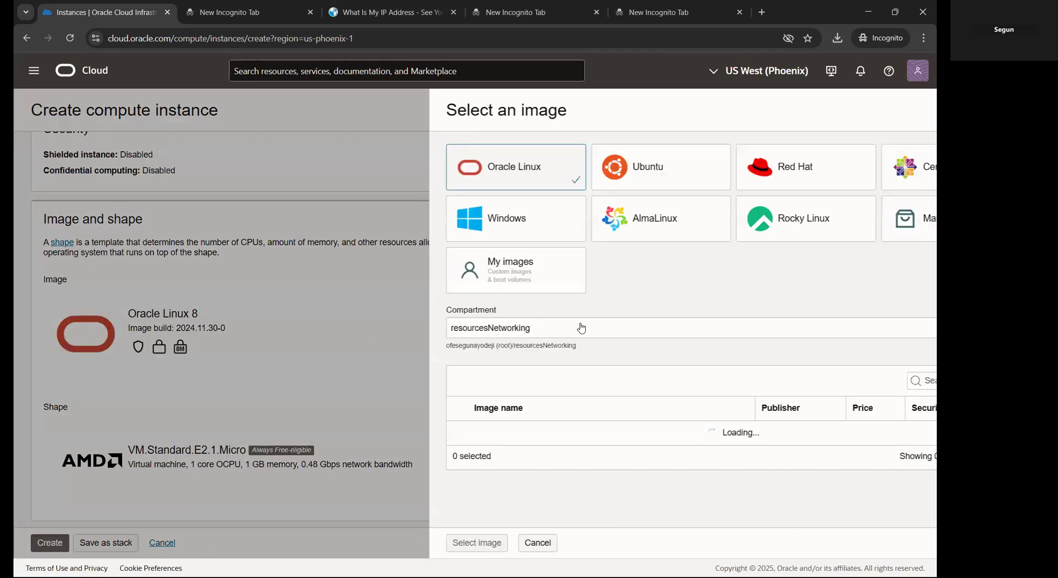
{"action": "scroll", "coordinate": [457, 376], "scroll_direction": "down", "scroll_amount": 3}
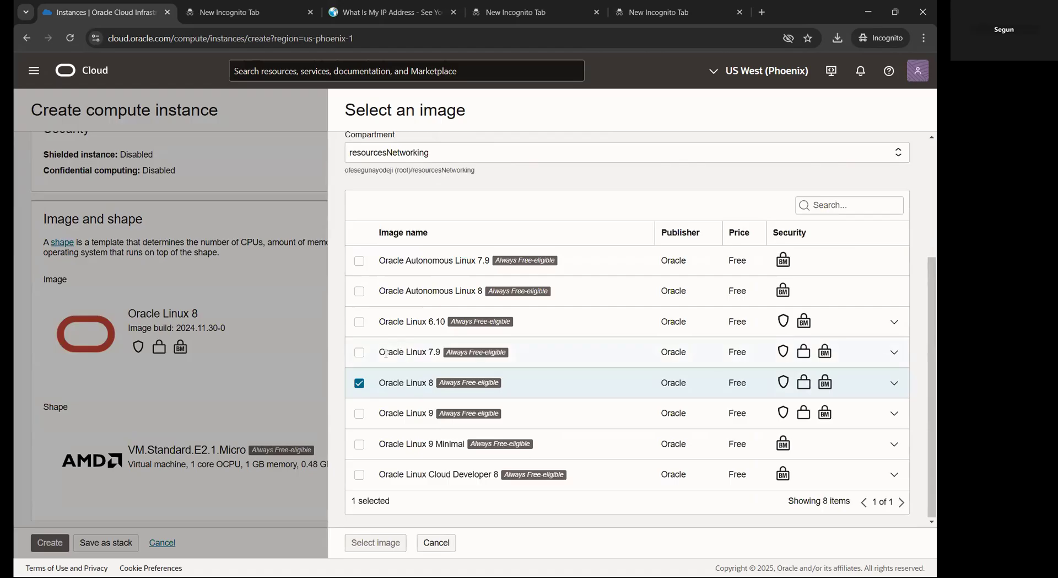
{"action": "left_click", "coordinate": [358, 352]}
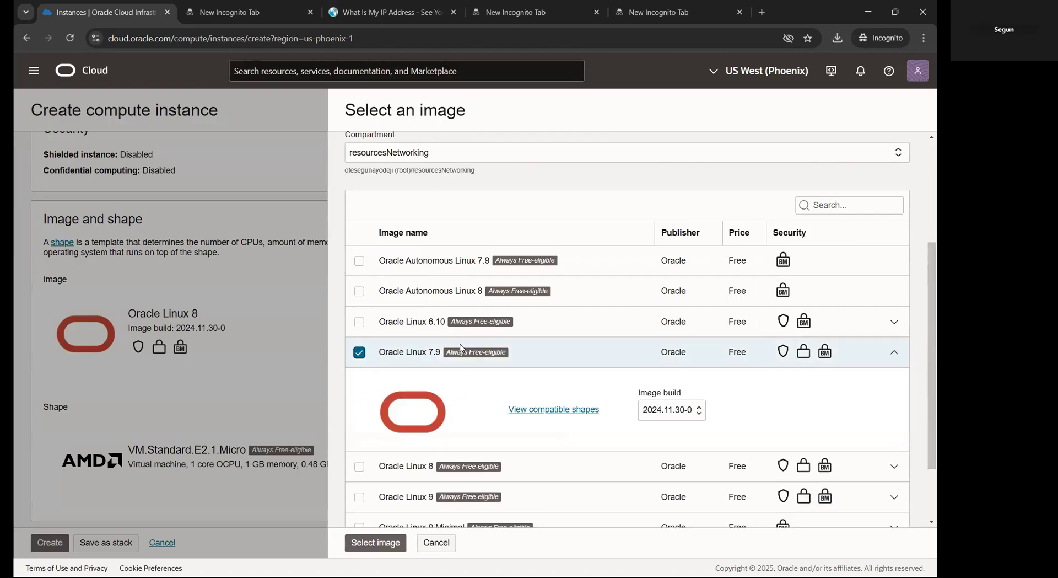
{"action": "scroll", "coordinate": [462, 348], "scroll_direction": "down", "scroll_amount": 2}
{"action": "left_click", "coordinate": [385, 541]}
- Check the primary VNIC's virtual cloud network, subnet choices and IP address assignment for webserver01
{"action": "scroll", "coordinate": [413, 303], "scroll_direction": "down", "scroll_amount": 3}
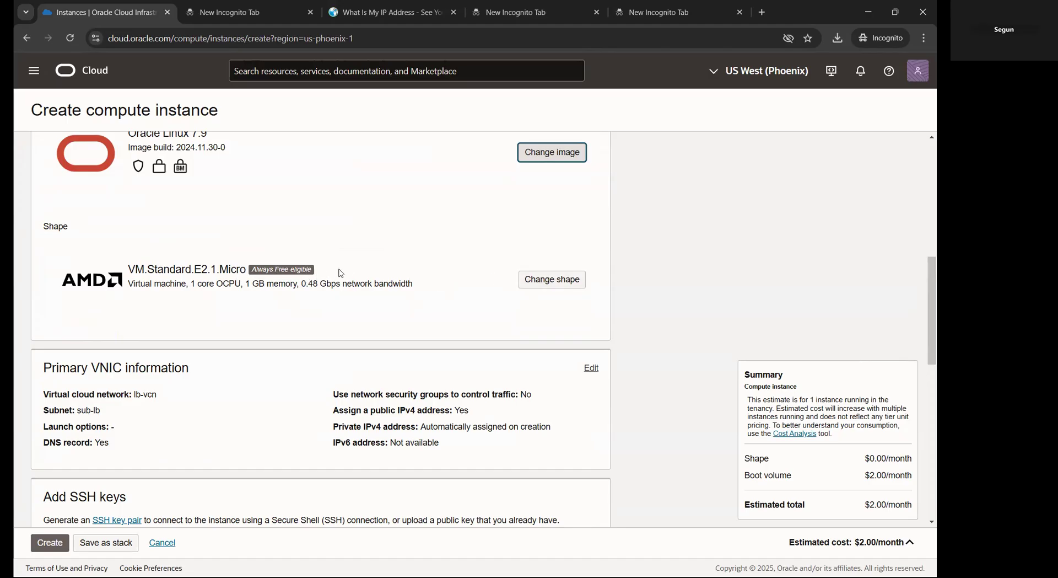
{"action": "scroll", "coordinate": [137, 249], "scroll_direction": "down", "scroll_amount": 3}
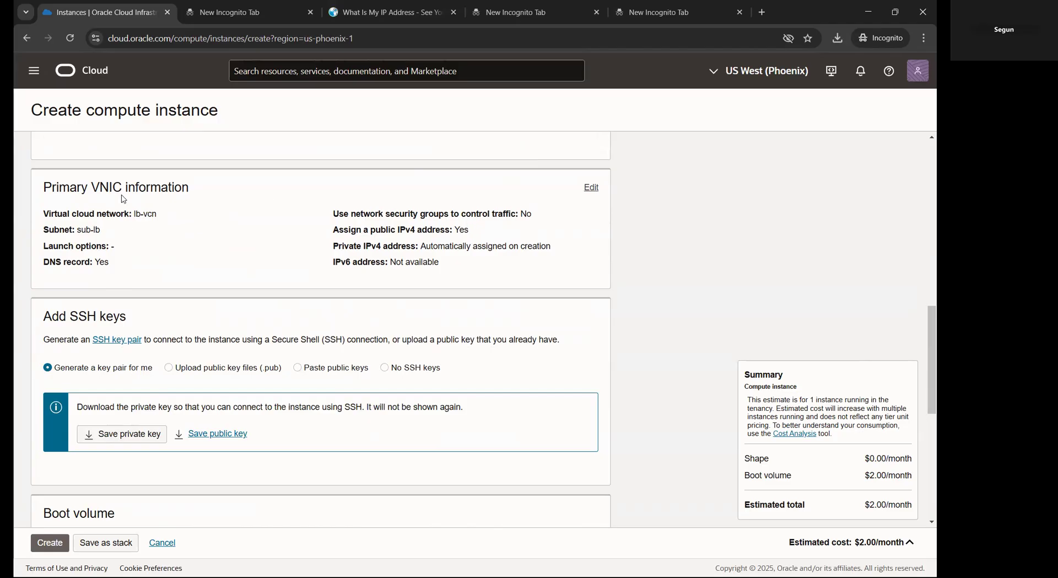
{"action": "left_click", "coordinate": [591, 187]}
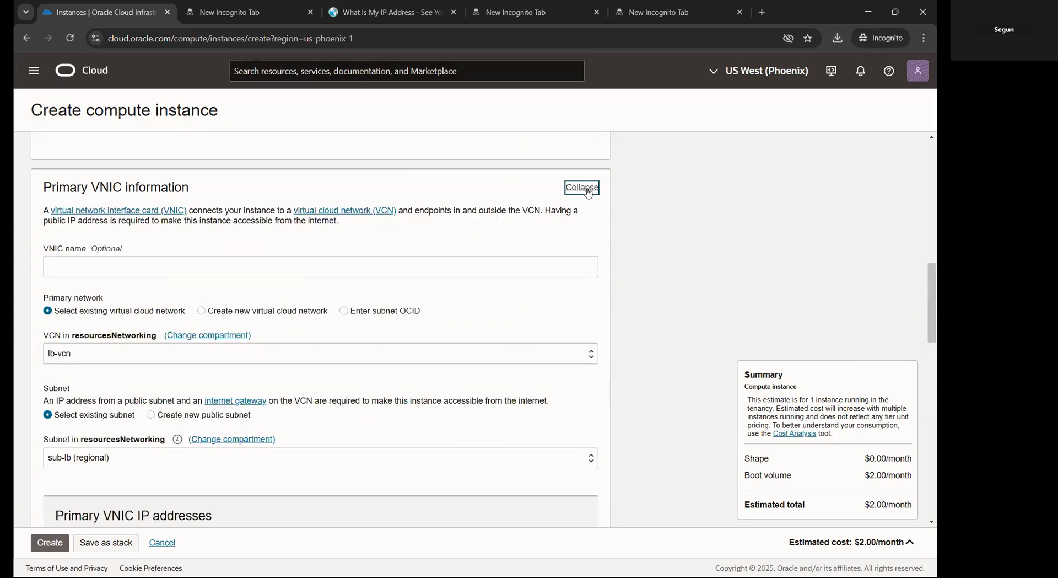
{"action": "scroll", "coordinate": [175, 293], "scroll_direction": "down", "scroll_amount": 1}
{"action": "scroll", "coordinate": [182, 259], "scroll_direction": "up", "scroll_amount": 2}
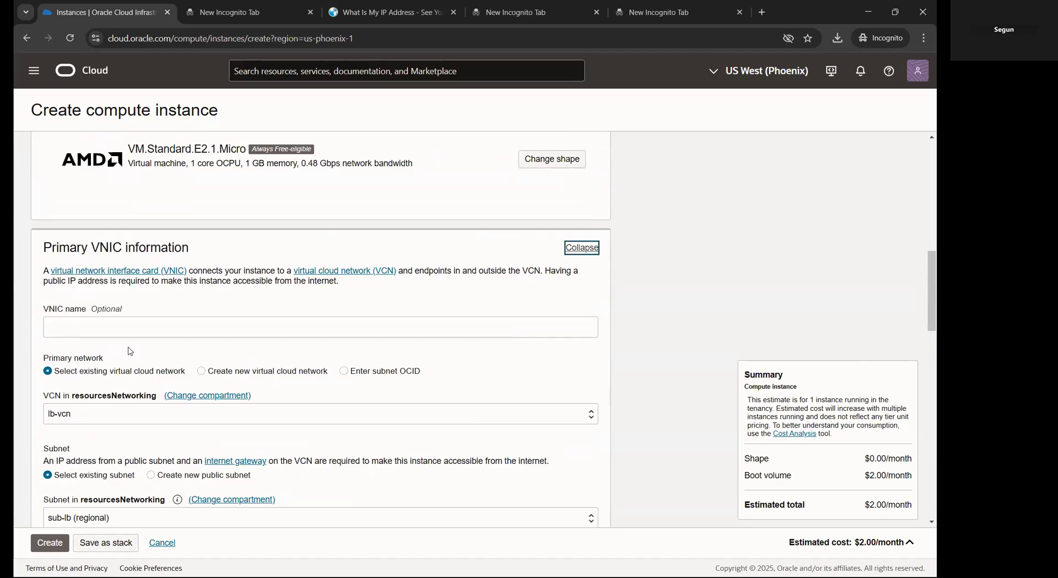
{"action": "scroll", "coordinate": [130, 351], "scroll_direction": "down", "scroll_amount": 2}
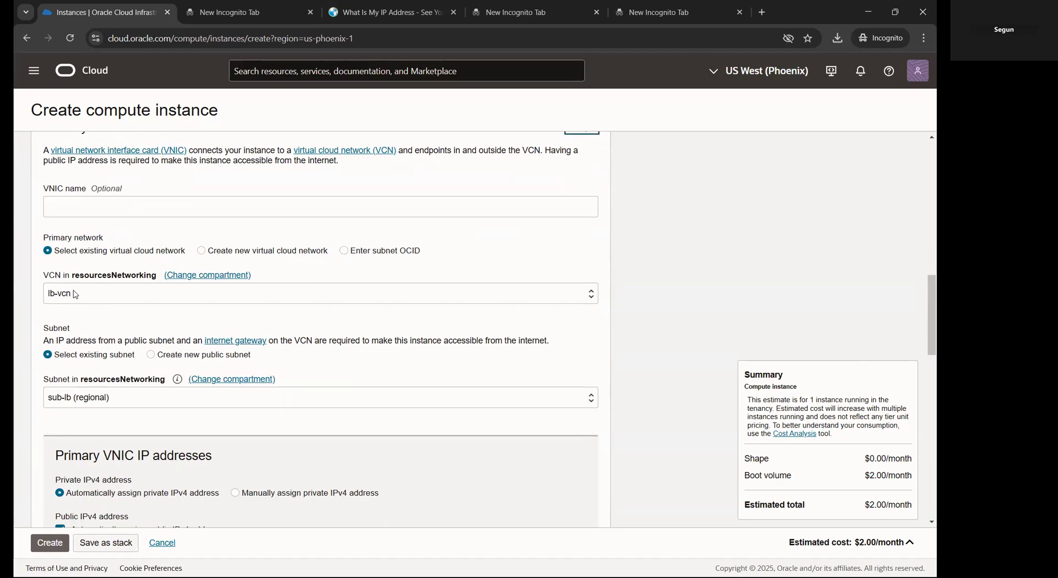
{"action": "left_click", "coordinate": [83, 298]}
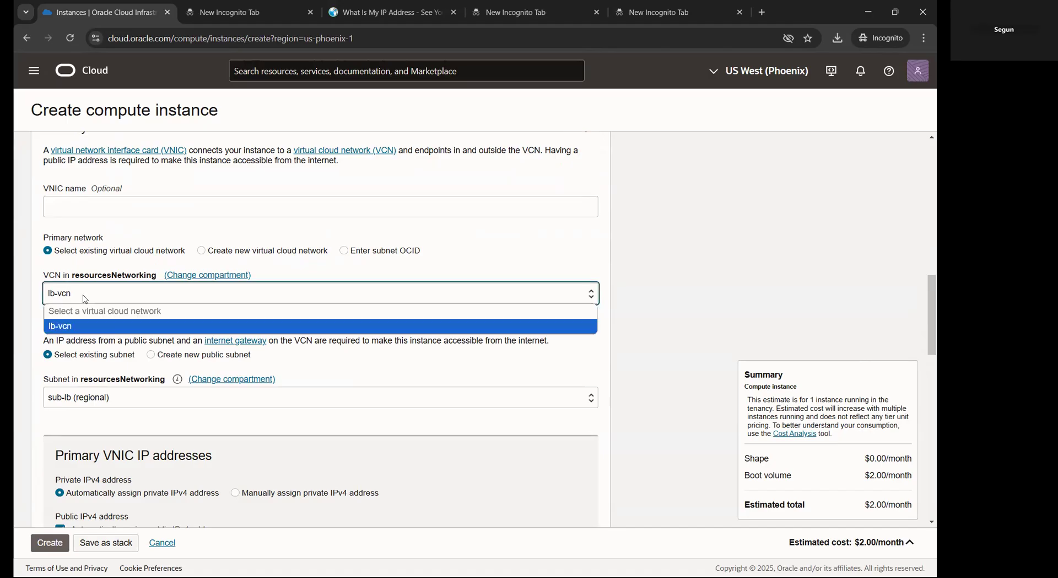
{"action": "left_click", "coordinate": [106, 296]}
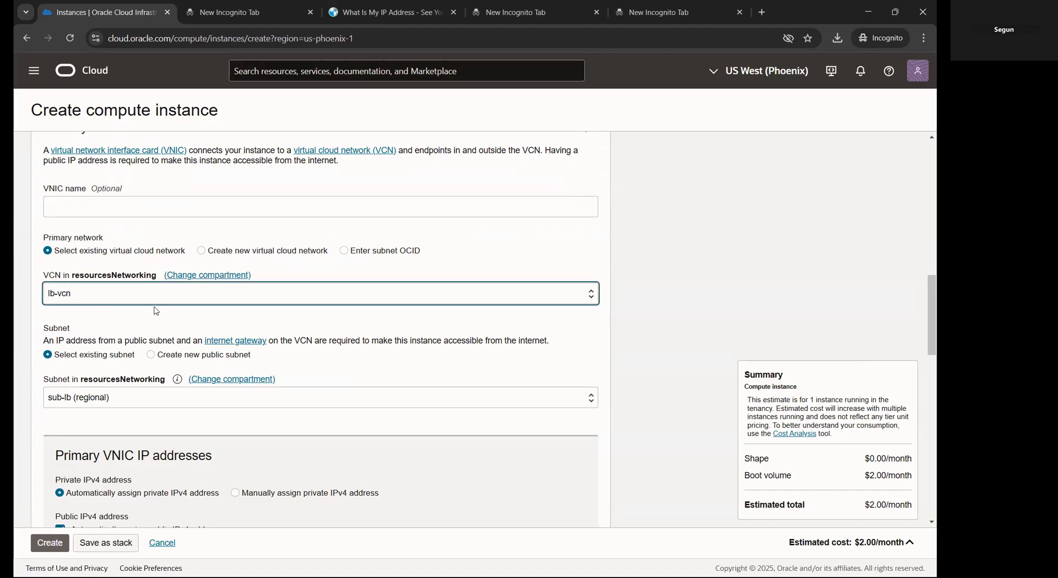
{"action": "scroll", "coordinate": [102, 189], "scroll_direction": "down", "scroll_amount": 2}
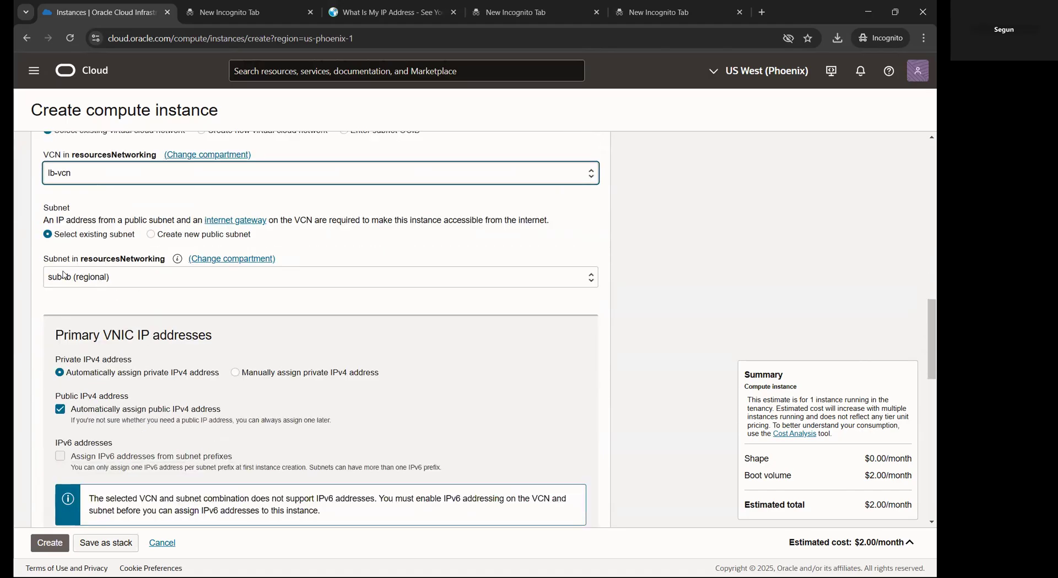
{"action": "left_click", "coordinate": [128, 279]}
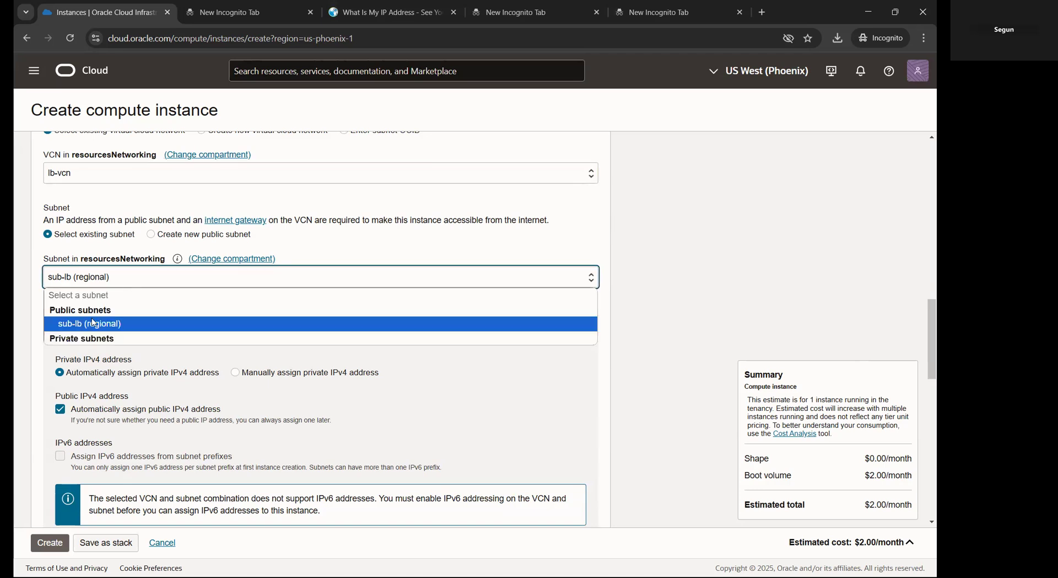
{"action": "left_click", "coordinate": [129, 281]}
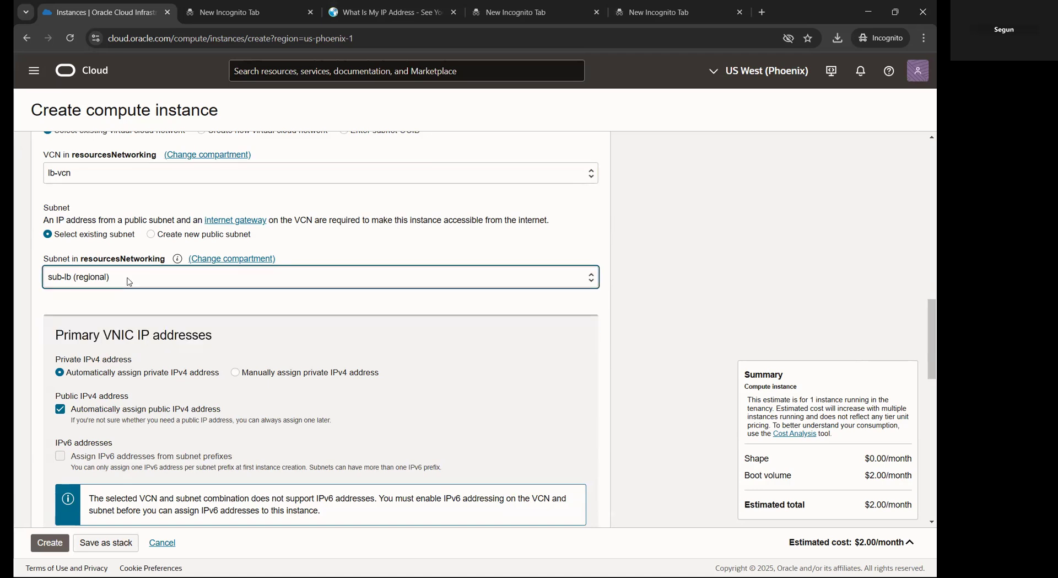
{"action": "scroll", "coordinate": [186, 320], "scroll_direction": "down", "scroll_amount": 3}
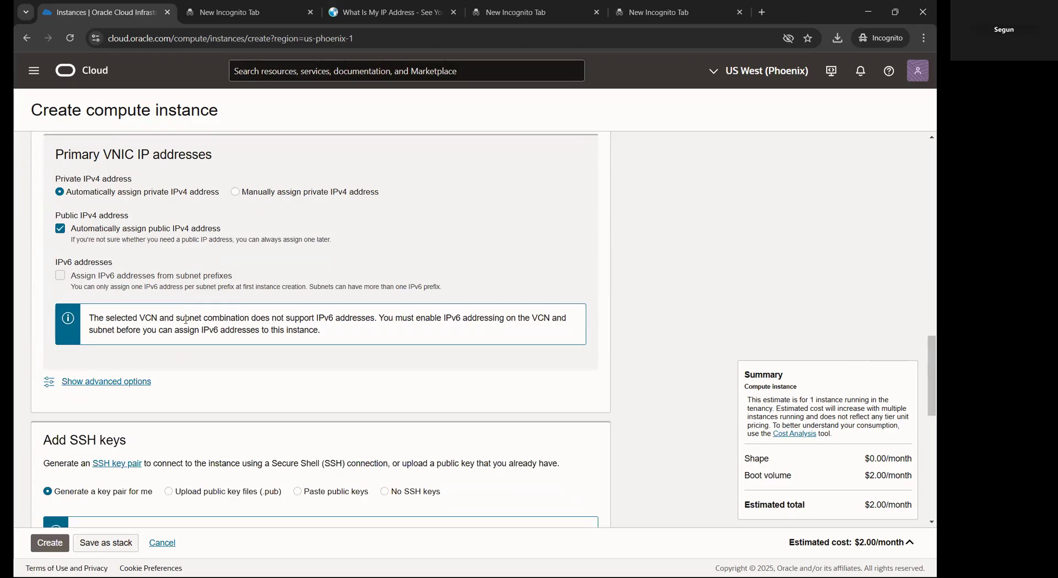
- Save the generated SSH private key as webserver01.key in the Oracle folder
{"action": "scroll", "coordinate": [186, 320], "scroll_direction": "down", "scroll_amount": 6}
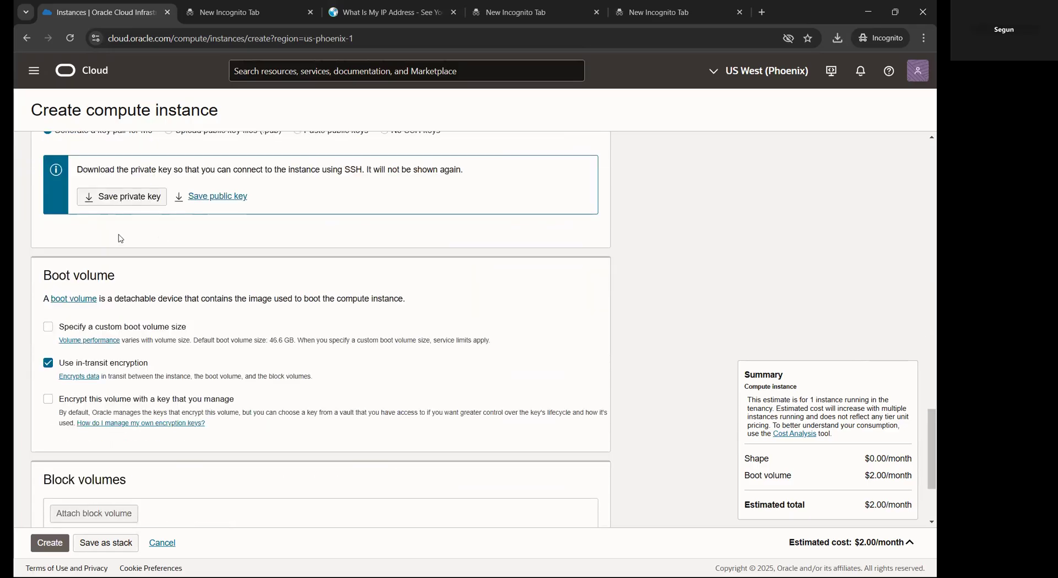
{"action": "scroll", "coordinate": [121, 238], "scroll_direction": "up", "scroll_amount": 2}
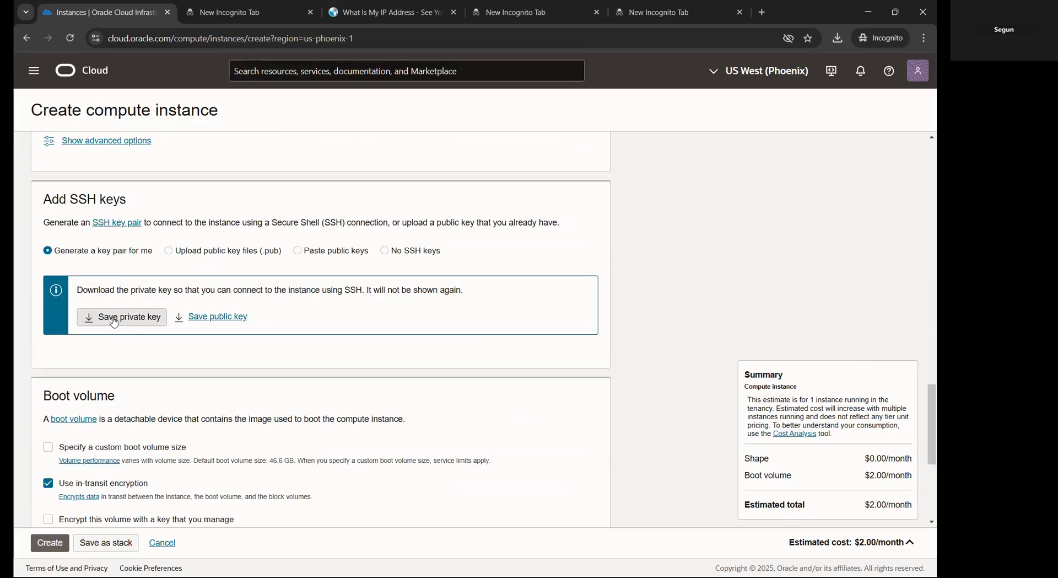
{"action": "left_click", "coordinate": [116, 318]}
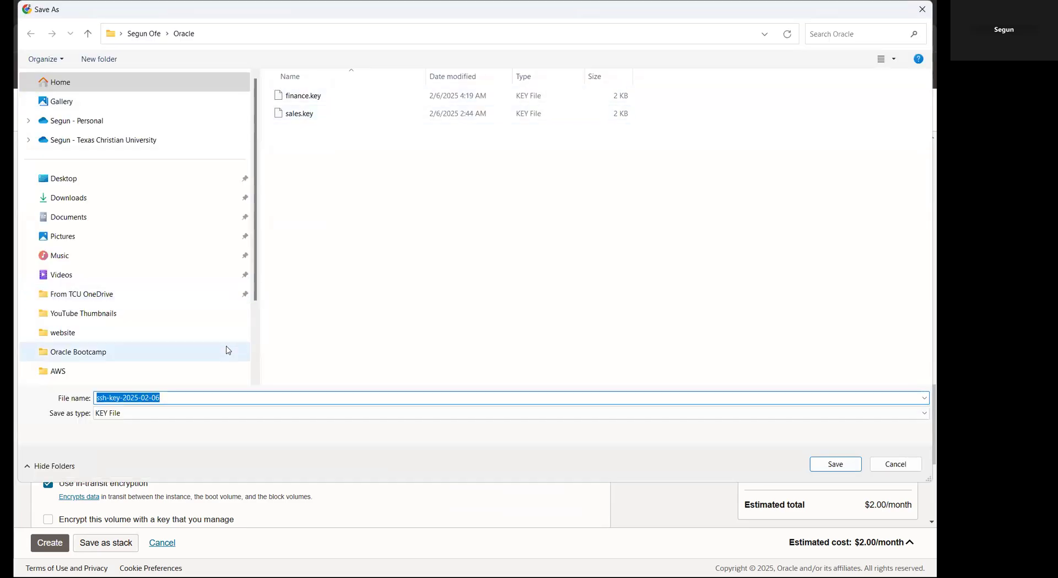
{"action": "type", "text": "webserver01.key"}
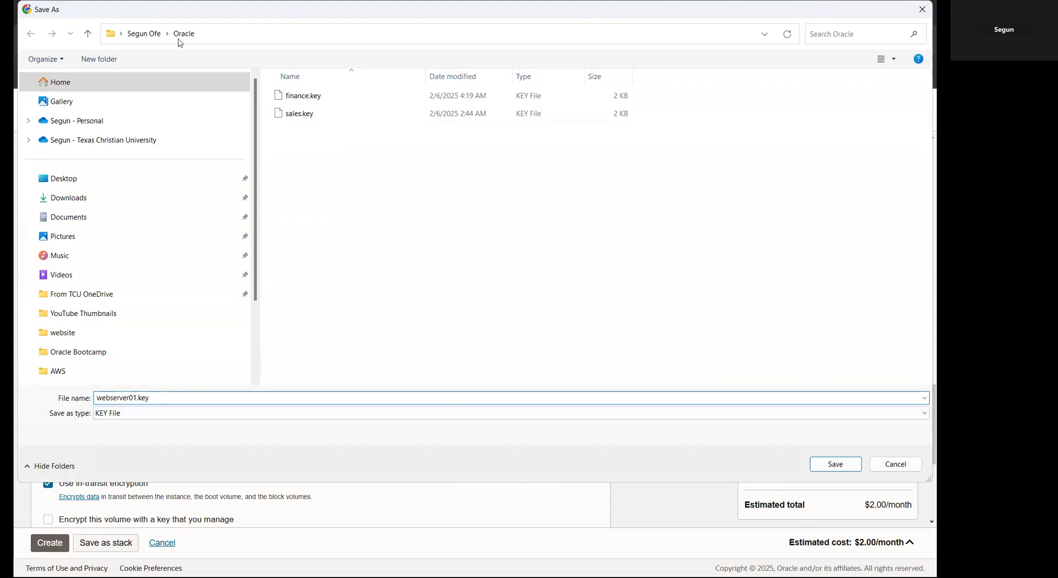
{"action": "left_click", "coordinate": [830, 466]}
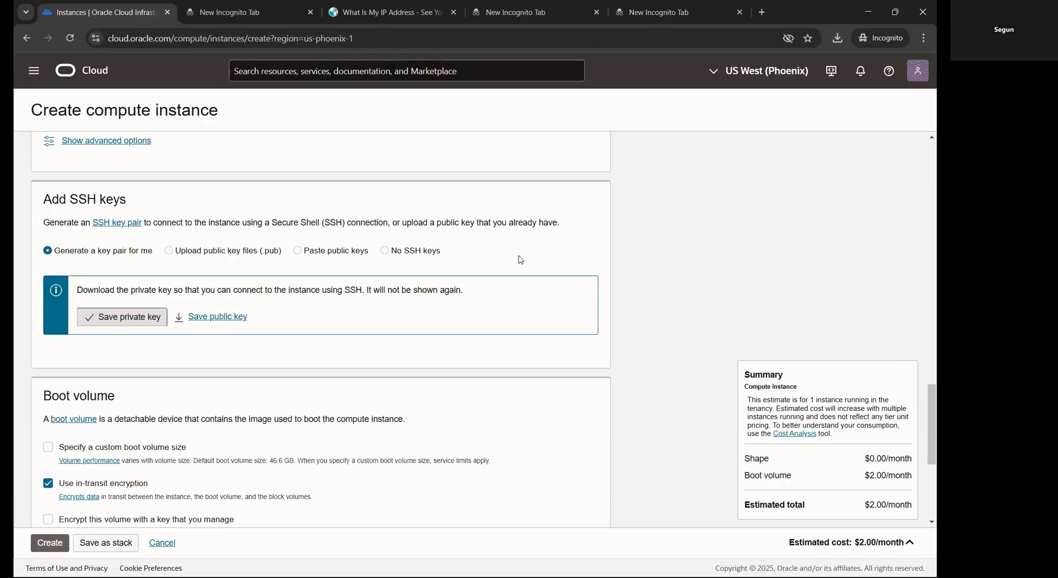
- Review the boot and block volume settings and create the webserver01 instance
{"action": "scroll", "coordinate": [349, 298], "scroll_direction": "down", "scroll_amount": 4}
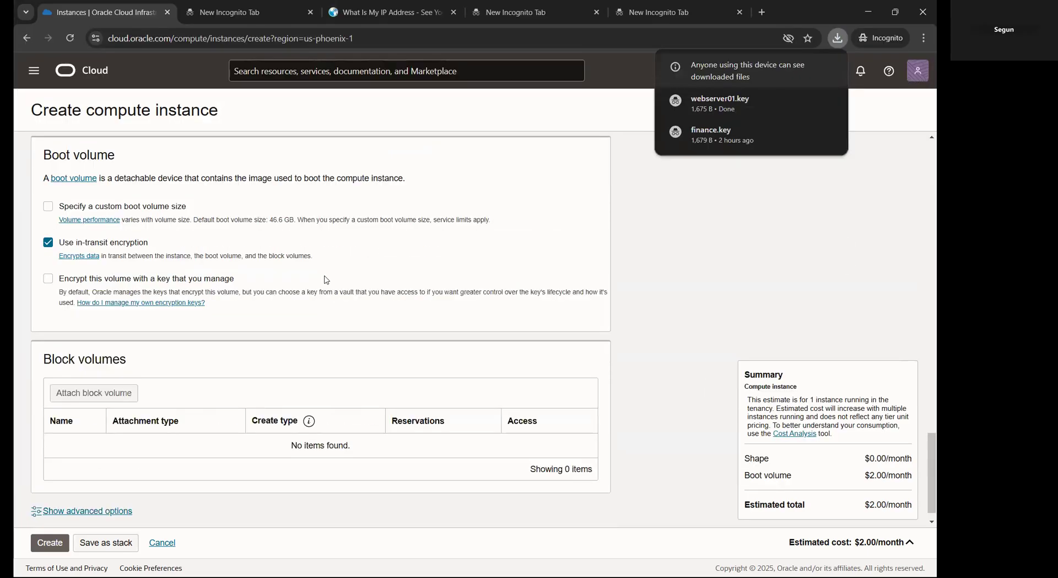
{"action": "scroll", "coordinate": [343, 287], "scroll_direction": "down", "scroll_amount": 1}
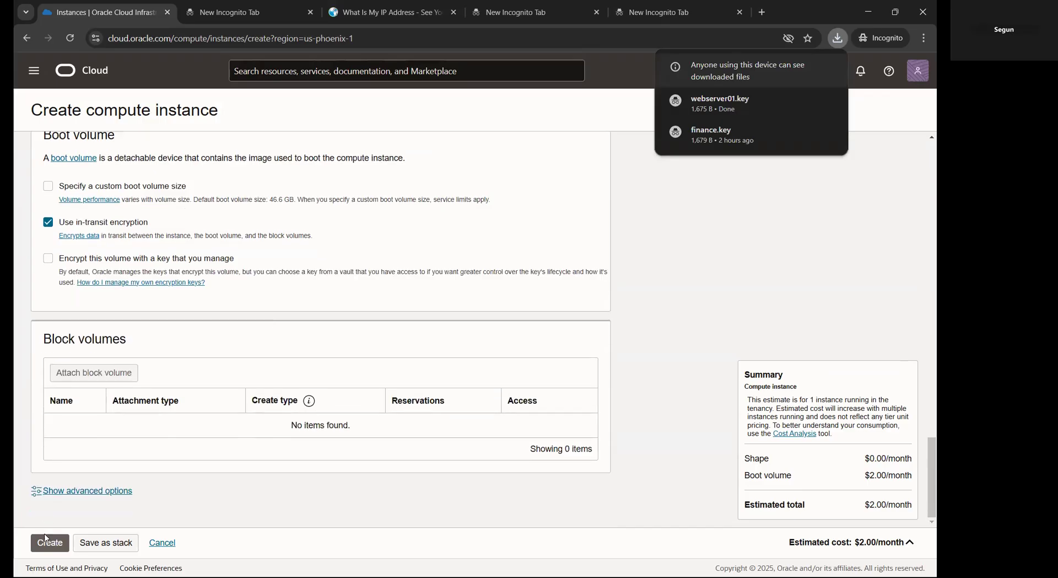
{"action": "left_click", "coordinate": [52, 543]}
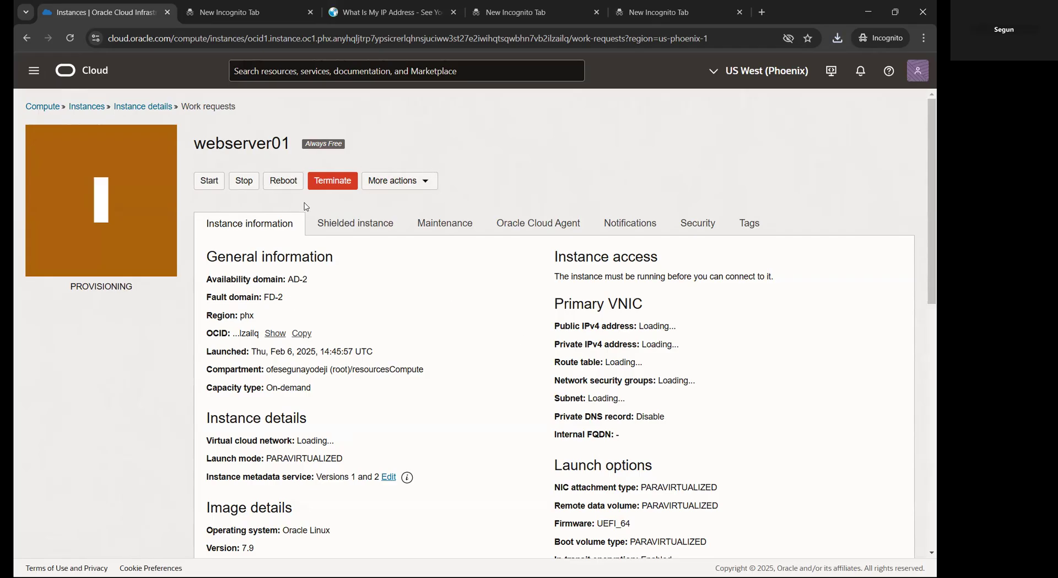
- Start another compute instance from the instances list, named webserver02, in the resourcesCompute compartment
{"action": "left_click", "coordinate": [88, 108]}
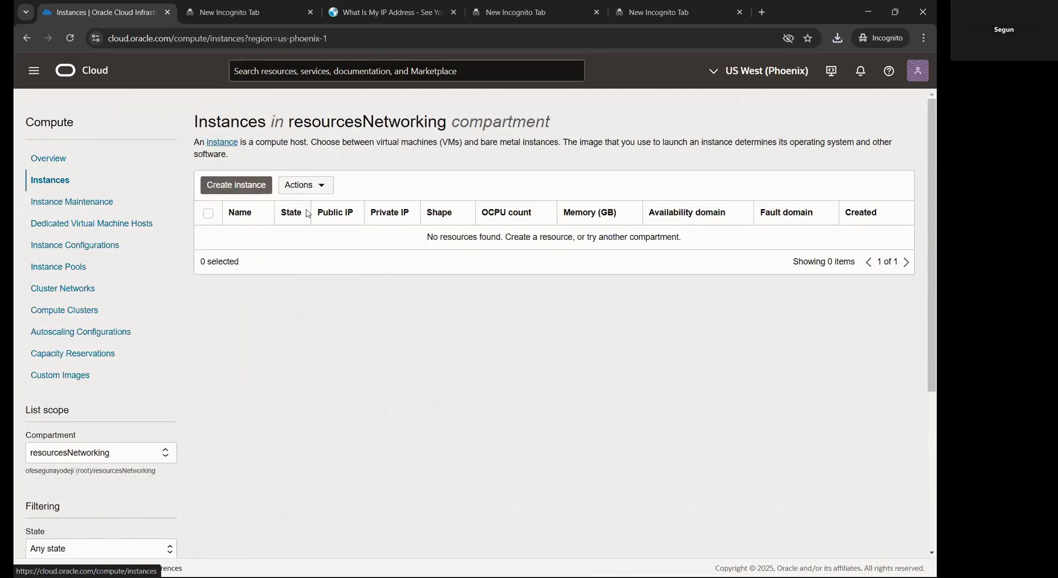
{"action": "left_click", "coordinate": [235, 186]}
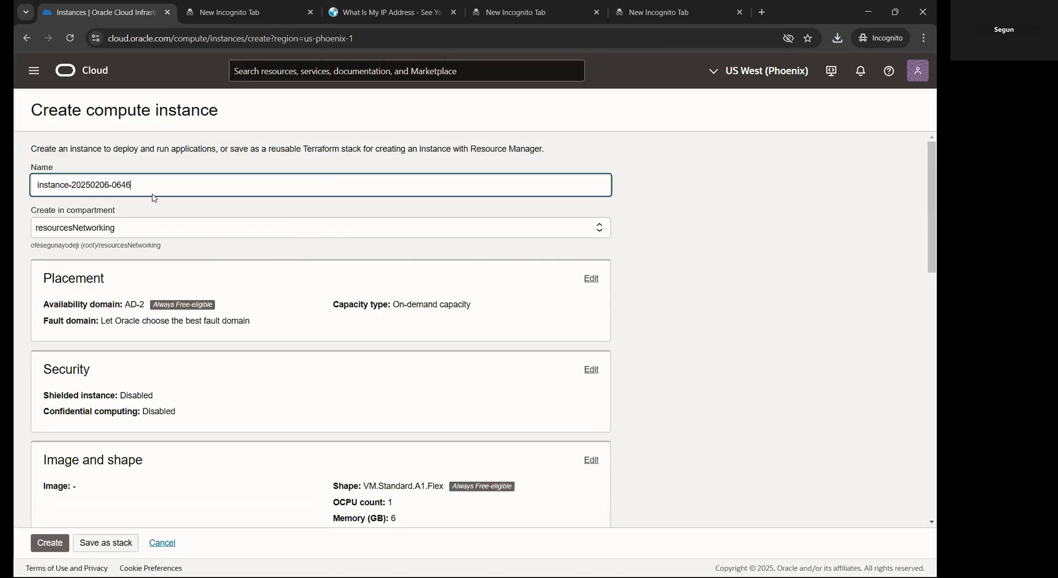
{"action": "key", "text": "ctrl+a"}
{"action": "type", "text": "webs"}
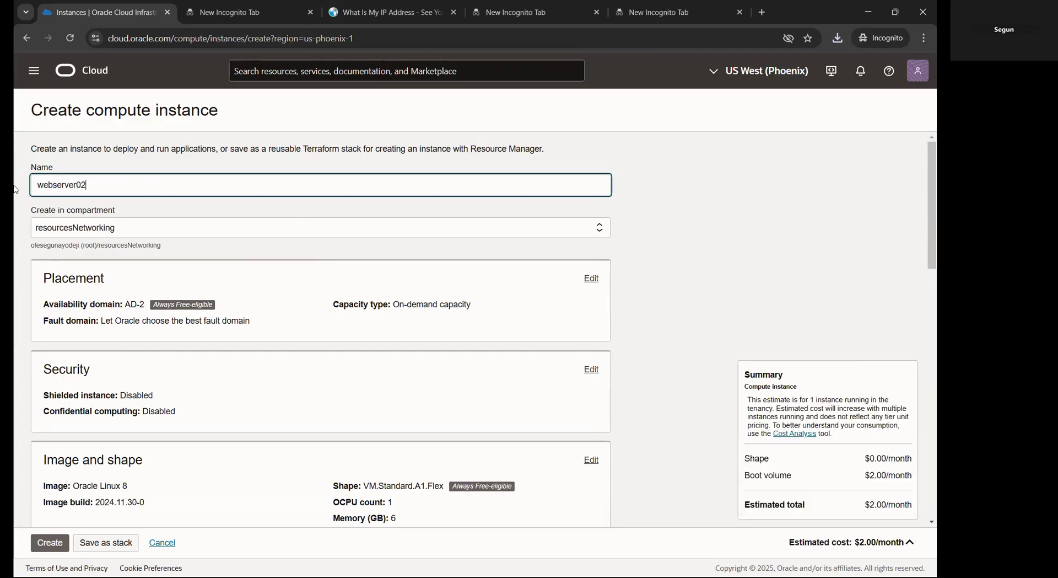
{"action": "left_click", "coordinate": [132, 228]}
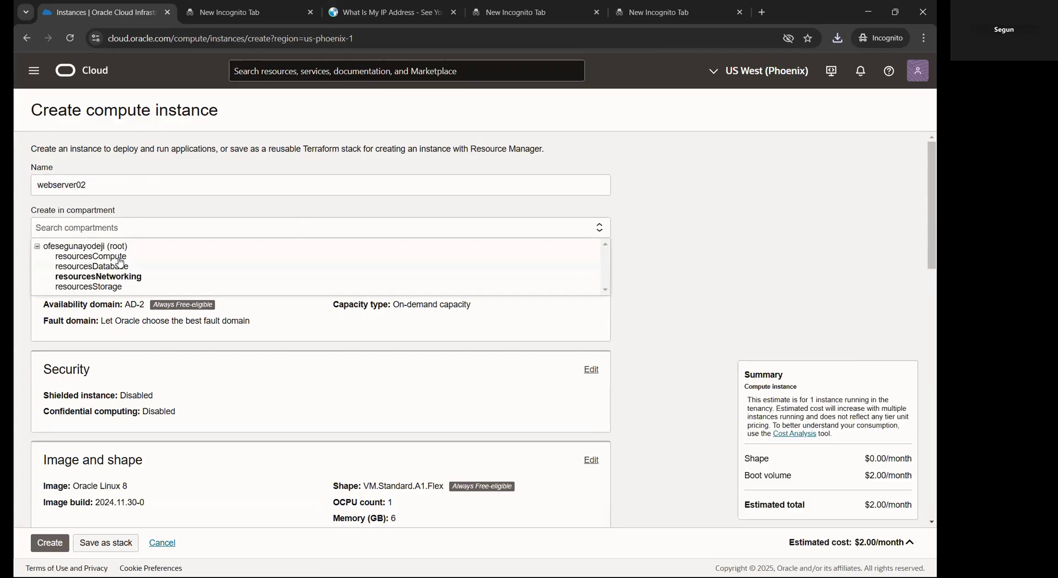
{"action": "left_click", "coordinate": [157, 254]}
- Save the generated SSH private key for webserver02 as webserver02.key in the Oracle folder
{"action": "scroll", "coordinate": [145, 237], "scroll_direction": "down", "scroll_amount": 2}
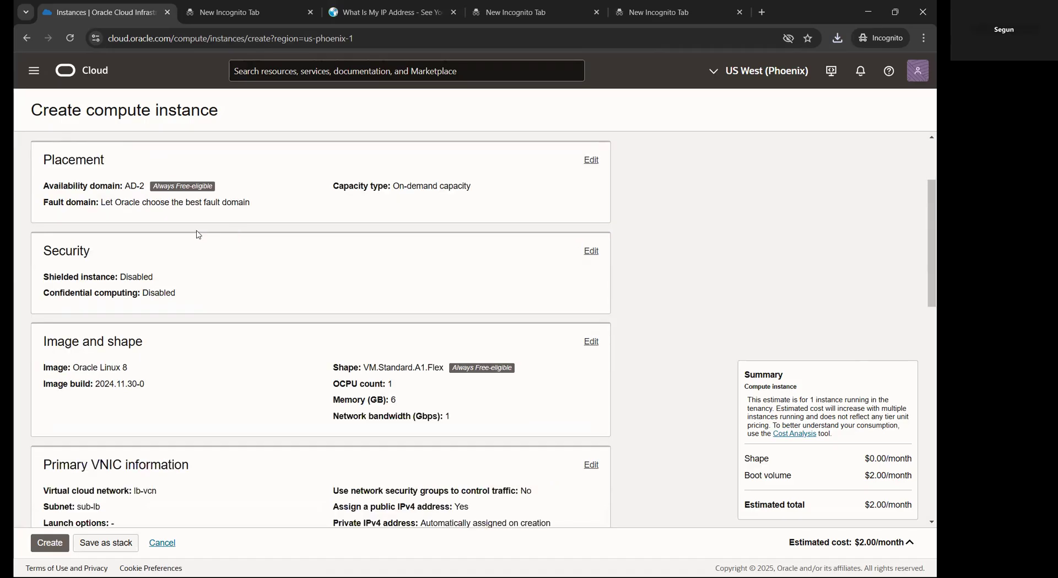
{"action": "scroll", "coordinate": [220, 233], "scroll_direction": "down", "scroll_amount": 3}
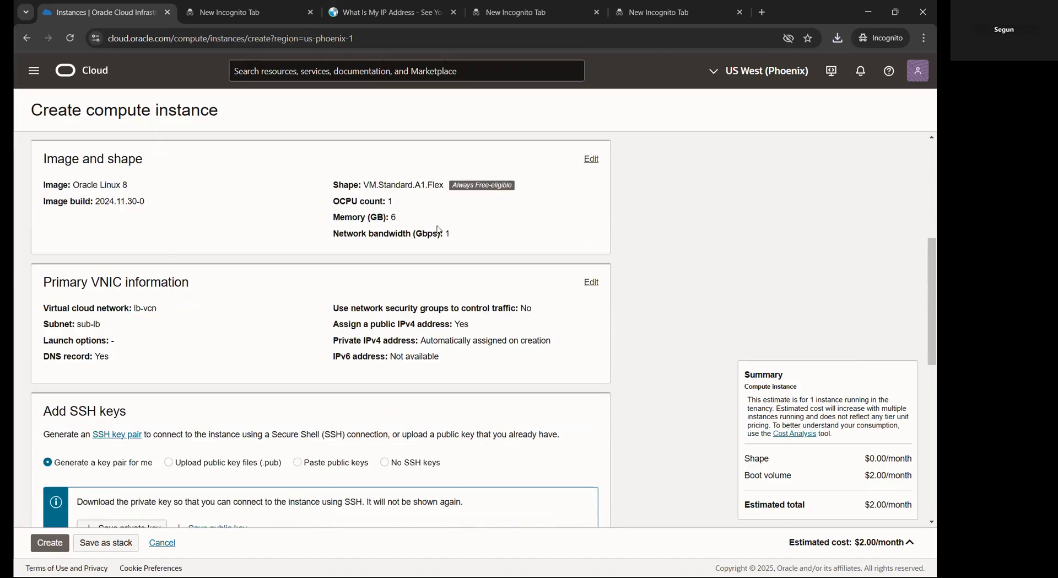
{"action": "scroll", "coordinate": [209, 291], "scroll_direction": "down", "scroll_amount": 2}
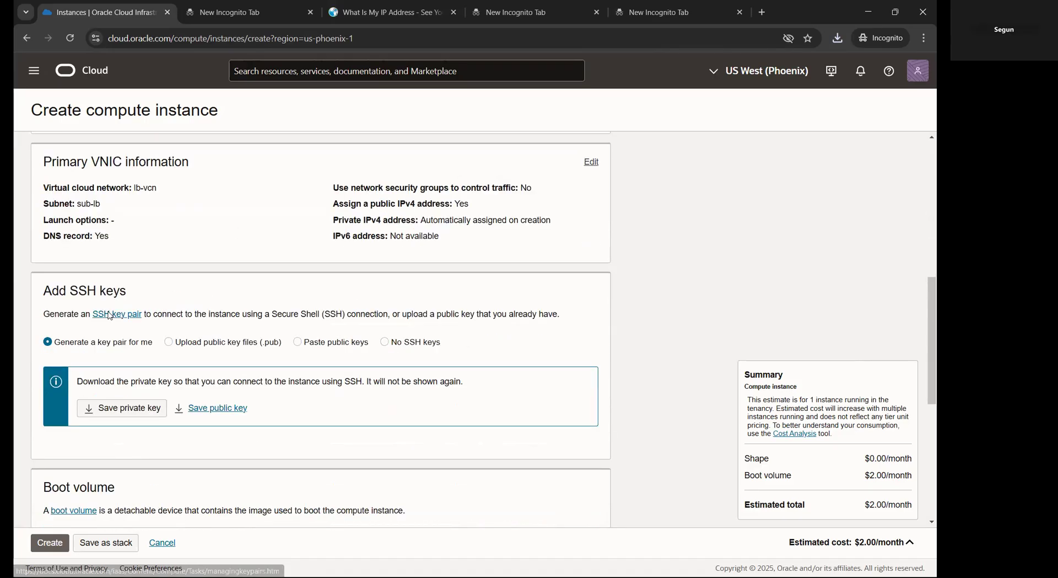
{"action": "left_click", "coordinate": [110, 313]}
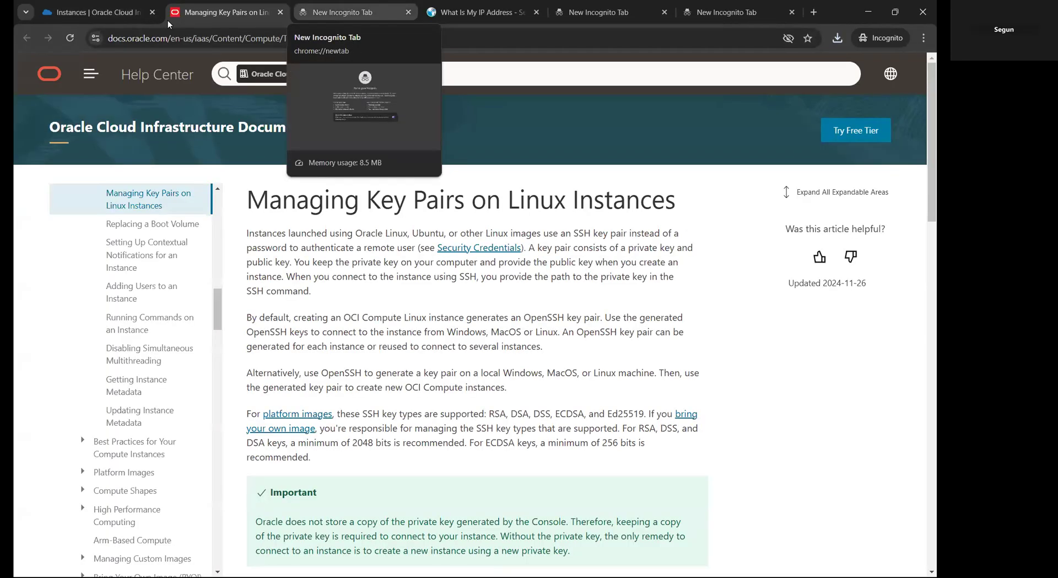
{"action": "left_click", "coordinate": [127, 16]}
{"action": "left_click", "coordinate": [131, 408]}
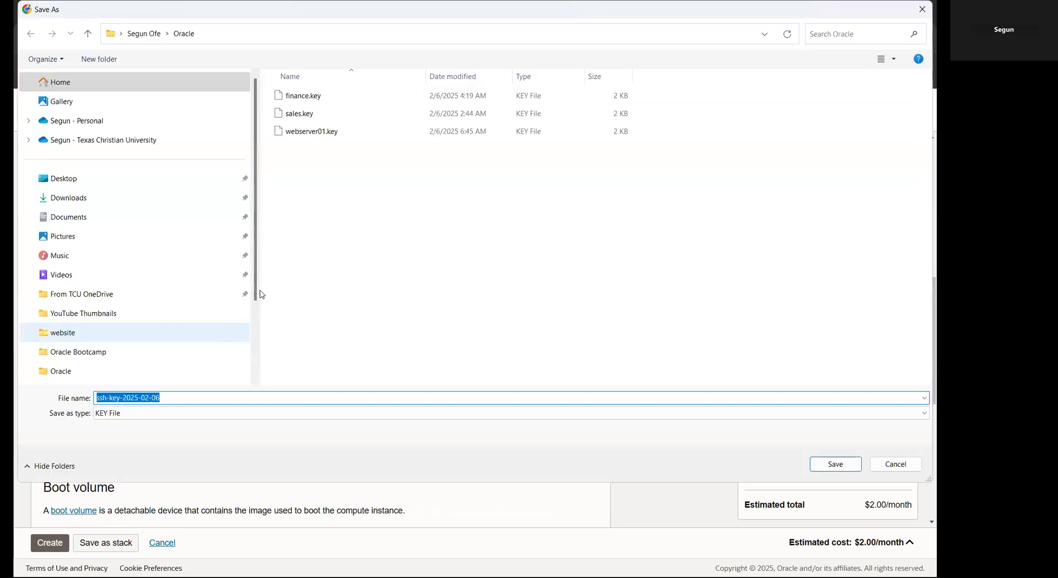
{"action": "type", "text": "webserver"}
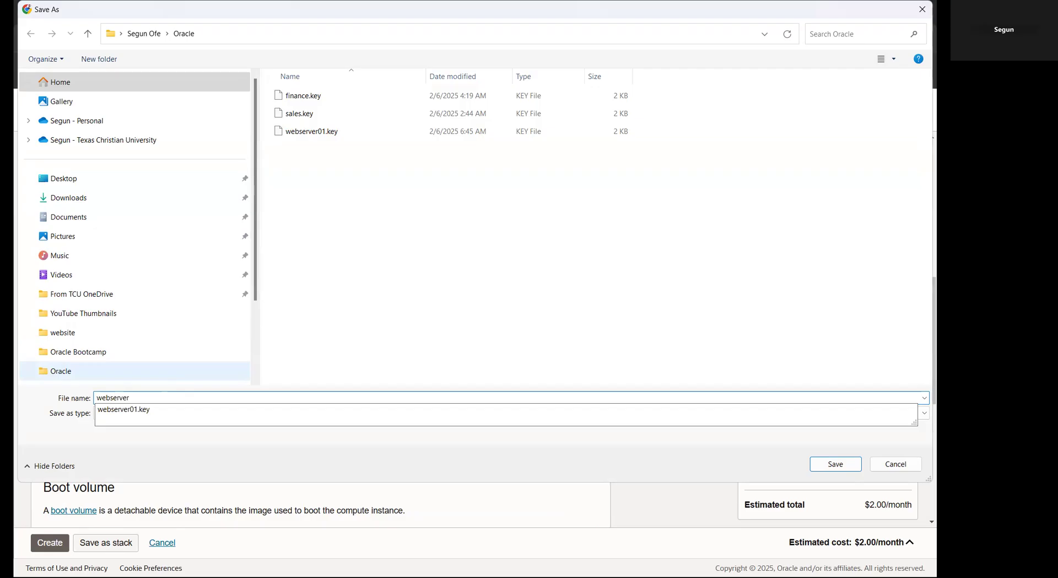
{"action": "type", "text": "02.key"}
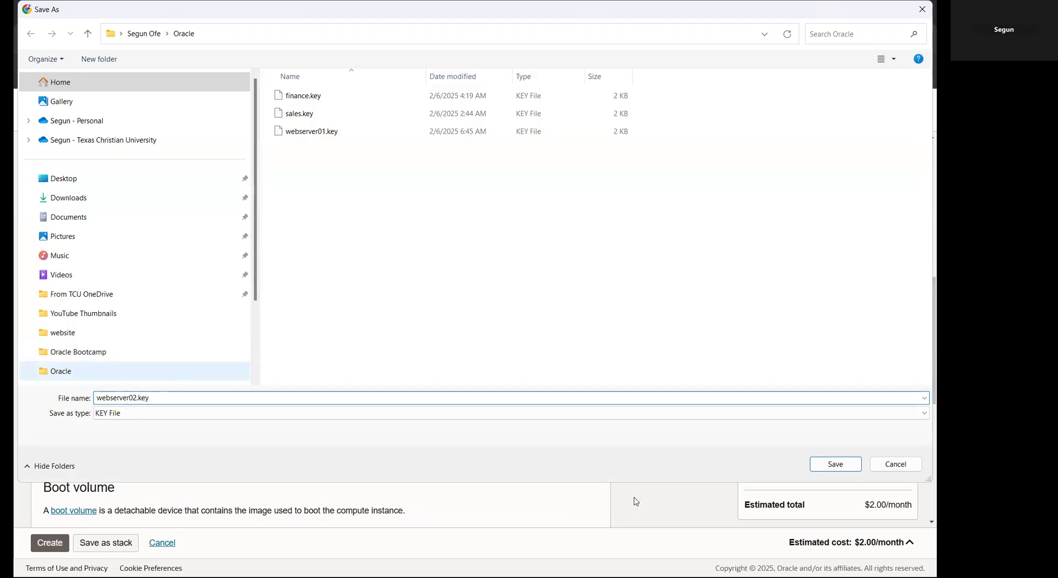
{"action": "left_click", "coordinate": [836, 463]}
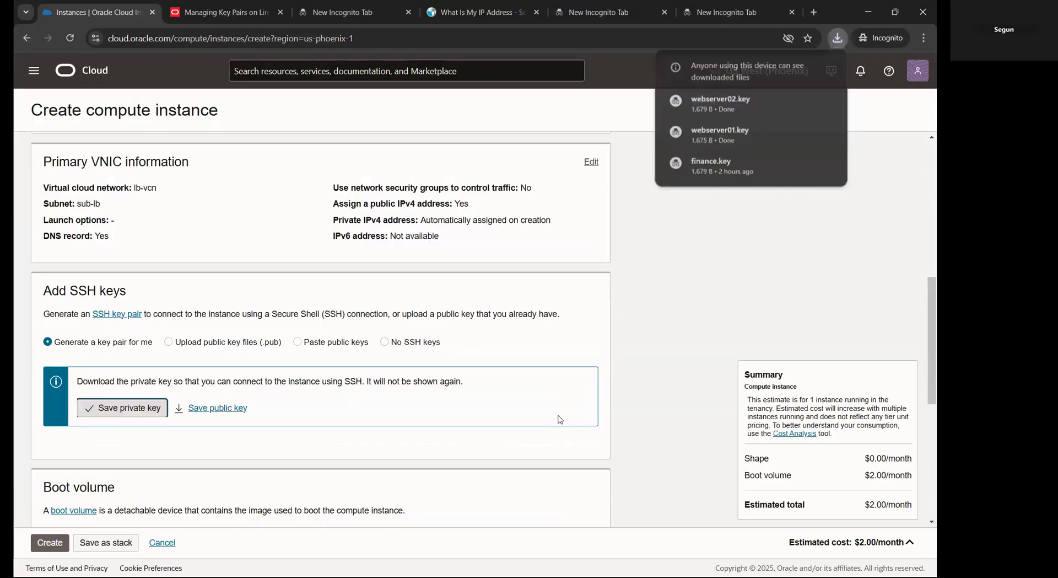
- Review the boot volume and primary VNIC network, subnet and IP address settings, and try to create the webserver02 instance
{"action": "scroll", "coordinate": [309, 424], "scroll_direction": "down", "scroll_amount": 4}
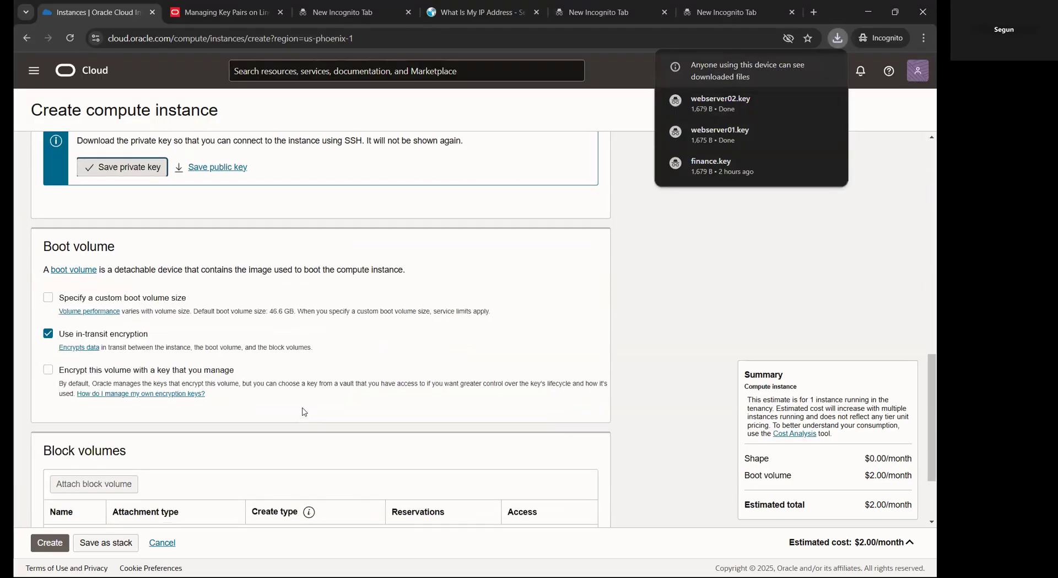
{"action": "scroll", "coordinate": [270, 349], "scroll_direction": "down", "scroll_amount": 2}
{"action": "scroll", "coordinate": [265, 364], "scroll_direction": "up", "scroll_amount": 5}
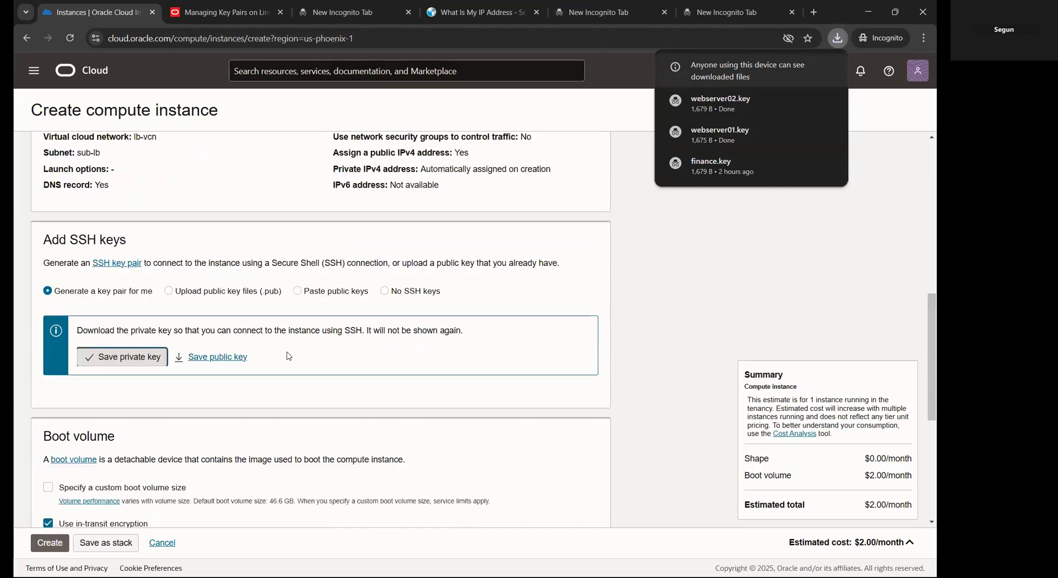
{"action": "scroll", "coordinate": [292, 348], "scroll_direction": "up", "scroll_amount": 4}
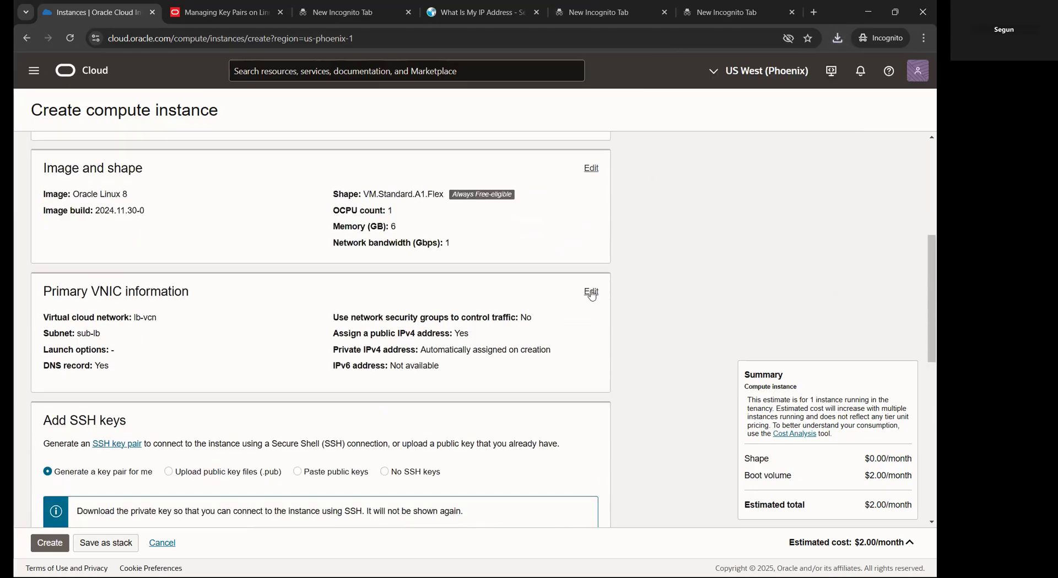
{"action": "left_click", "coordinate": [591, 291]}
{"action": "scroll", "coordinate": [292, 337], "scroll_direction": "down", "scroll_amount": 2}
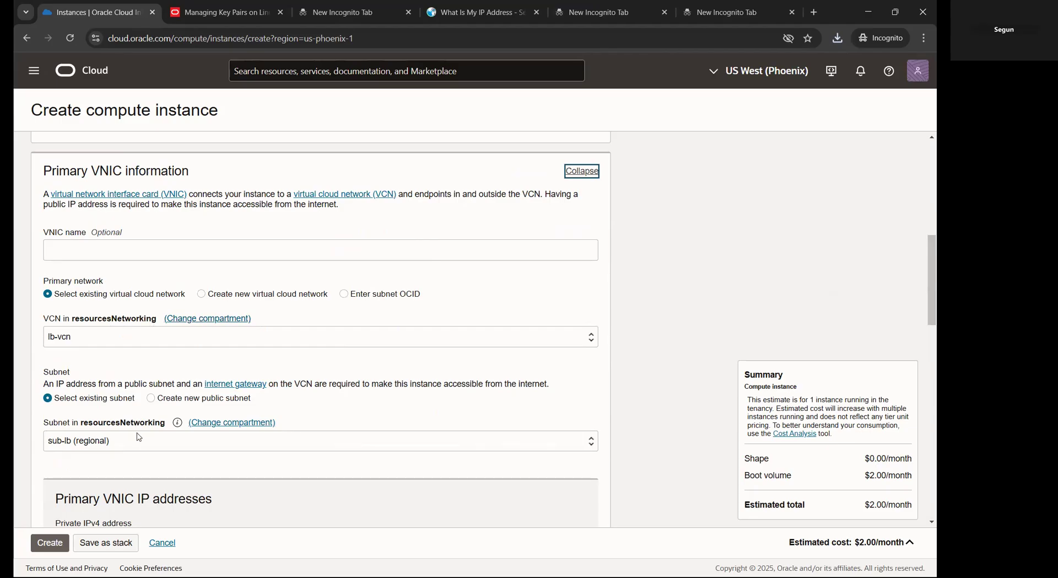
{"action": "scroll", "coordinate": [139, 434], "scroll_direction": "down", "scroll_amount": 2}
{"action": "scroll", "coordinate": [177, 324], "scroll_direction": "down", "scroll_amount": 6}
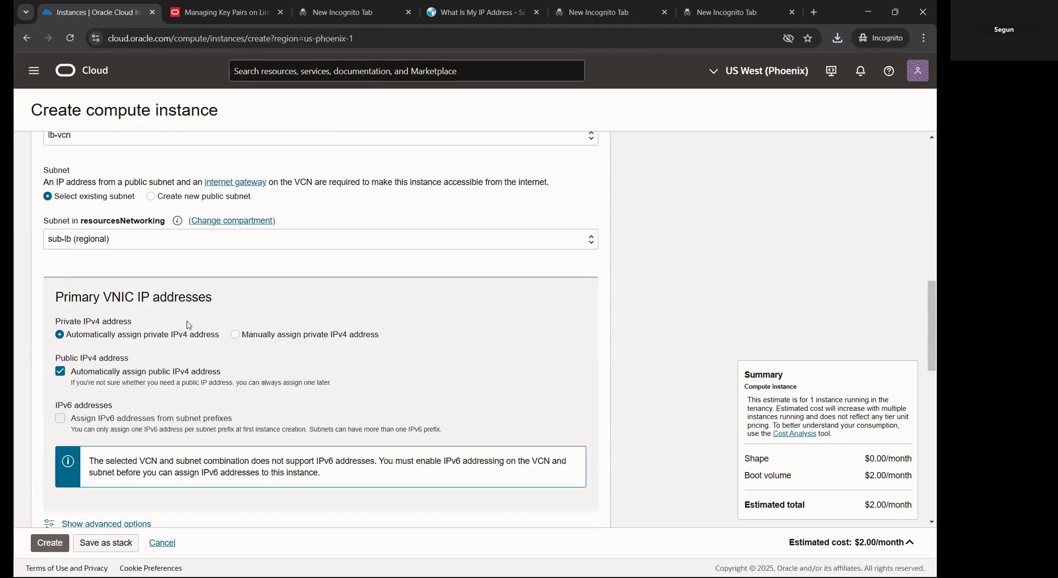
{"action": "scroll", "coordinate": [186, 325], "scroll_direction": "down", "scroll_amount": 6}
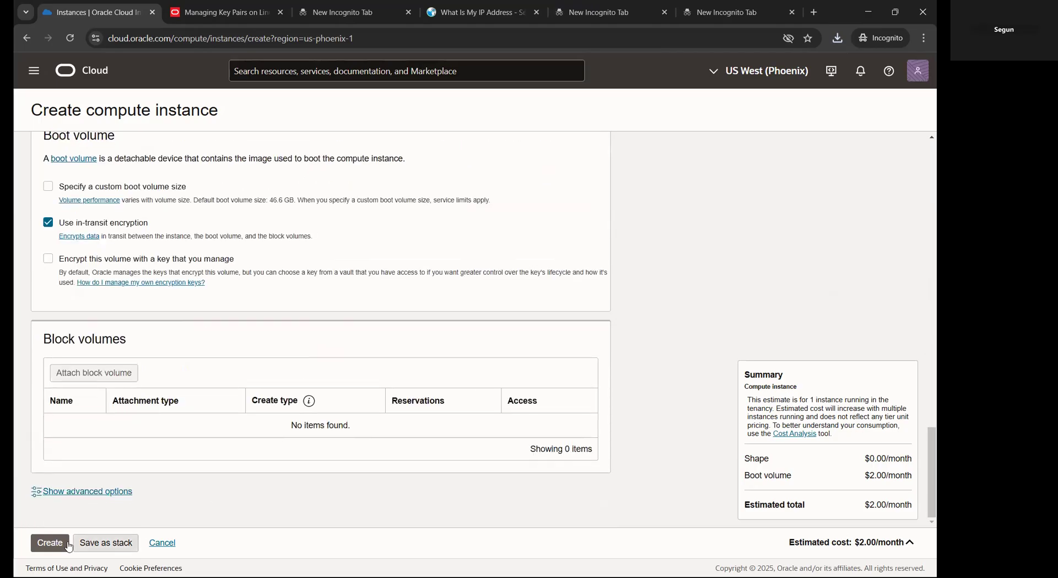
{"action": "left_click", "coordinate": [49, 542]}
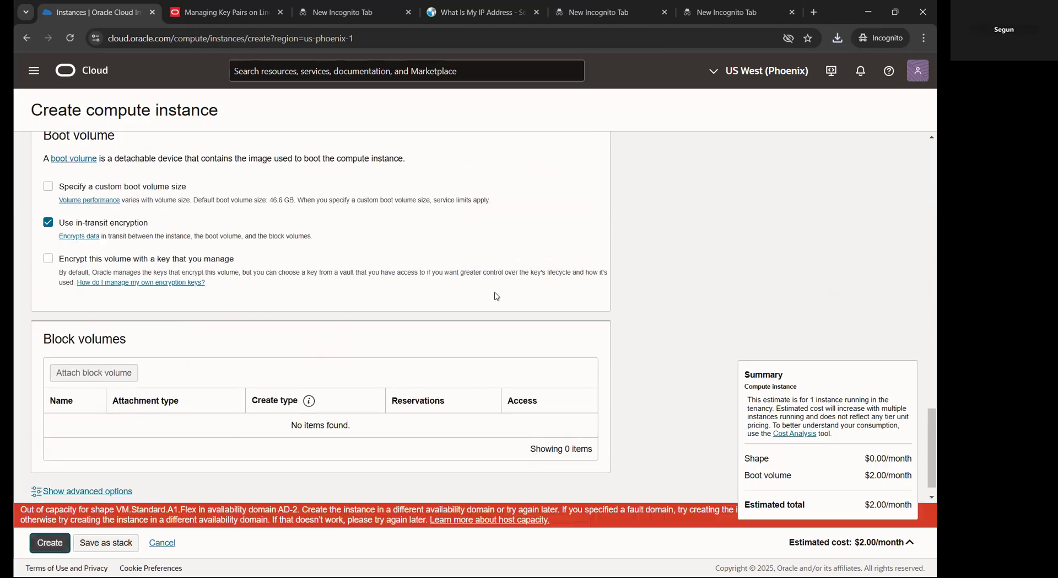
- Change the webserver02 instance's image to Oracle Linux 7.9
{"action": "mouse_move", "coordinate": [323, 395]}
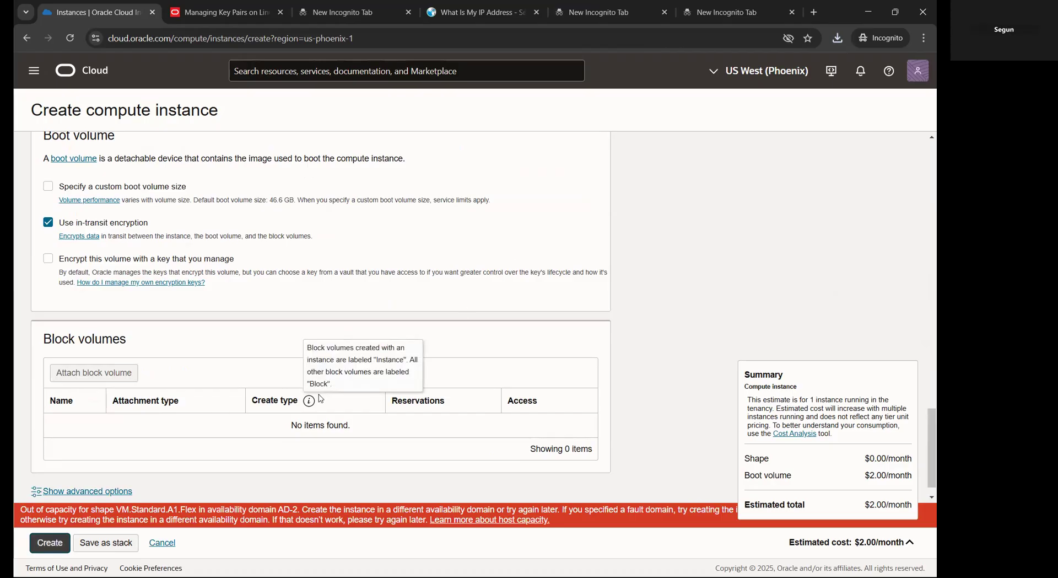
{"action": "scroll", "coordinate": [401, 335], "scroll_direction": "up", "scroll_amount": 4}
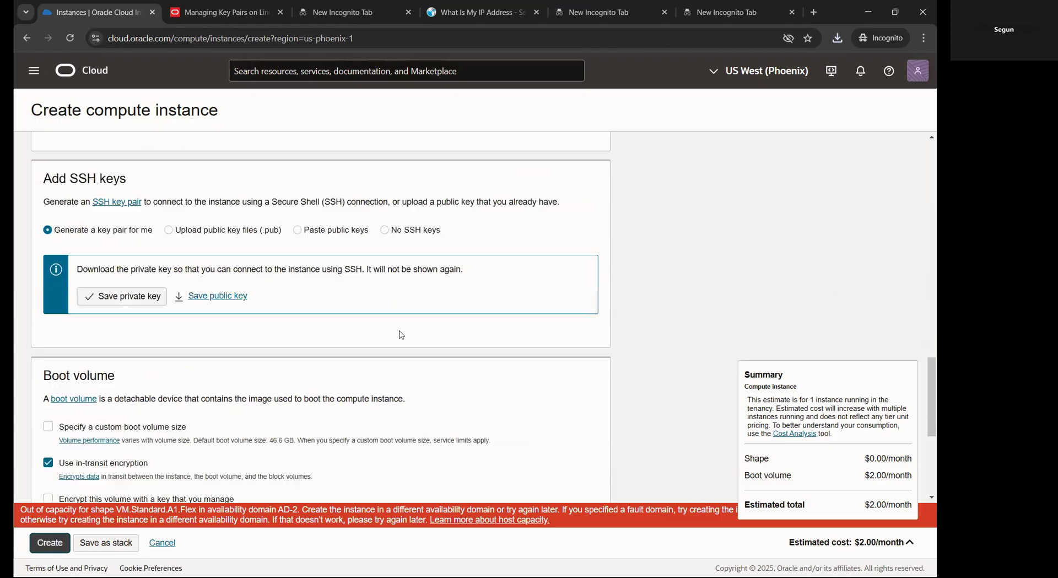
{"action": "scroll", "coordinate": [401, 335], "scroll_direction": "up", "scroll_amount": 15}
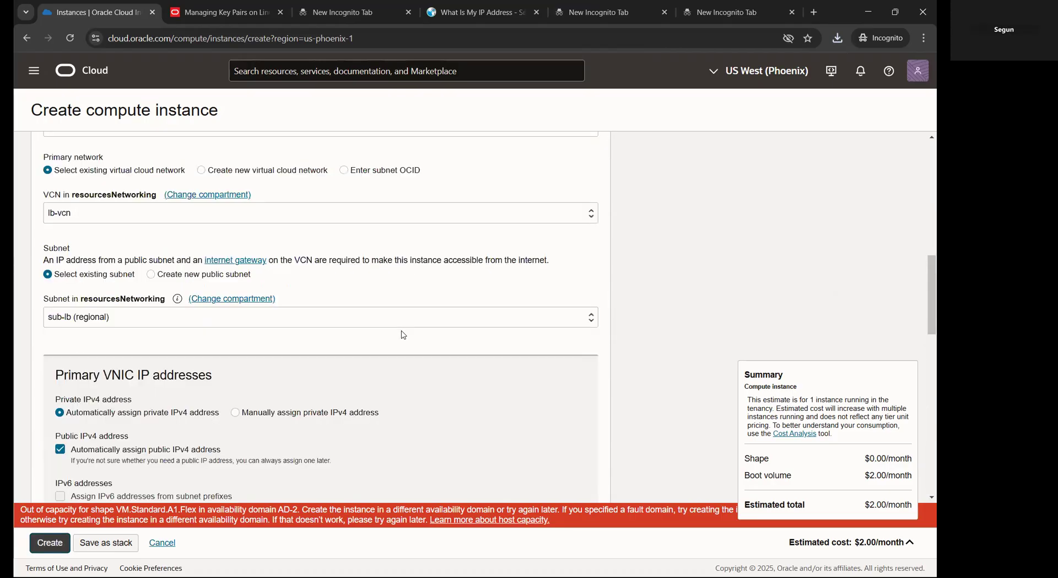
{"action": "scroll", "coordinate": [405, 334], "scroll_direction": "up", "scroll_amount": 1}
{"action": "scroll", "coordinate": [284, 317], "scroll_direction": "up", "scroll_amount": 2}
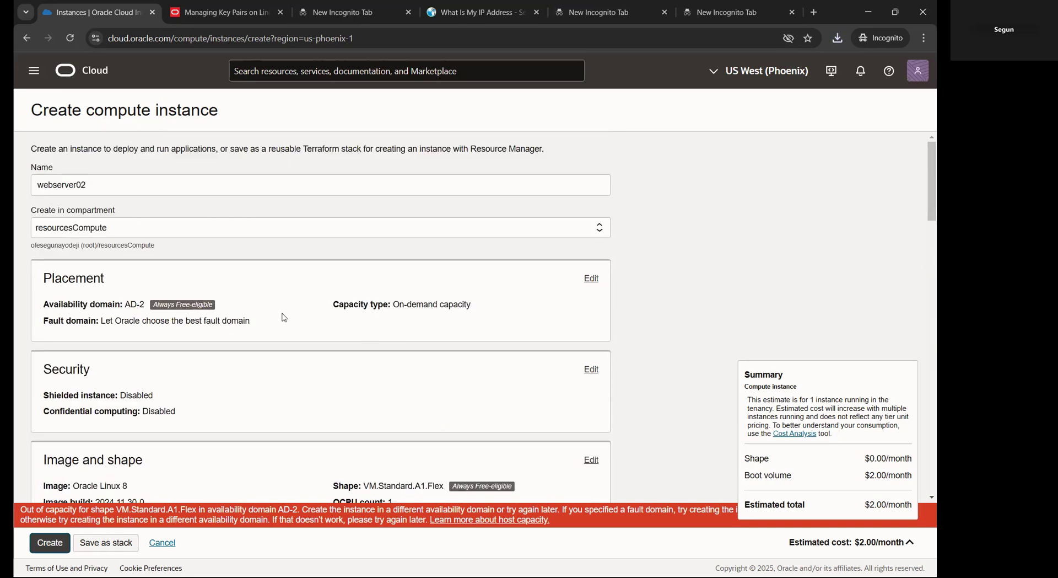
{"action": "scroll", "coordinate": [347, 314], "scroll_direction": "down", "scroll_amount": 3}
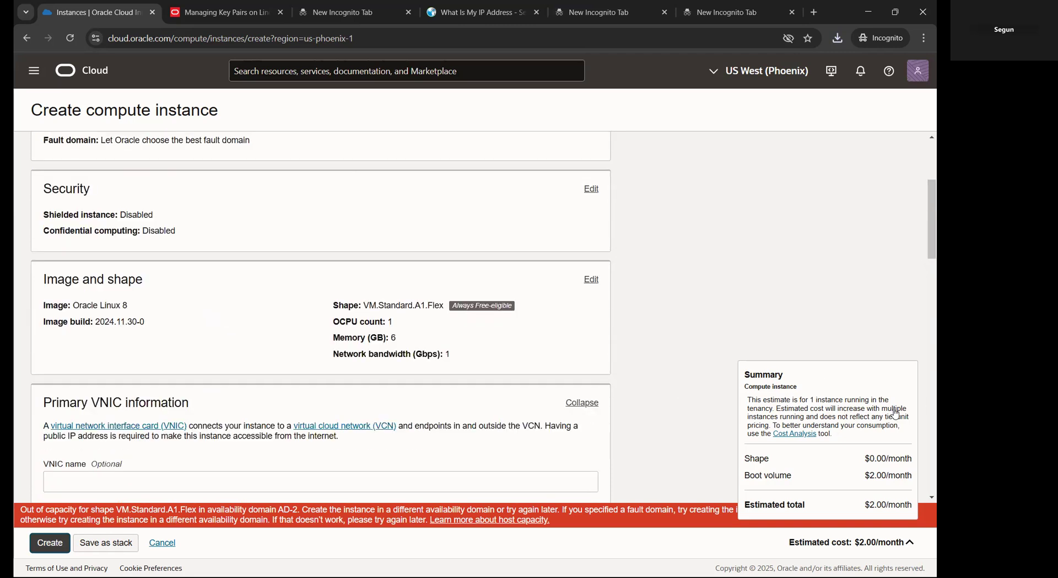
{"action": "scroll", "coordinate": [244, 383], "scroll_direction": "up", "scroll_amount": 2}
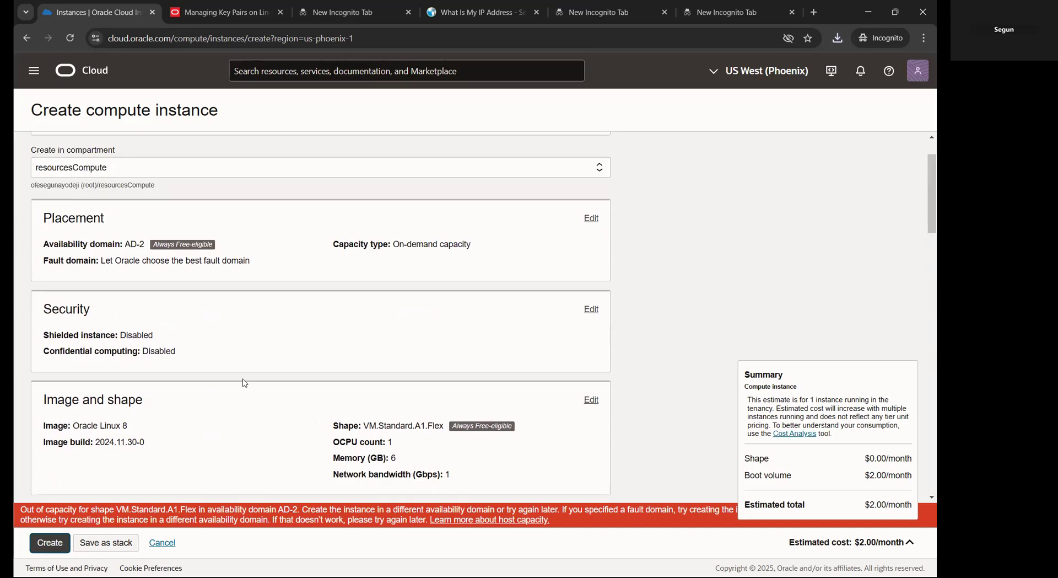
{"action": "left_click", "coordinate": [592, 401]}
{"action": "scroll", "coordinate": [413, 382], "scroll_direction": "down", "scroll_amount": 4}
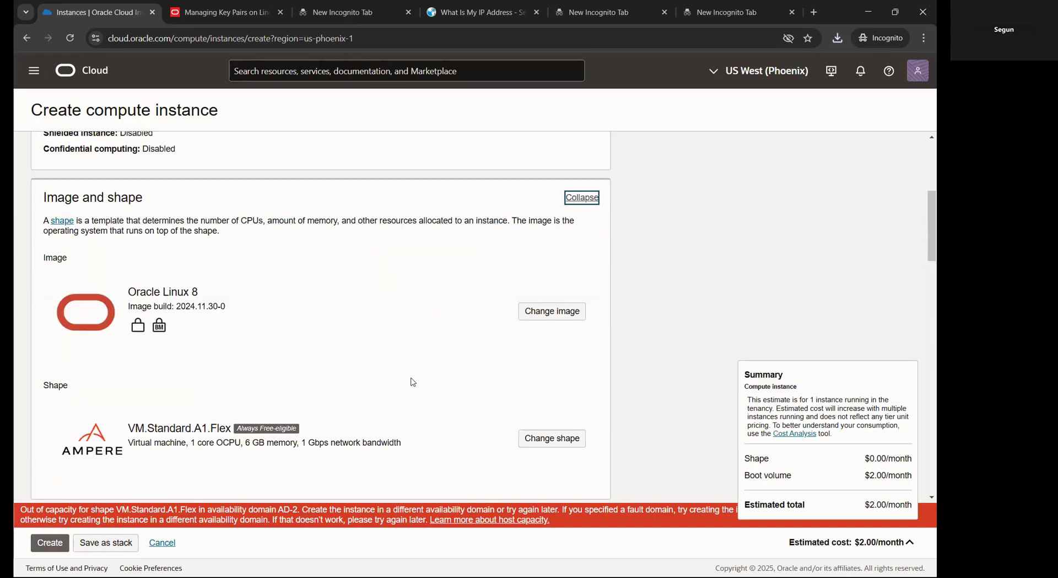
{"action": "left_click", "coordinate": [552, 272]}
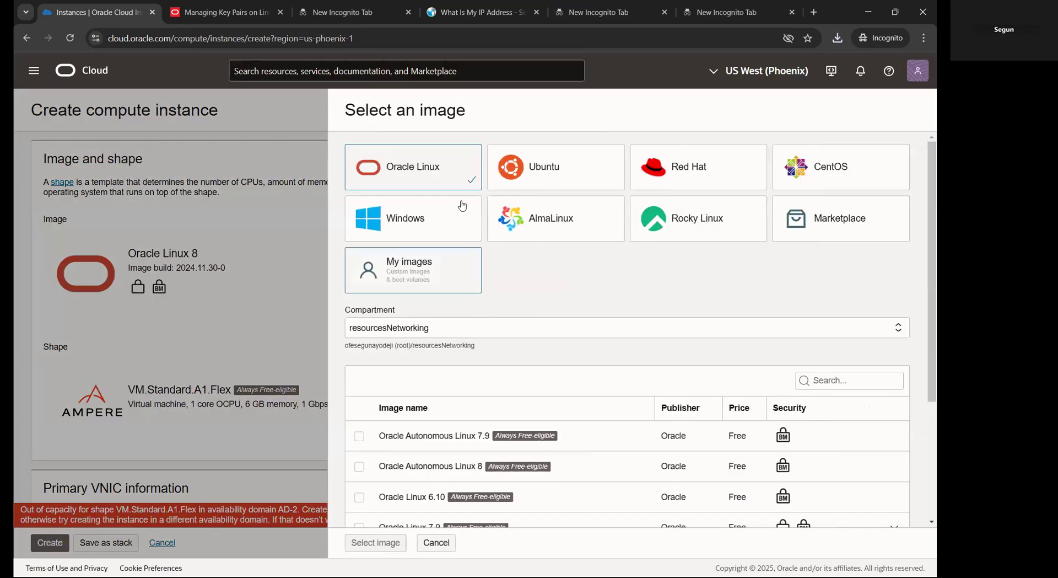
{"action": "scroll", "coordinate": [488, 432], "scroll_direction": "down", "scroll_amount": 3}
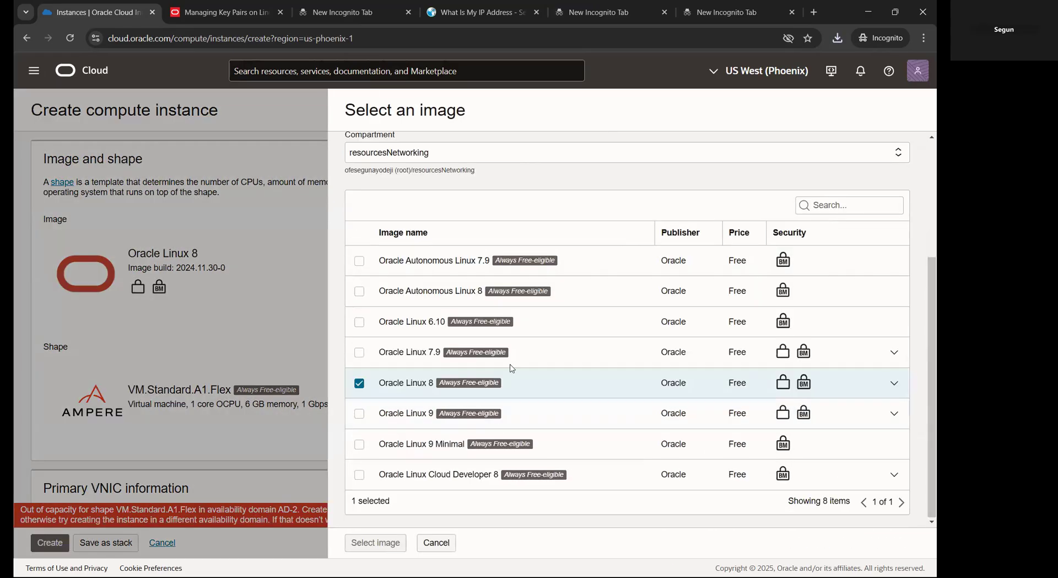
{"action": "left_click", "coordinate": [359, 353]}
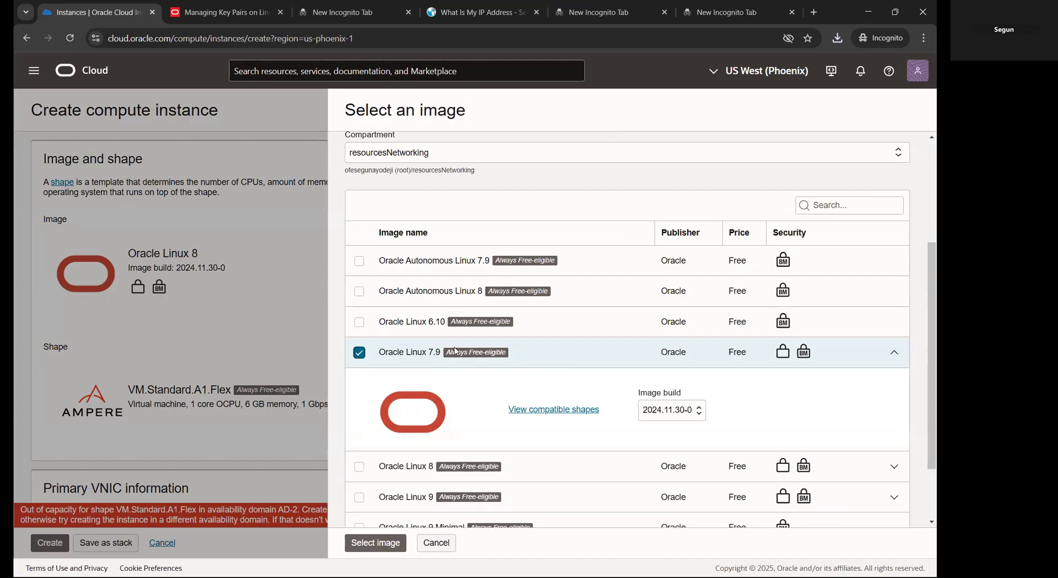
{"action": "left_click_drag", "start_coordinate": [503, 351], "coordinate": [393, 353]}
{"action": "scroll", "coordinate": [622, 379], "scroll_direction": "down", "scroll_amount": 2}
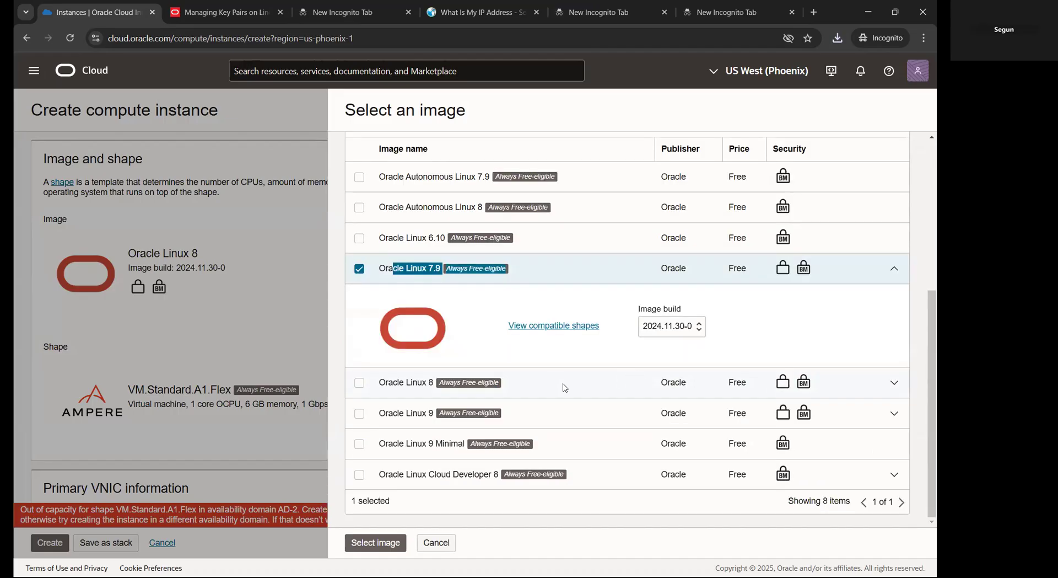
{"action": "left_click", "coordinate": [375, 542]}
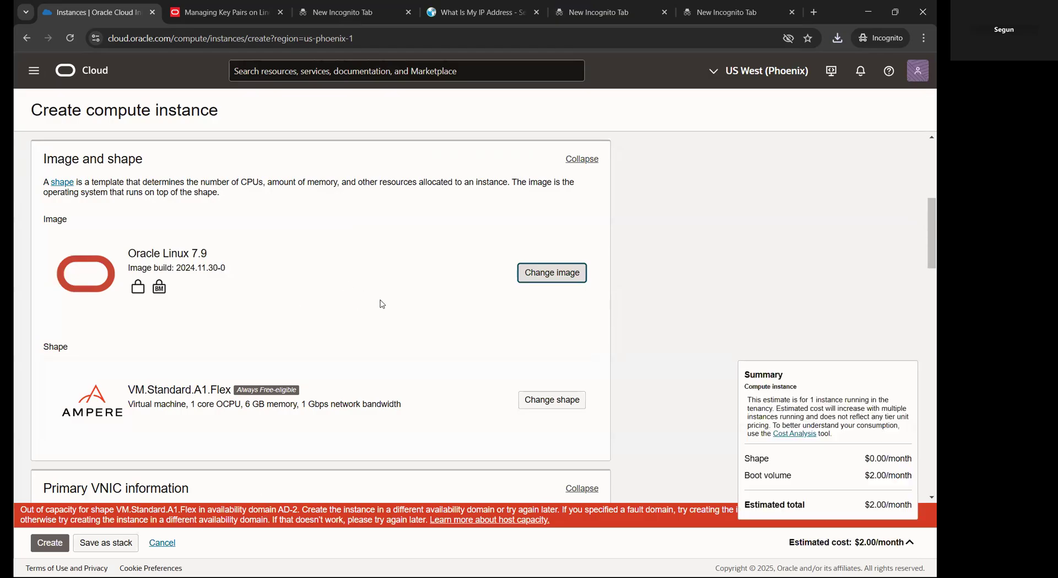
- Try to create the webserver02 instance with the Oracle Linux 7.9 image and read the response
{"action": "scroll", "coordinate": [402, 325], "scroll_direction": "down", "scroll_amount": 10}
{"action": "scroll", "coordinate": [399, 324], "scroll_direction": "down", "scroll_amount": 5}
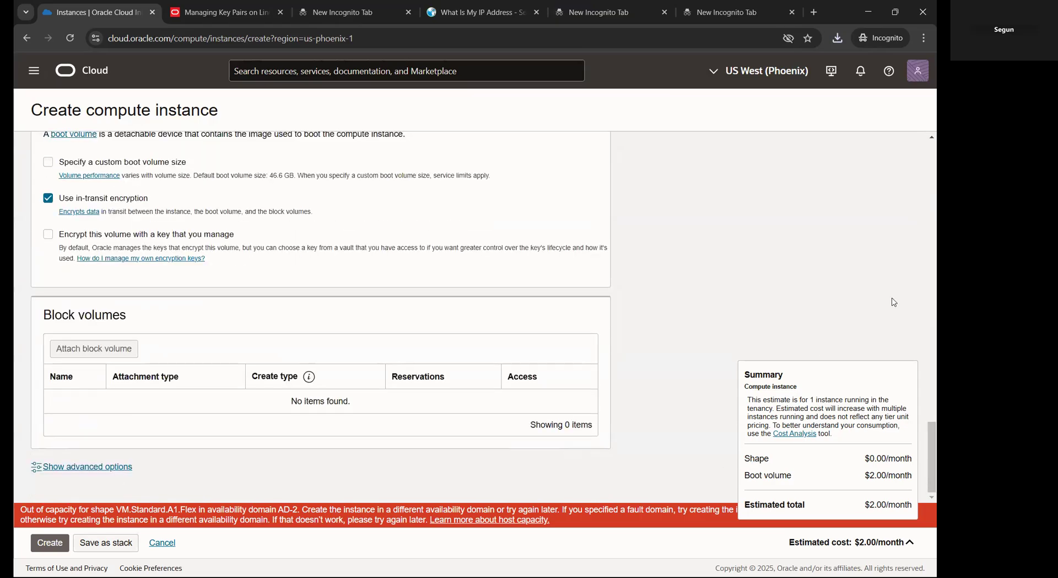
{"action": "left_click", "coordinate": [50, 543]}
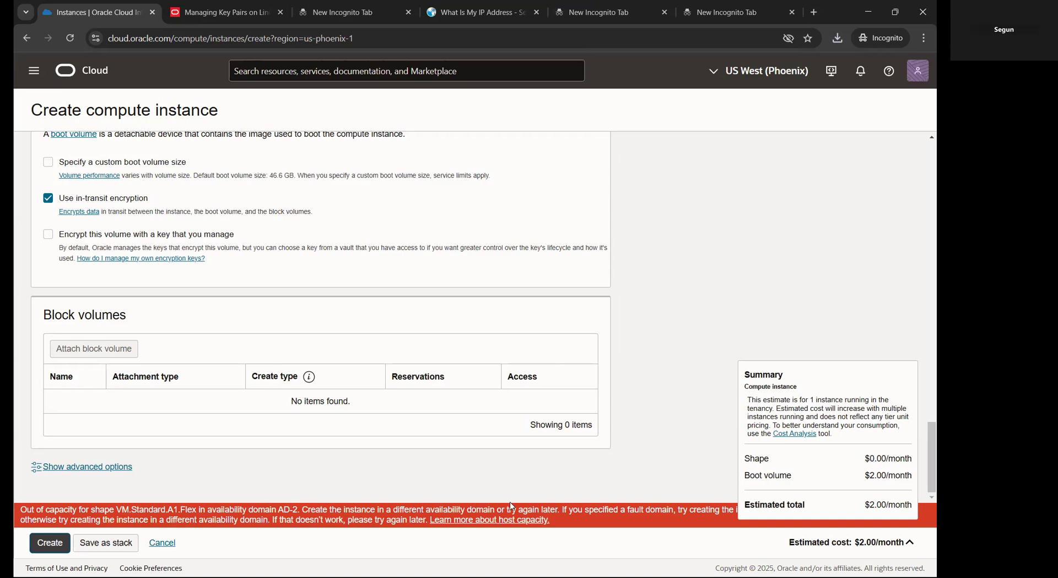
{"action": "left_click_drag", "start_coordinate": [535, 509], "coordinate": [571, 509]}
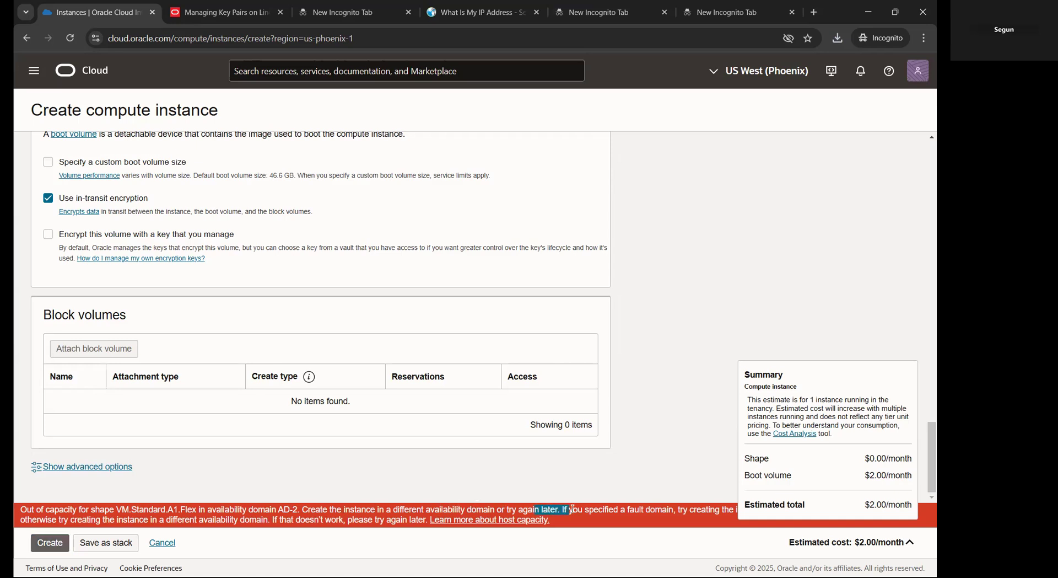
{"action": "left_click", "coordinate": [777, 337]}
- Recheck webserver02's placement, image and shape settings and retry creating the instance
{"action": "scroll", "coordinate": [273, 364], "scroll_direction": "up", "scroll_amount": 5}
{"action": "scroll", "coordinate": [272, 362], "scroll_direction": "up", "scroll_amount": 10}
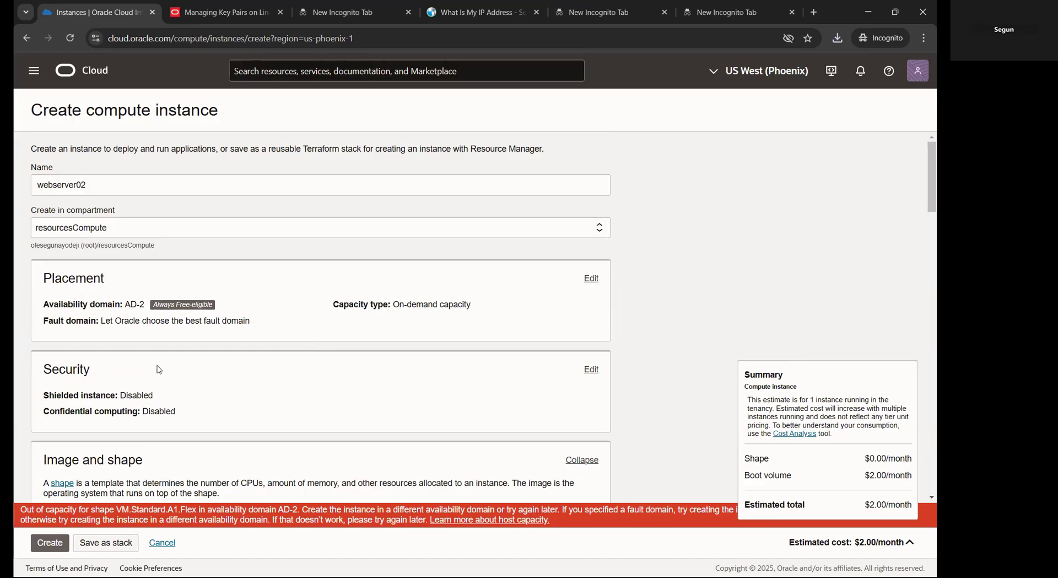
{"action": "scroll", "coordinate": [160, 365], "scroll_direction": "down", "scroll_amount": 5}
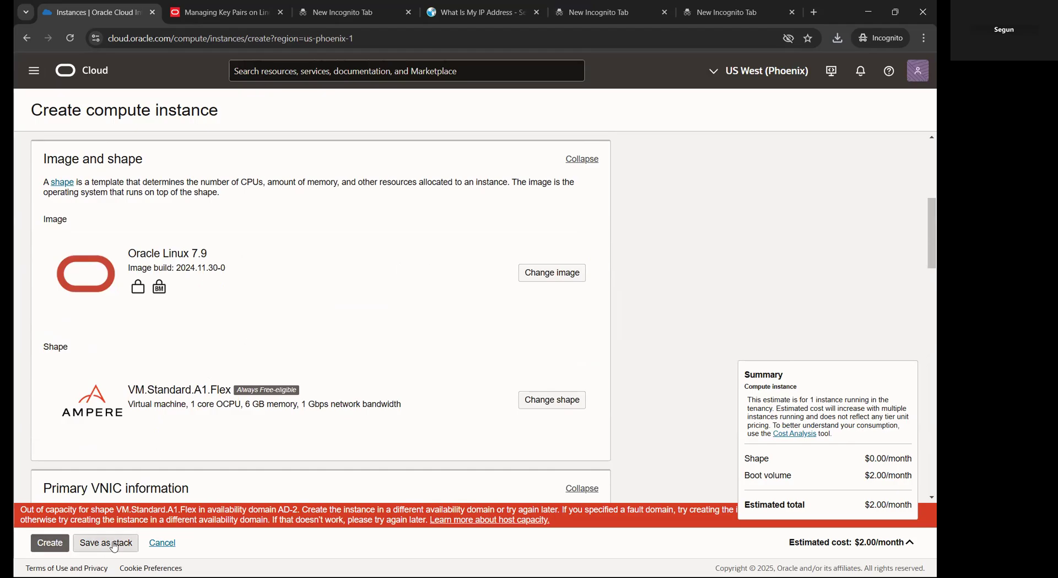
{"action": "left_click", "coordinate": [56, 545]}
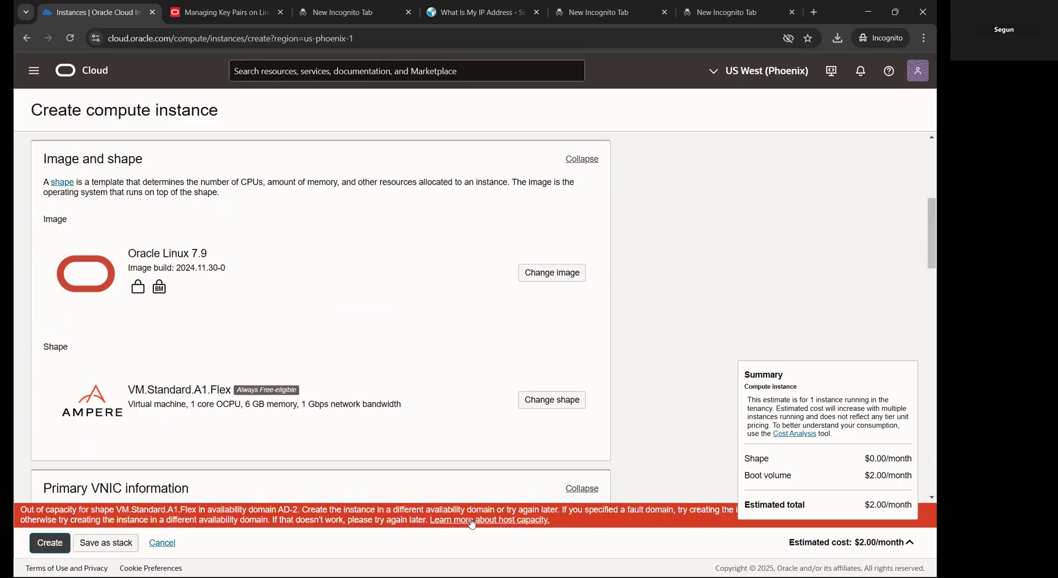
{"action": "left_click_drag", "start_coordinate": [567, 517], "coordinate": [16, 499]}
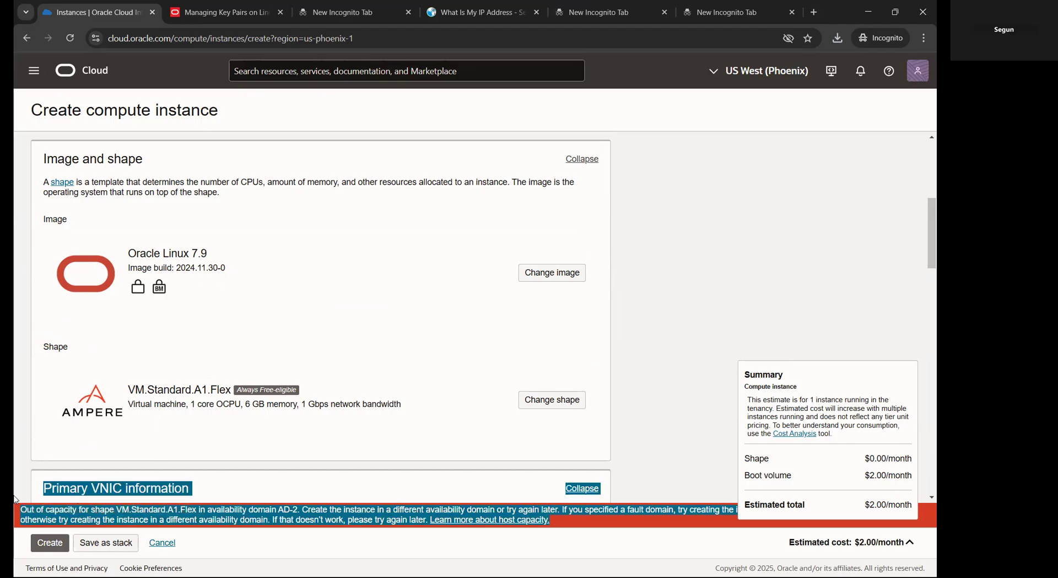
{"action": "left_click", "coordinate": [804, 302]}
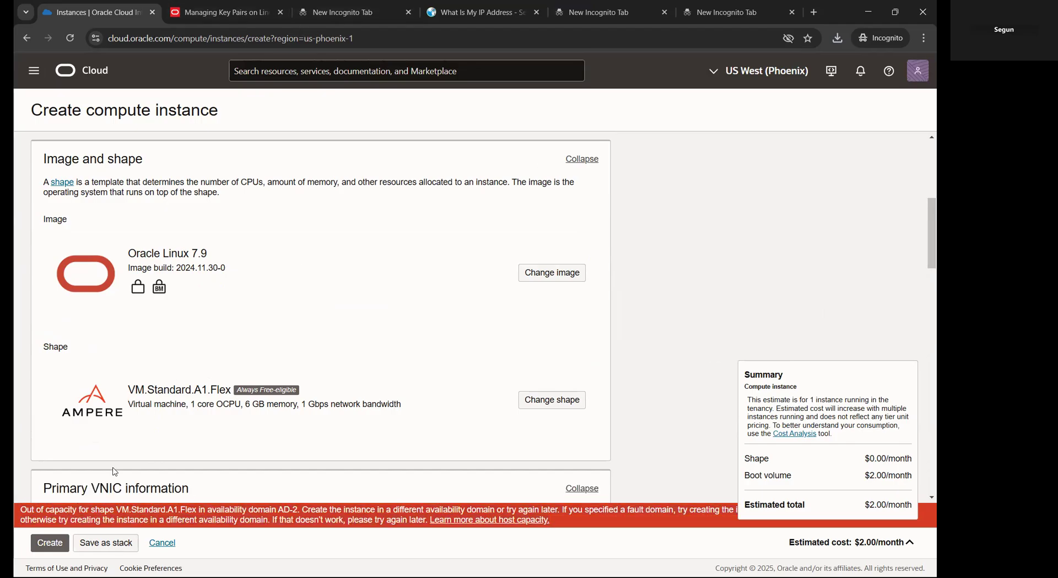
- Create the webserver02 instance with the VM.Standard.E2.1.Micro shape and review its details
{"action": "scroll", "coordinate": [278, 249], "scroll_direction": "up", "scroll_amount": 5}
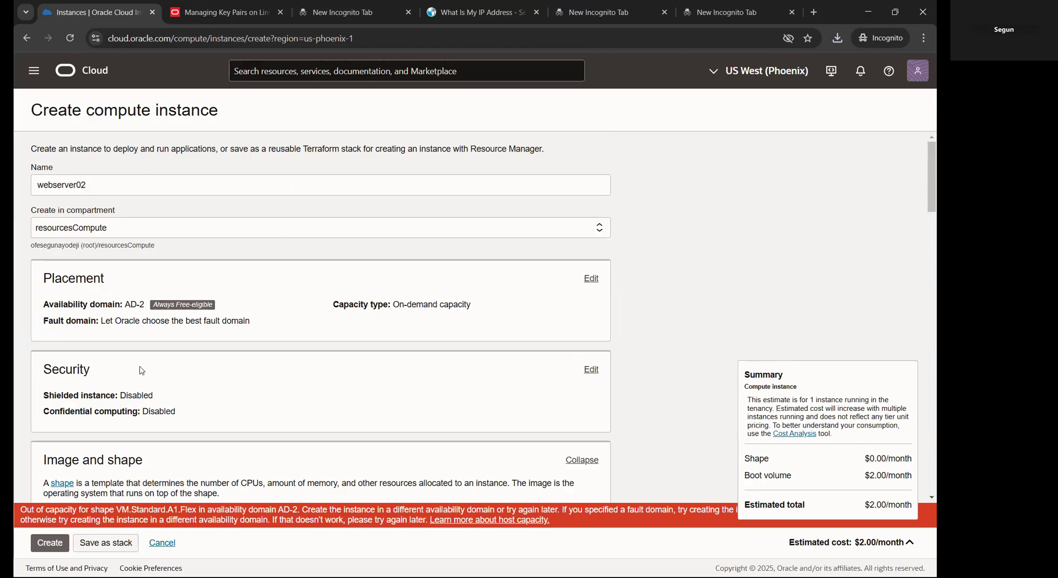
{"action": "scroll", "coordinate": [78, 358], "scroll_direction": "down", "scroll_amount": 5}
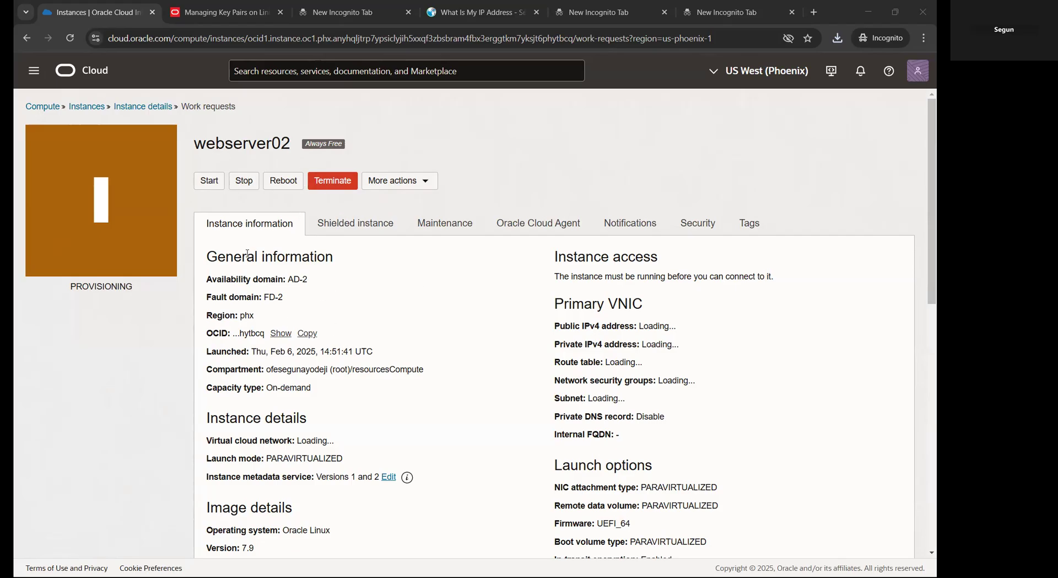
{"action": "scroll", "coordinate": [418, 267], "scroll_direction": "down", "scroll_amount": 4}
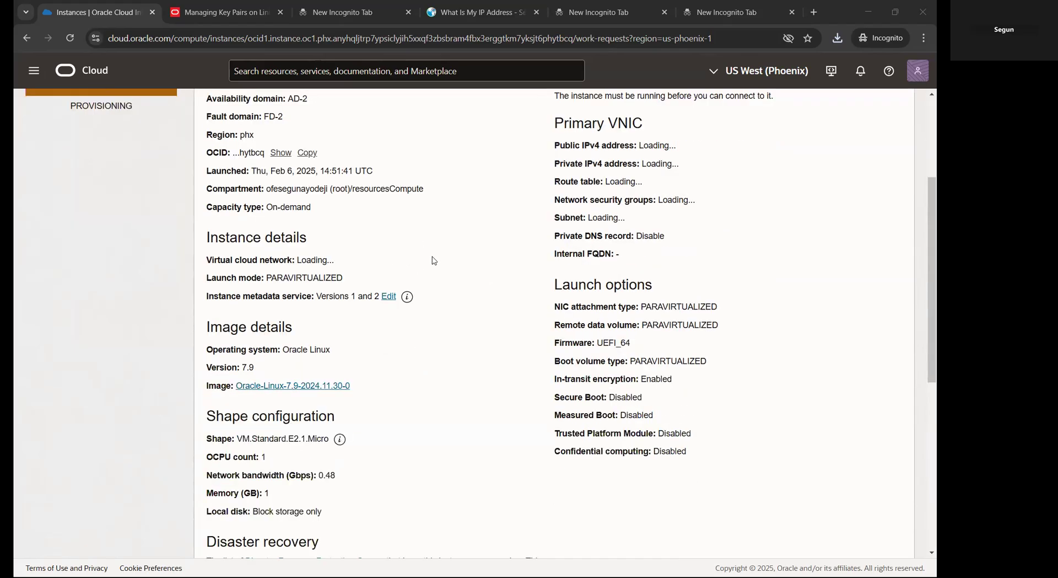
{"action": "scroll", "coordinate": [433, 260], "scroll_direction": "up", "scroll_amount": 4}
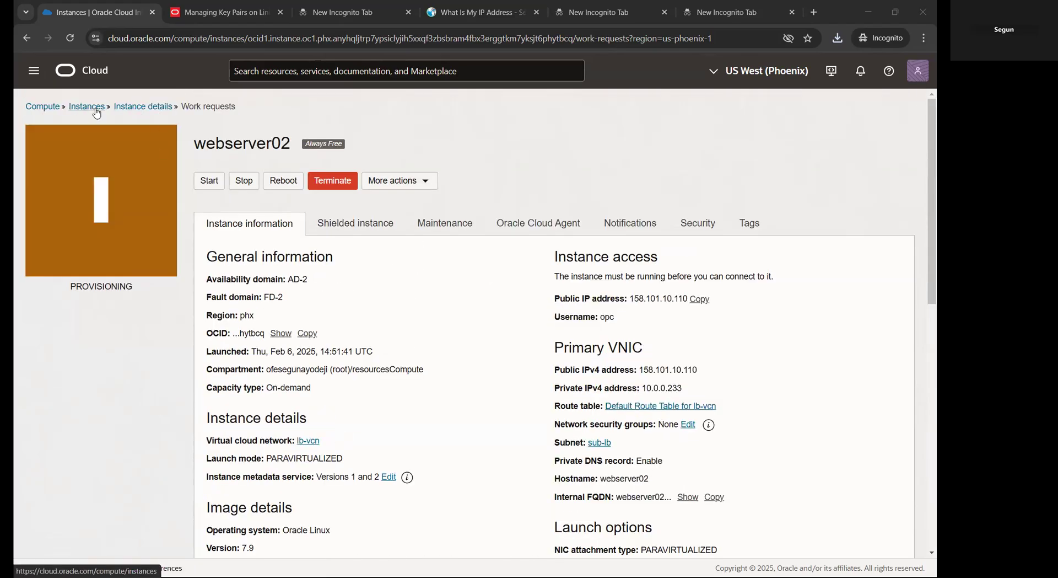
- Return to the compute instances list and check the states of webserver01 and webserver02
{"action": "left_click", "coordinate": [89, 107]}
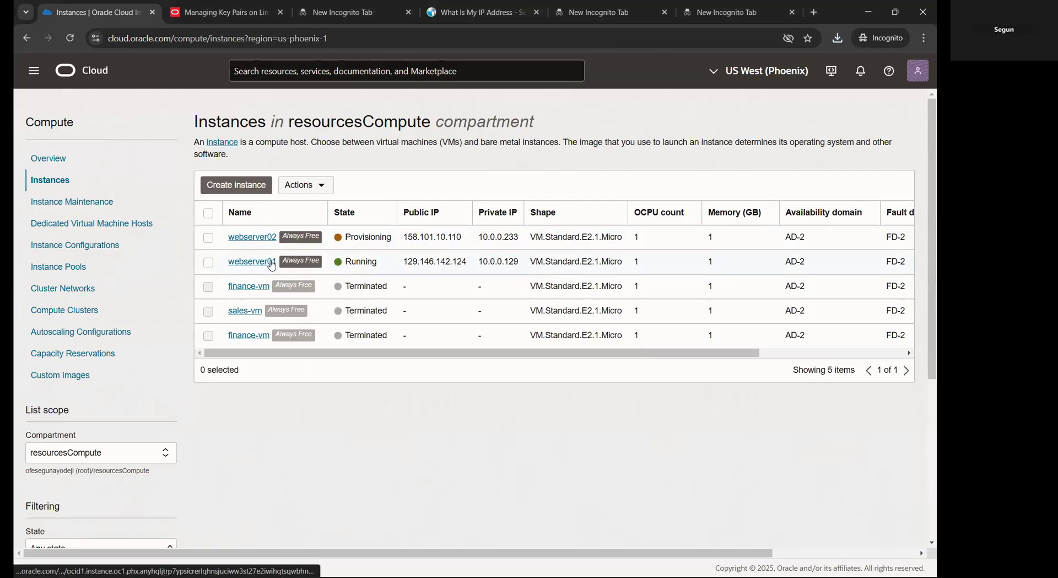
{"action": "double_click", "coordinate": [372, 262]}
{"action": "double_click", "coordinate": [379, 237]}
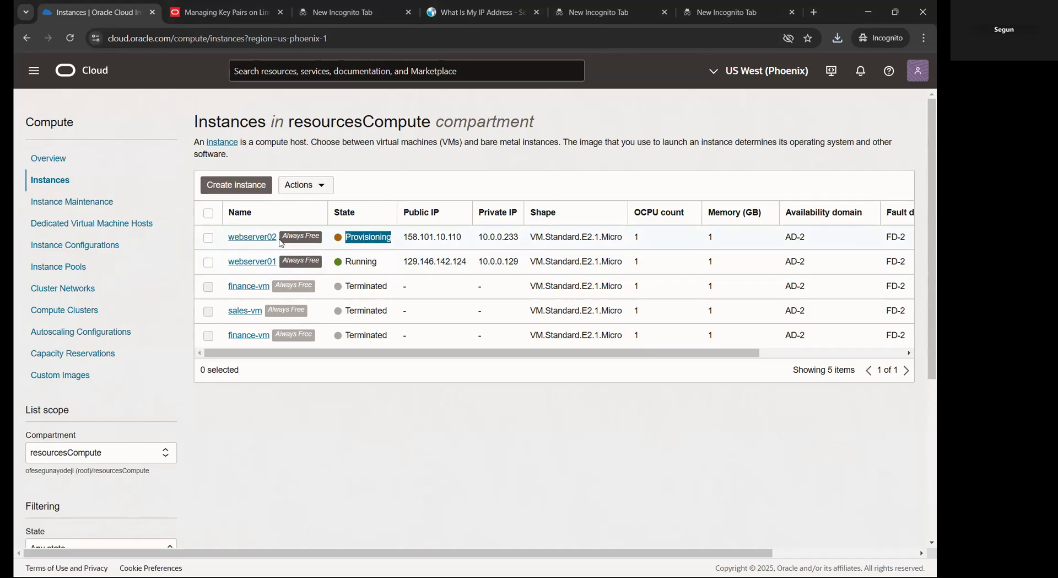
- Open webserver01's instance details and copy its public IP address
{"action": "left_click", "coordinate": [253, 263]}
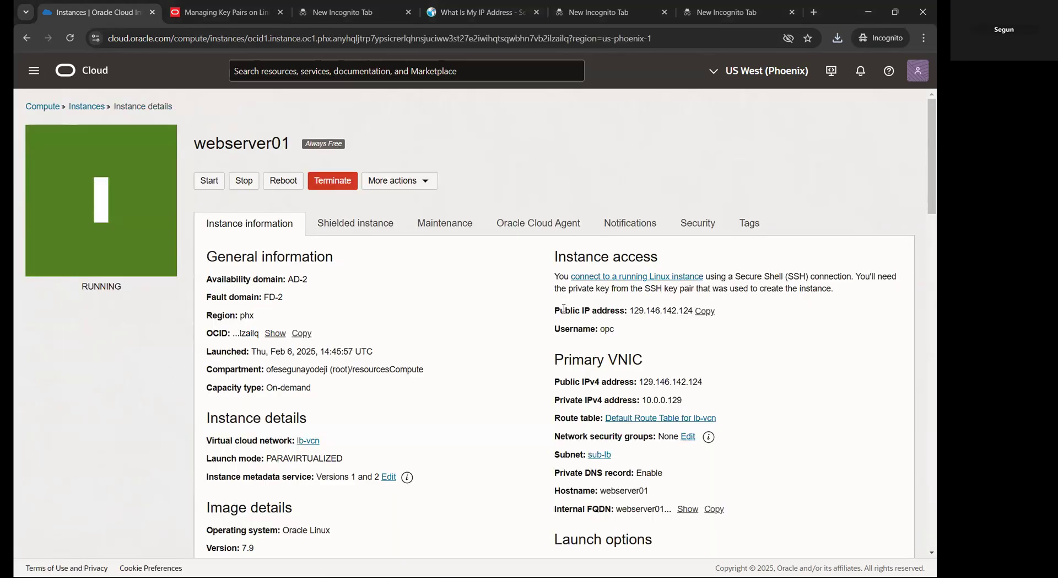
{"action": "left_click_drag", "start_coordinate": [624, 328], "coordinate": [599, 331]}
{"action": "left_click", "coordinate": [706, 311]}
{"action": "scroll", "coordinate": [531, 406], "scroll_direction": "down", "scroll_amount": 2}
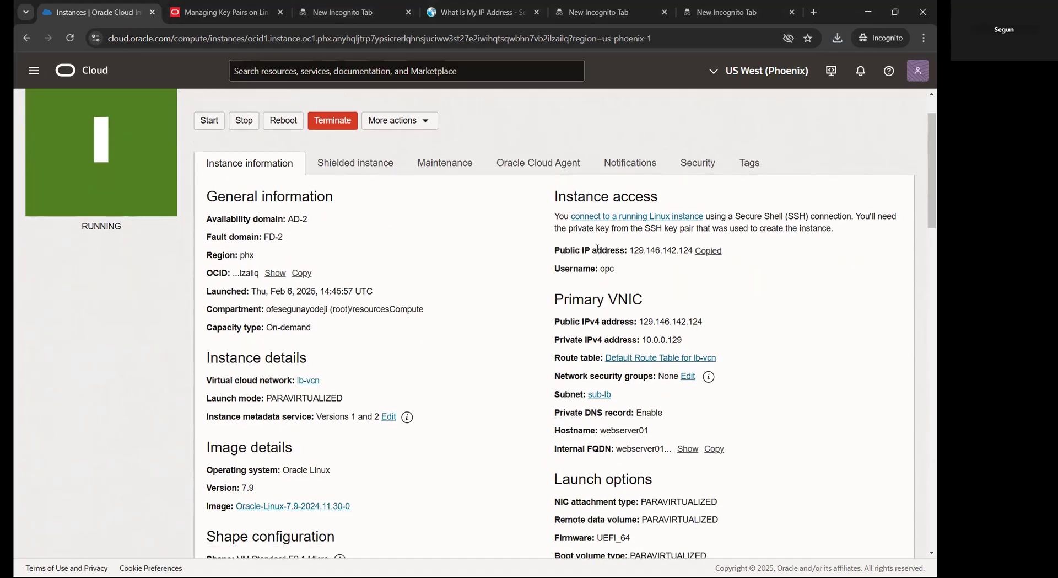
{"action": "scroll", "coordinate": [661, 248], "scroll_direction": "up", "scroll_amount": 2}
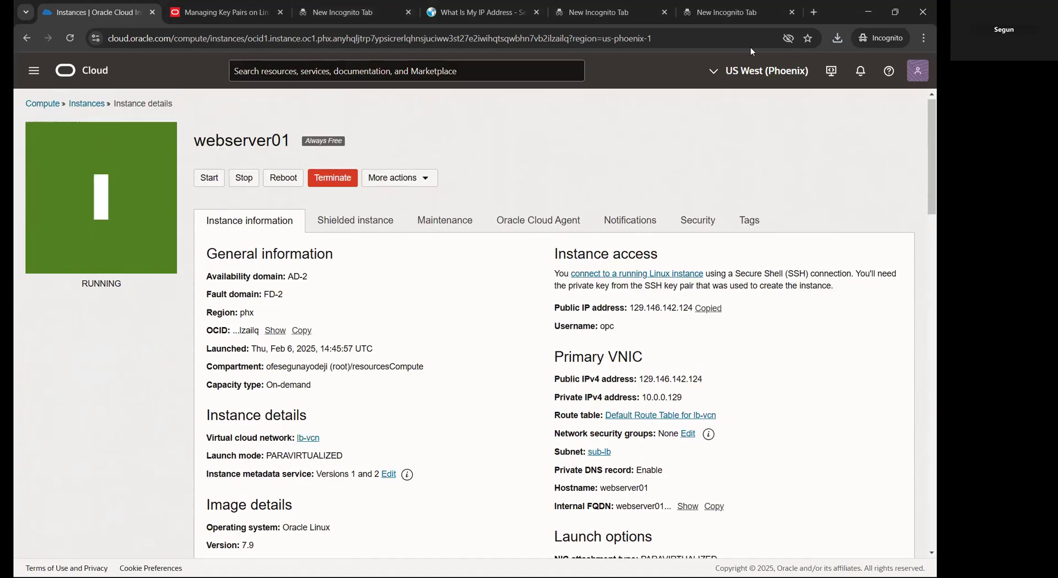
- Start a Cloud Shell session and maximize its terminal
{"action": "left_click", "coordinate": [833, 77]}
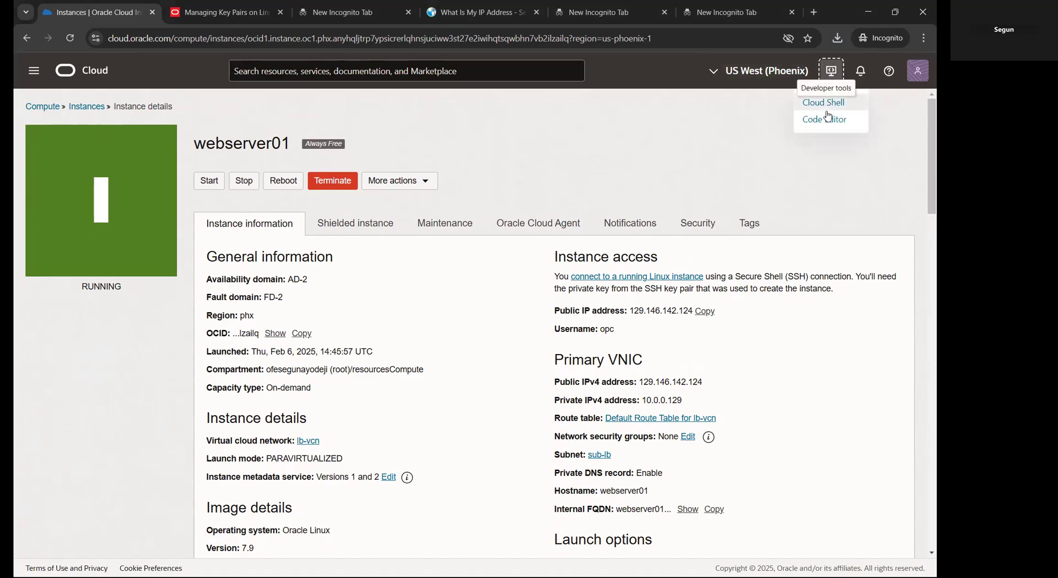
{"action": "left_click", "coordinate": [837, 108]}
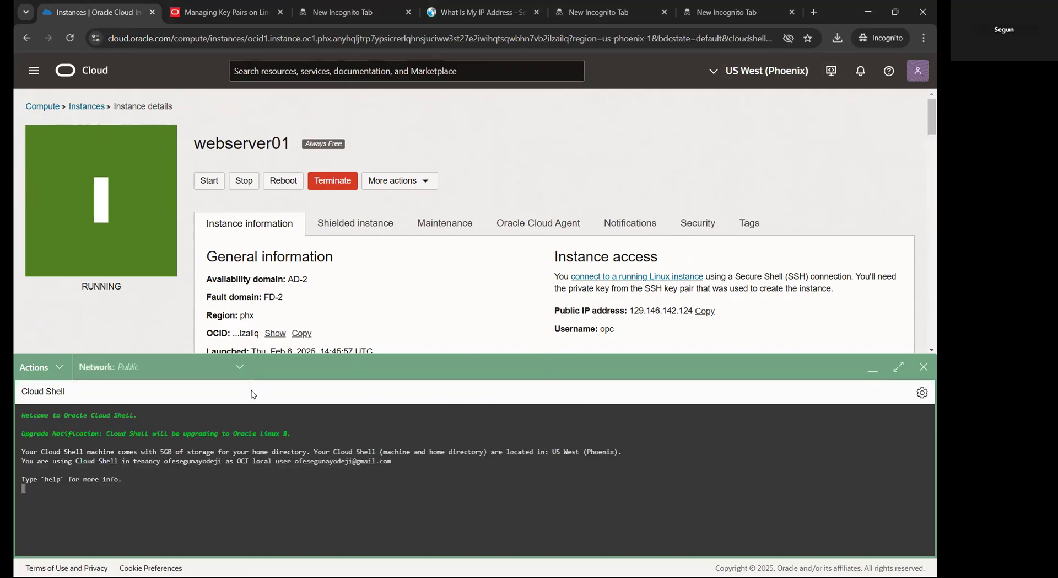
{"action": "left_click", "coordinate": [899, 367]}
{"action": "left_click", "coordinate": [212, 228]}
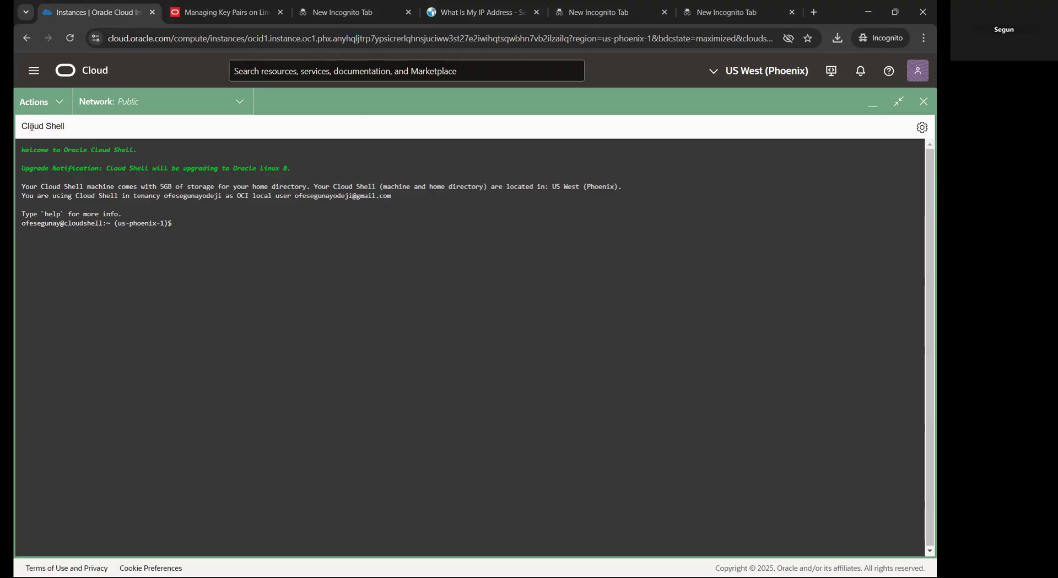
- List the contents of the Cloud Shell home directory with the ls command
{"action": "left_click", "coordinate": [57, 103]}
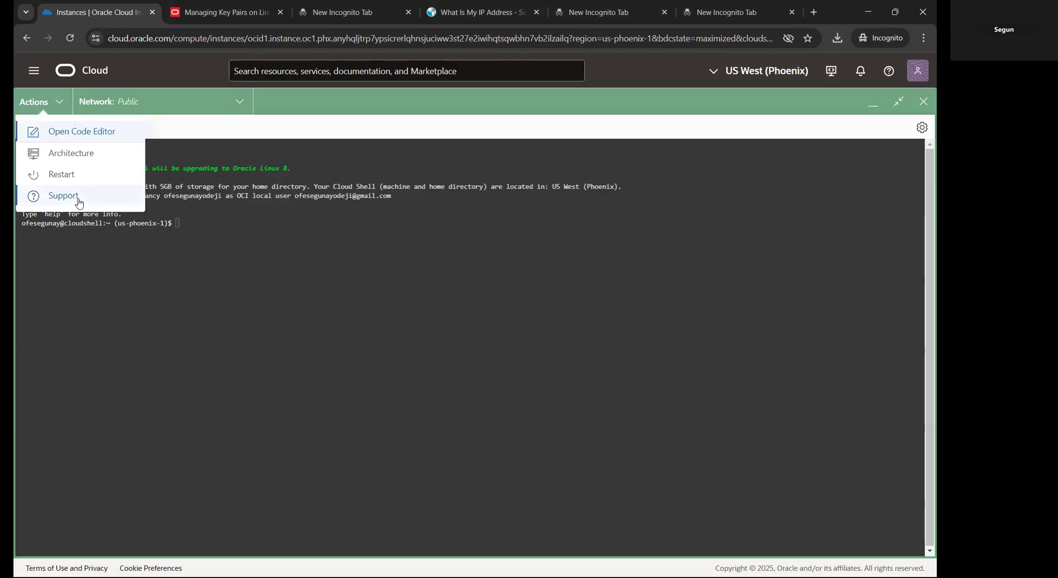
{"action": "left_click", "coordinate": [279, 238]}
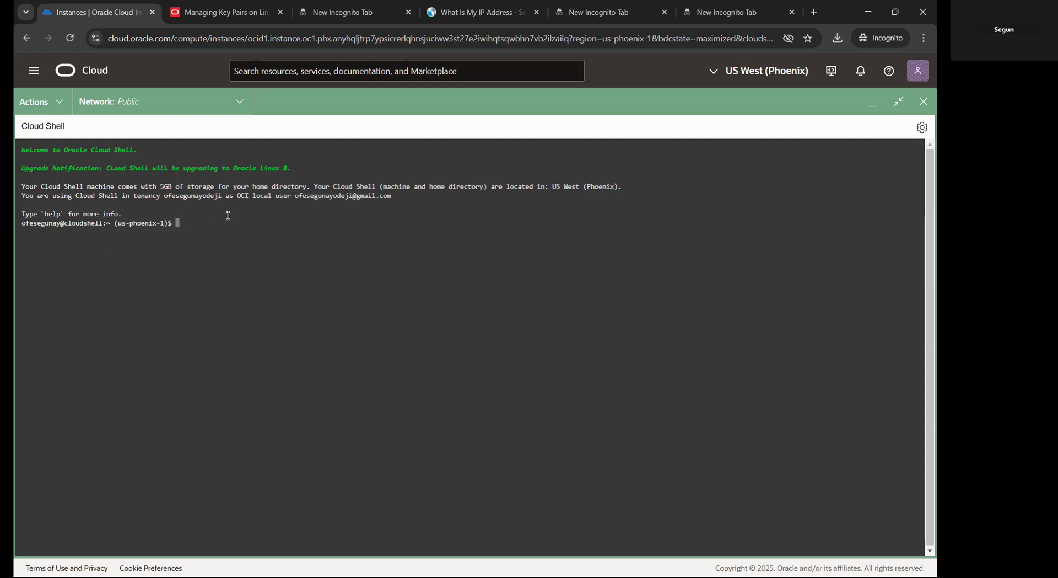
{"action": "type", "text": "s"}
{"action": "key", "text": "Return"}
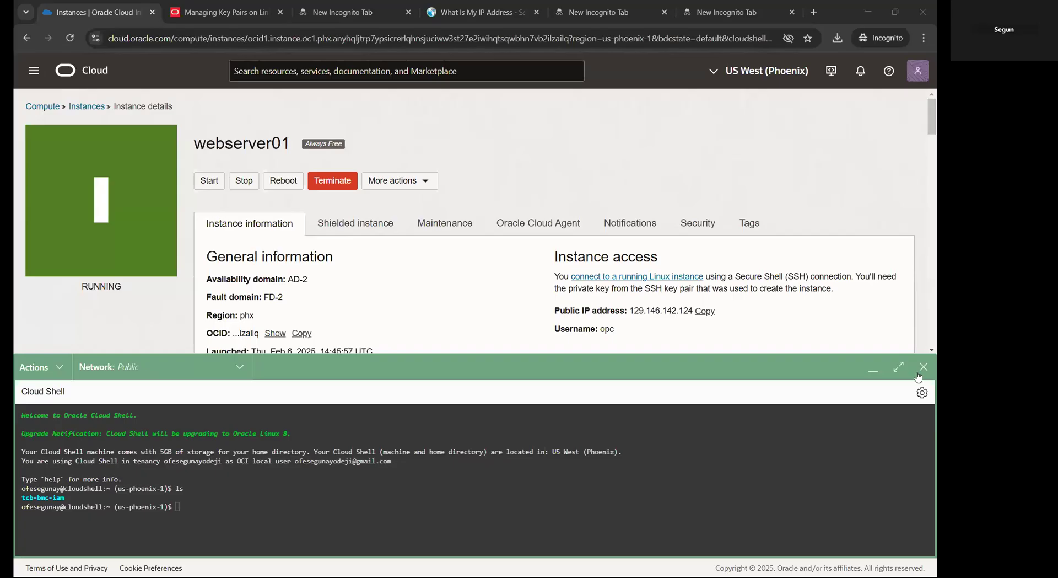
- Start a file upload to the Cloud Shell home directory and browse to the personal user folder under C:\Users
{"action": "left_click", "coordinate": [922, 392]}
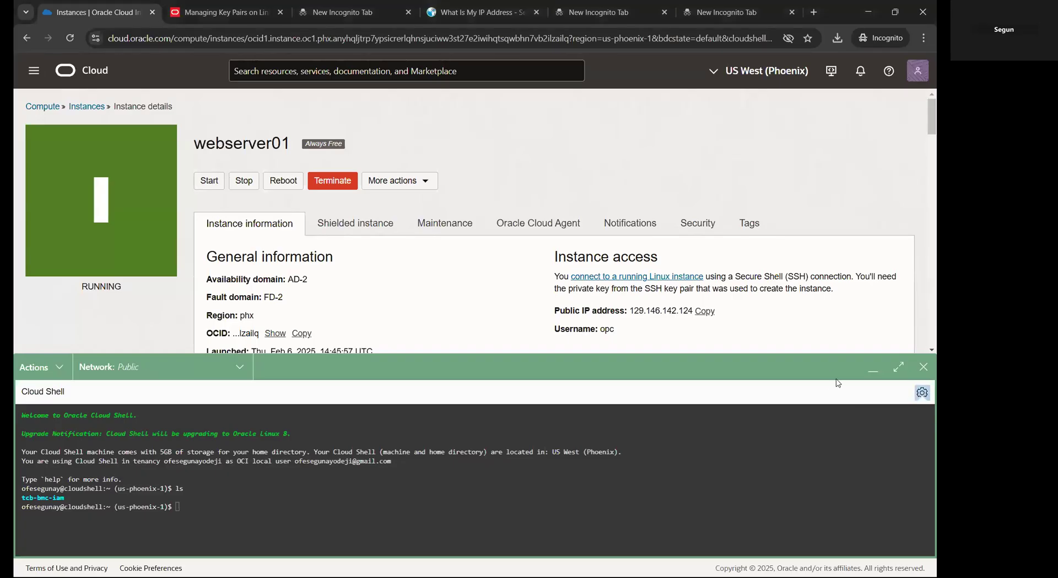
{"action": "left_click", "coordinate": [861, 441]}
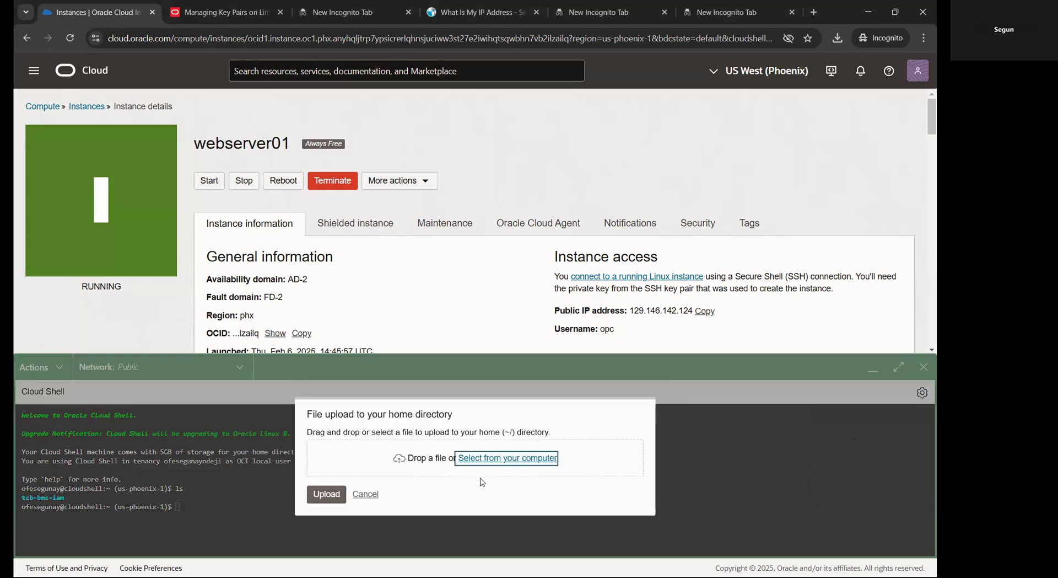
{"action": "left_click", "coordinate": [479, 459]}
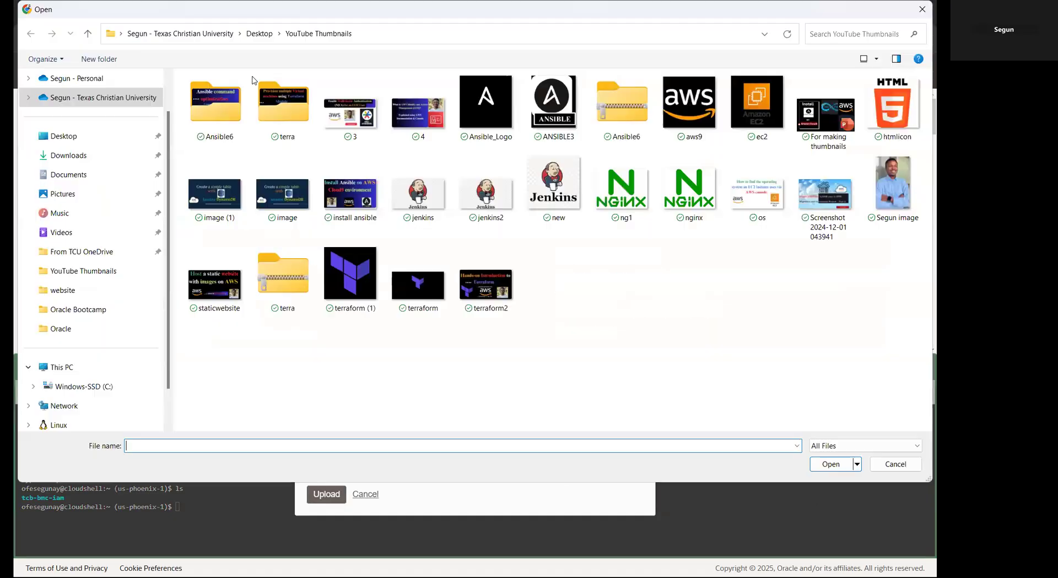
{"action": "scroll", "coordinate": [65, 334], "scroll_direction": "down", "scroll_amount": 1}
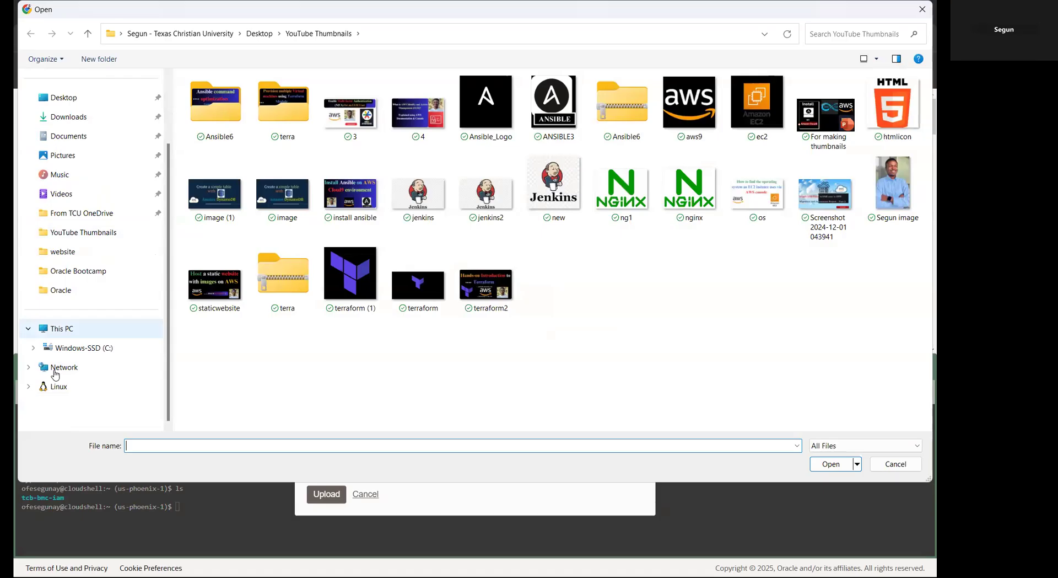
{"action": "left_click", "coordinate": [80, 348]}
{"action": "double_click", "coordinate": [205, 167]}
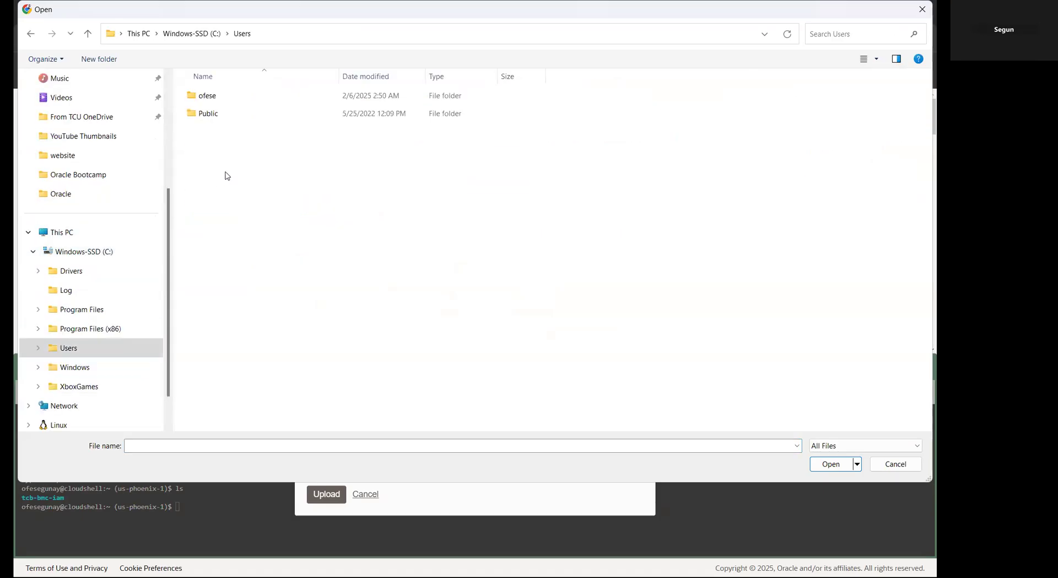
{"action": "double_click", "coordinate": [212, 96]}
- Choose webserver01.key from the Oracle folder and upload it to the Cloud Shell home directory
{"action": "scroll", "coordinate": [215, 352], "scroll_direction": "down", "scroll_amount": 6}
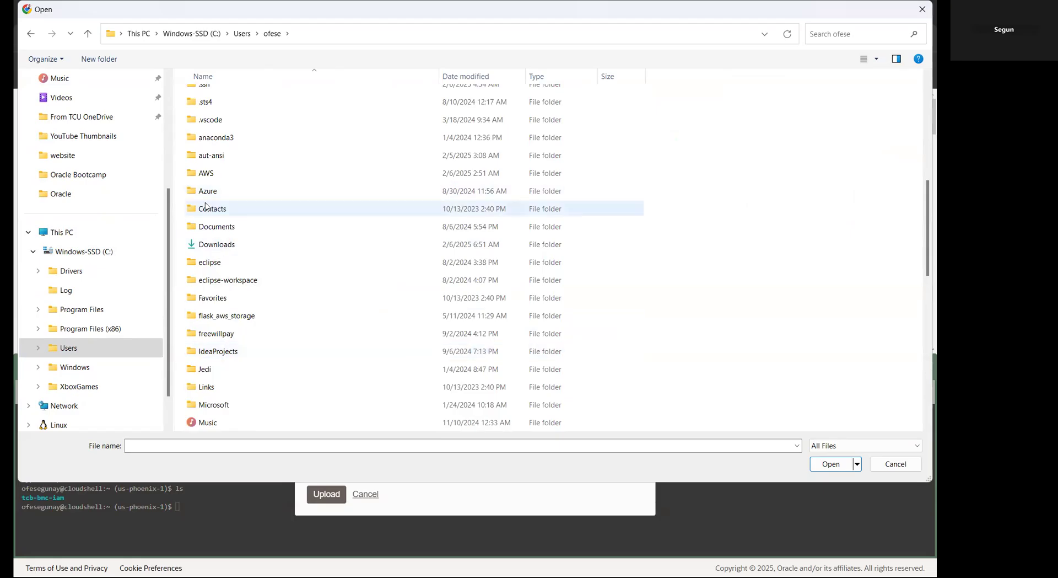
{"action": "scroll", "coordinate": [224, 207], "scroll_direction": "up", "scroll_amount": 4}
{"action": "scroll", "coordinate": [224, 207], "scroll_direction": "down", "scroll_amount": 4}
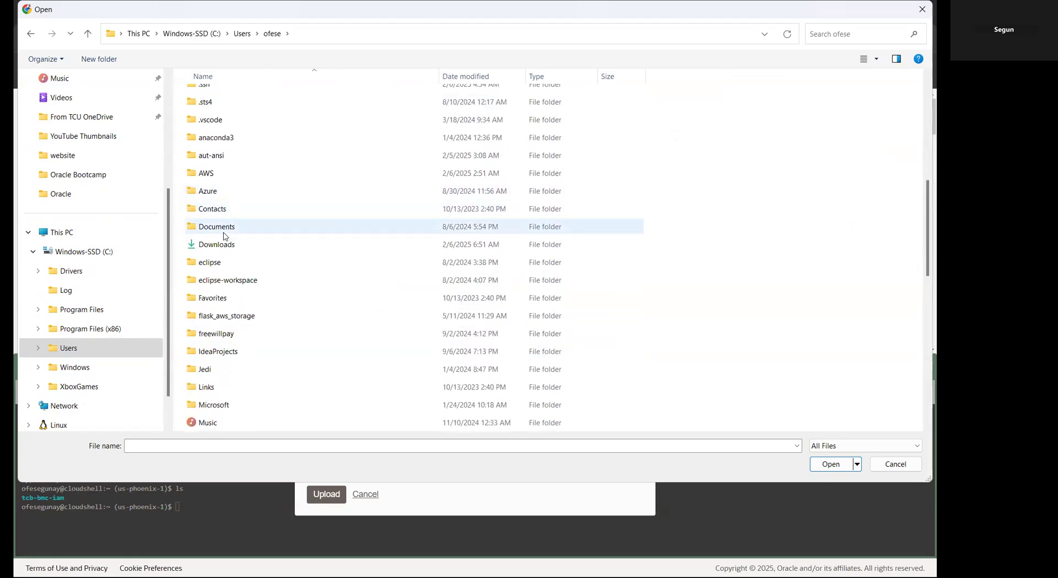
{"action": "scroll", "coordinate": [227, 242], "scroll_direction": "down", "scroll_amount": 2}
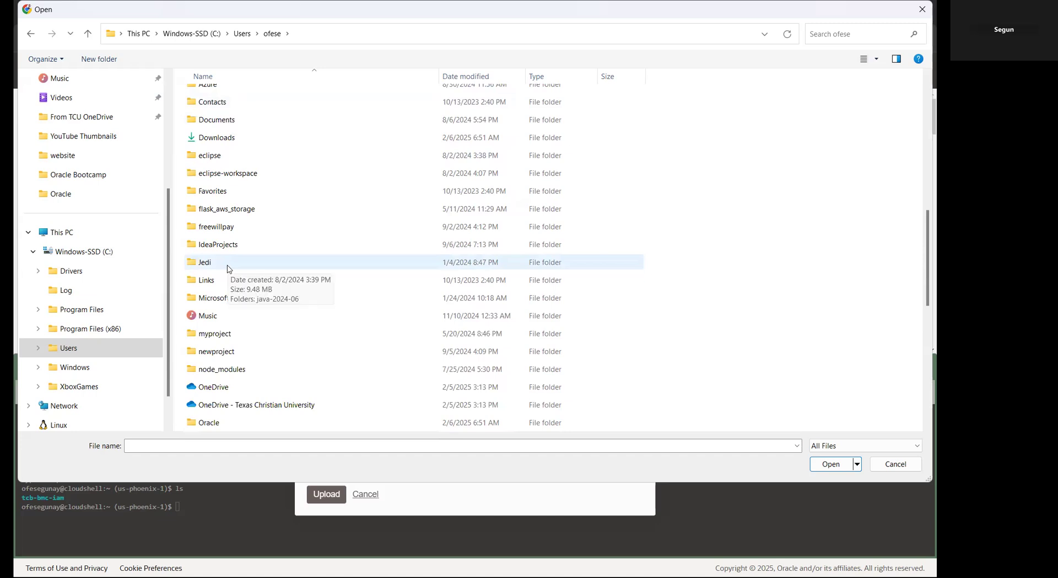
{"action": "scroll", "coordinate": [229, 268], "scroll_direction": "down", "scroll_amount": 1}
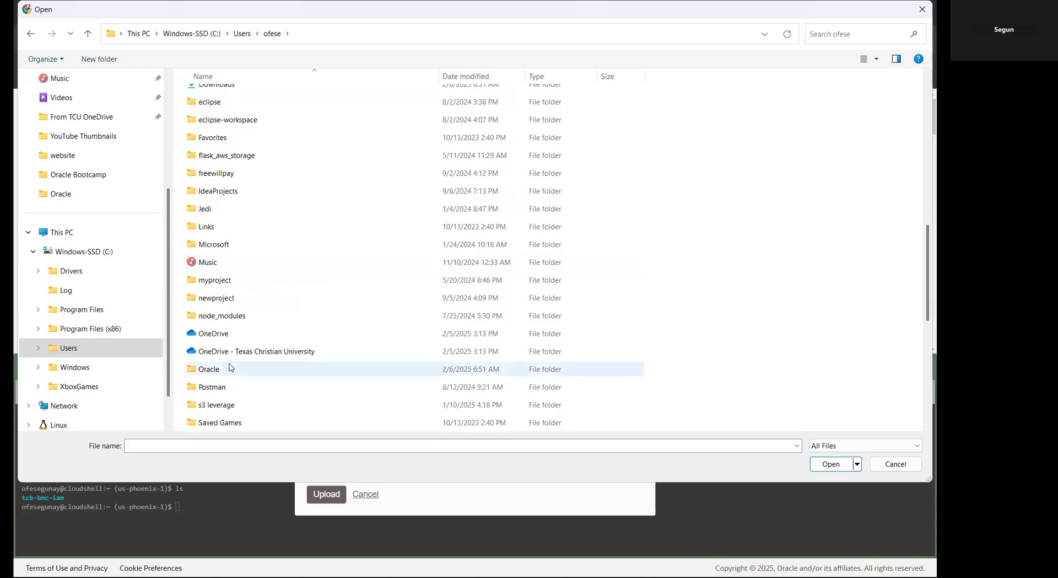
{"action": "double_click", "coordinate": [252, 369]}
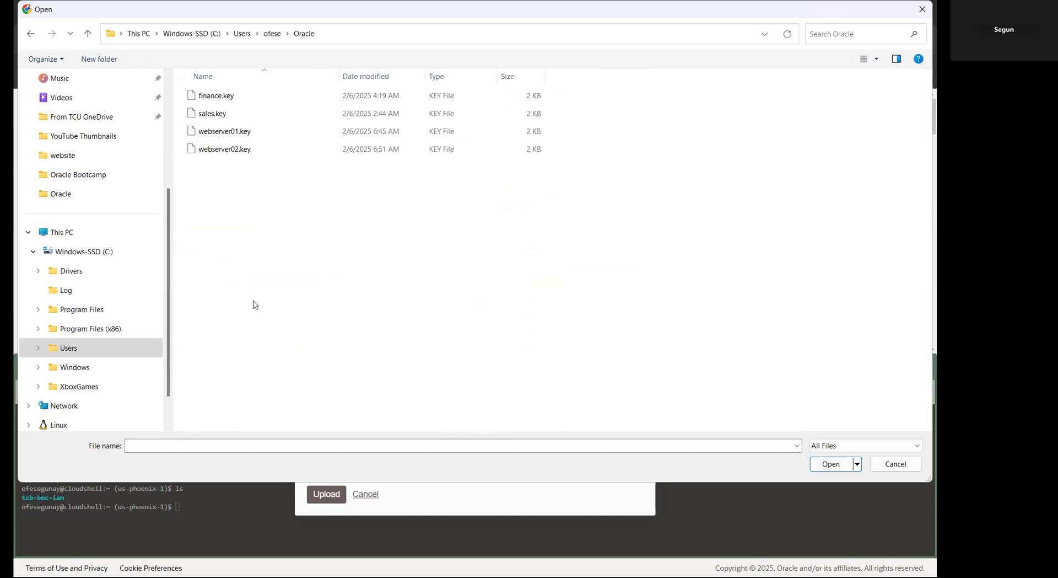
{"action": "left_click", "coordinate": [211, 134]}
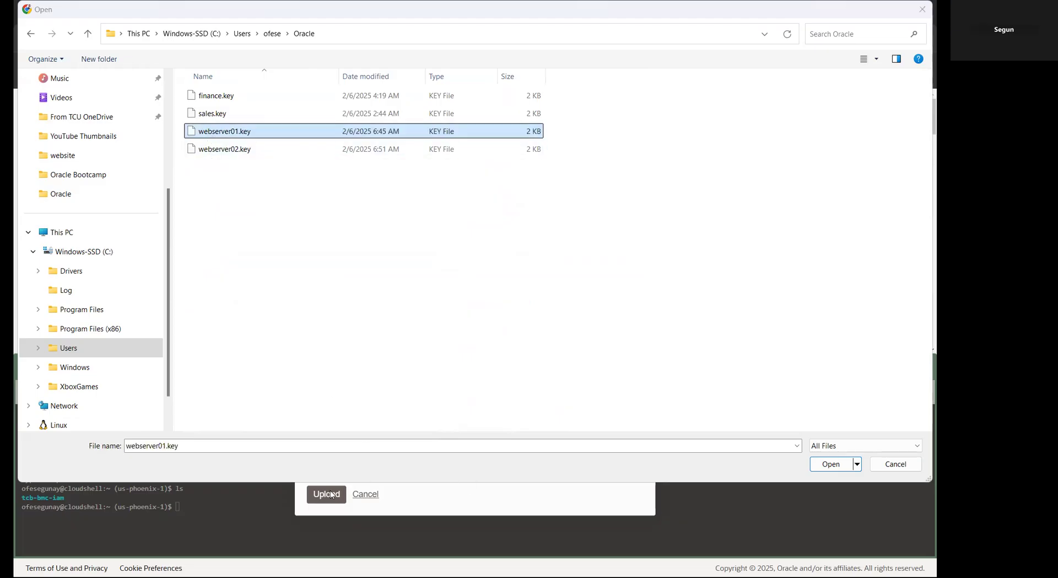
{"action": "left_click", "coordinate": [831, 463]}
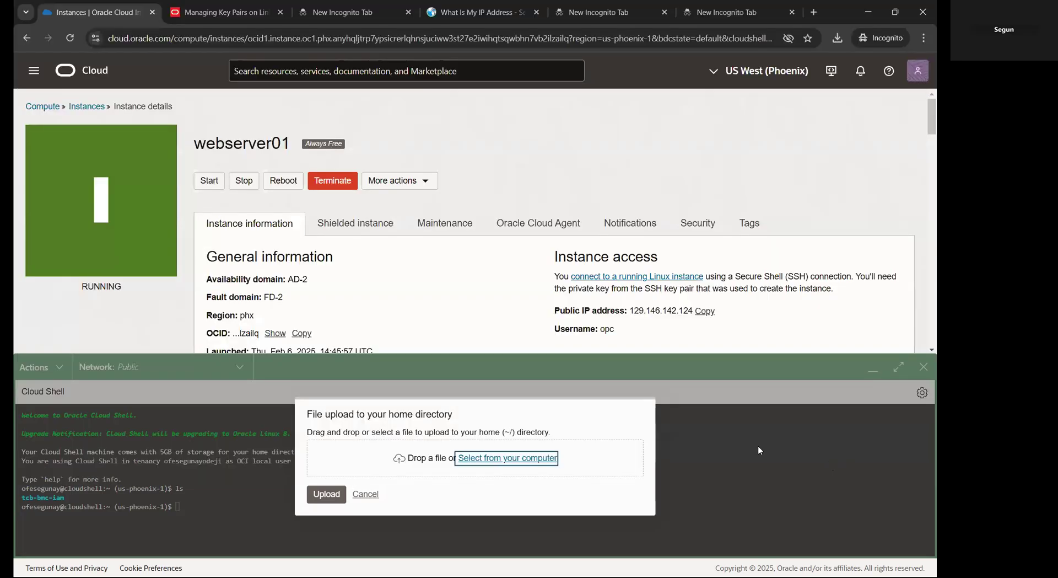
{"action": "left_click", "coordinate": [337, 503]}
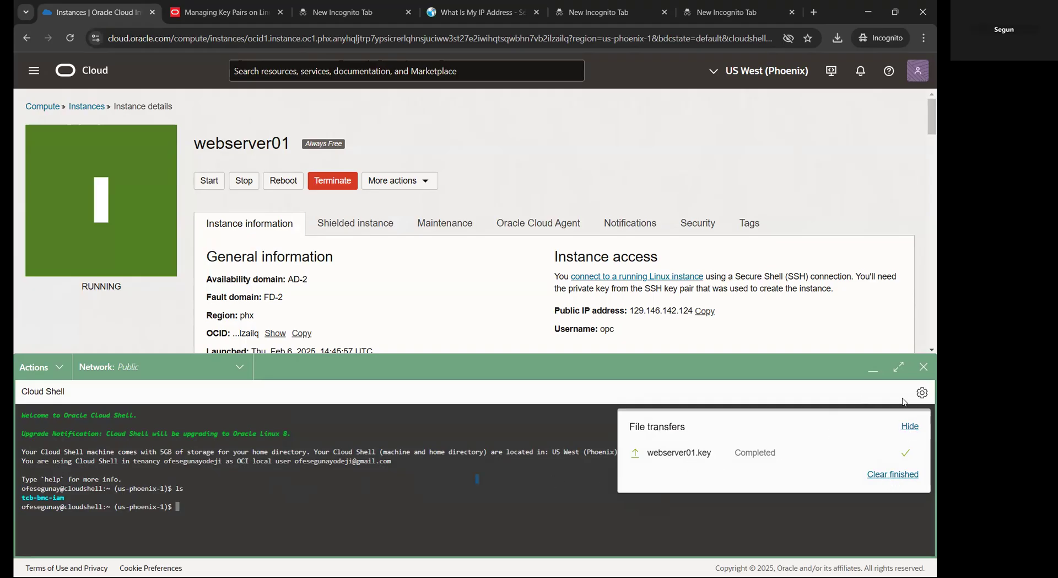
- Hide the file transfers list and upload webserver02.key from the Oracle folder to the Cloud Shell home directory
{"action": "left_click", "coordinate": [922, 393]}
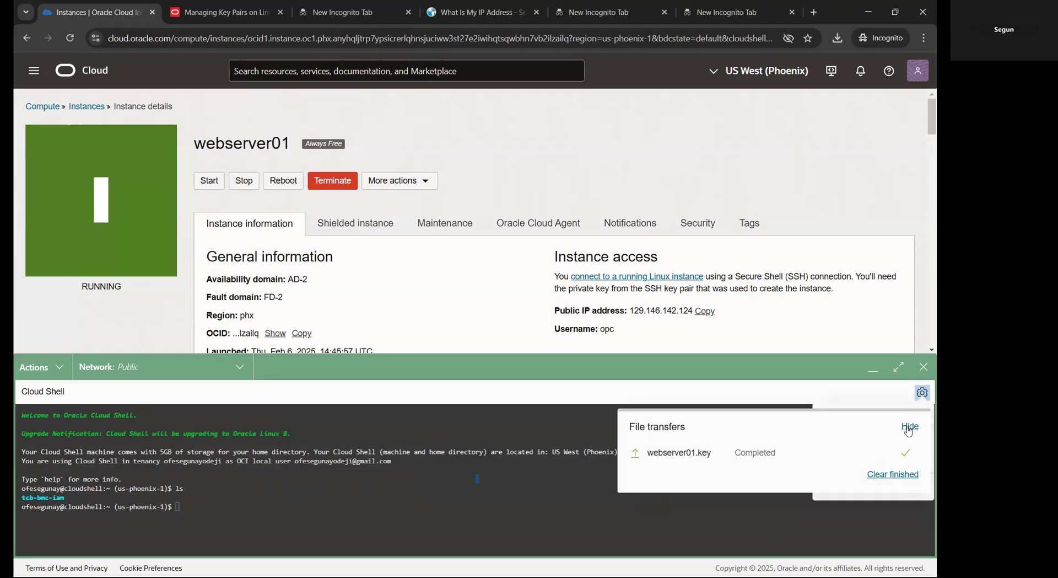
{"action": "left_click", "coordinate": [908, 427]}
{"action": "left_click", "coordinate": [922, 393]}
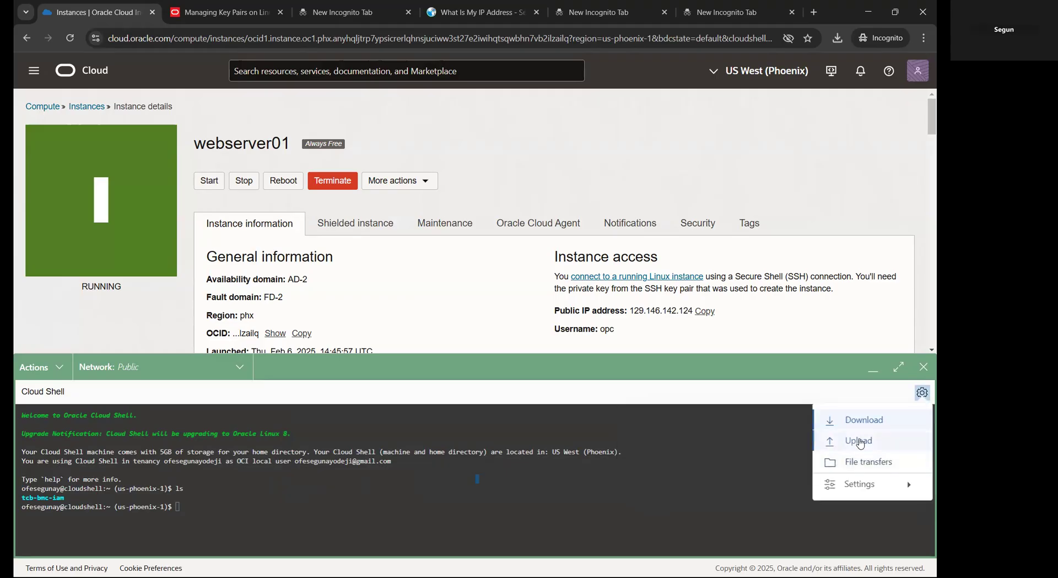
{"action": "left_click", "coordinate": [861, 442]}
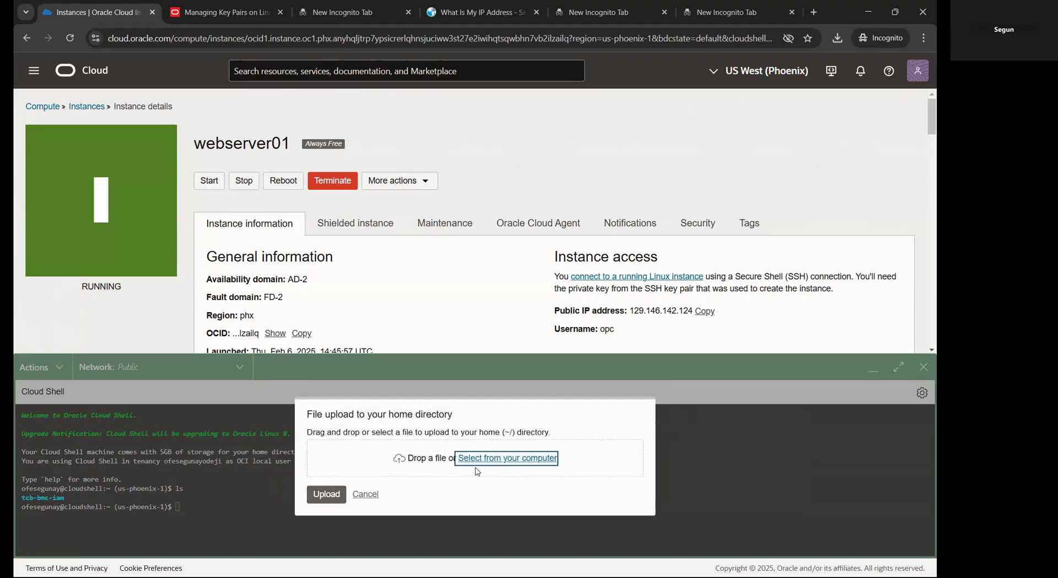
{"action": "left_click", "coordinate": [508, 459]}
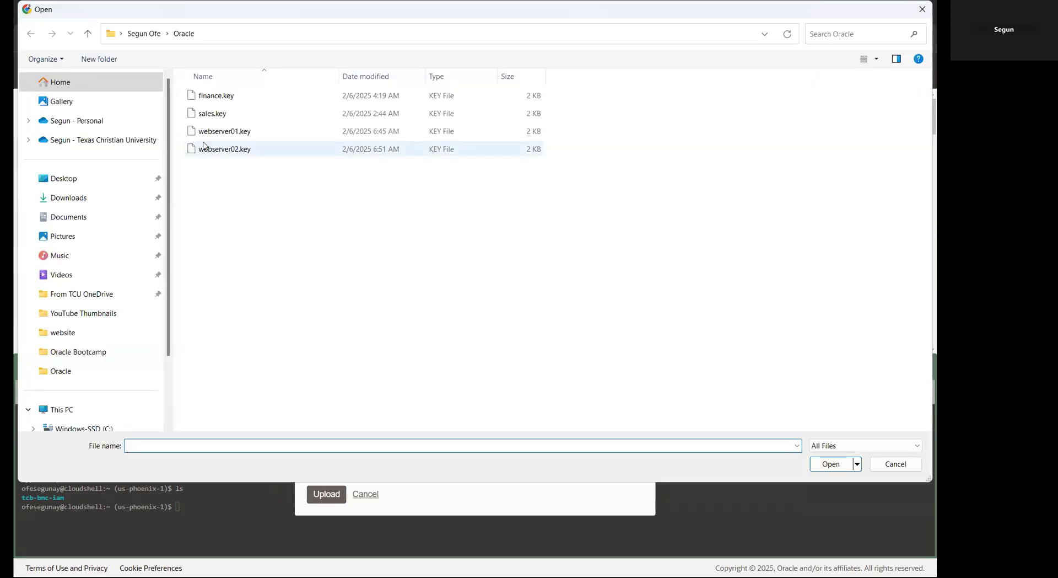
{"action": "left_click", "coordinate": [204, 147]}
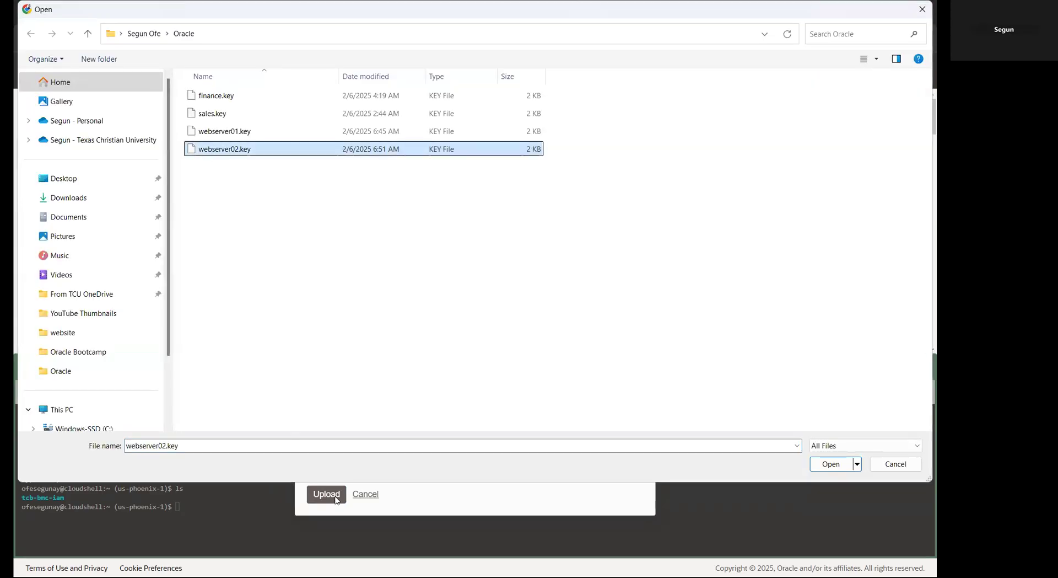
{"action": "left_click", "coordinate": [831, 464]}
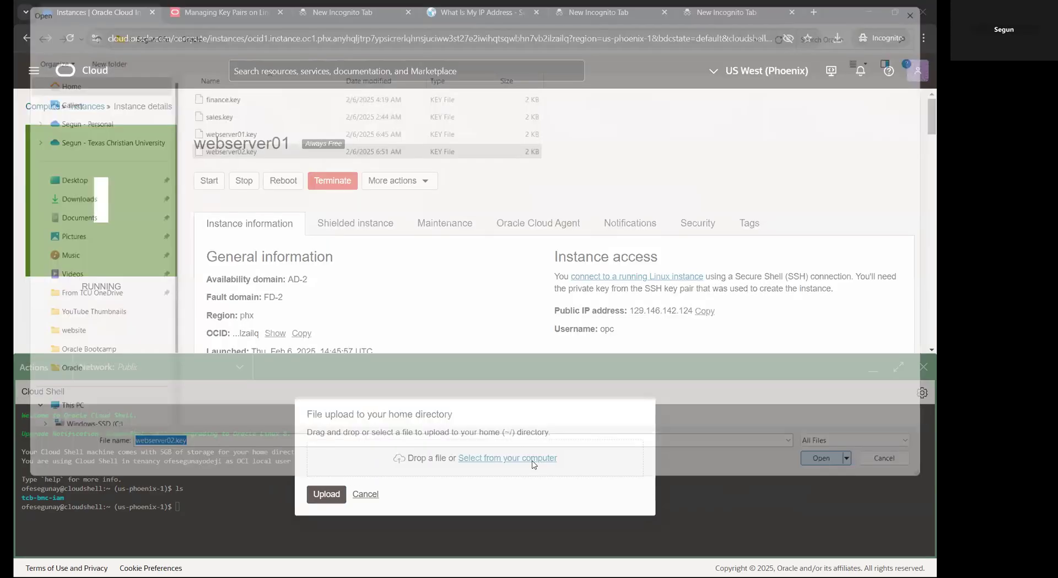
{"action": "left_click", "coordinate": [328, 495]}
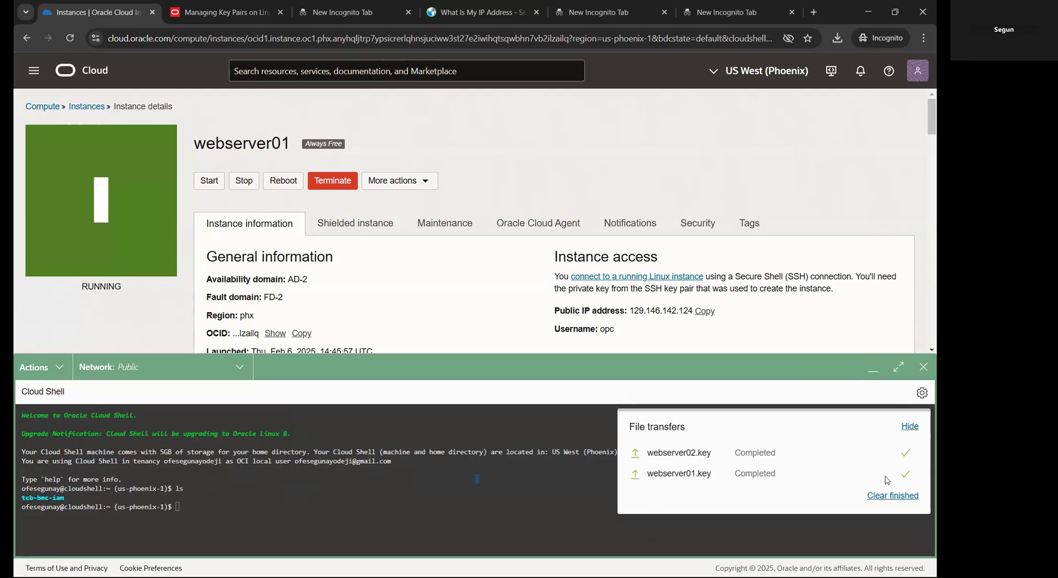
- Hide the file transfers list and list the Cloud Shell home directory with ls to check for both uploaded key files
{"action": "left_click", "coordinate": [912, 428]}
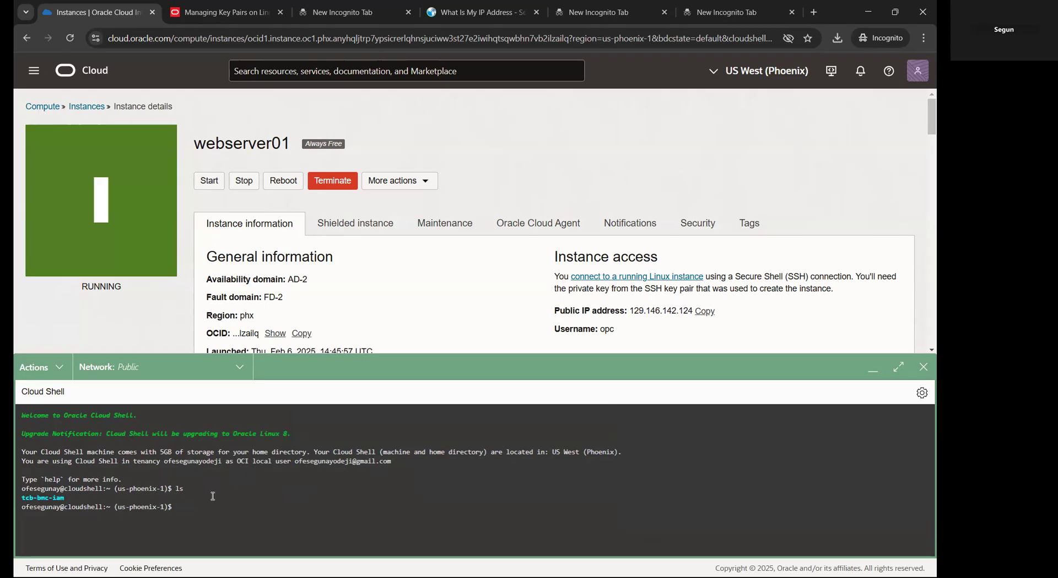
{"action": "type", "text": "s"}
{"action": "key", "text": "Return"}
{"action": "left_click_drag", "start_coordinate": [196, 517], "coordinate": [141, 519]}
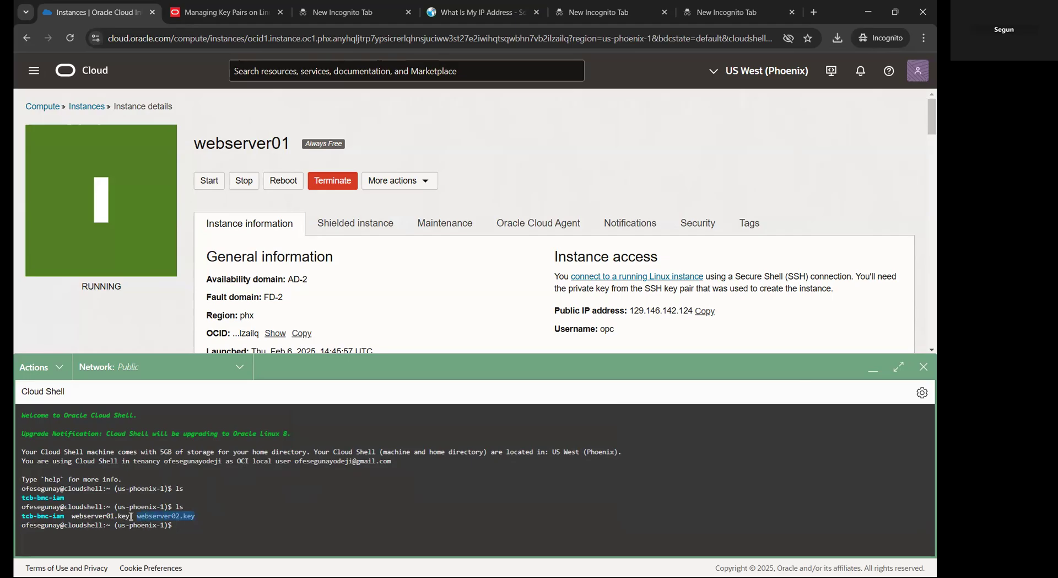
{"action": "left_click", "coordinate": [129, 518]}
{"action": "left_click_drag", "start_coordinate": [129, 518], "coordinate": [85, 518]}
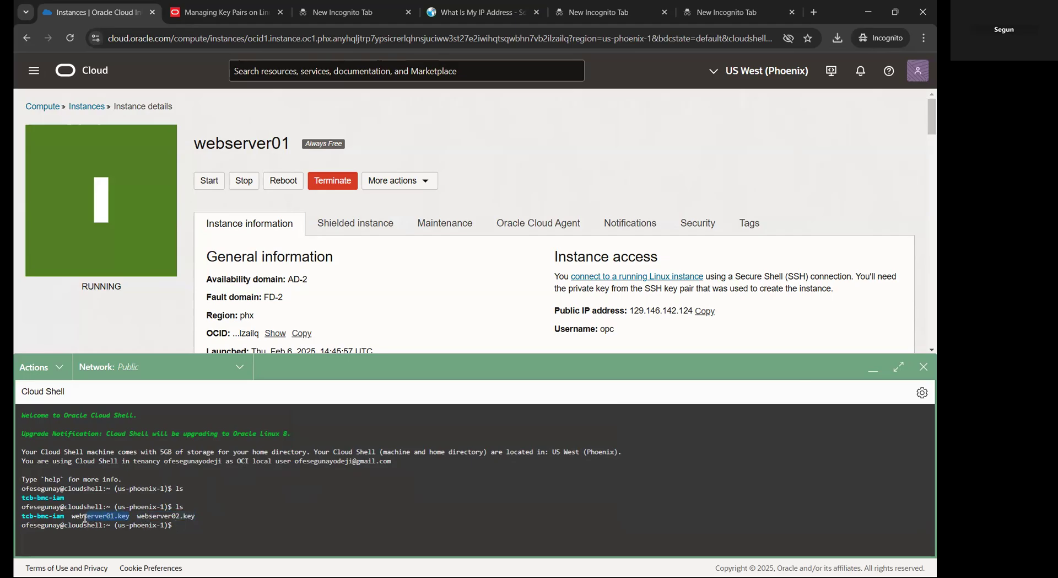
- Maximize Cloud Shell and begin the connection command with ssh -i webserver01.key opc@, copying the key file name from the listing
{"action": "left_click", "coordinate": [899, 366]}
{"action": "left_click", "coordinate": [178, 256]}
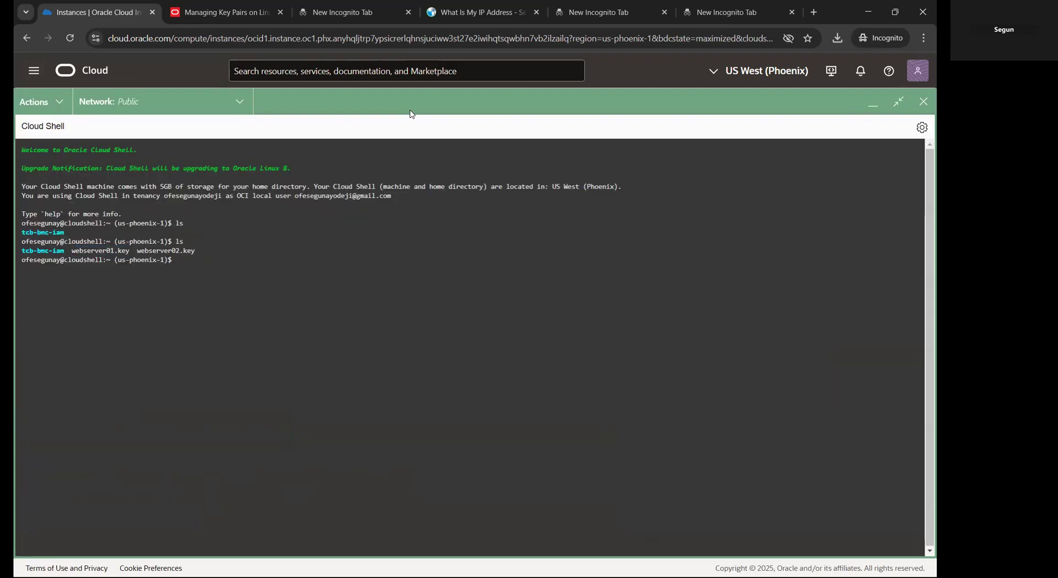
{"action": "type", "text": "ssh -i"}
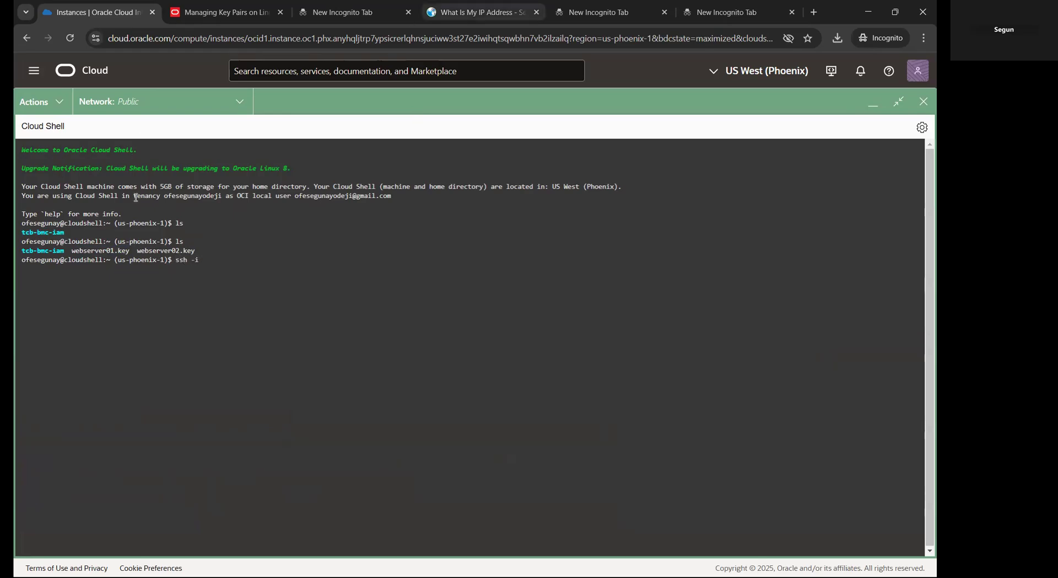
{"action": "left_click_drag", "start_coordinate": [132, 251], "coordinate": [72, 251]}
{"action": "right_click", "coordinate": [80, 254]}
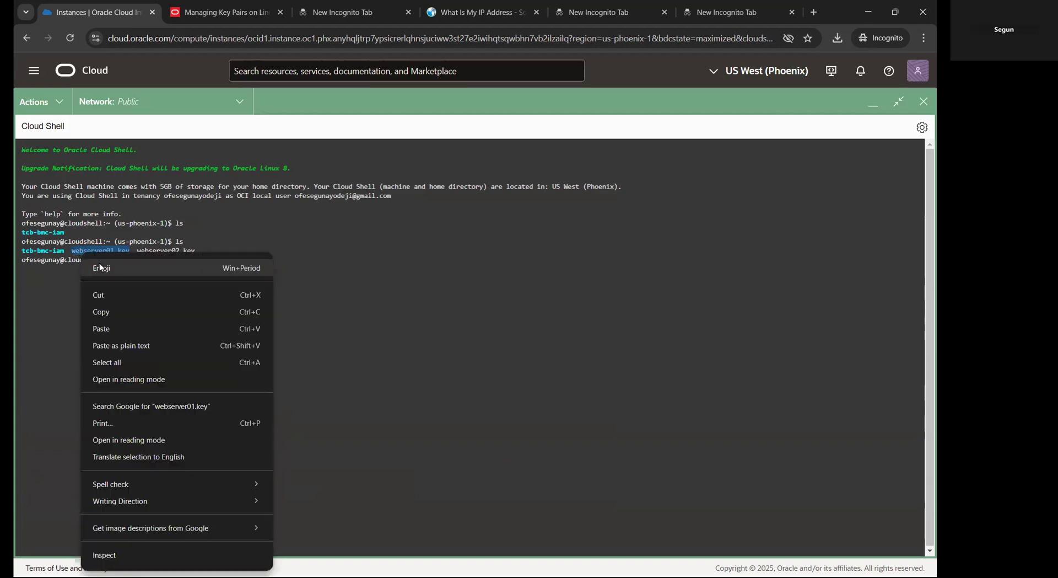
{"action": "left_click", "coordinate": [107, 313]}
{"action": "right_click", "coordinate": [211, 260]}
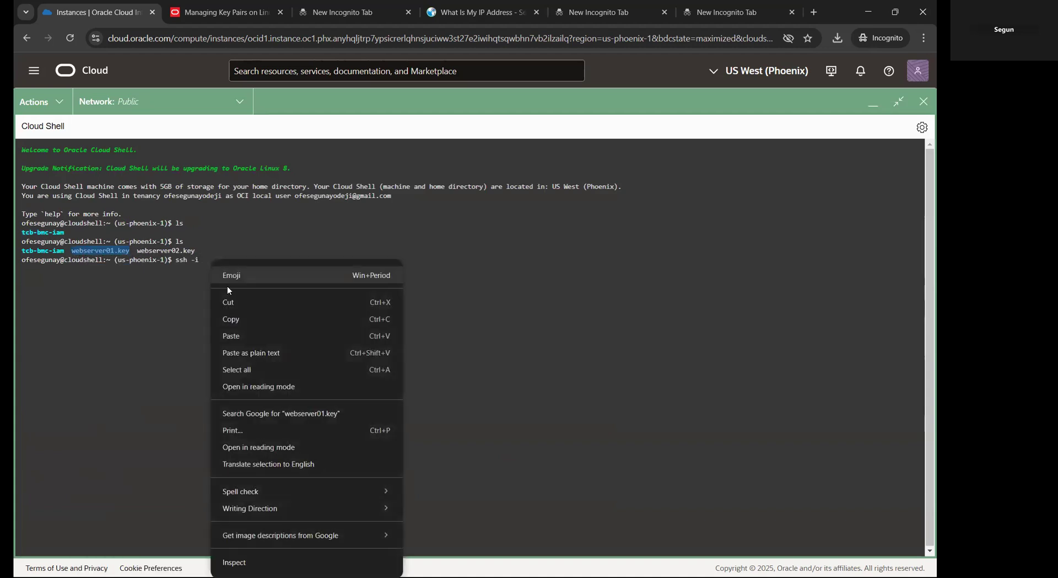
{"action": "left_click", "coordinate": [234, 337]}
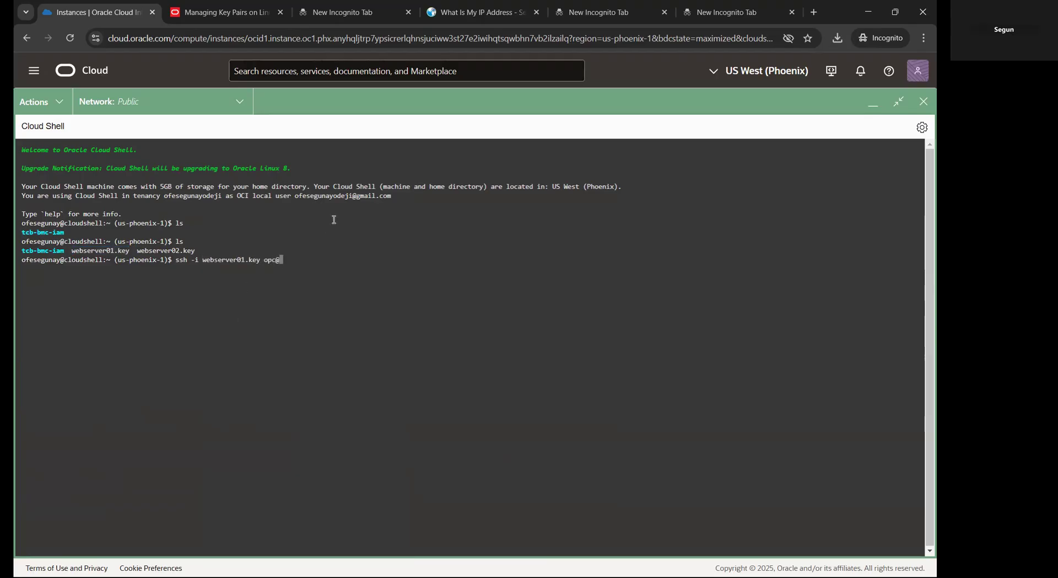
- Complete the SSH command with webserver01's public IP address copied from its instance details, run it and accept the host with yes
{"action": "left_click", "coordinate": [899, 101]}
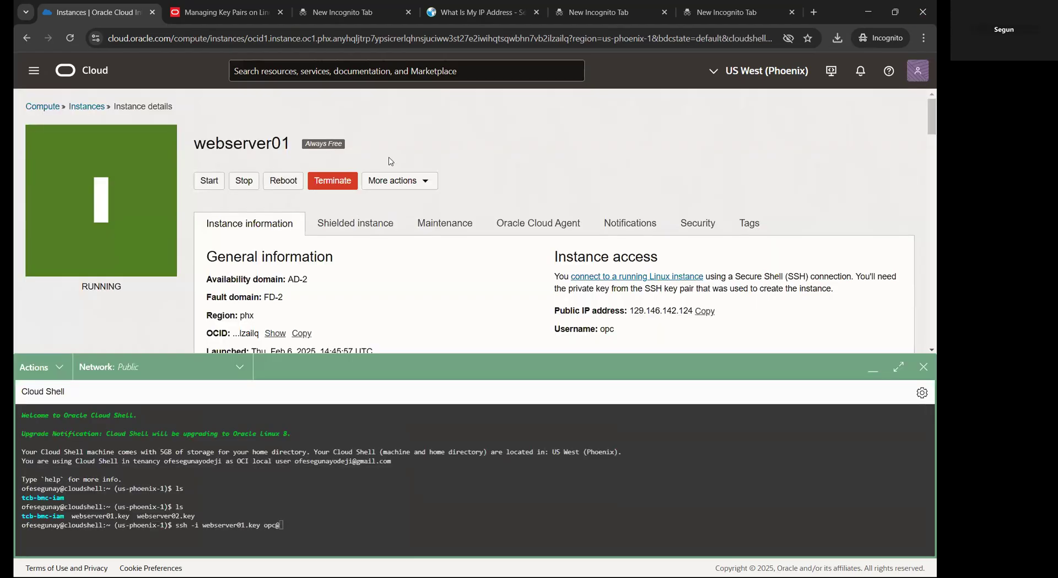
{"action": "scroll", "coordinate": [302, 246], "scroll_direction": "down", "scroll_amount": 1}
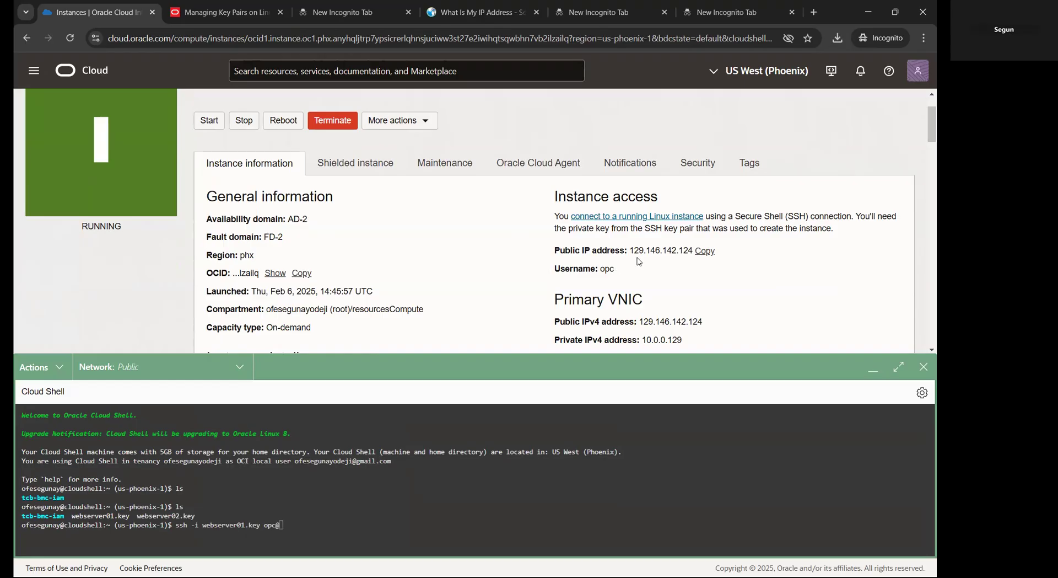
{"action": "left_click", "coordinate": [705, 253]}
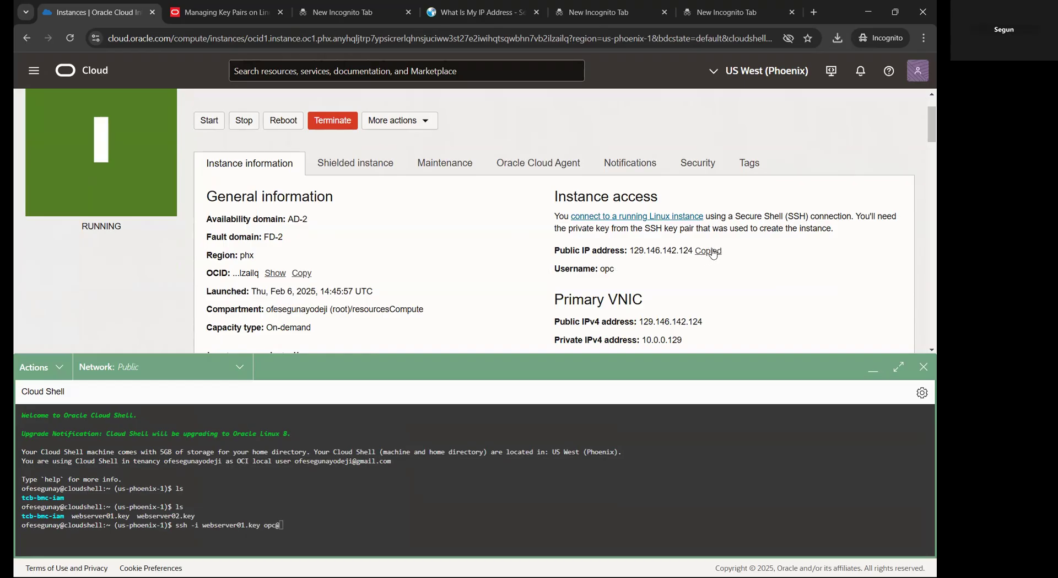
{"action": "right_click", "coordinate": [284, 525]}
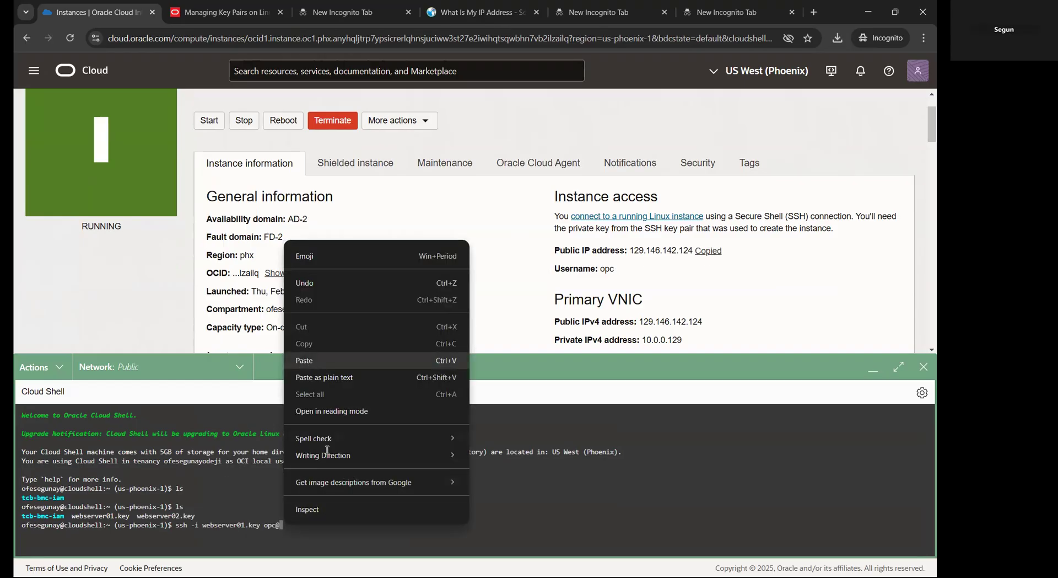
{"action": "left_click", "coordinate": [325, 361]}
{"action": "key", "text": "Return"}
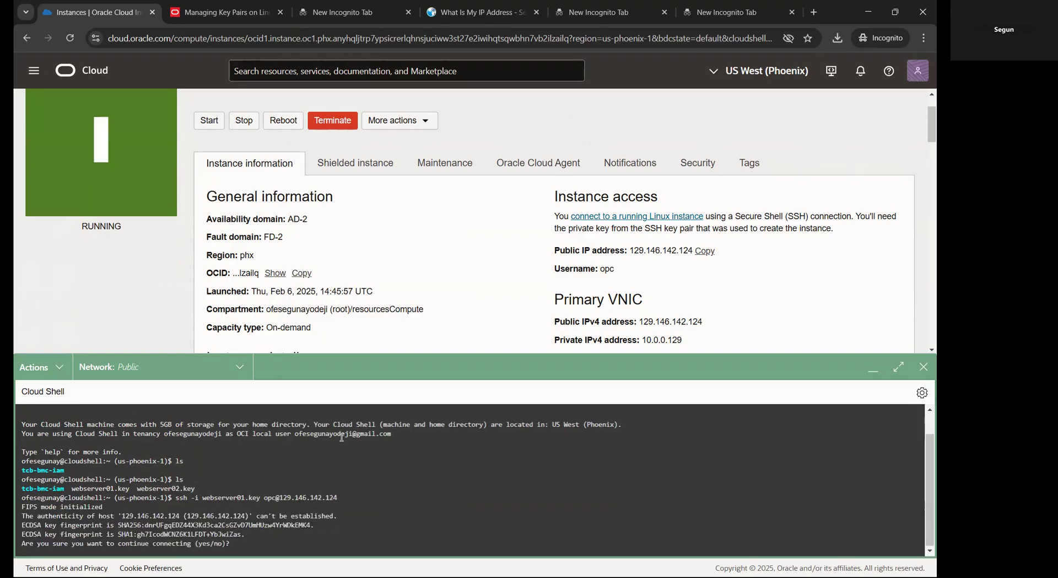
{"action": "type", "text": "yes"}
{"action": "key", "text": "Return"}
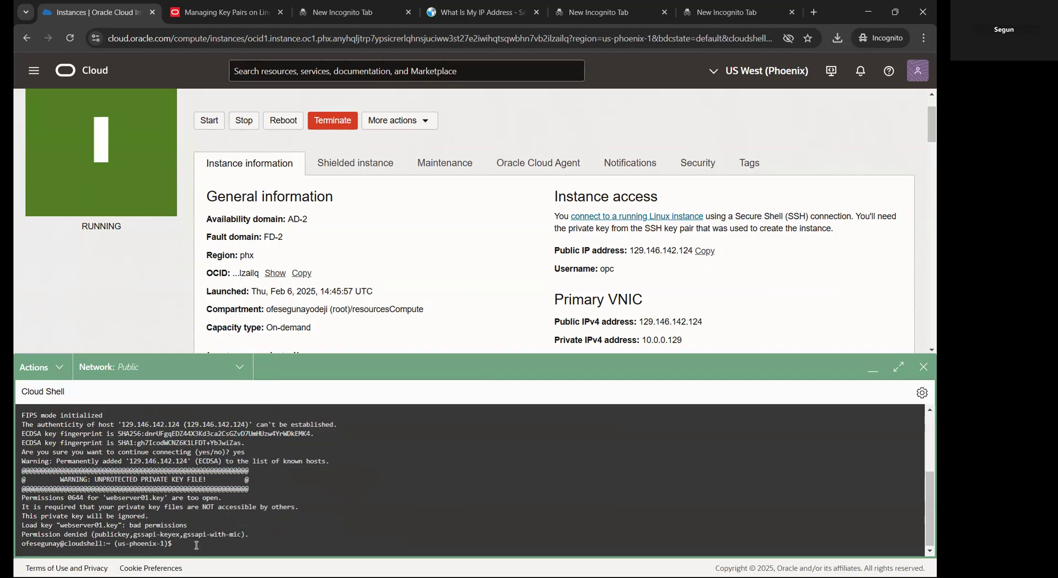
- Maximize Cloud Shell and restrict the private key's permissions by running chmod 600 webserver01.key
{"action": "left_click", "coordinate": [898, 367]}
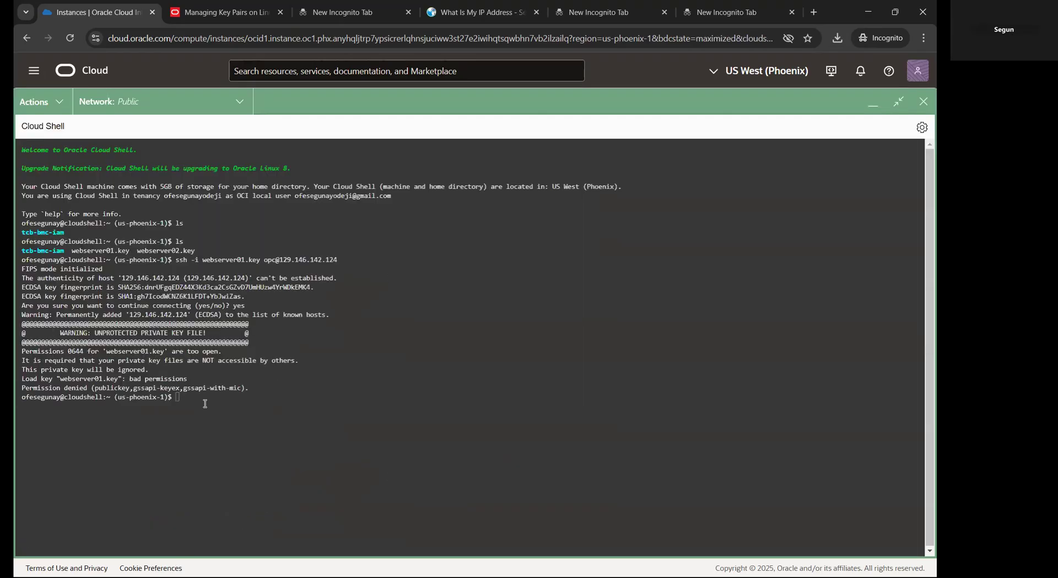
{"action": "type", "text": "chmod 600"}
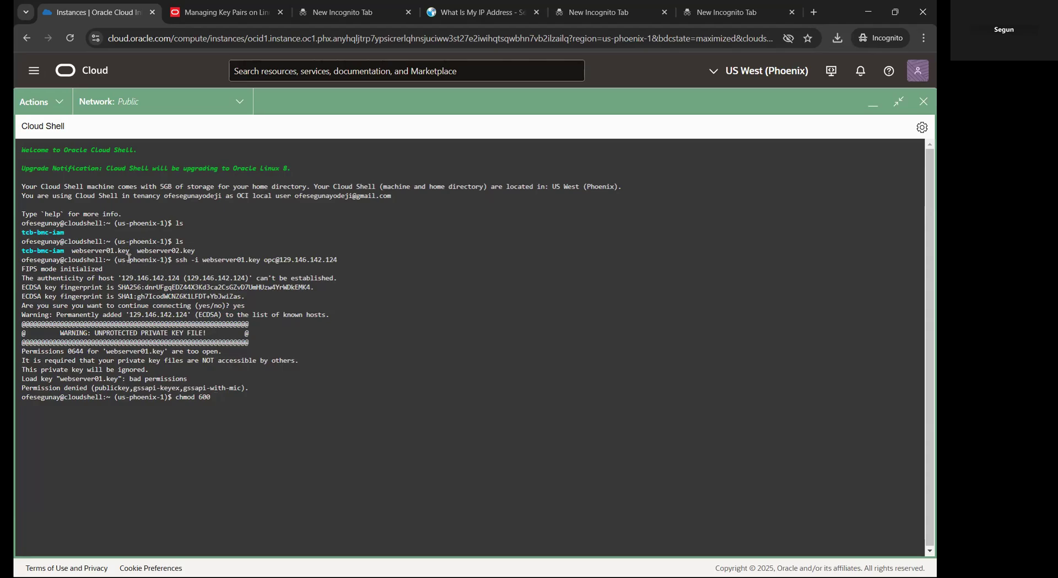
{"action": "double_click", "coordinate": [86, 249]}
{"action": "right_click", "coordinate": [86, 251]}
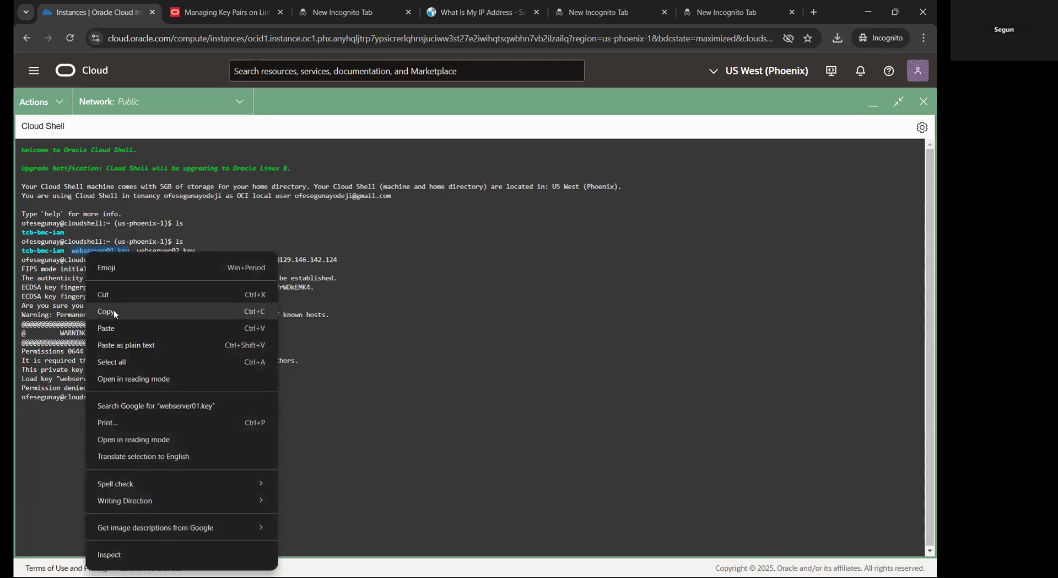
{"action": "left_click", "coordinate": [113, 311]}
{"action": "right_click", "coordinate": [214, 395]}
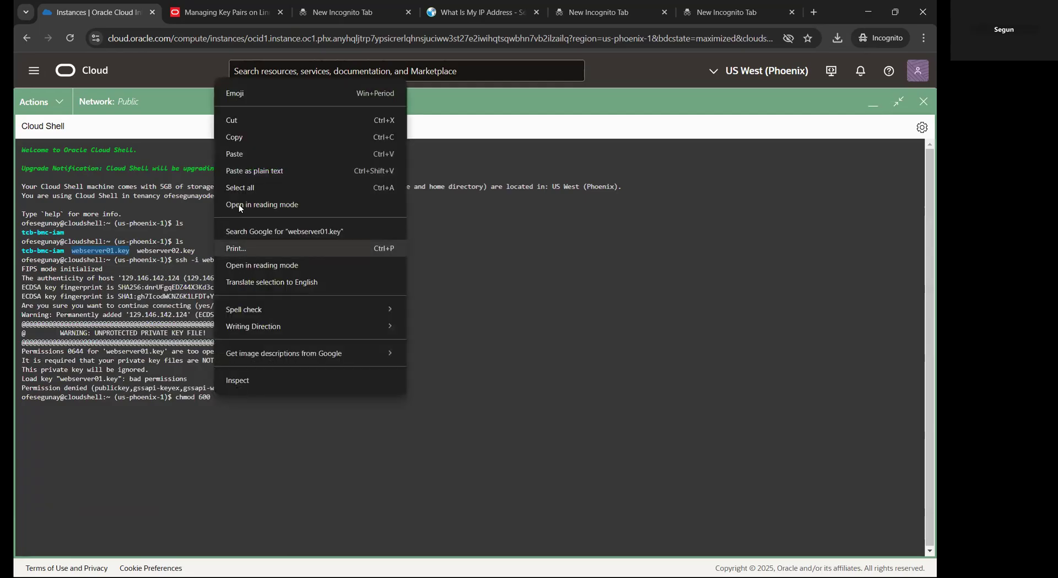
{"action": "left_click", "coordinate": [242, 155]}
{"action": "key", "text": "Return"}
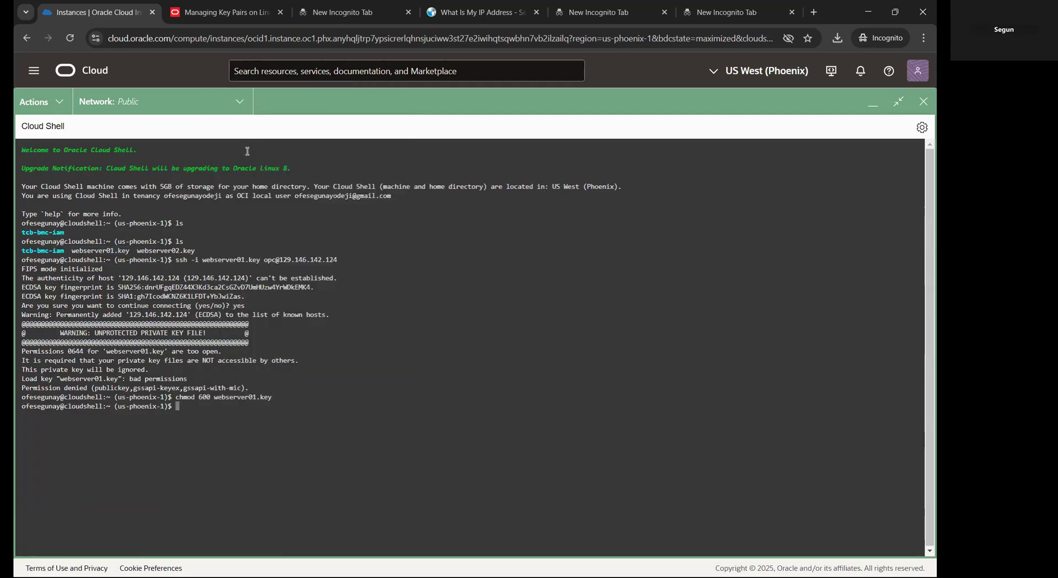
- Rerun the SSH command to connect to webserver01 as opc with webserver01.key, and clear the terminal
{"action": "key", "text": "Up"}
{"action": "key", "text": "Up"}
{"action": "key", "text": "Return"}
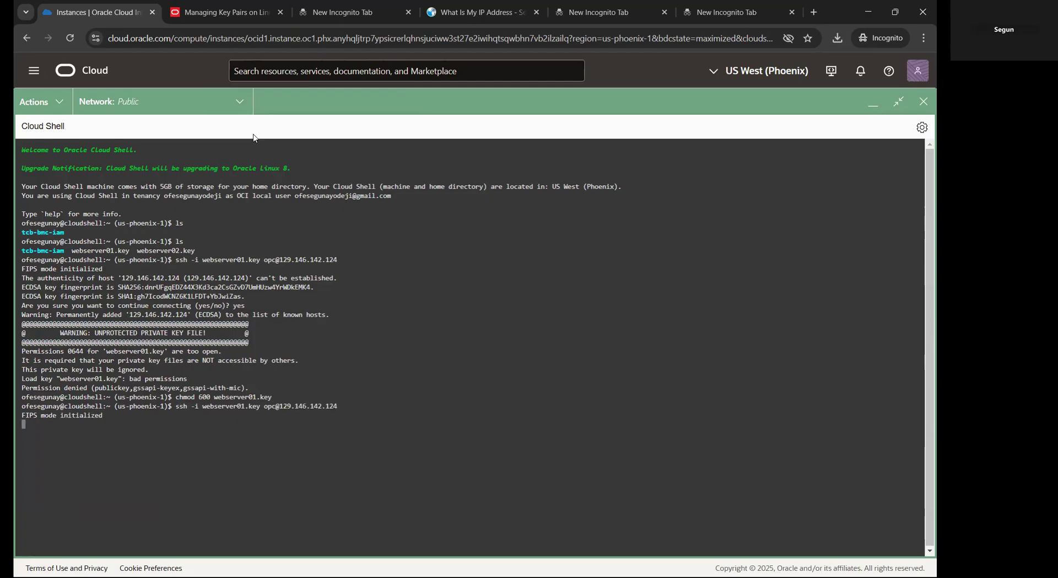
{"action": "left_click_drag", "start_coordinate": [103, 426], "coordinate": [16, 432]}
{"action": "left_click", "coordinate": [108, 425]}
{"action": "type", "text": "clear"}
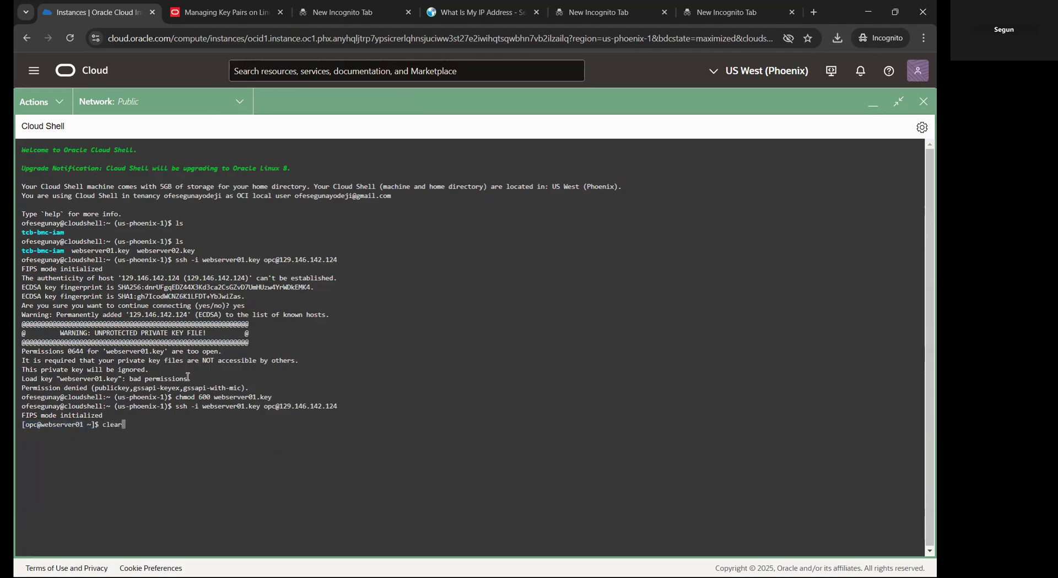
{"action": "key", "text": "Return"}
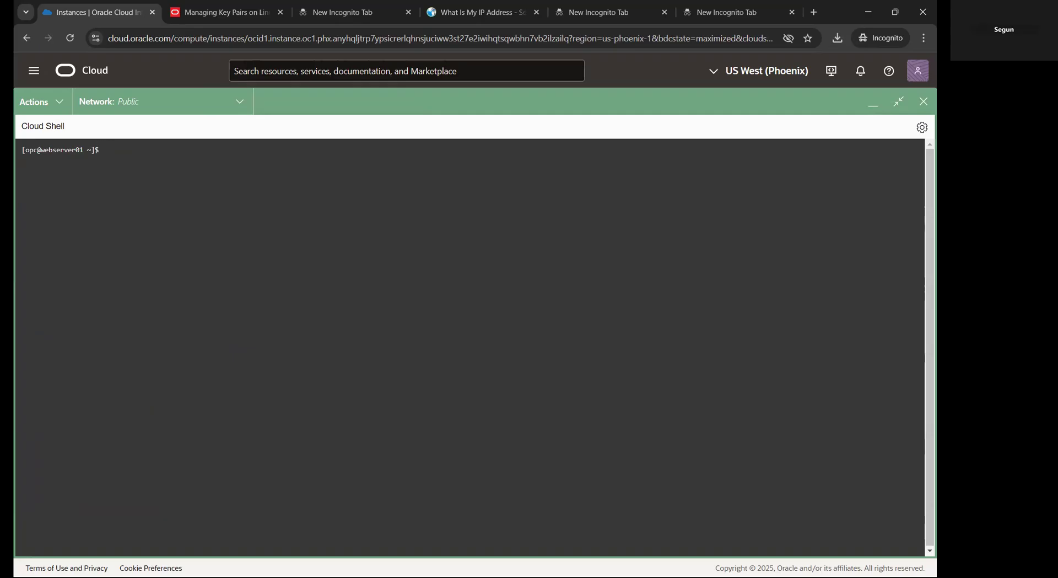
- Run sudo setenforce 0 and sudo yum clean all on webserver01, pasting the prepared commands
{"action": "key", "text": "alt+Tab"}
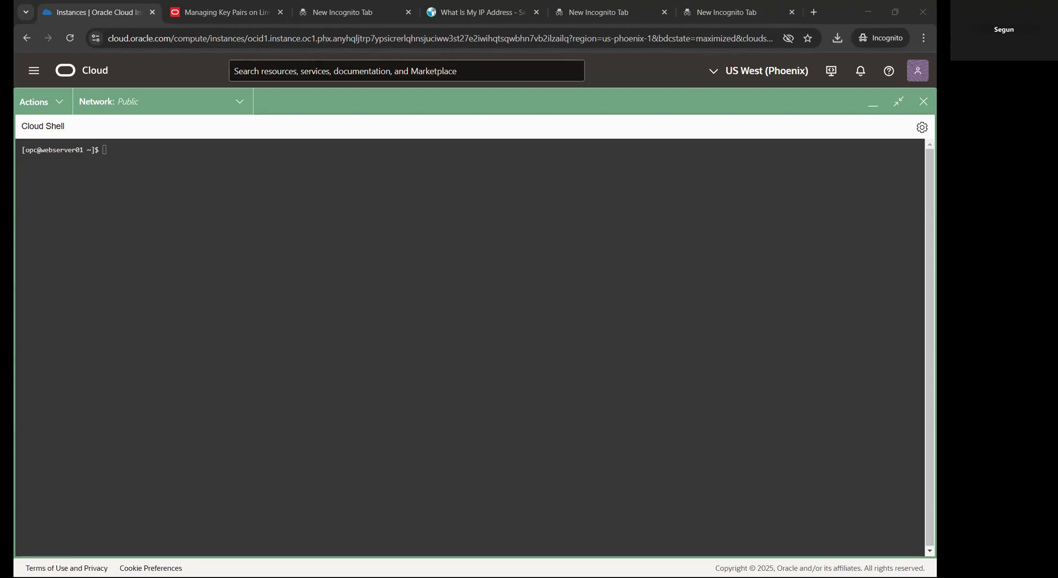
{"action": "right_click", "coordinate": [119, 149]}
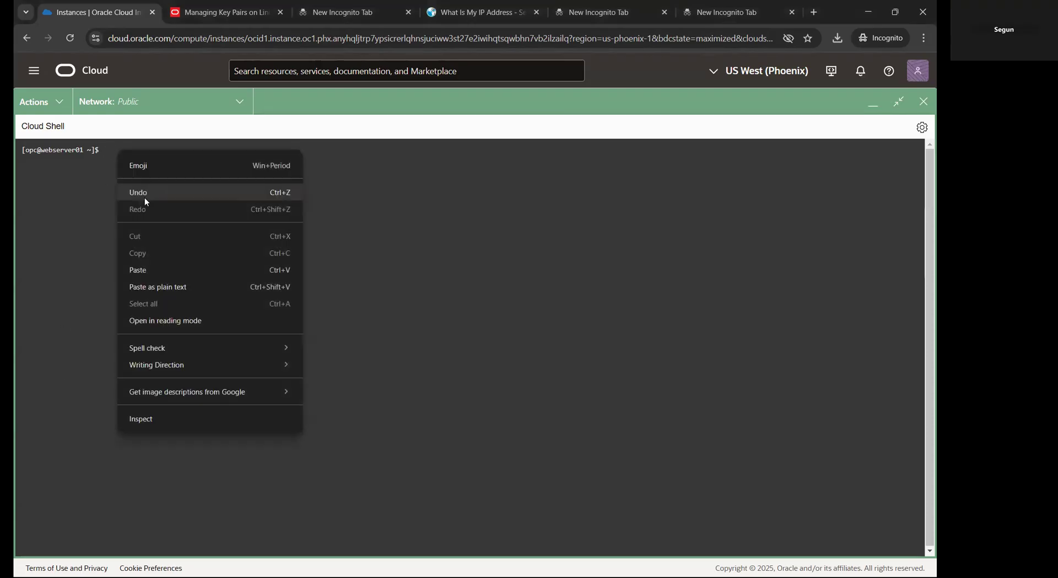
{"action": "left_click", "coordinate": [147, 271]}
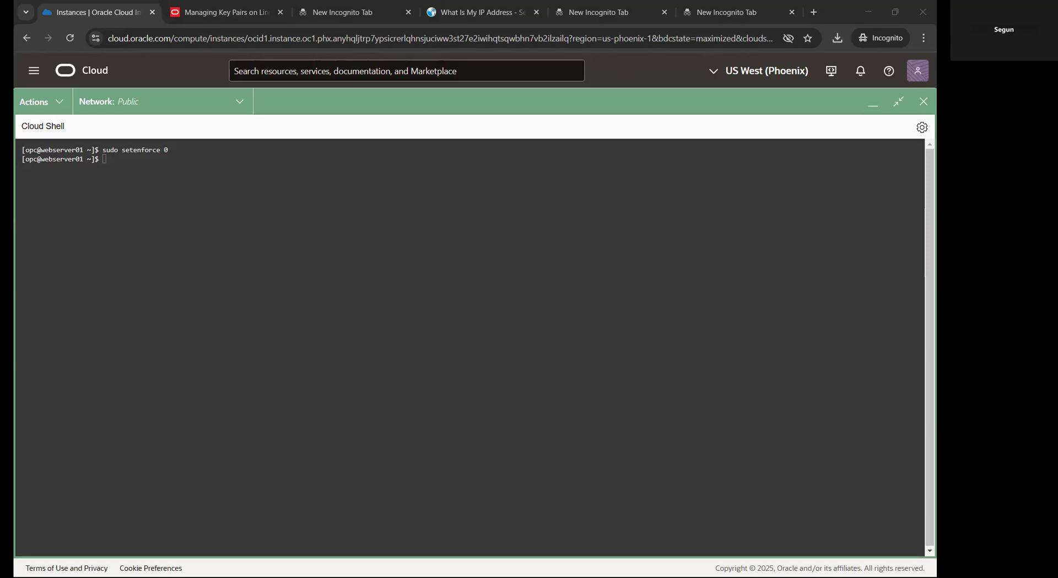
{"action": "right_click", "coordinate": [108, 155]}
{"action": "left_click", "coordinate": [130, 272]}
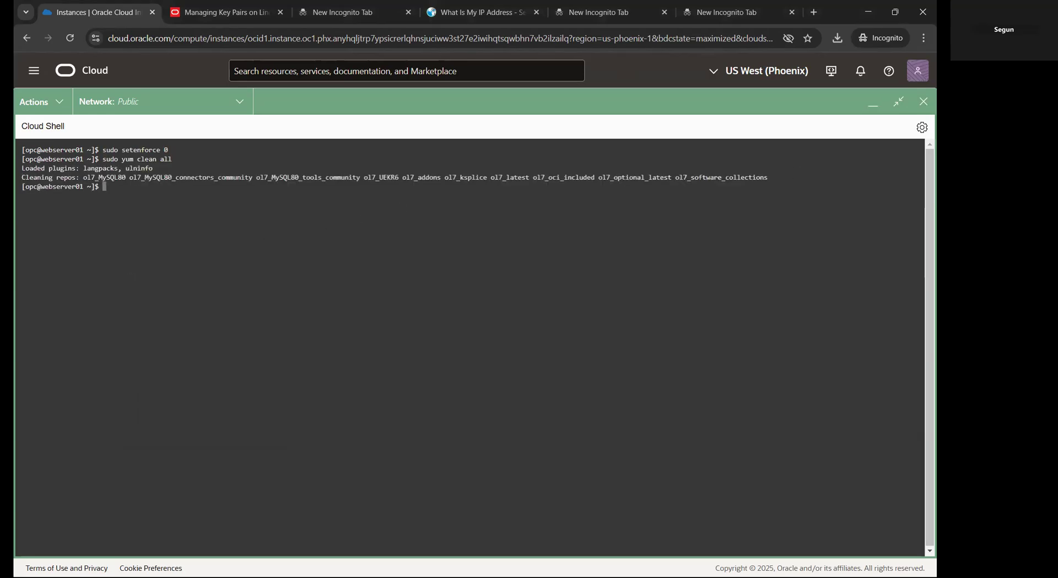
- Install the Apache web server on webserver01 by pasting and running sudo yum -y install httpd
{"action": "key", "text": "alt+Tab"}
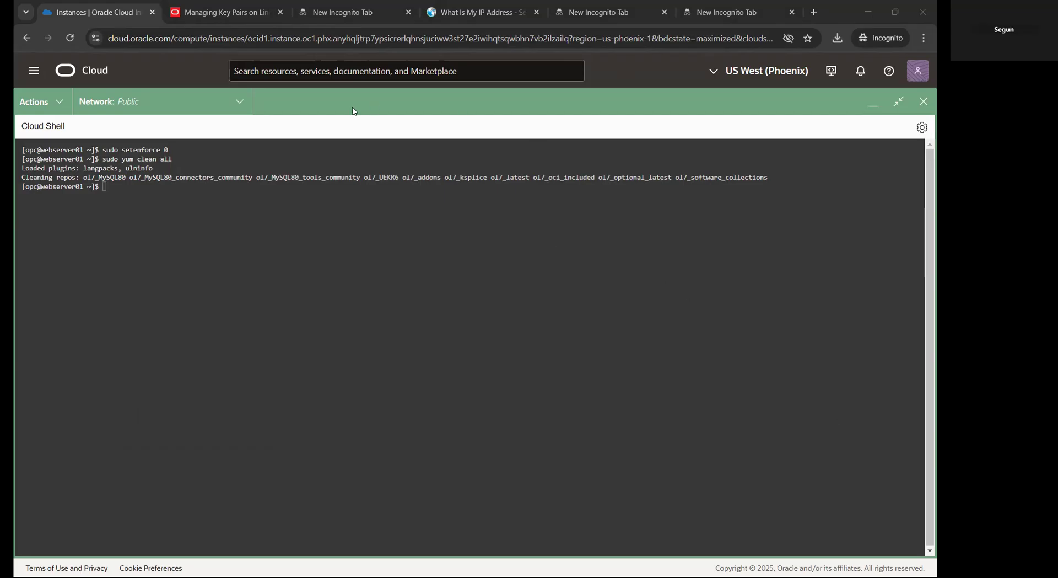
{"action": "right_click", "coordinate": [108, 189]}
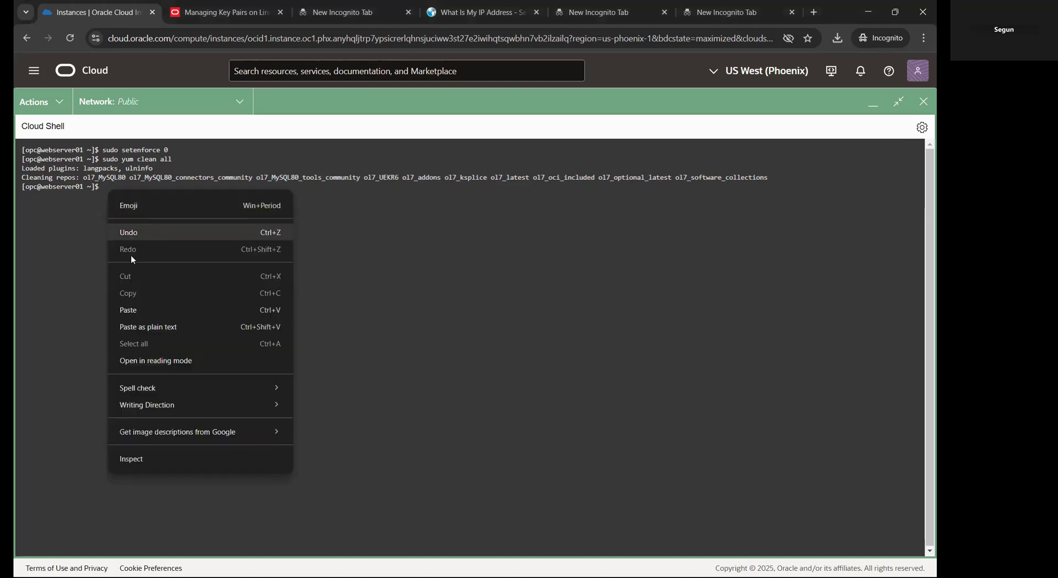
{"action": "left_click", "coordinate": [128, 309]}
{"action": "key", "text": "Return"}
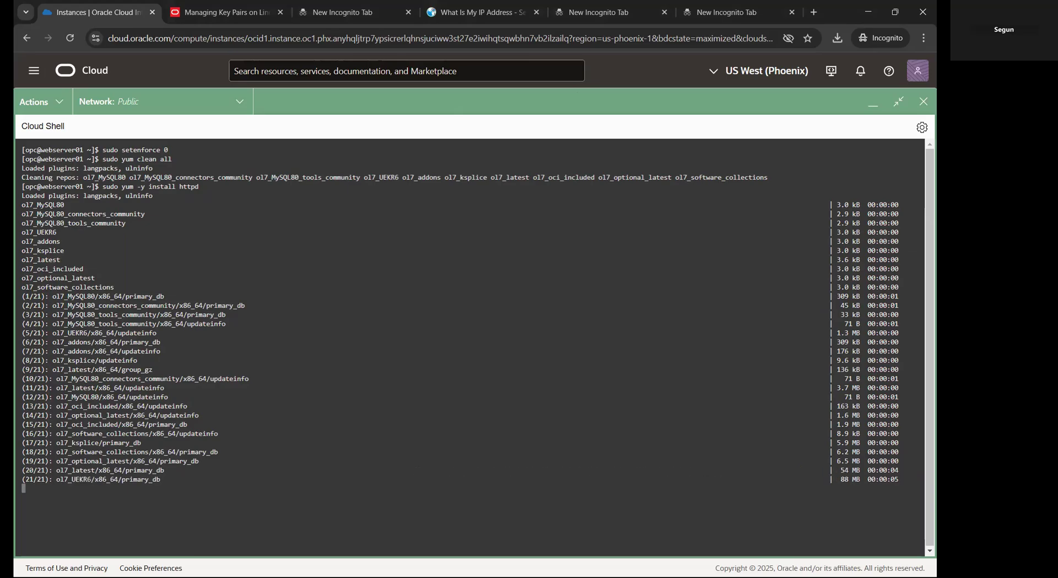
- Start the Apache service on webserver01 by pasting and running sudo systemctl start httpd
{"action": "key", "text": "alt+Tab"}
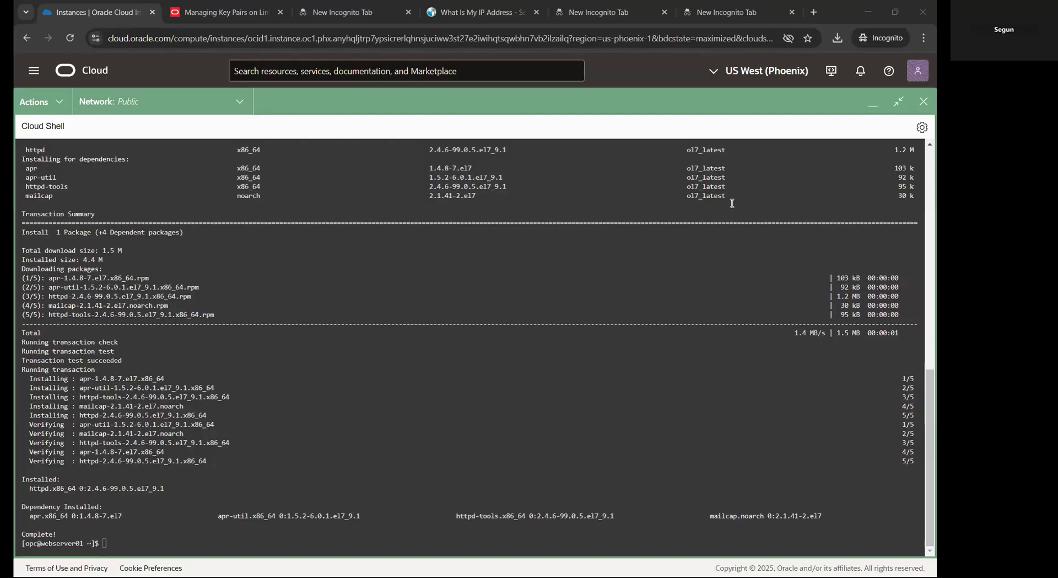
{"action": "left_click", "coordinate": [109, 532]}
{"action": "left_click", "coordinate": [114, 543]}
{"action": "right_click", "coordinate": [119, 539]}
{"action": "left_click", "coordinate": [138, 377]}
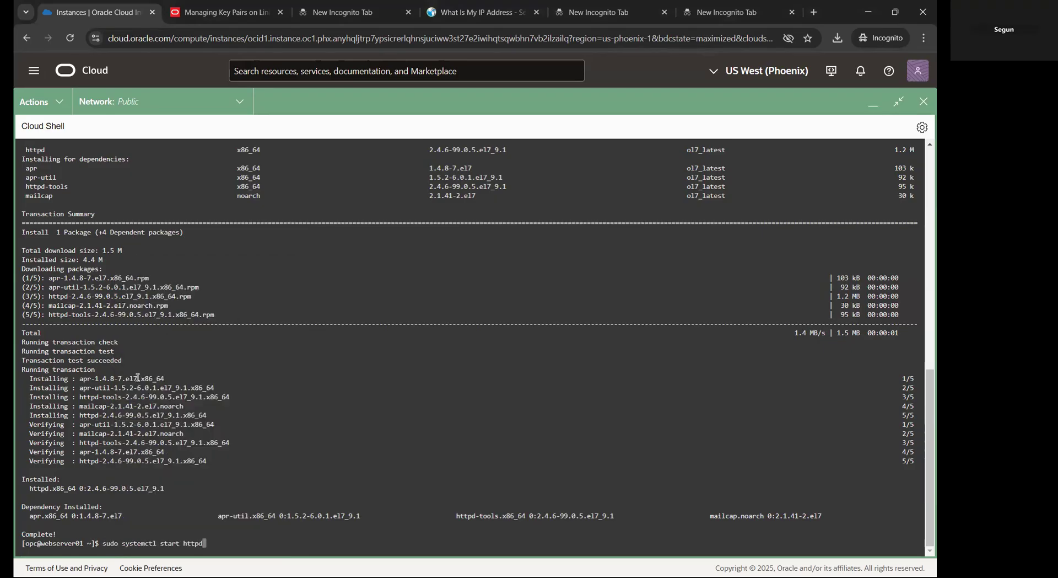
{"action": "key", "text": "Return"}
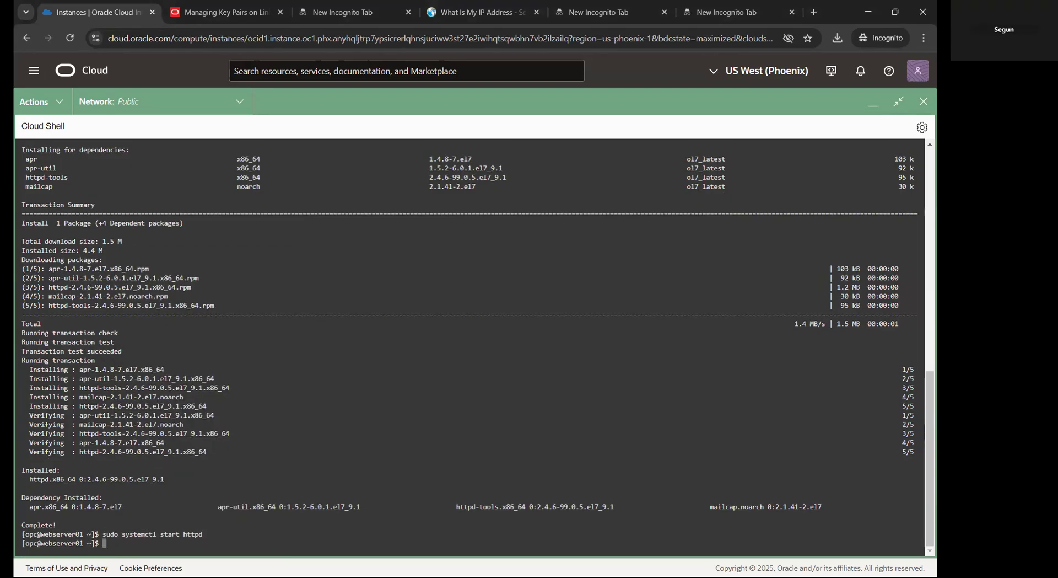
- Enable the Apache service at boot on webserver01 by pasting and running sudo systemctl enable httpd
{"action": "key", "text": "alt+Tab"}
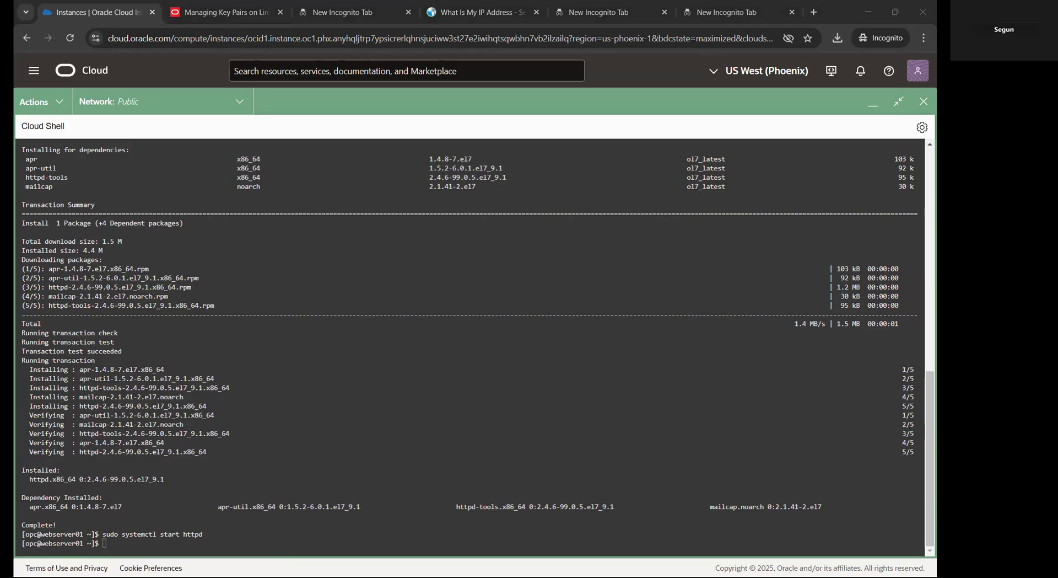
{"action": "left_click", "coordinate": [105, 543]}
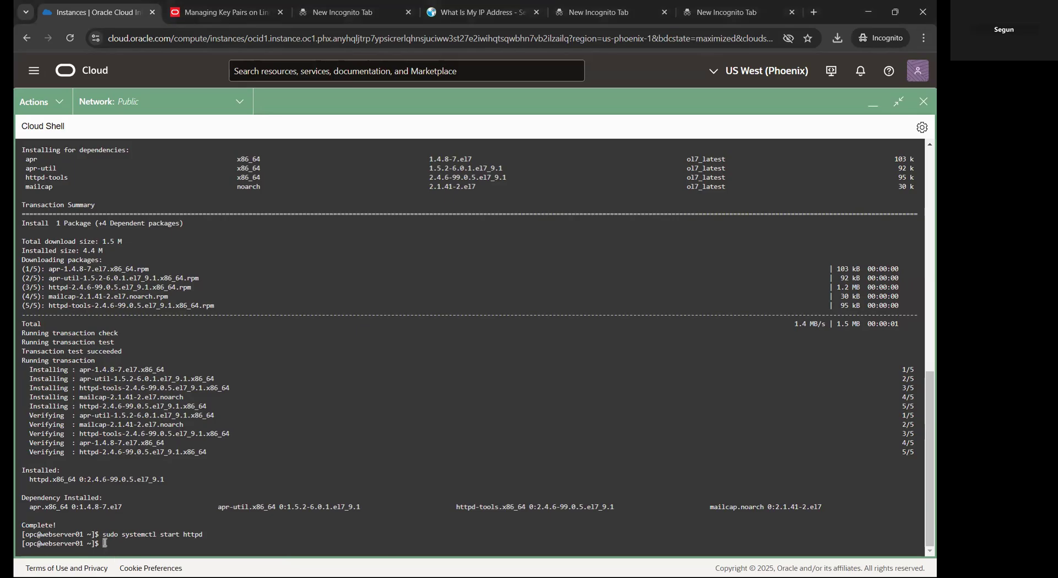
{"action": "right_click", "coordinate": [105, 542]}
{"action": "left_click", "coordinate": [135, 373]}
{"action": "key", "text": "Return"}
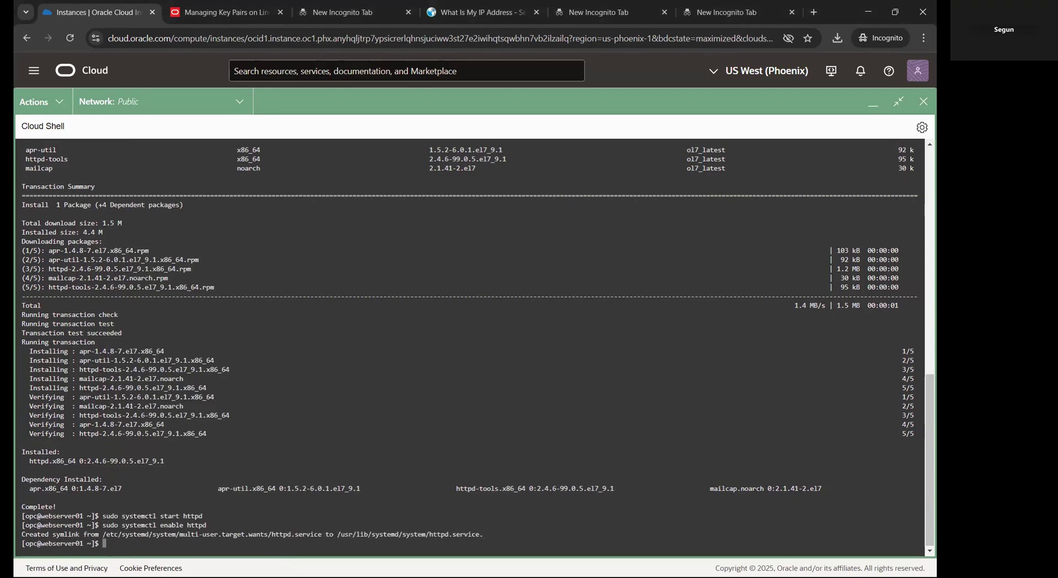
- Allow HTTP through webserver01's firewall by running sudo firewall-cmd --permanent --zone=public --add-service=http, and reload the rules with sudo firewall-cmd --reload
{"action": "key", "text": "alt+Tab"}
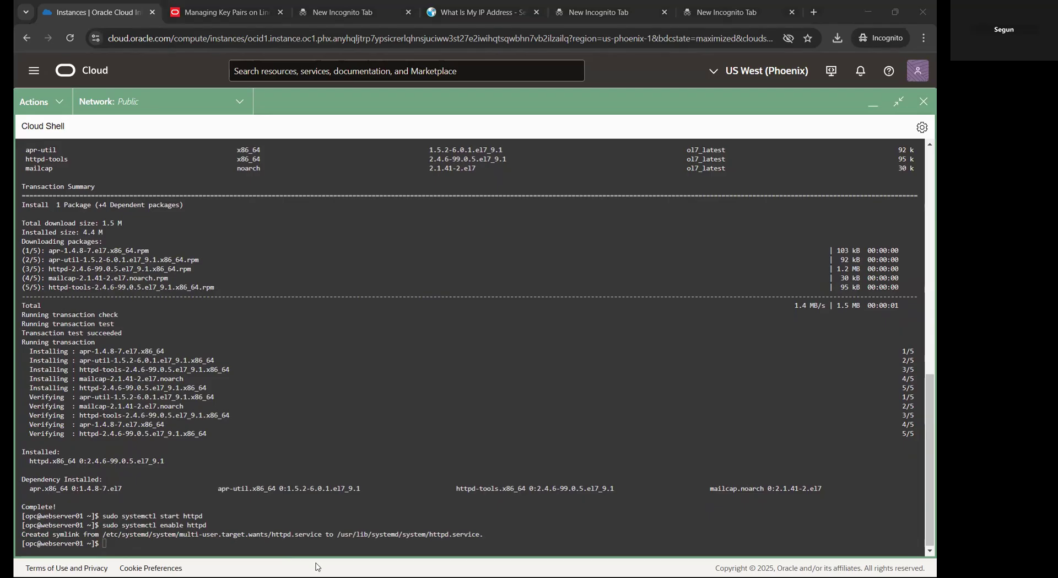
{"action": "left_click", "coordinate": [108, 546]}
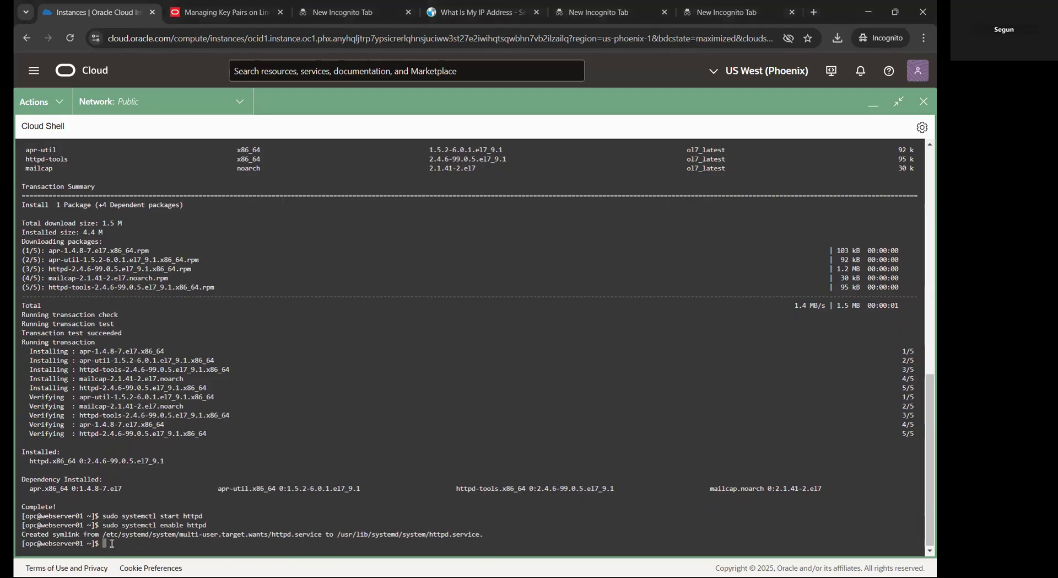
{"action": "right_click", "coordinate": [107, 546]}
{"action": "left_click", "coordinate": [136, 381]}
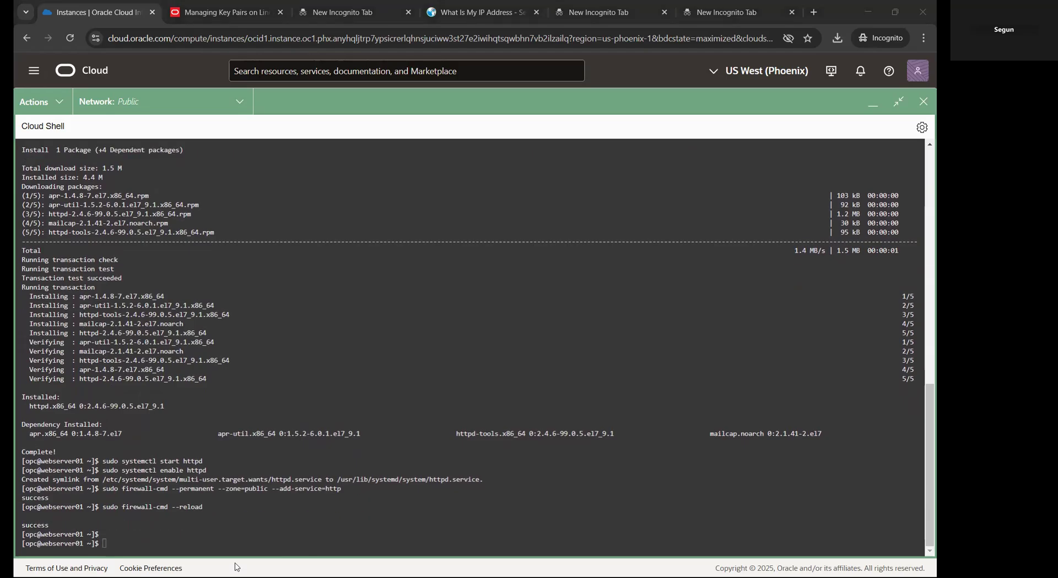
{"action": "right_click", "coordinate": [126, 538]}
{"action": "left_click", "coordinate": [156, 380]}
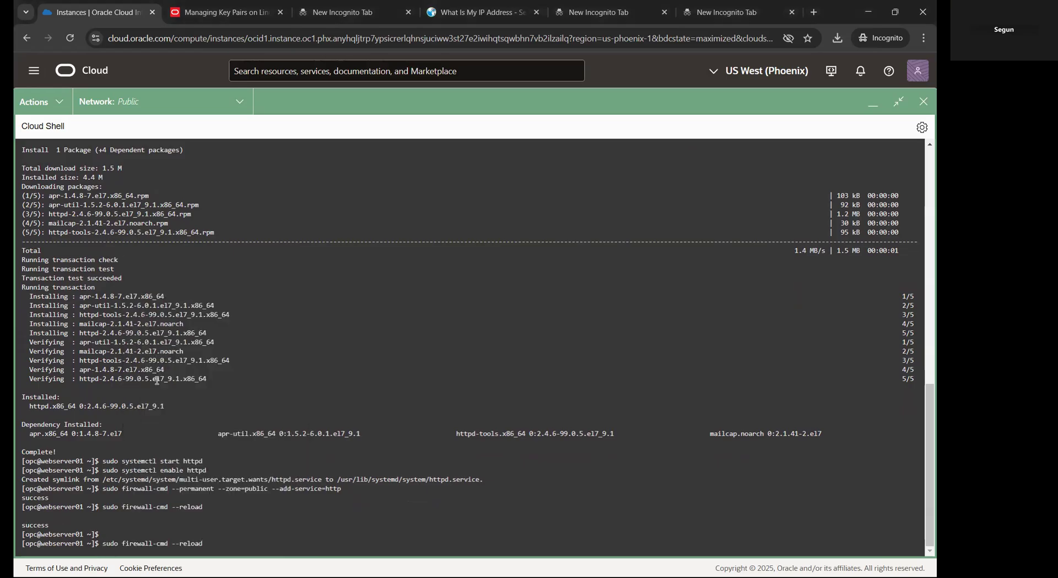
{"action": "key", "text": "Return"}
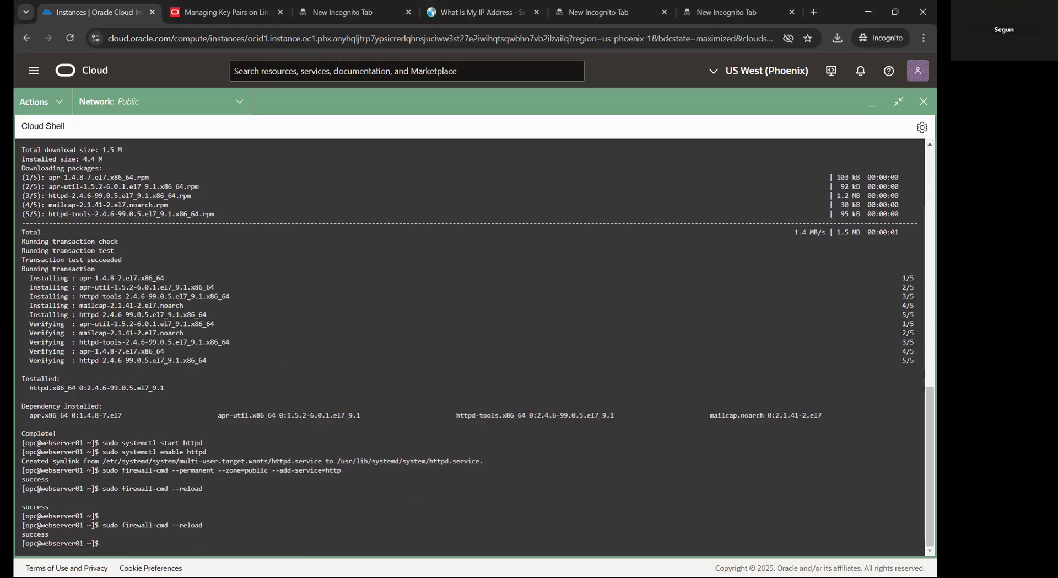
- Switch to a root shell on webserver01 with the prepared sudo -s command and clear the terminal
{"action": "key", "text": "alt+Tab"}
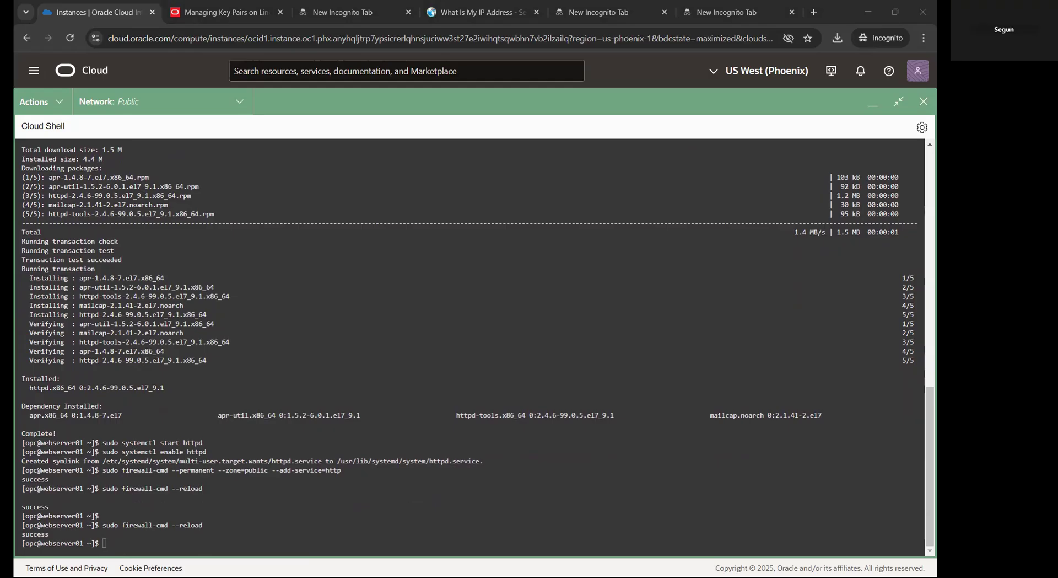
{"action": "right_click", "coordinate": [108, 541]}
{"action": "left_click", "coordinate": [141, 378]}
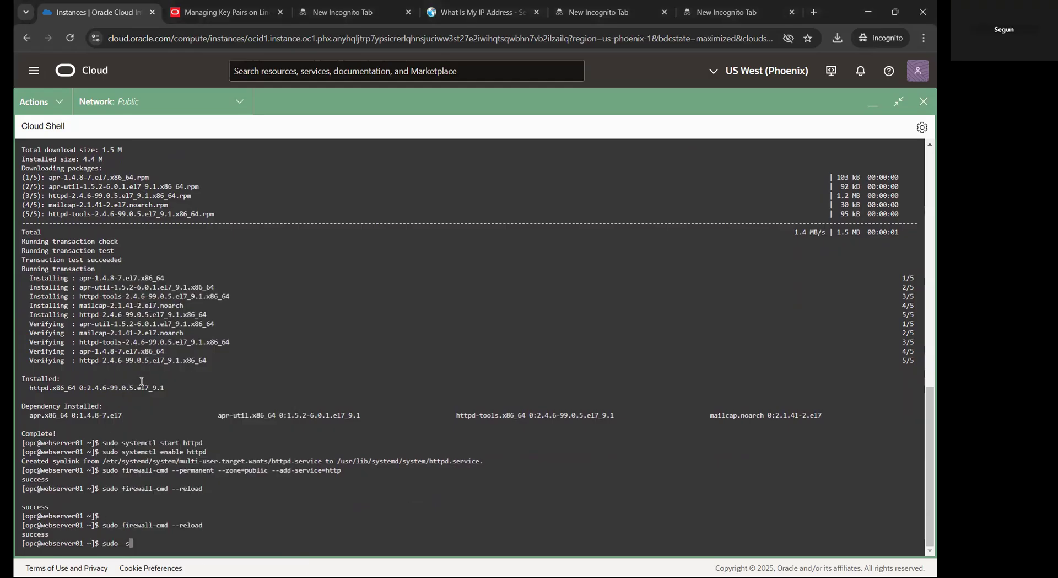
{"action": "key", "text": "Return"}
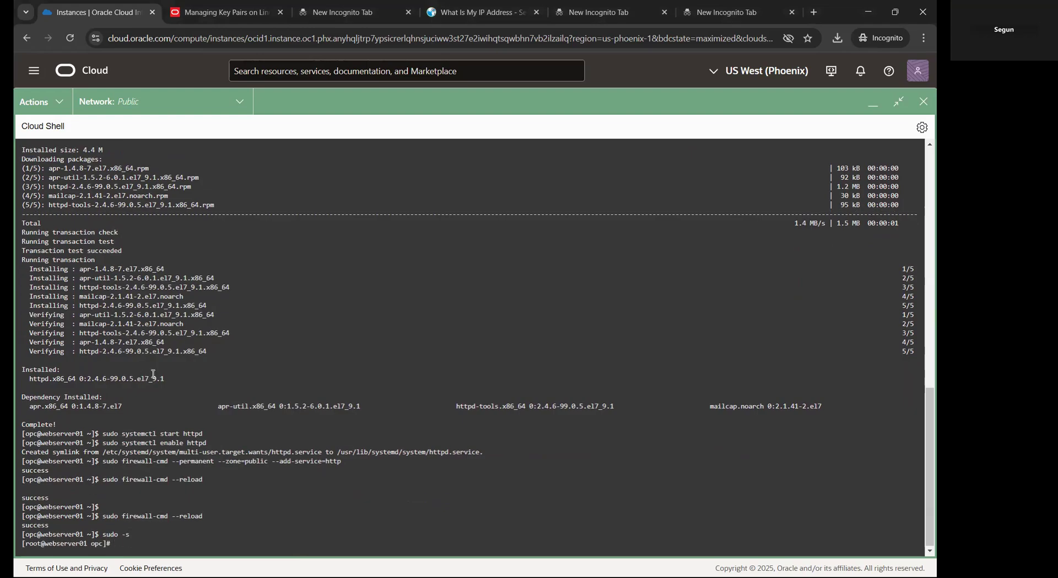
{"action": "type", "text": "clear"}
{"action": "key", "text": "Return"}
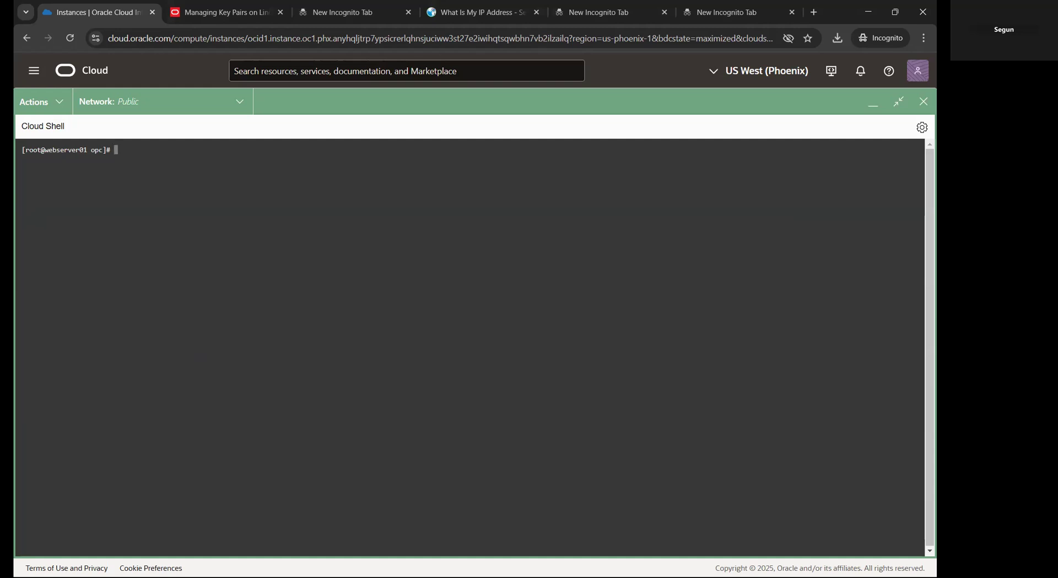
- Create /var/www/html/index.html on webserver01 by pasting the prepared cat <<EOF block with the "Webserver 01" and "Load Balancer" headings
{"action": "key", "text": "alt+Tab"}
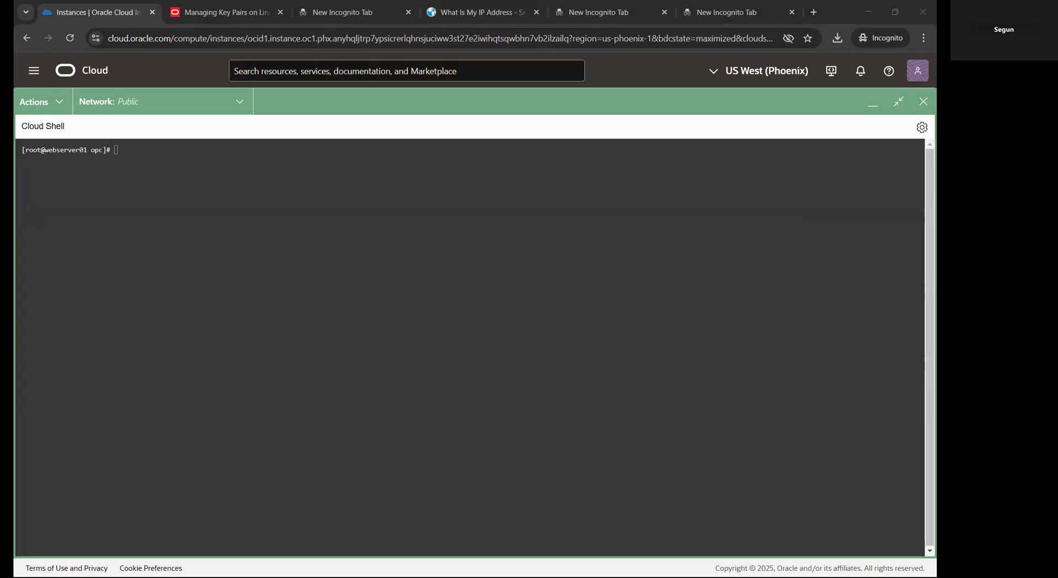
{"action": "left_click", "coordinate": [125, 146]}
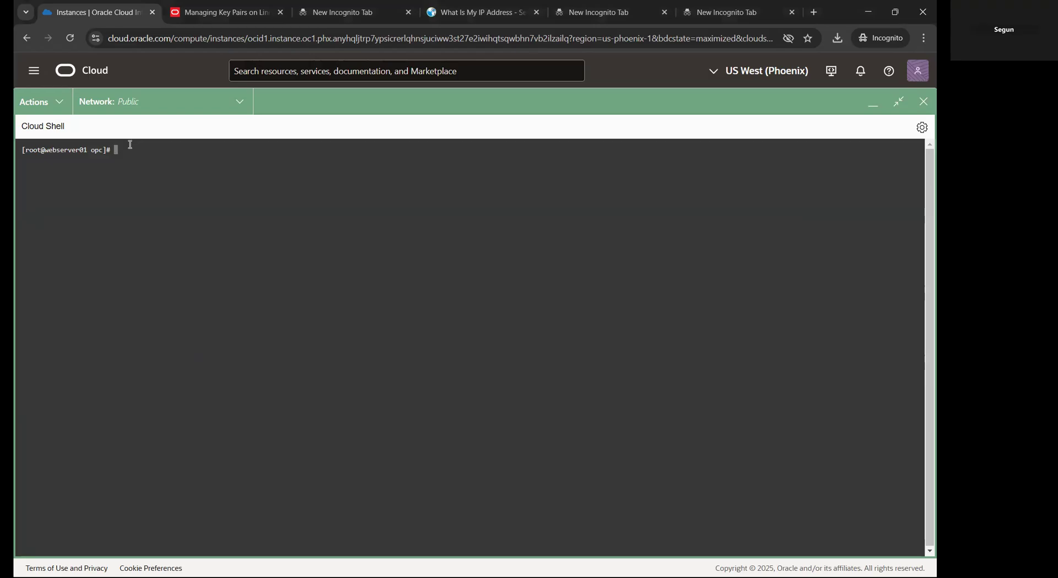
{"action": "right_click", "coordinate": [133, 147]}
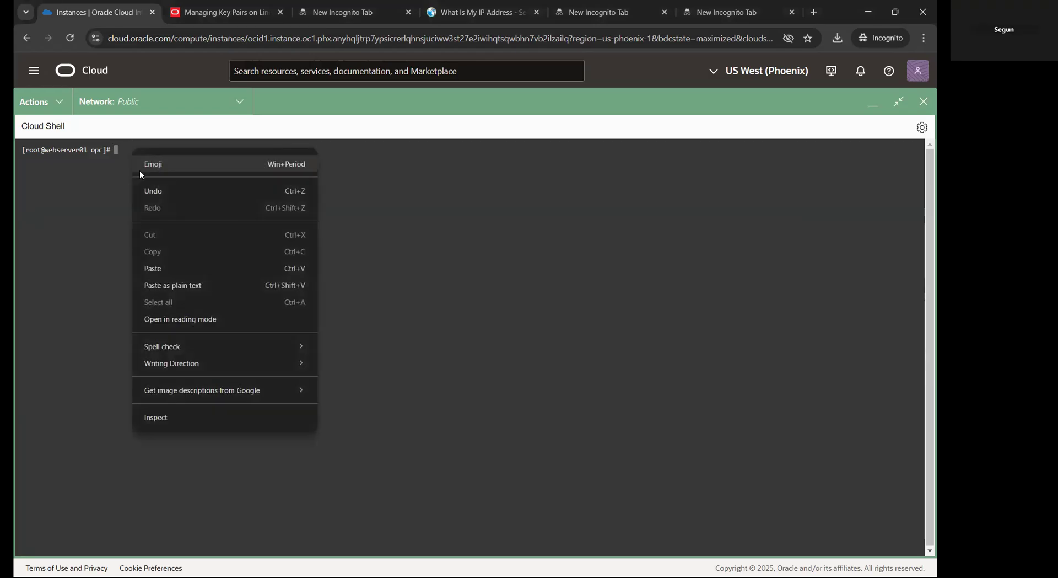
{"action": "left_click", "coordinate": [156, 268]}
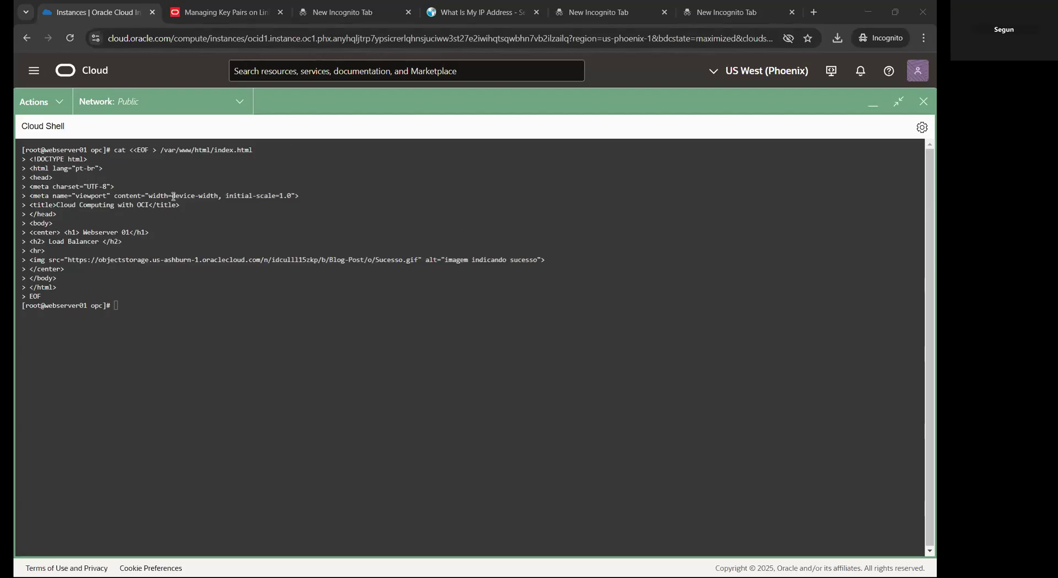
{"action": "left_click", "coordinate": [131, 306]}
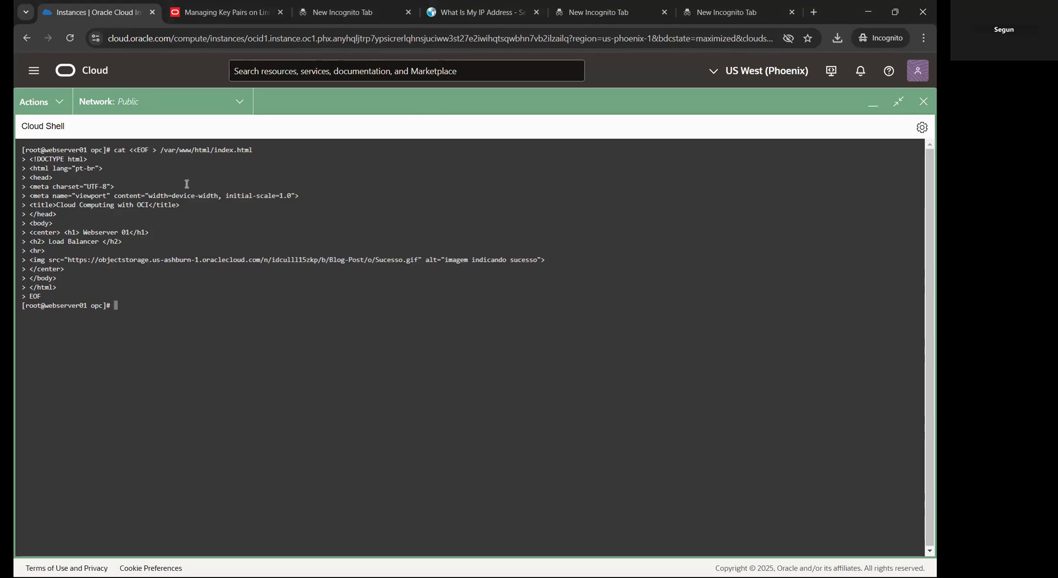
{"action": "left_click", "coordinate": [246, 14]}
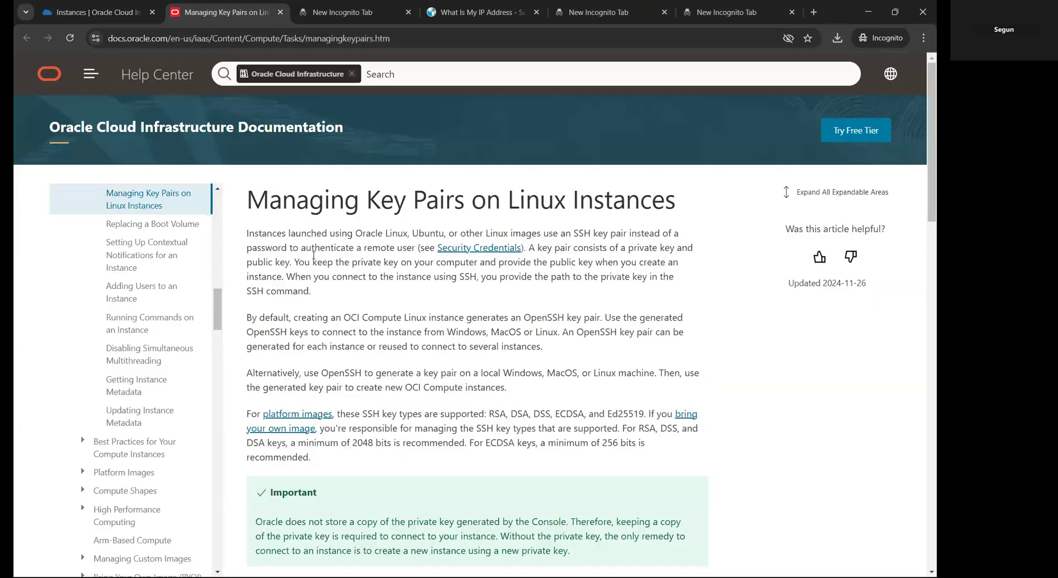
{"action": "left_click", "coordinate": [120, 14]}
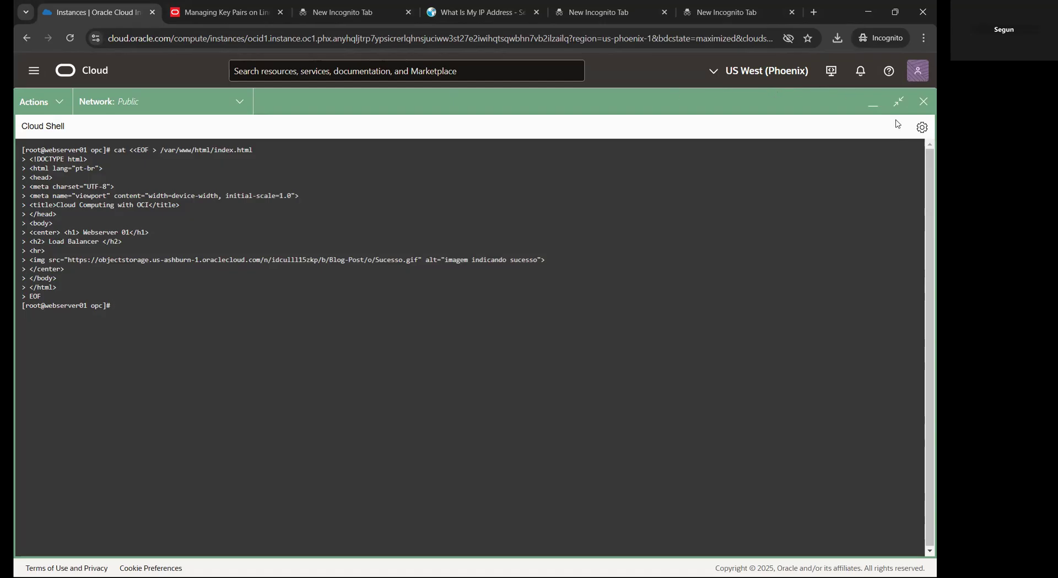
- Restore Cloud Shell from full size to reveal the webserver01 details and copy the instance's public IP address
{"action": "left_click", "coordinate": [900, 102]}
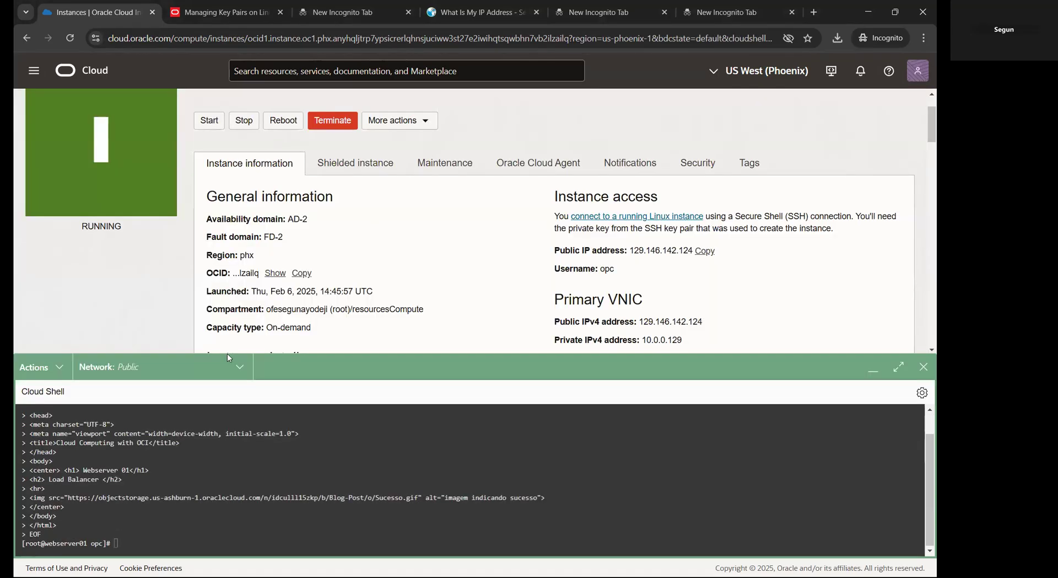
{"action": "scroll", "coordinate": [329, 242], "scroll_direction": "up", "scroll_amount": 1}
{"action": "scroll", "coordinate": [358, 215], "scroll_direction": "down", "scroll_amount": 5}
{"action": "scroll", "coordinate": [383, 186], "scroll_direction": "up", "scroll_amount": 5}
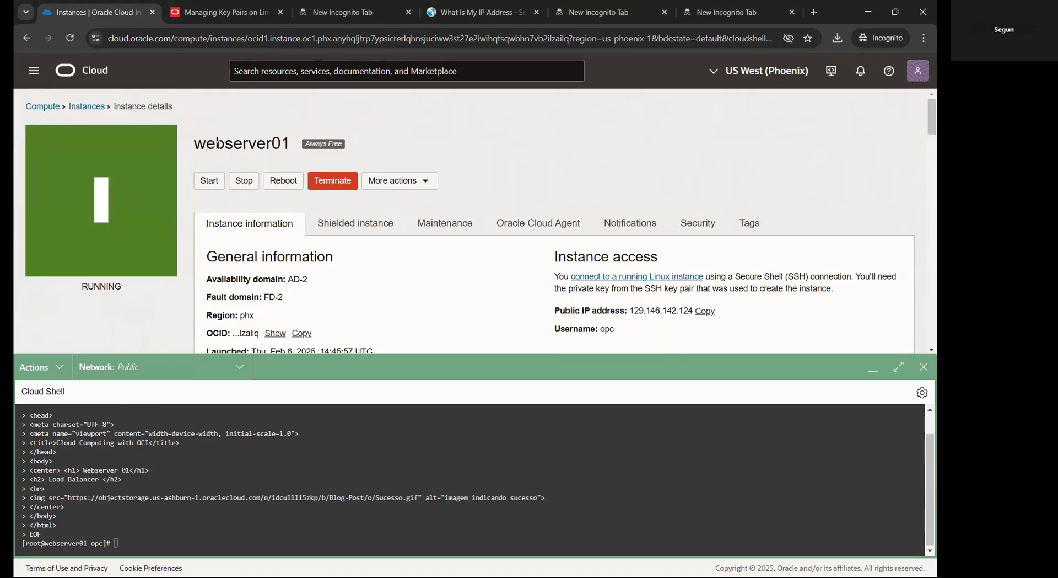
{"action": "scroll", "coordinate": [529, 248], "scroll_direction": "down", "scroll_amount": 2}
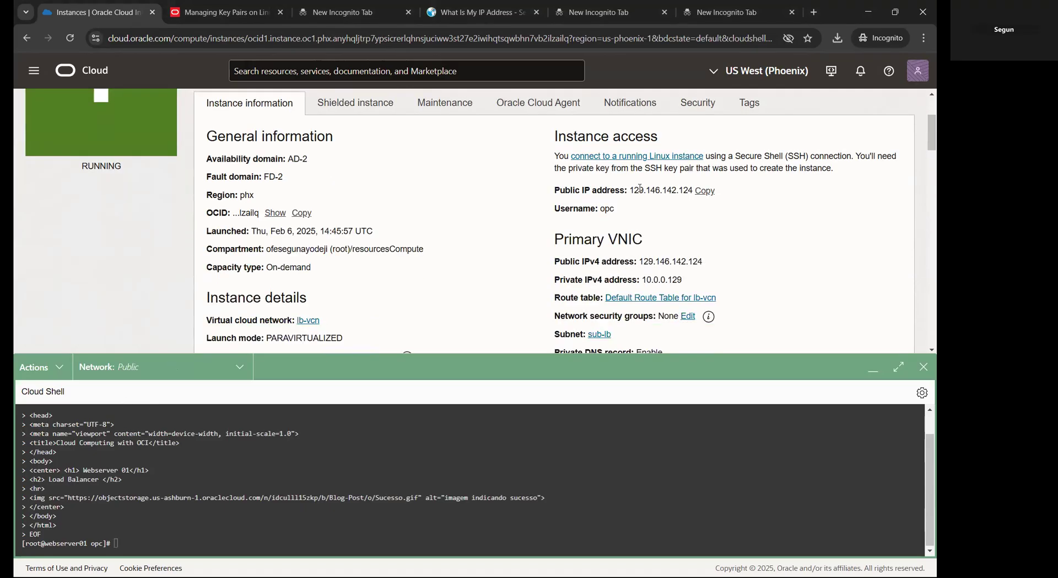
{"action": "left_click", "coordinate": [706, 191]}
- Close the IP lookup page and one spare blank page, and load the copied address 129.146.142.124 in the browser
{"action": "left_click", "coordinate": [516, 13]}
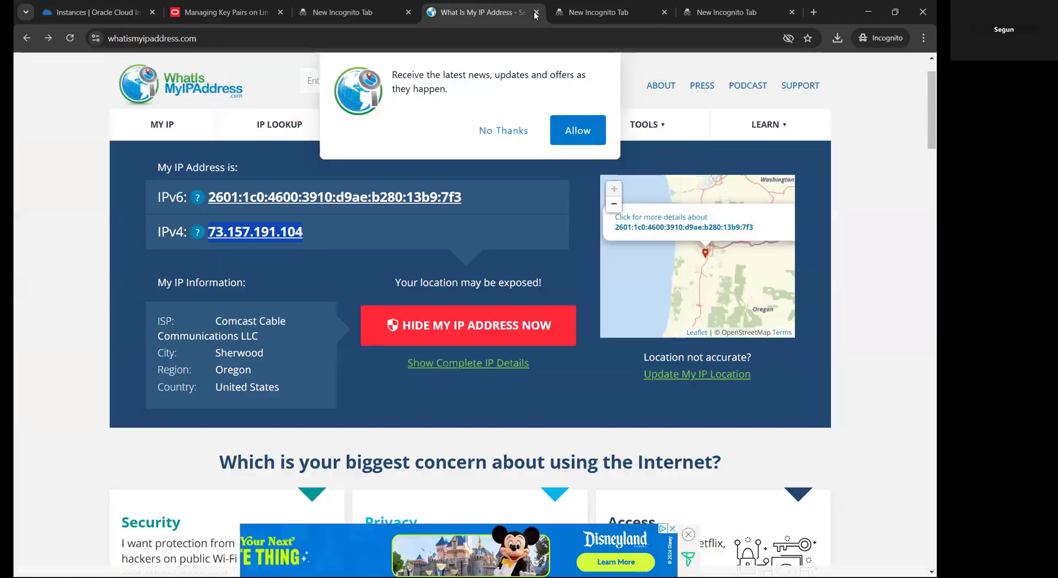
{"action": "left_click", "coordinate": [536, 12]}
{"action": "left_click", "coordinate": [536, 12]}
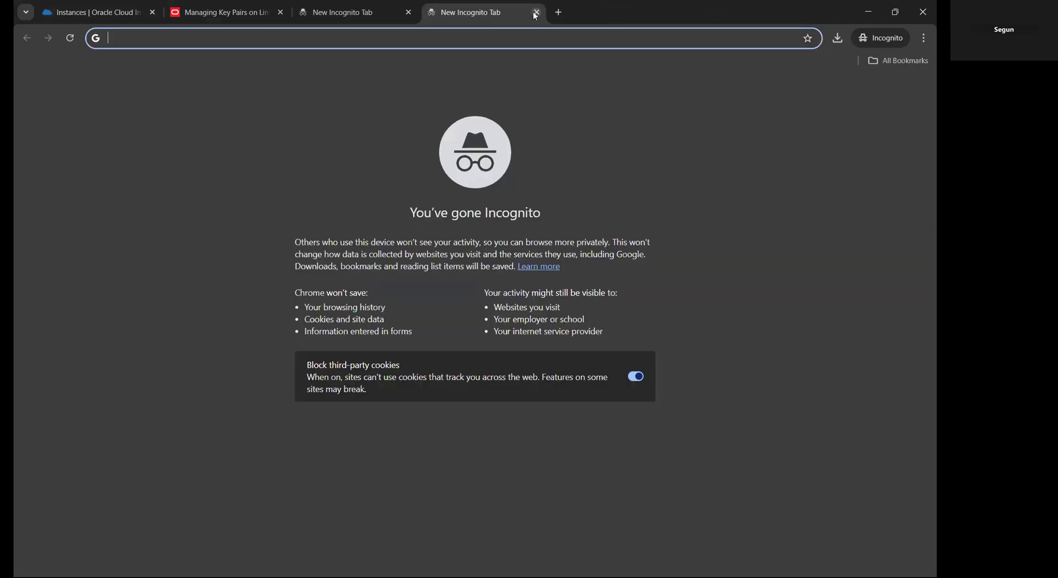
{"action": "right_click", "coordinate": [496, 37]}
{"action": "left_click", "coordinate": [533, 141]}
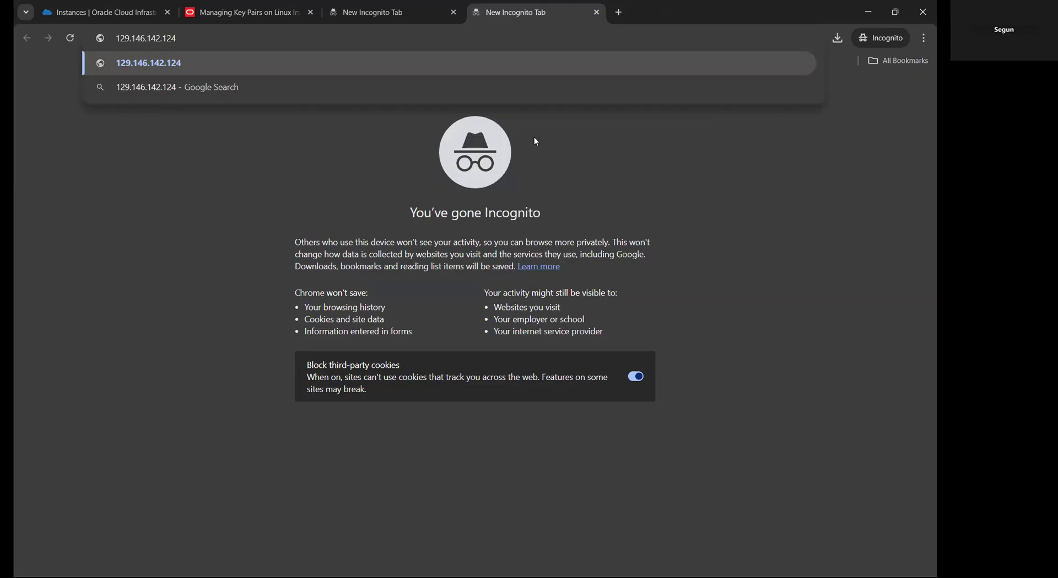
{"action": "key", "text": "Return"}
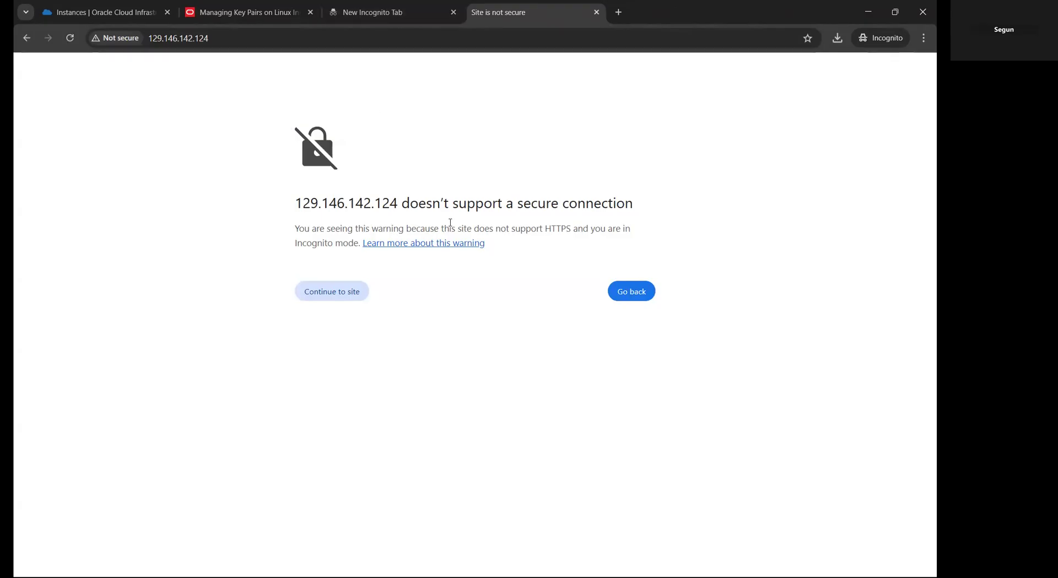
{"action": "left_click_drag", "start_coordinate": [448, 203], "coordinate": [616, 203]}
{"action": "left_click", "coordinate": [259, 36]}
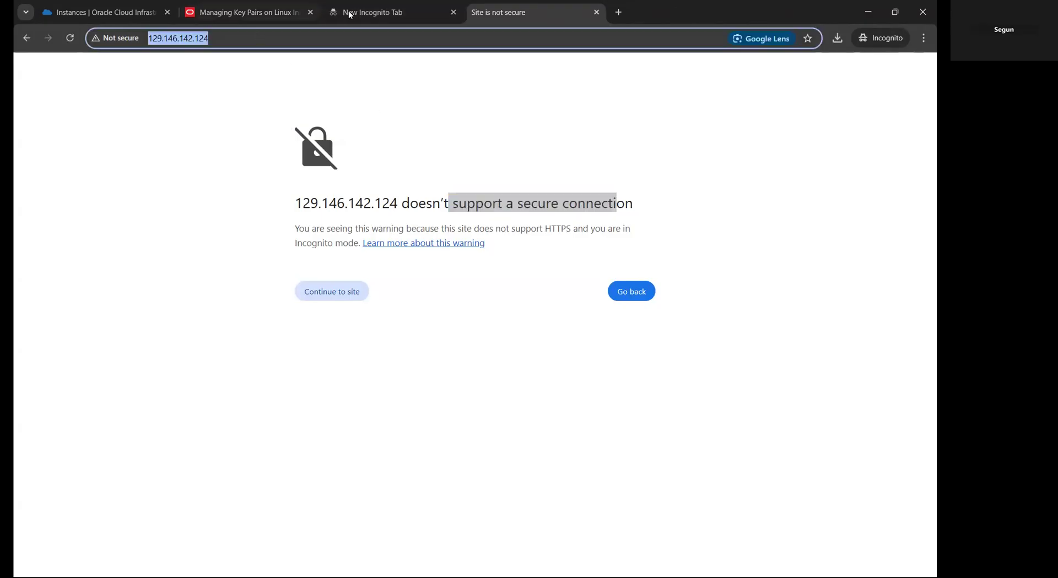
{"action": "left_click", "coordinate": [424, 15]}
{"action": "left_click", "coordinate": [504, 13]}
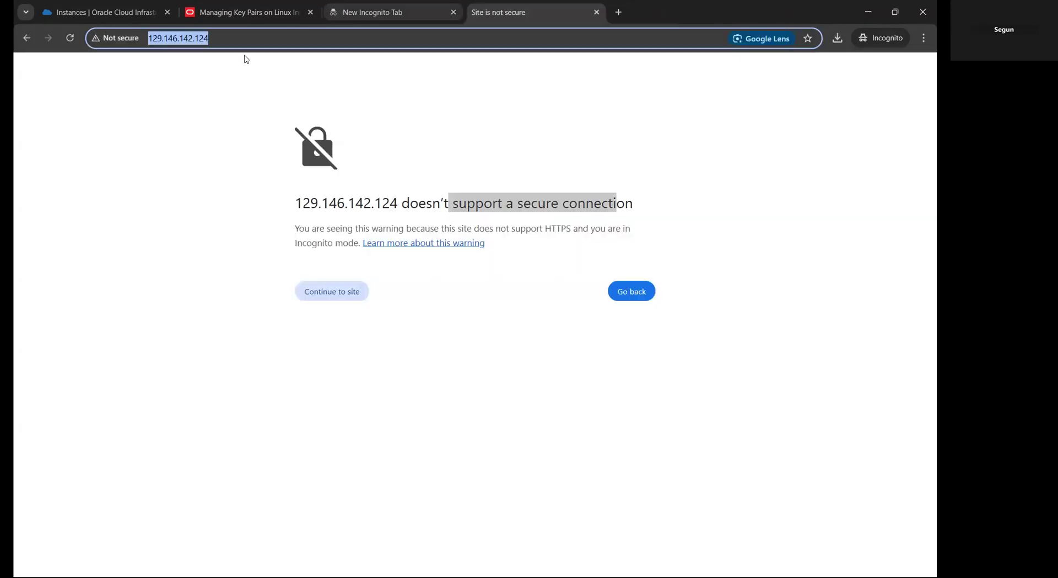
{"action": "left_click", "coordinate": [292, 12]}
- Return to the webserver01 instance page and review its instance details, metrics and the Cloud Shell prompt
{"action": "left_click", "coordinate": [137, 17]}
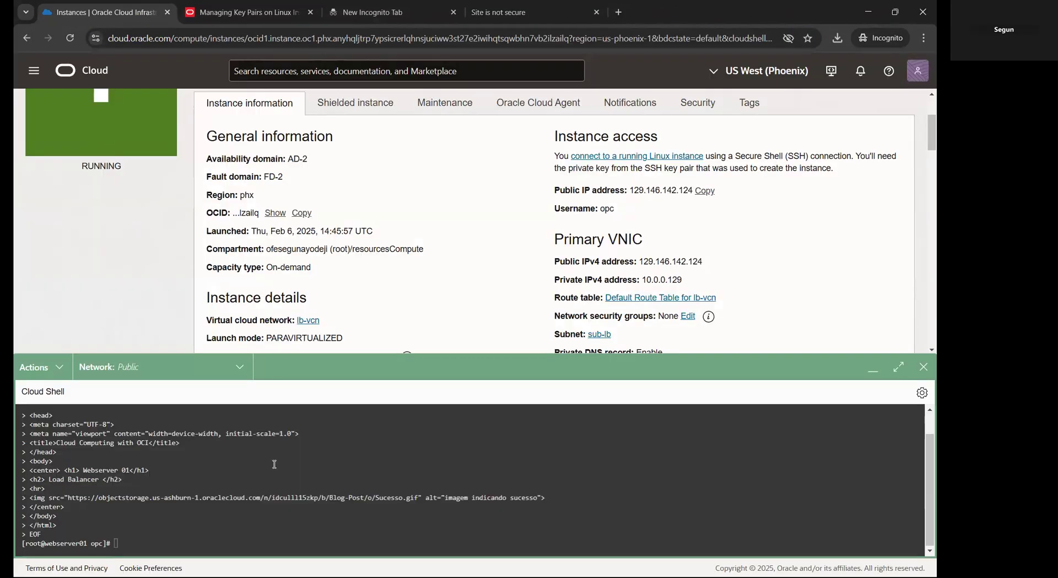
{"action": "left_click", "coordinate": [144, 538]}
{"action": "scroll", "coordinate": [436, 262], "scroll_direction": "down", "scroll_amount": 5}
{"action": "scroll", "coordinate": [436, 262], "scroll_direction": "up", "scroll_amount": 10}
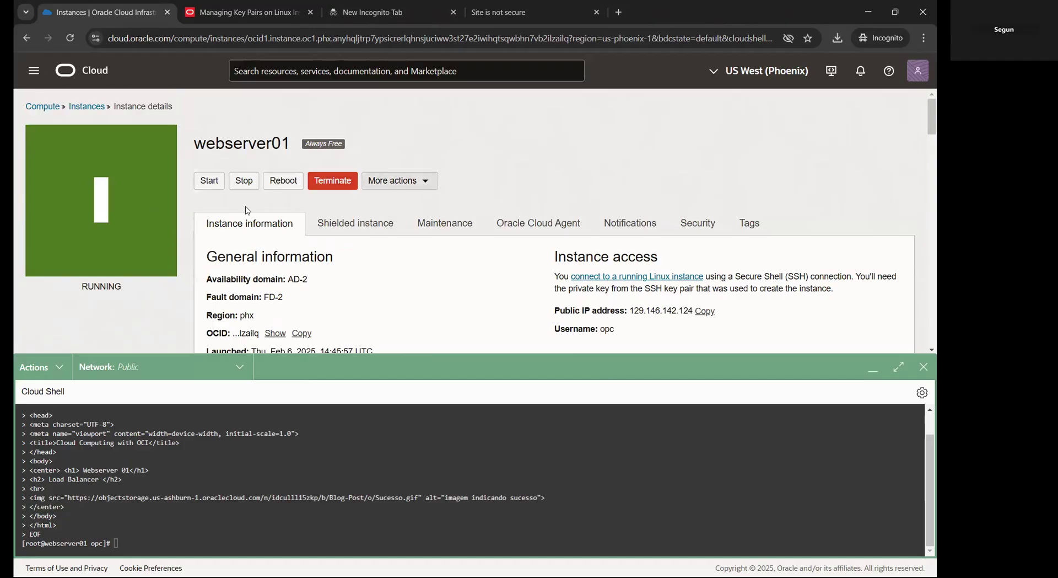
{"action": "scroll", "coordinate": [327, 218], "scroll_direction": "down", "scroll_amount": 2}
{"action": "scroll", "coordinate": [327, 218], "scroll_direction": "up", "scroll_amount": 2}
{"action": "scroll", "coordinate": [327, 217], "scroll_direction": "down", "scroll_amount": 4}
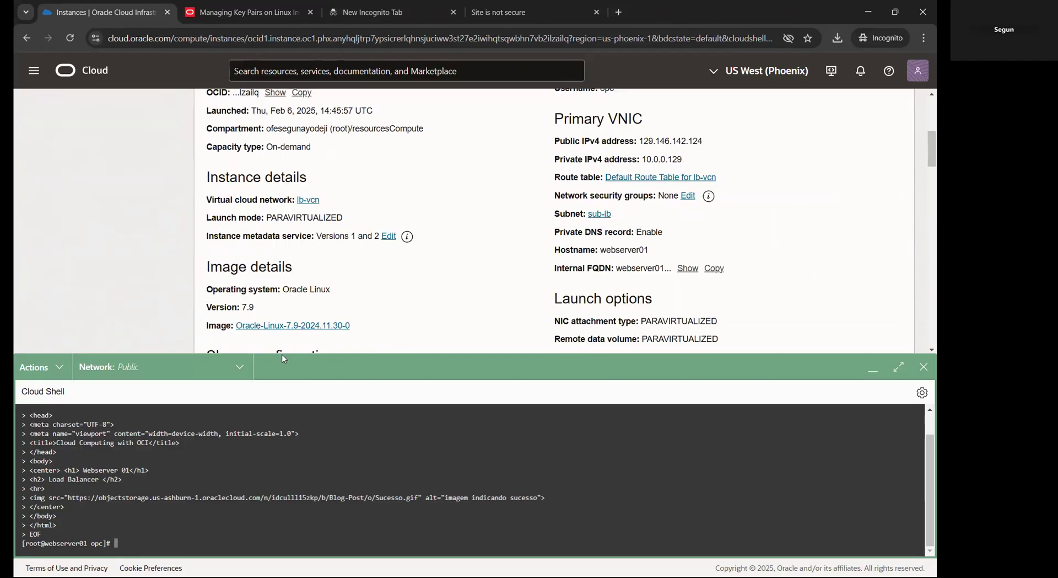
{"action": "left_click_drag", "start_coordinate": [283, 355], "coordinate": [286, 407]}
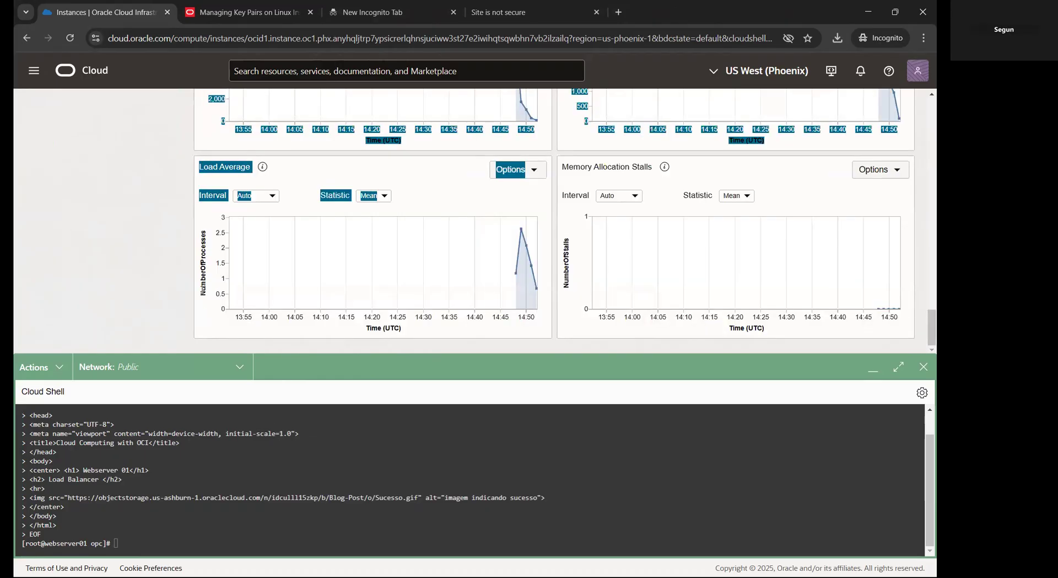
{"action": "scroll", "coordinate": [211, 292], "scroll_direction": "up", "scroll_amount": 18}
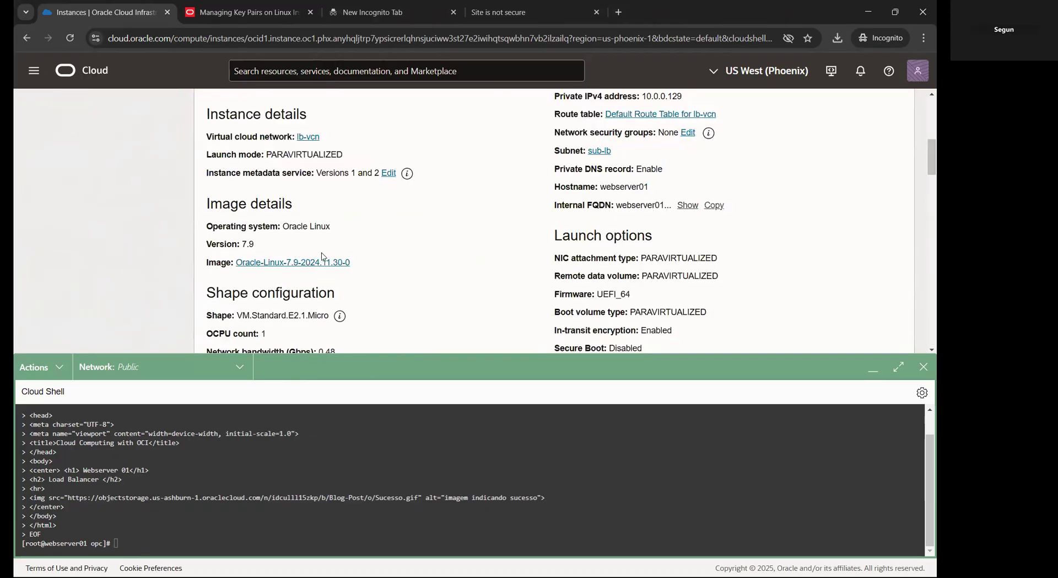
{"action": "left_click", "coordinate": [136, 542]}
{"action": "key", "text": "Return"}
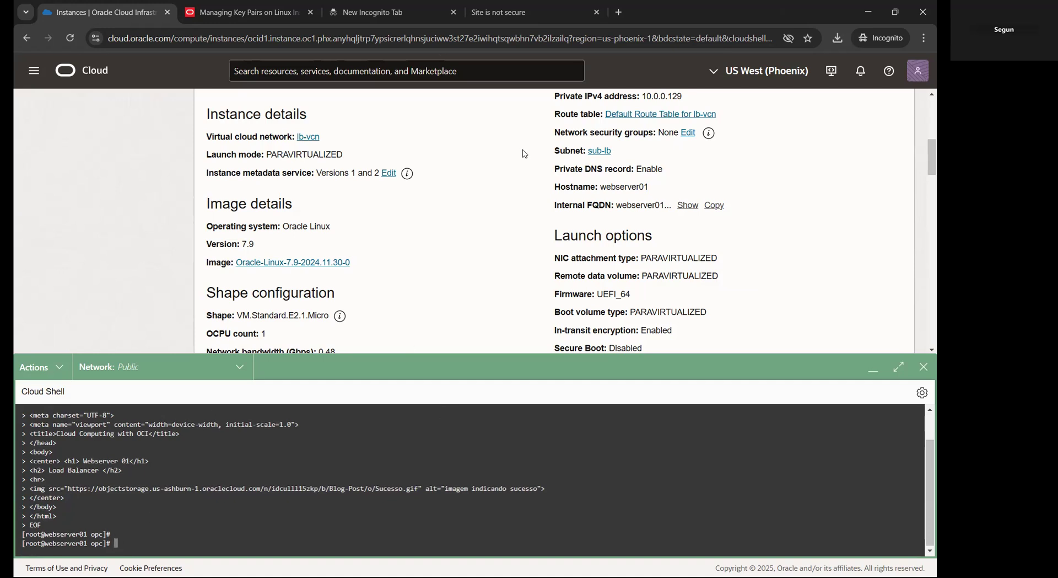
{"action": "scroll", "coordinate": [444, 56], "scroll_direction": "up", "scroll_amount": 2}
- Go back to the web server's browser page and try loading 129.146.142.124 on port 80
{"action": "left_click", "coordinate": [498, 12]}
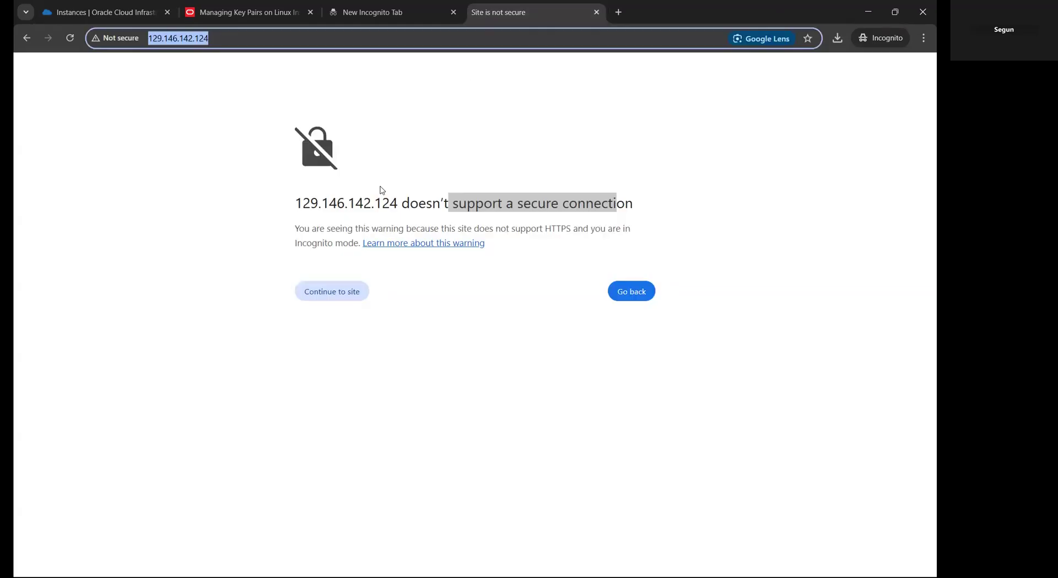
{"action": "left_click", "coordinate": [636, 198]}
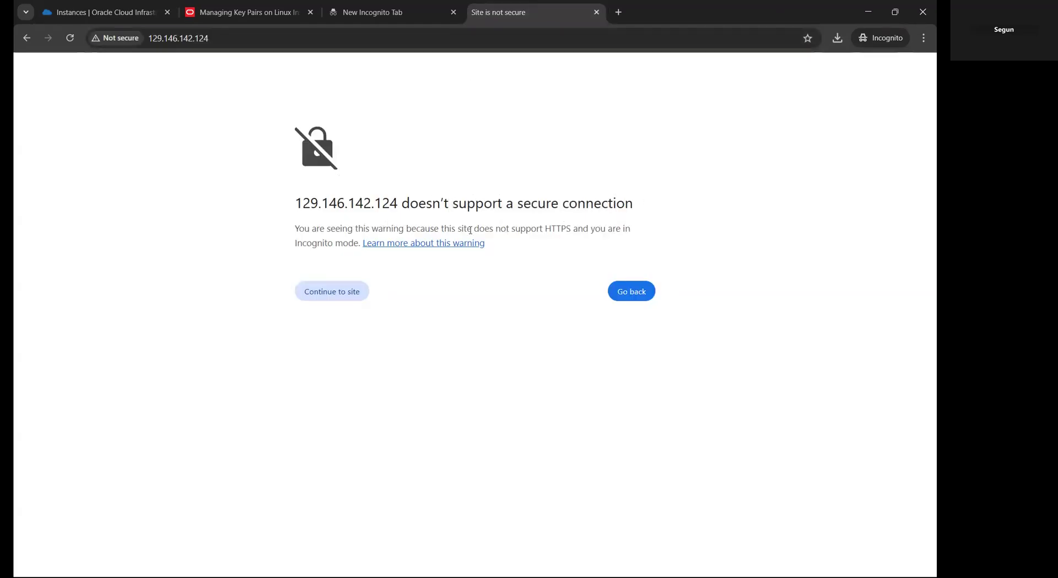
{"action": "left_click_drag", "start_coordinate": [642, 229], "coordinate": [425, 224]}
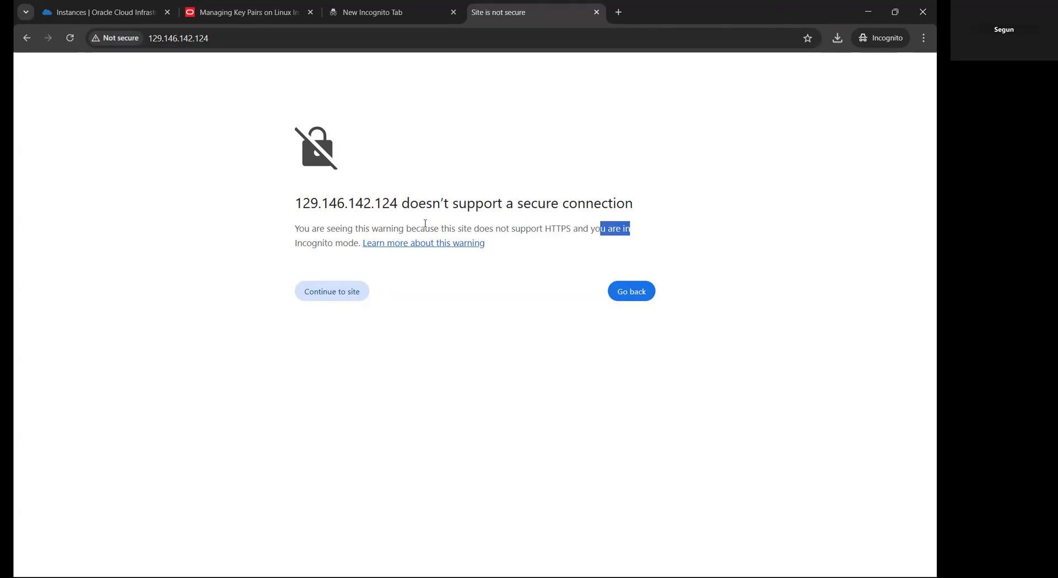
{"action": "left_click", "coordinate": [228, 39]}
{"action": "left_click", "coordinate": [232, 38]}
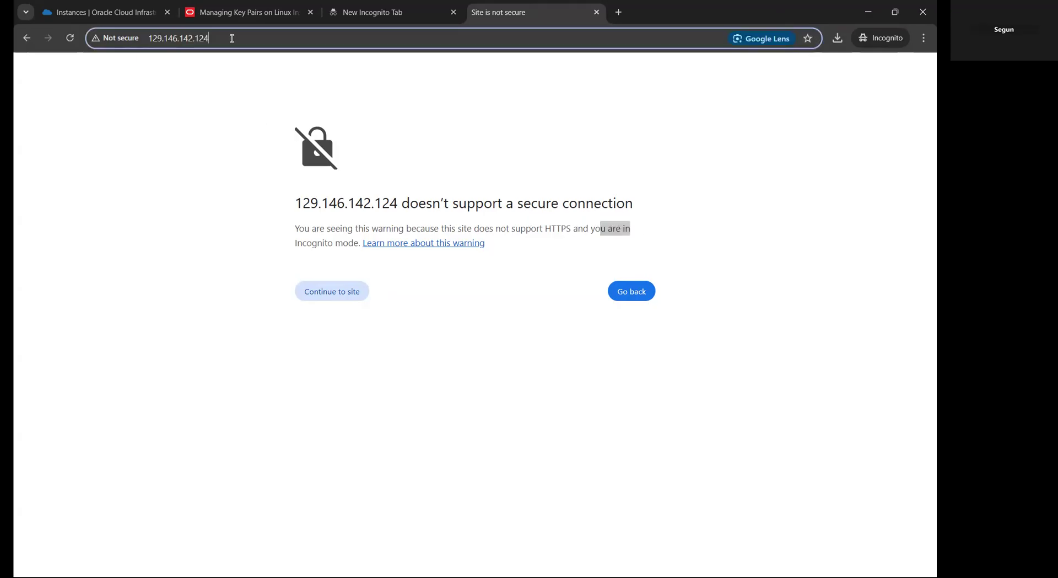
{"action": "type", "text": ":8"}
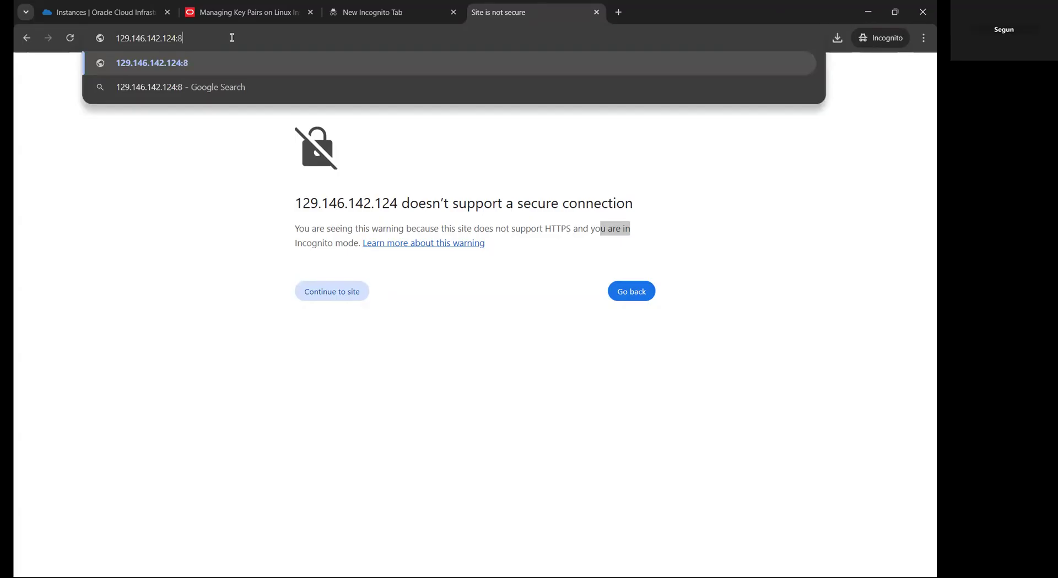
{"action": "type", "text": "0"}
{"action": "key", "text": "Return"}
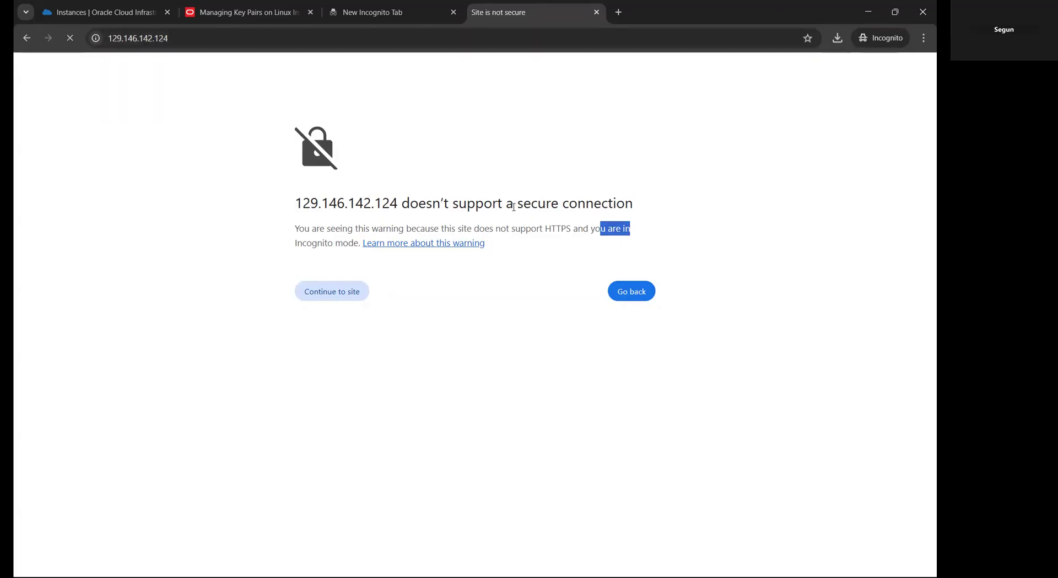
{"action": "left_click", "coordinate": [270, 39]}
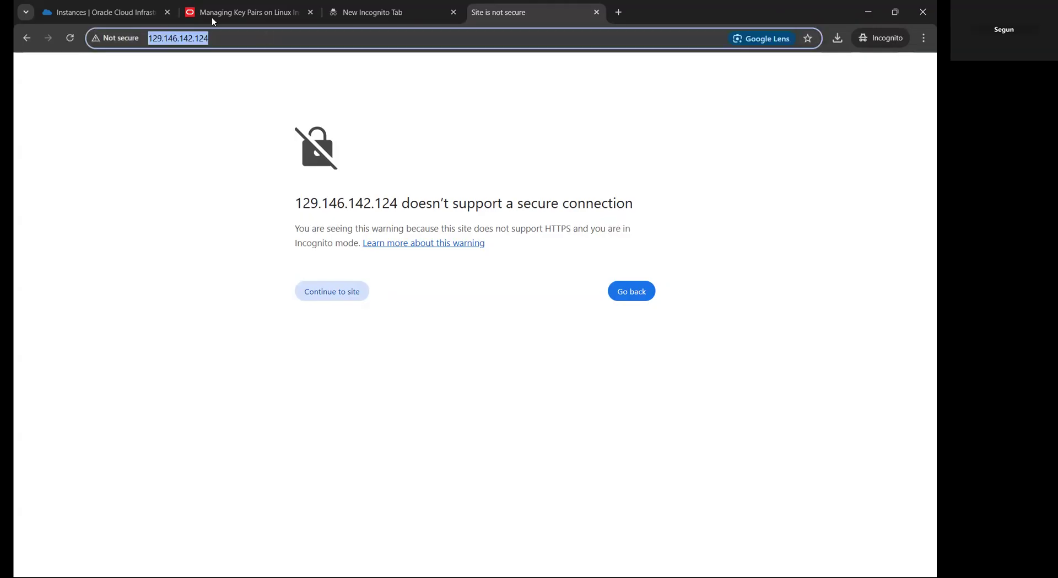
- Reopen webserver01 from the compute instances list and examine its network, launch and shape details and its resources
{"action": "left_click", "coordinate": [104, 12]}
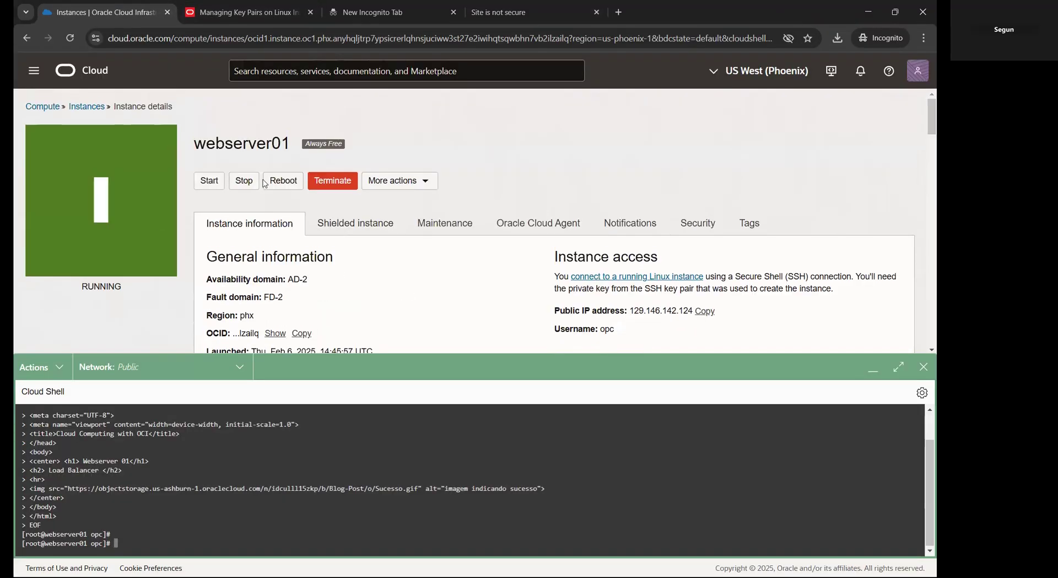
{"action": "left_click", "coordinate": [87, 106]}
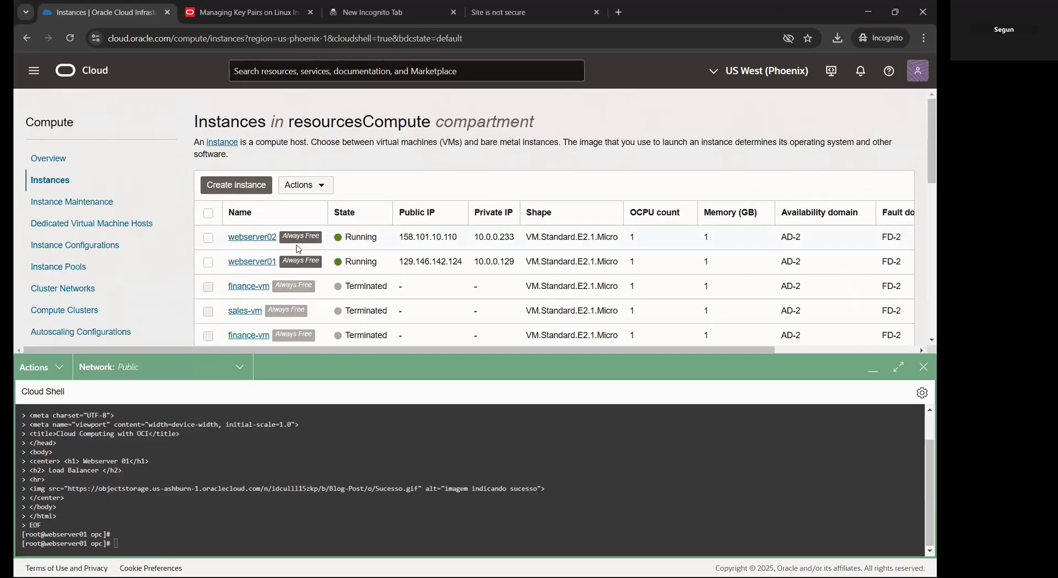
{"action": "left_click", "coordinate": [255, 261]}
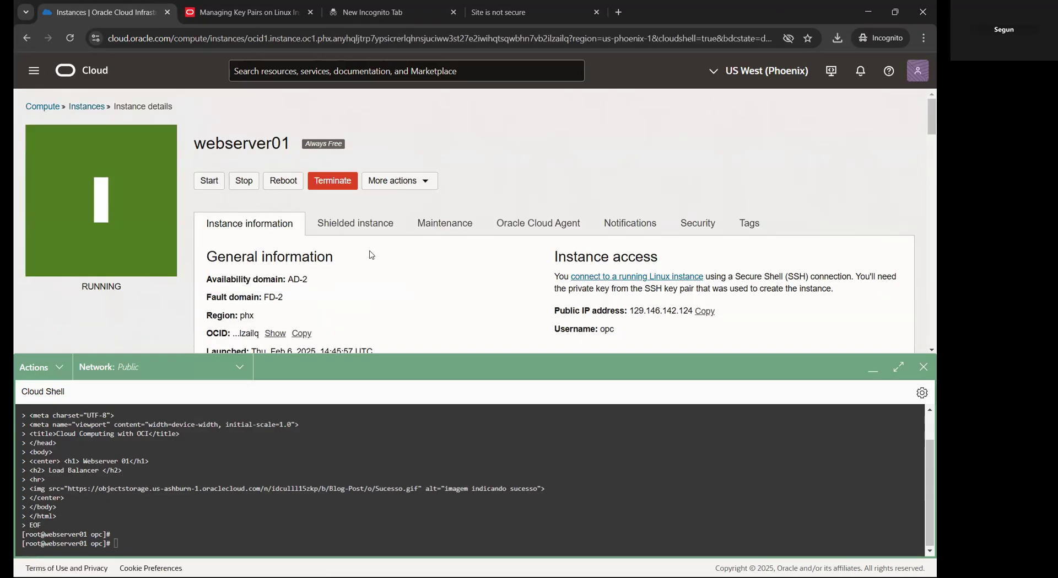
{"action": "scroll", "coordinate": [372, 255], "scroll_direction": "down", "scroll_amount": 3}
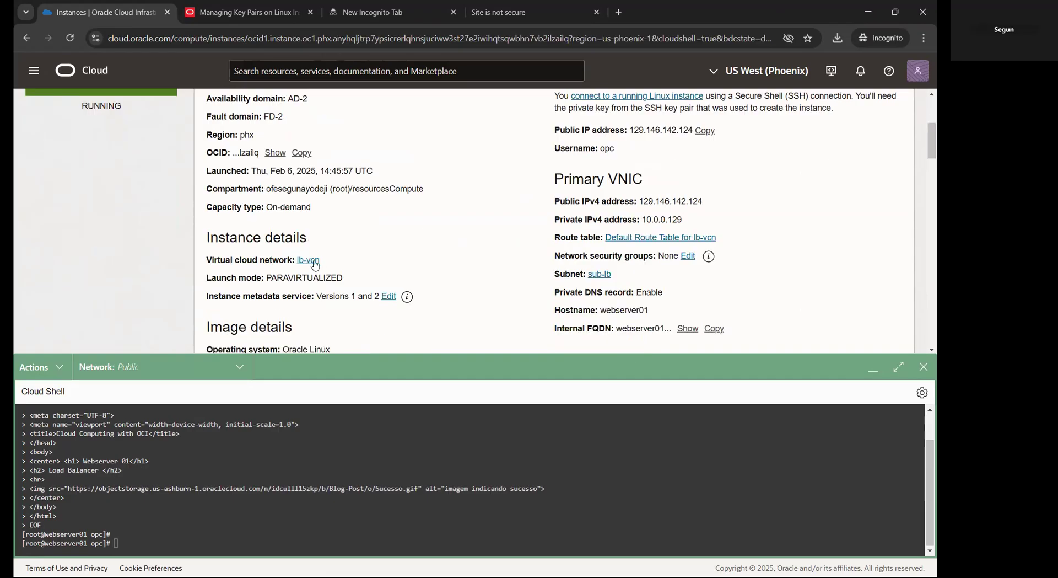
{"action": "scroll", "coordinate": [316, 265], "scroll_direction": "down", "scroll_amount": 2}
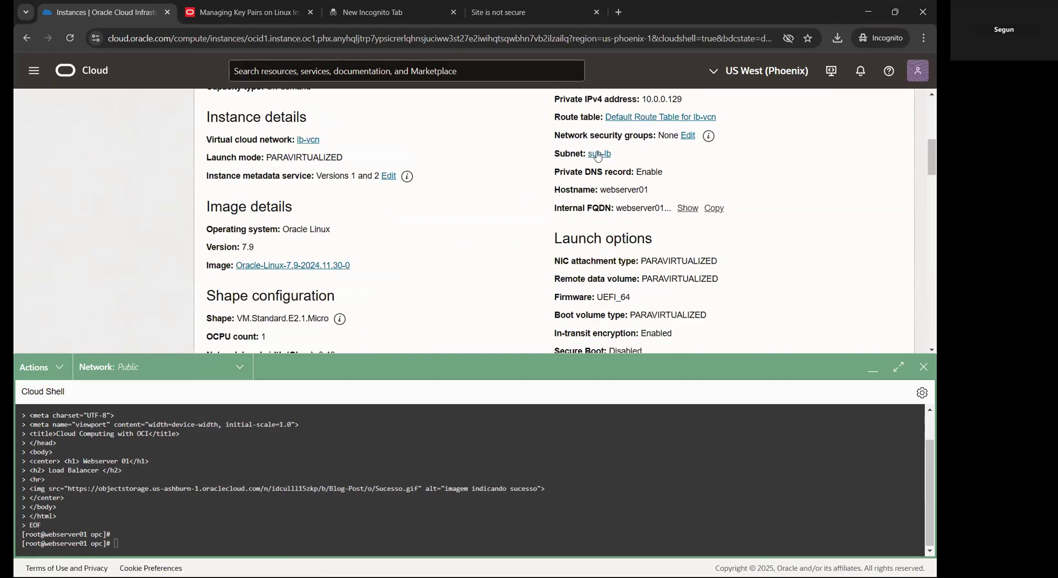
{"action": "scroll", "coordinate": [659, 162], "scroll_direction": "down", "scroll_amount": 2}
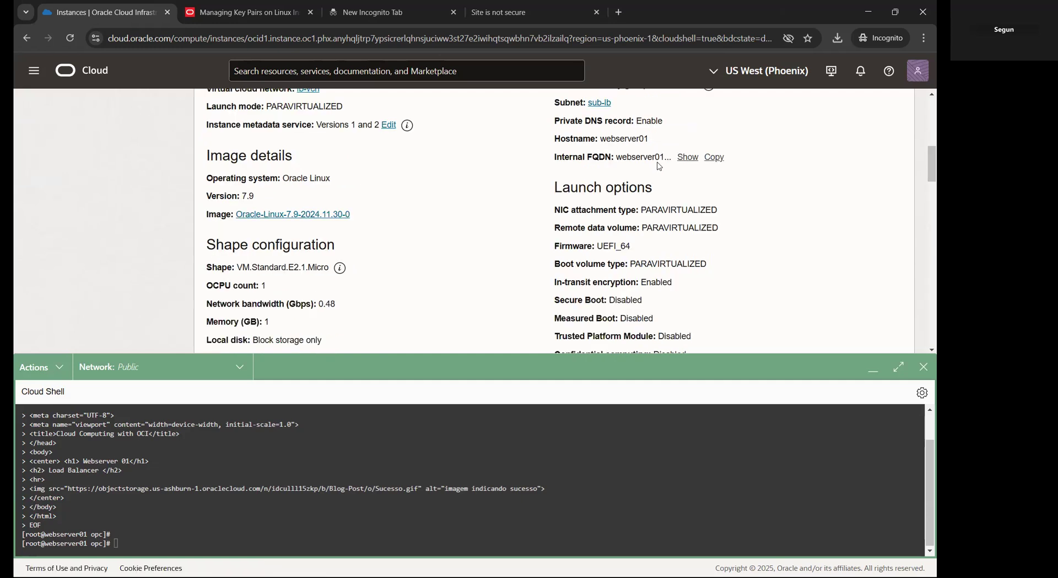
{"action": "scroll", "coordinate": [659, 162], "scroll_direction": "down", "scroll_amount": 4}
{"action": "scroll", "coordinate": [661, 167], "scroll_direction": "down", "scroll_amount": 6}
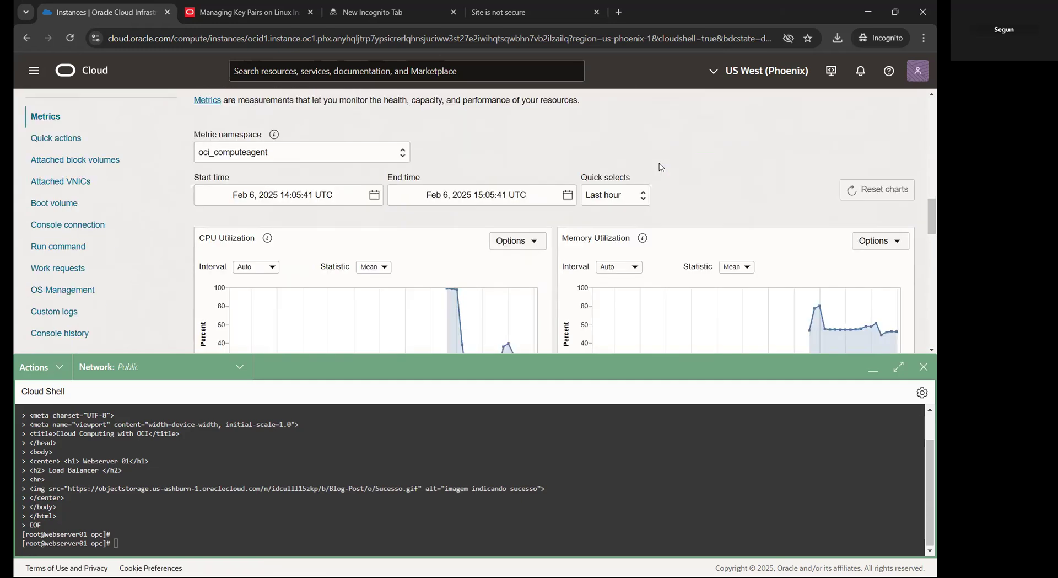
{"action": "scroll", "coordinate": [661, 167], "scroll_direction": "up", "scroll_amount": 10}
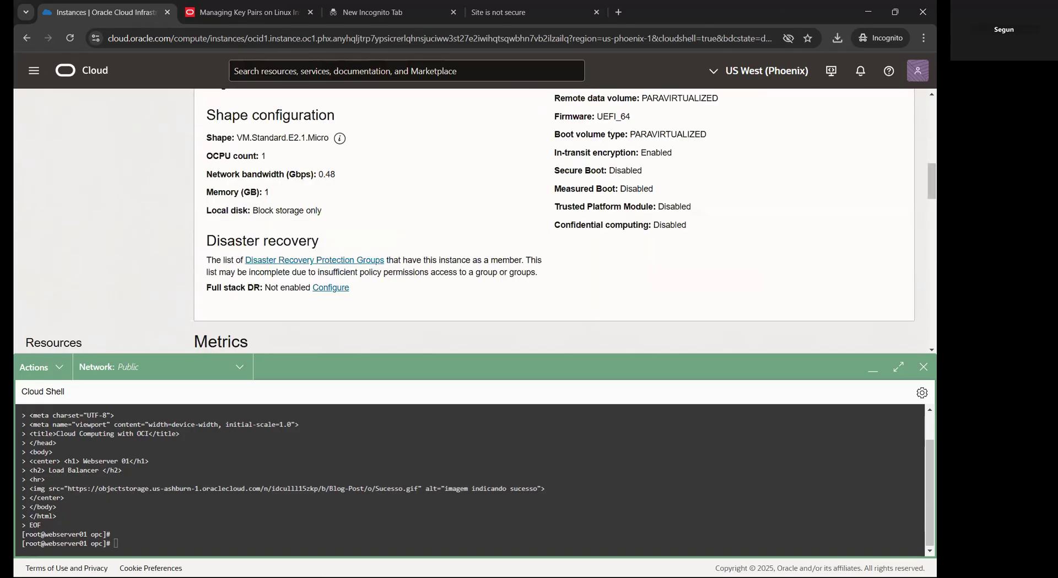
- Minimize Cloud Shell, leave the webserver01 details and open the Virtual Cloud Networks list under Networking
{"action": "left_click", "coordinate": [873, 369]}
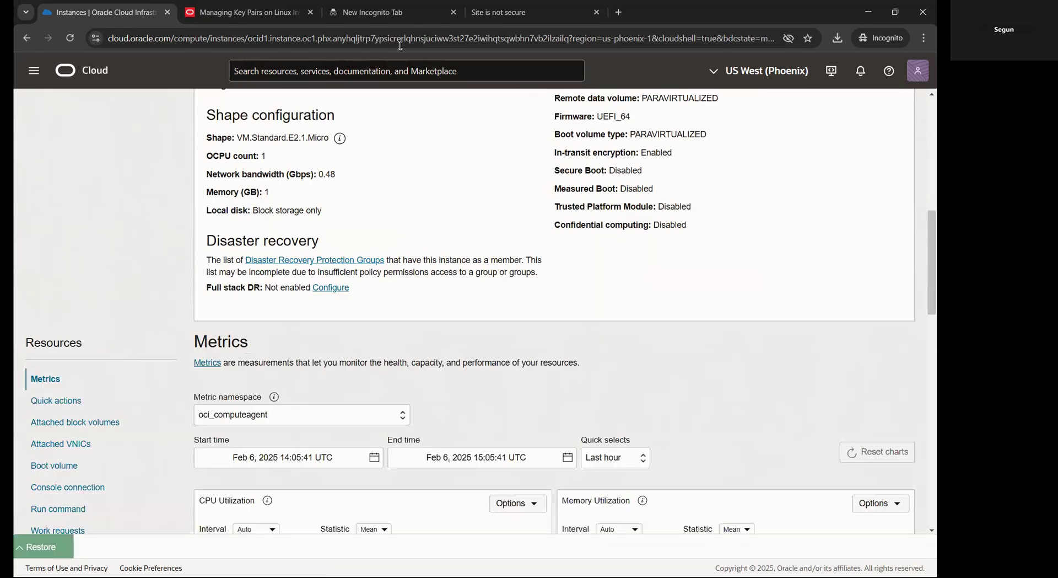
{"action": "scroll", "coordinate": [349, 228], "scroll_direction": "up", "scroll_amount": 10}
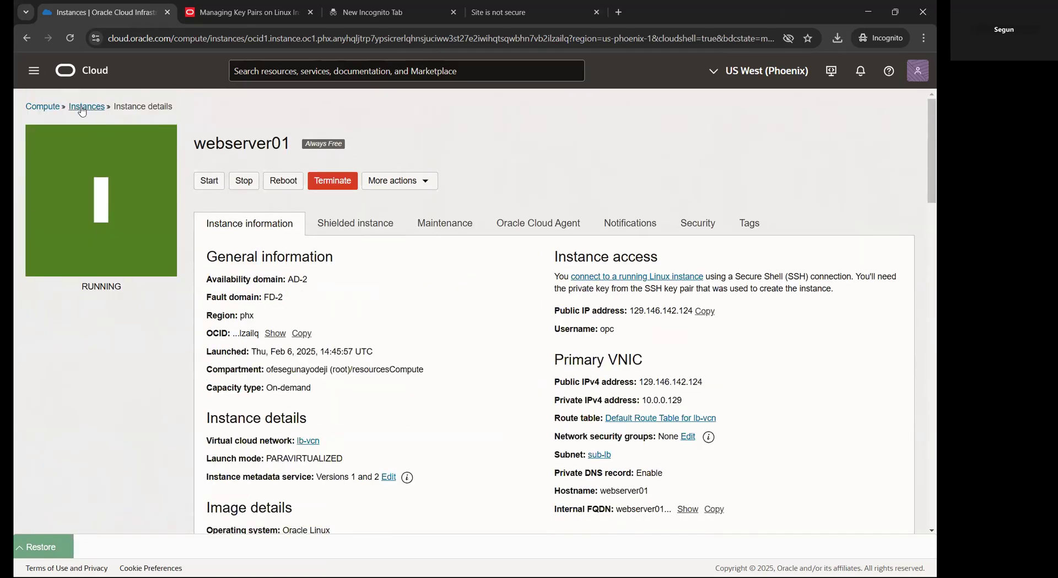
{"action": "left_click", "coordinate": [86, 113]}
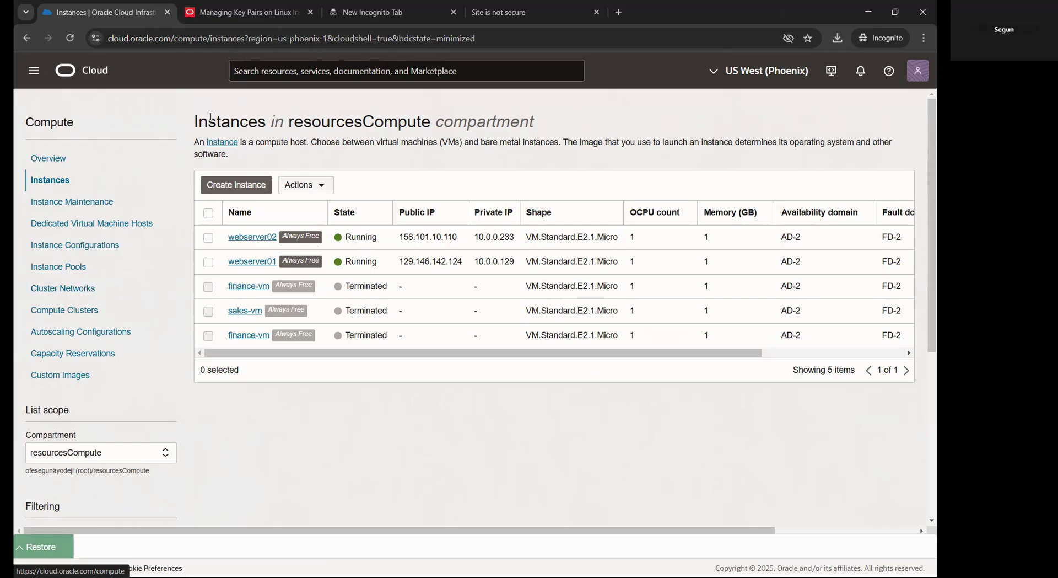
{"action": "left_click", "coordinate": [34, 71]}
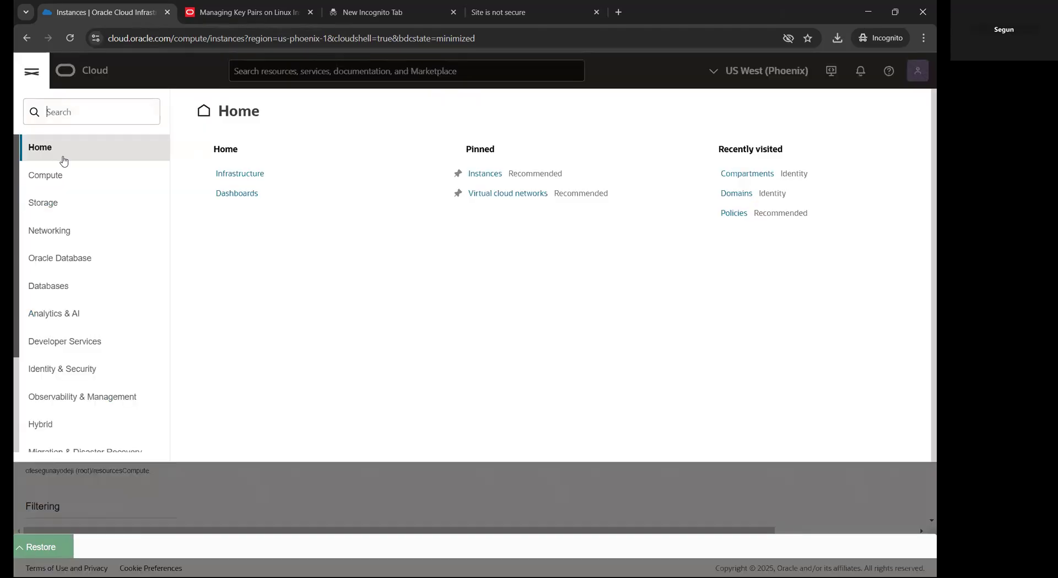
{"action": "left_click", "coordinate": [59, 231]}
{"action": "left_click", "coordinate": [248, 177]}
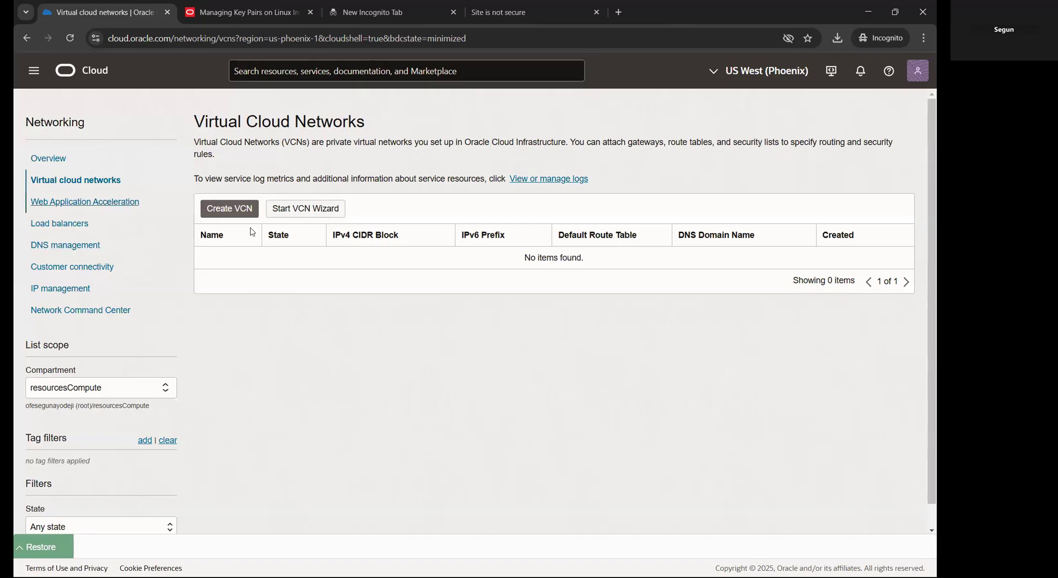
- Switch the VCN list to the resourcesNetworking compartment and open the sub-lb subnet of lb-vcn
{"action": "left_click", "coordinate": [88, 387]}
{"action": "left_click", "coordinate": [89, 436]}
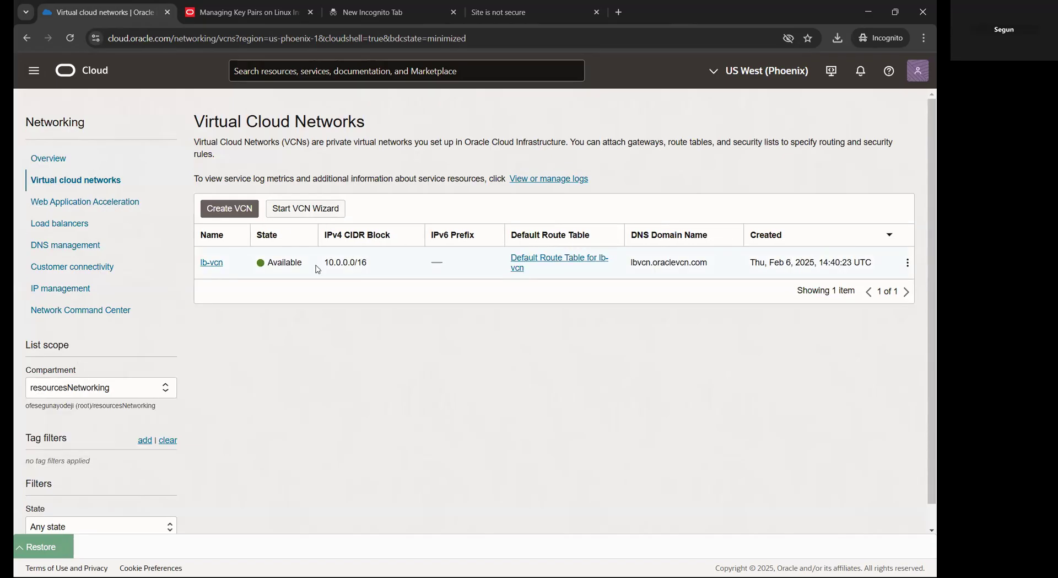
{"action": "left_click", "coordinate": [212, 263]}
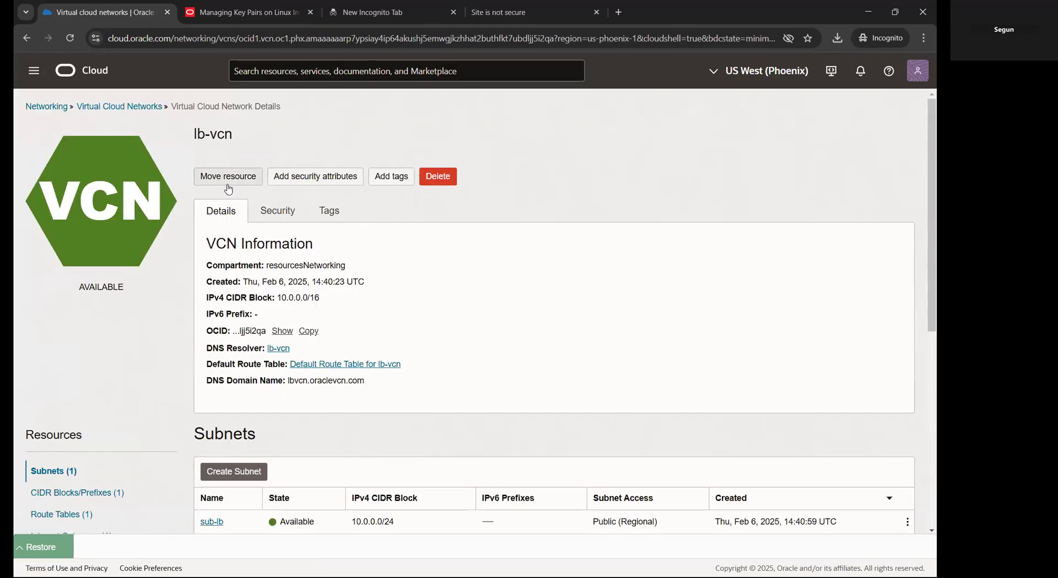
{"action": "scroll", "coordinate": [103, 392], "scroll_direction": "down", "scroll_amount": 4}
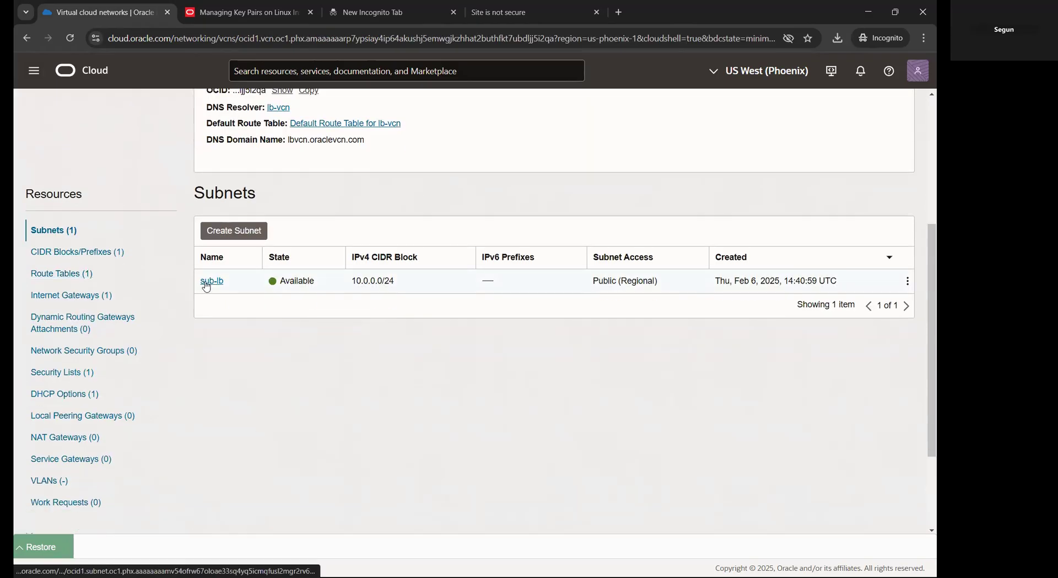
{"action": "left_click", "coordinate": [215, 282]}
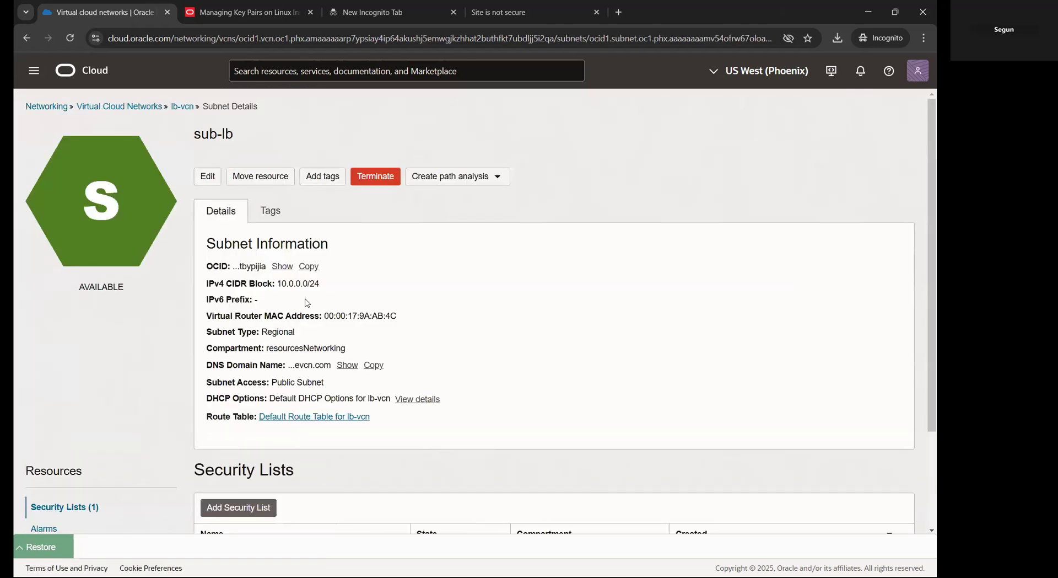
- Open the subnet's Default Security List for lb-vcn and examine its ingress rule for TCP port 80
{"action": "scroll", "coordinate": [307, 304], "scroll_direction": "down", "scroll_amount": 3}
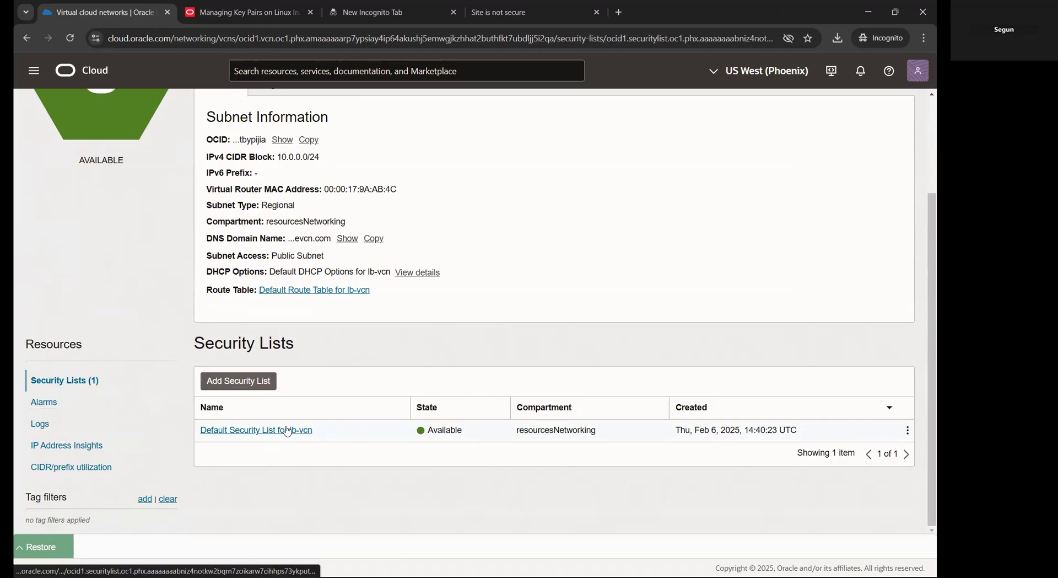
{"action": "left_click", "coordinate": [282, 430]}
{"action": "scroll", "coordinate": [425, 347], "scroll_direction": "down", "scroll_amount": 3}
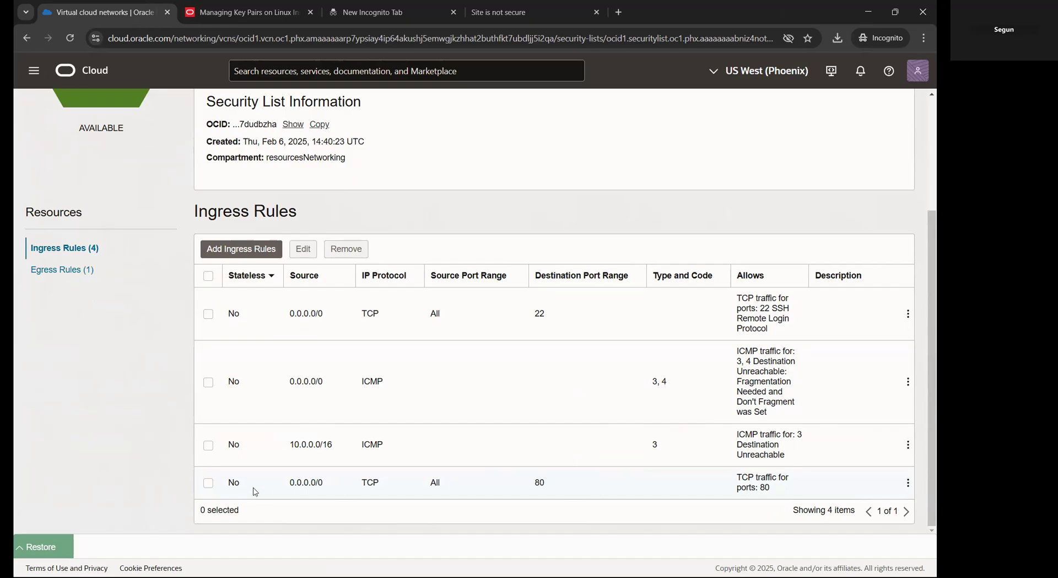
{"action": "left_click_drag", "start_coordinate": [467, 490], "coordinate": [235, 482]}
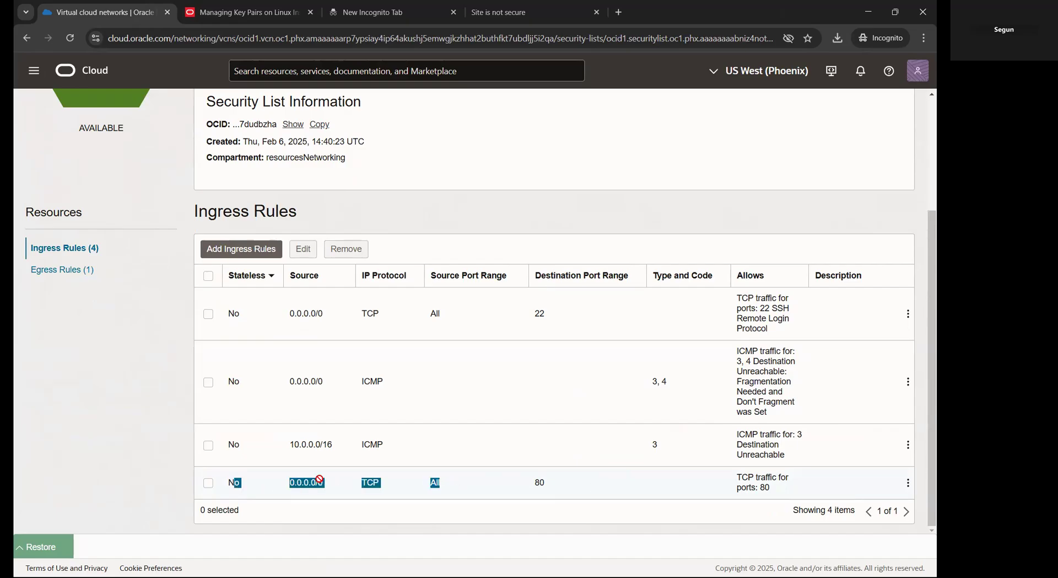
{"action": "left_click", "coordinate": [290, 486]}
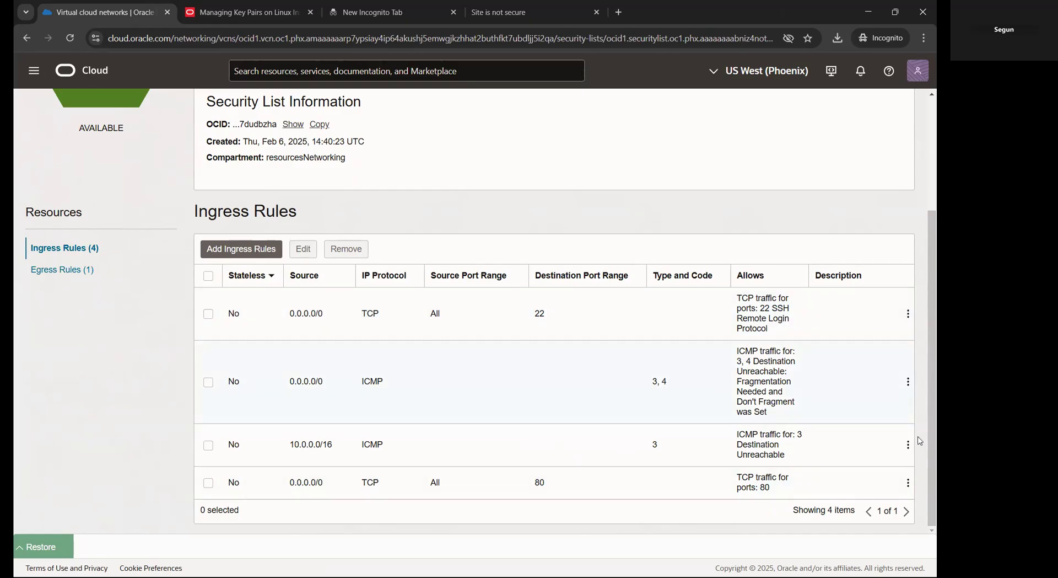
- Check the web server's browser page again, then return to the security list and re-examine its ingress rules
{"action": "left_click", "coordinate": [504, 14]}
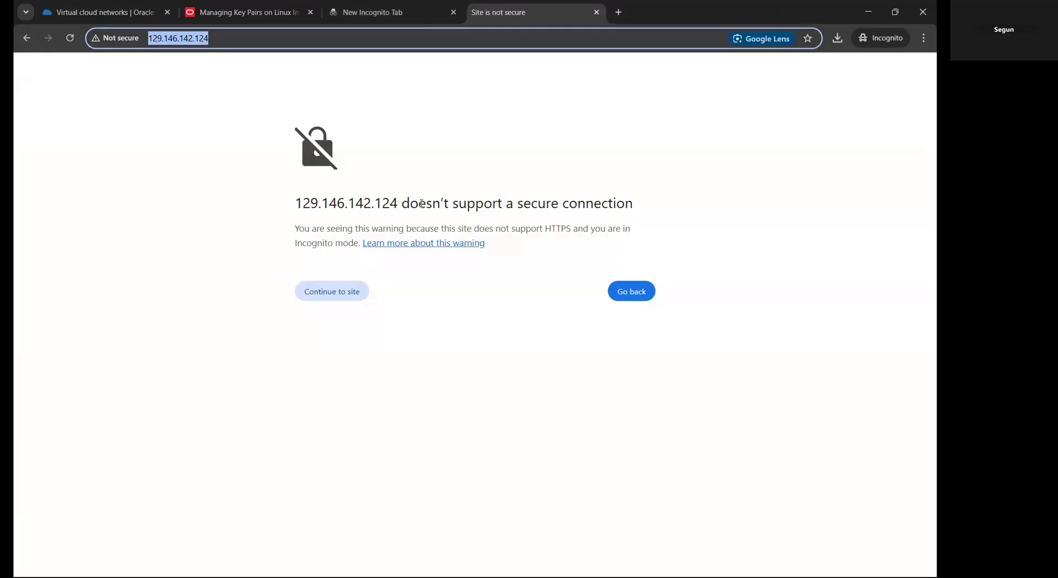
{"action": "left_click", "coordinate": [394, 12]}
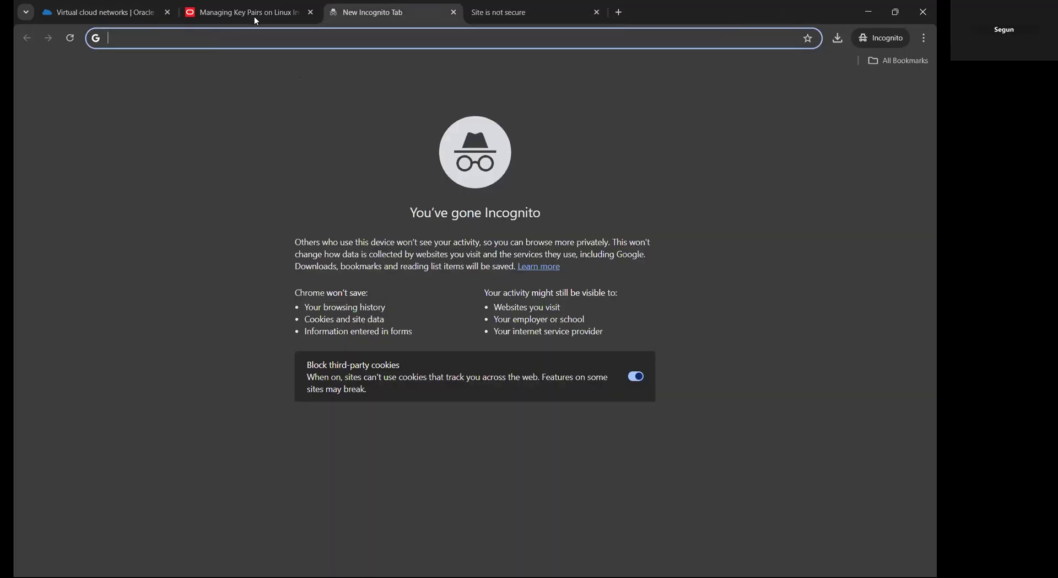
{"action": "left_click", "coordinate": [115, 16]}
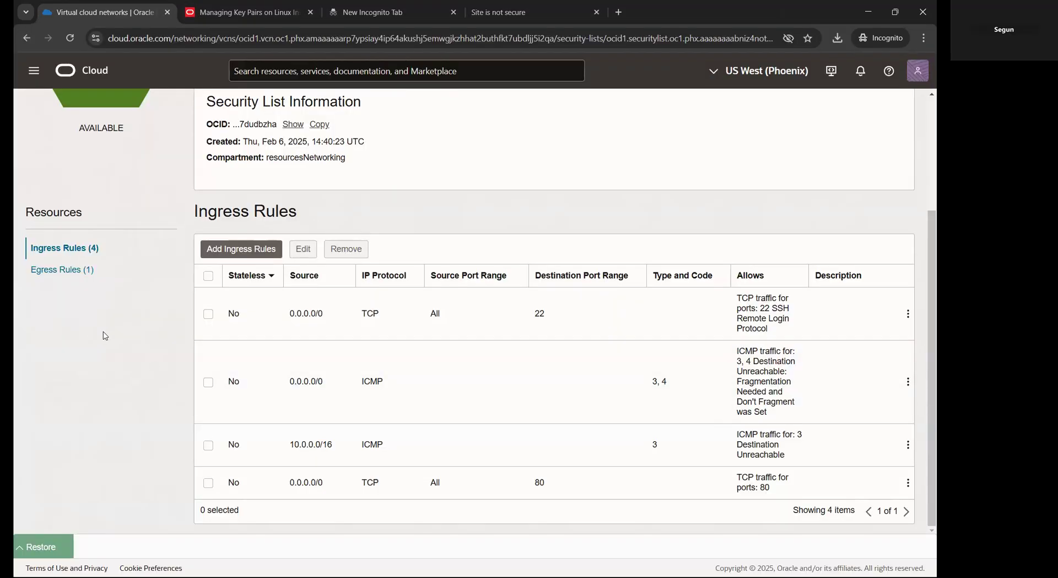
{"action": "scroll", "coordinate": [105, 333], "scroll_direction": "up", "scroll_amount": 3}
{"action": "scroll", "coordinate": [127, 328], "scroll_direction": "down", "scroll_amount": 3}
- Restore Cloud Shell and review the commands that wrote /var/www/html/index.html on webserver01
{"action": "left_click", "coordinate": [44, 547]}
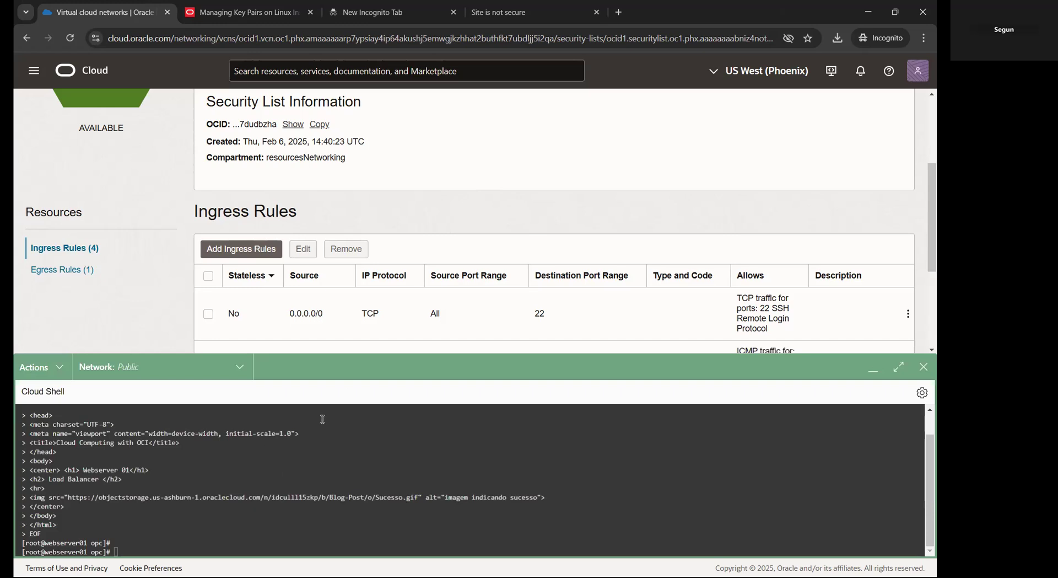
{"action": "scroll", "coordinate": [290, 445], "scroll_direction": "up", "scroll_amount": 1}
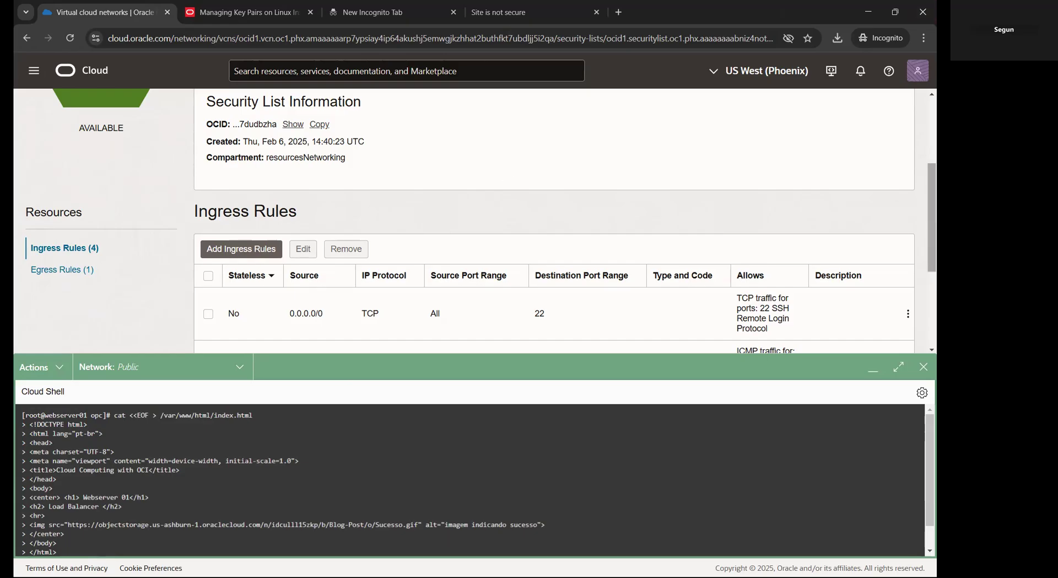
{"action": "key", "text": "alt+Tab"}
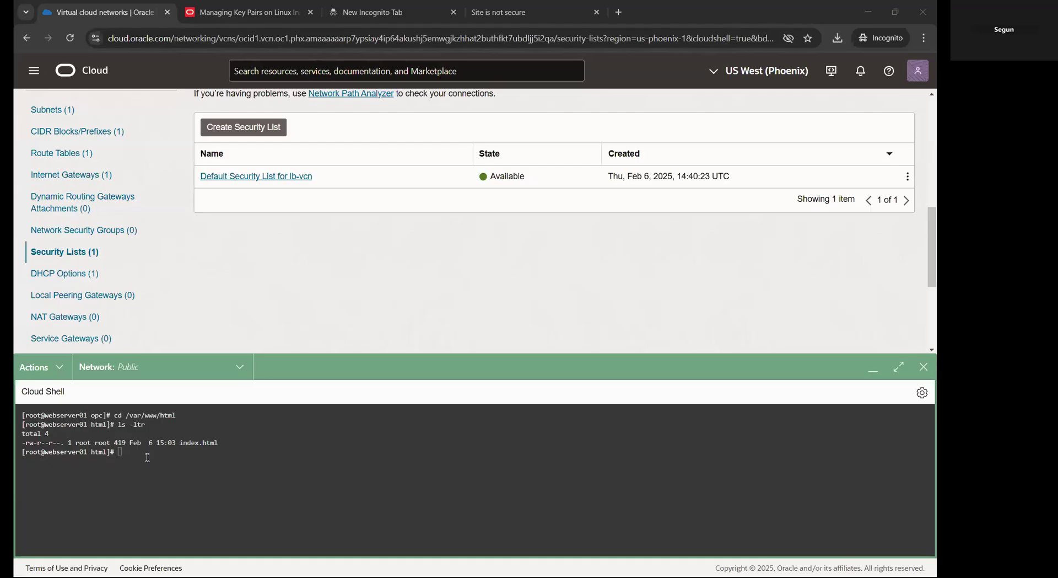
- Exit the root shell and close the SSH session to webserver01
{"action": "left_click", "coordinate": [152, 446]}
{"action": "type", "text": "exi"}
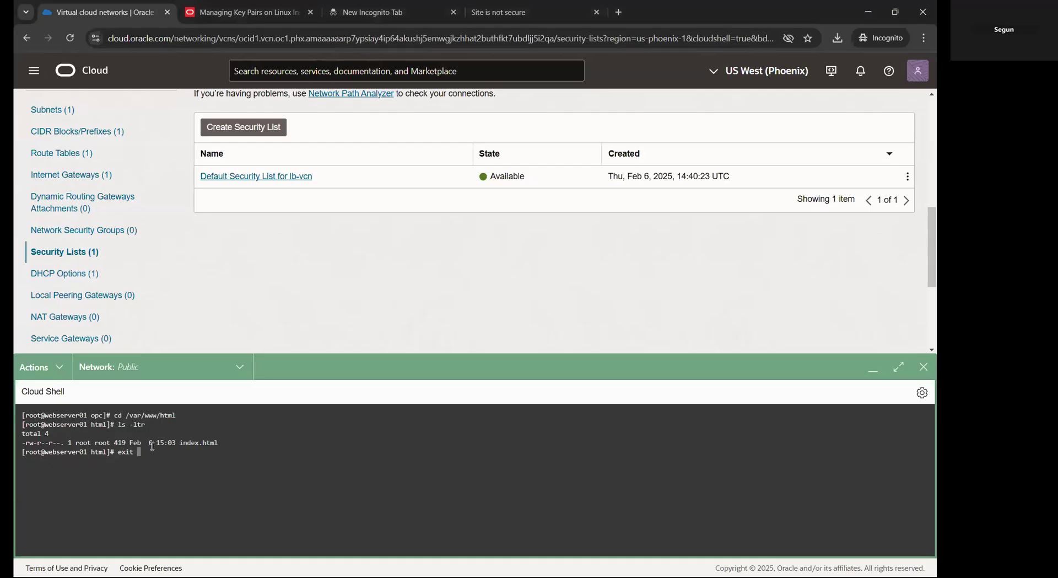
{"action": "type", "text": "t"}
{"action": "key", "text": "Return"}
{"action": "type", "text": "exit"}
{"action": "key", "text": "Return"}
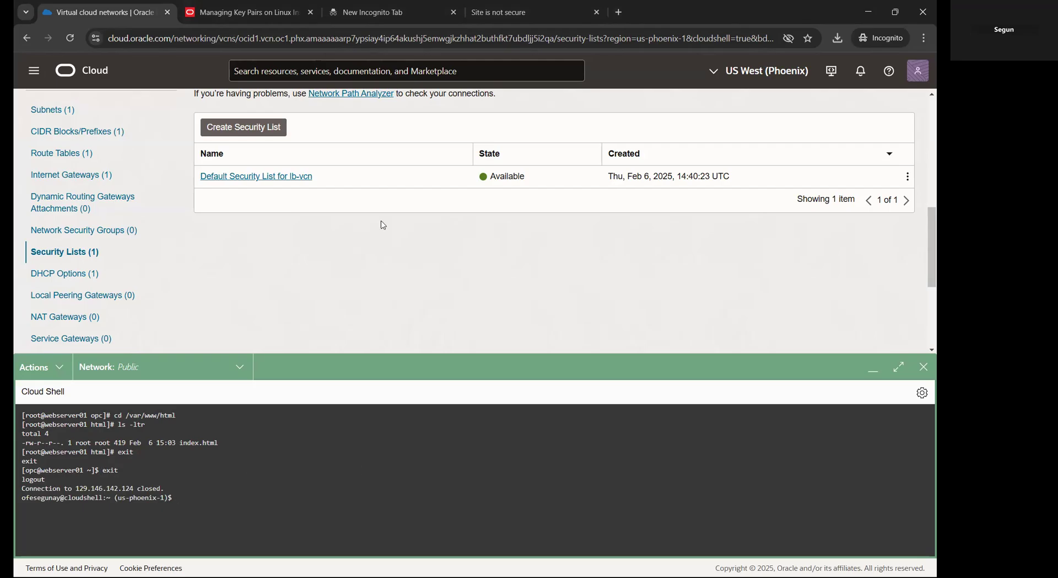
- Open the compute Instances list and switch its compartment to resourcesCompute
{"action": "scroll", "coordinate": [68, 249], "scroll_direction": "up", "scroll_amount": 3}
{"action": "scroll", "coordinate": [99, 226], "scroll_direction": "up", "scroll_amount": 3}
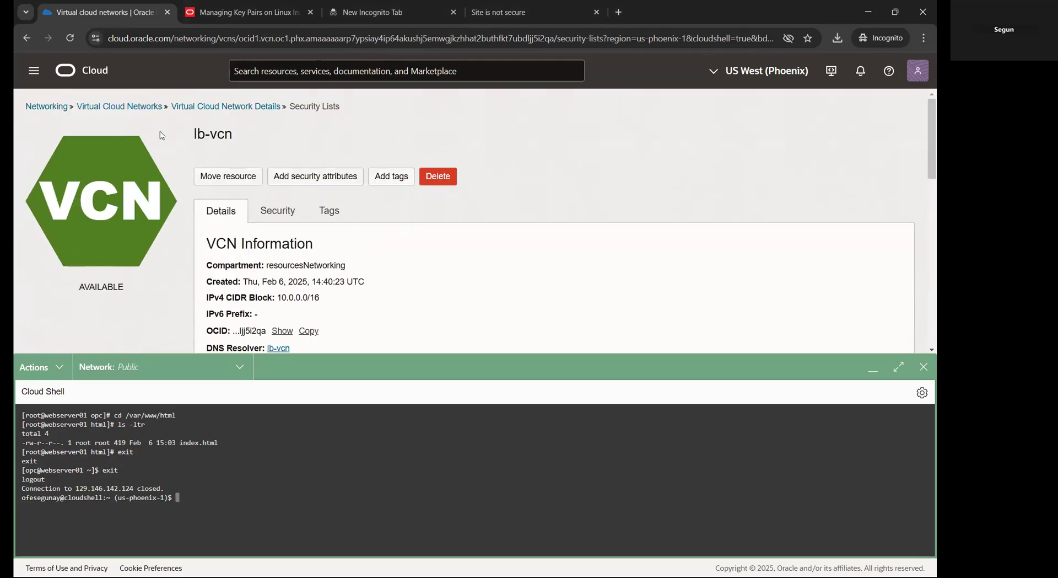
{"action": "left_click", "coordinate": [33, 71]}
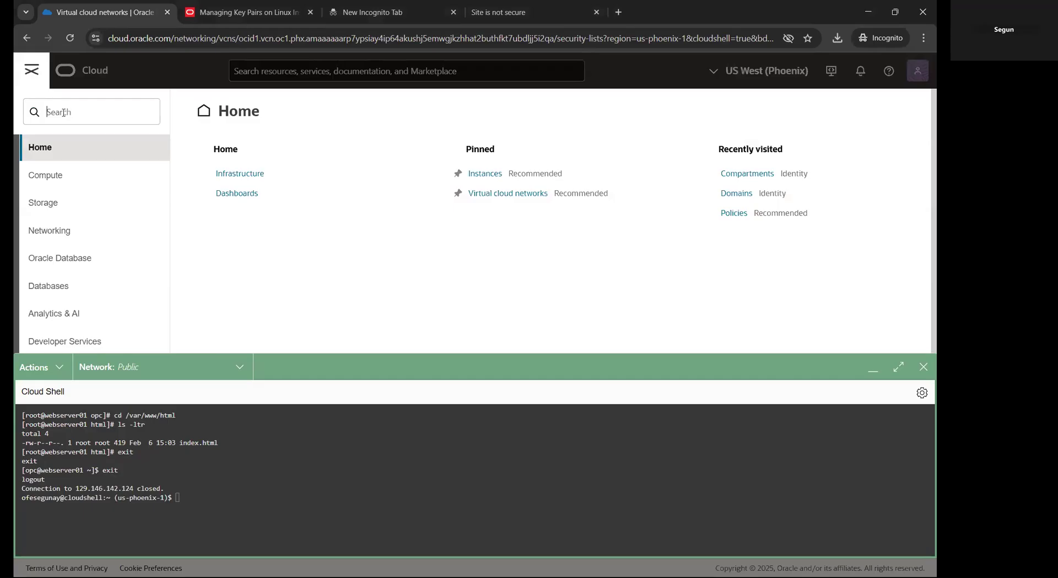
{"action": "left_click", "coordinate": [61, 182]}
{"action": "left_click", "coordinate": [241, 194]}
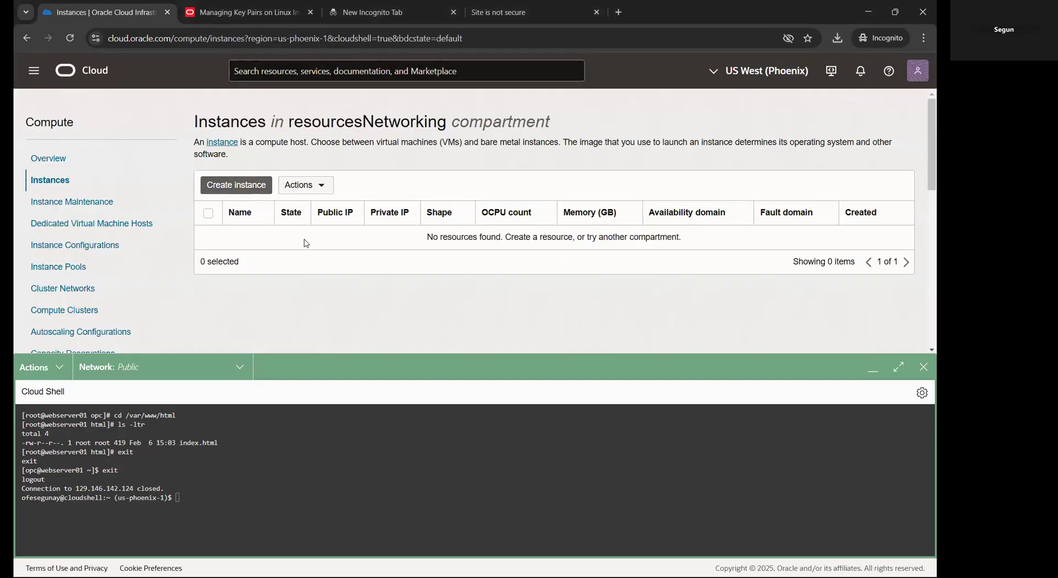
{"action": "scroll", "coordinate": [98, 258], "scroll_direction": "down", "scroll_amount": 6}
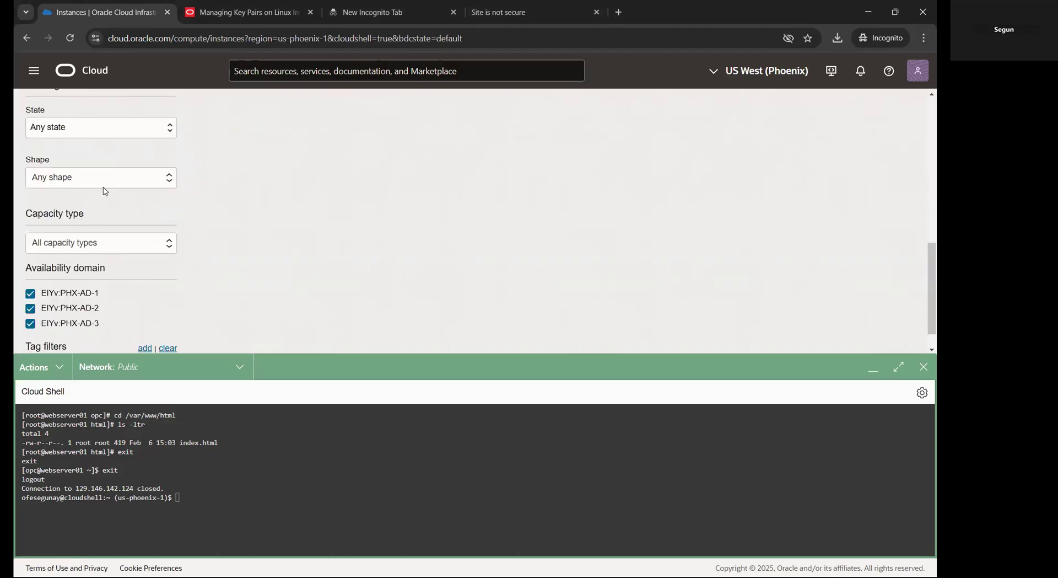
{"action": "scroll", "coordinate": [131, 245], "scroll_direction": "up", "scroll_amount": 5}
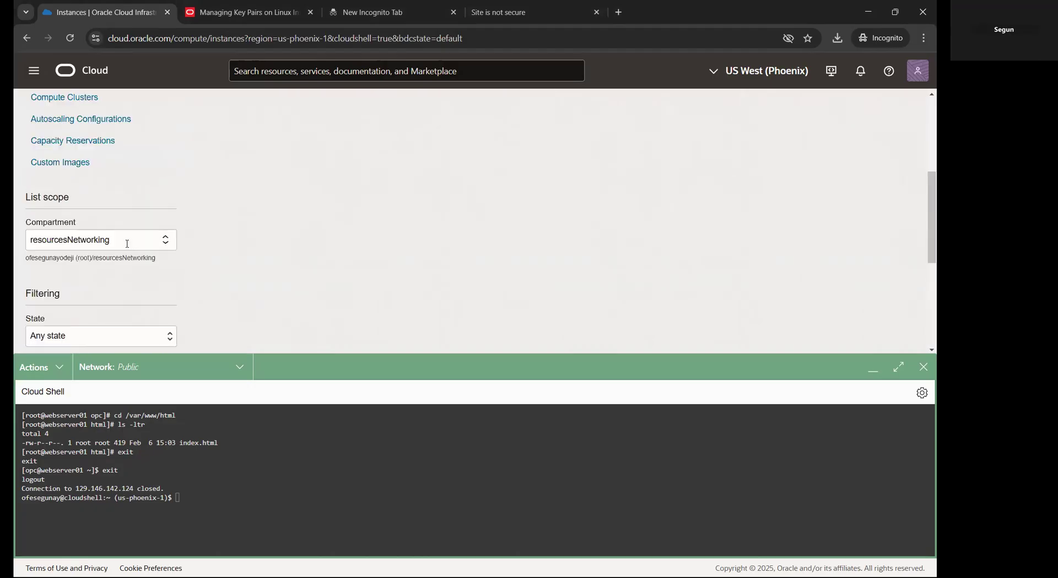
{"action": "left_click", "coordinate": [130, 241]}
{"action": "left_click", "coordinate": [138, 270]}
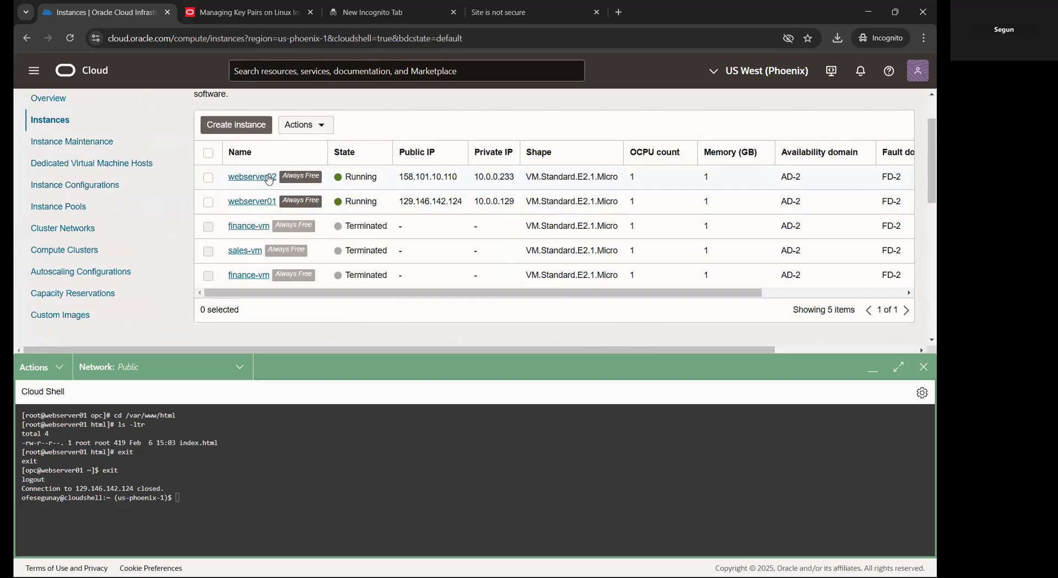
- Open the webserver02 instance and look over its access and primary VNIC details
{"action": "left_click_drag", "start_coordinate": [510, 294], "coordinate": [449, 288]}
{"action": "left_click", "coordinate": [249, 177]}
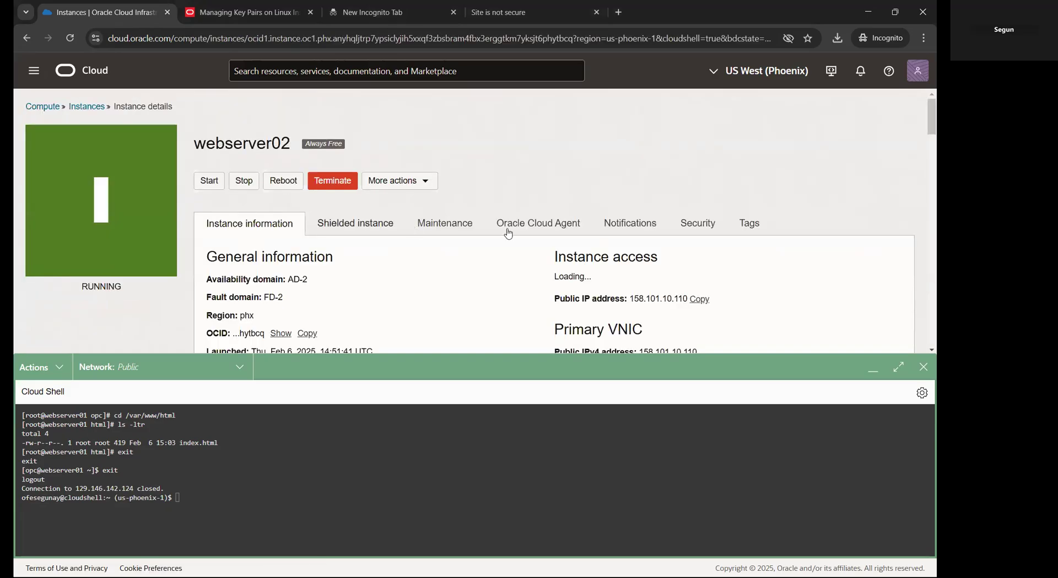
{"action": "scroll", "coordinate": [549, 227], "scroll_direction": "down", "scroll_amount": 3}
{"action": "scroll", "coordinate": [549, 227], "scroll_direction": "up", "scroll_amount": 2}
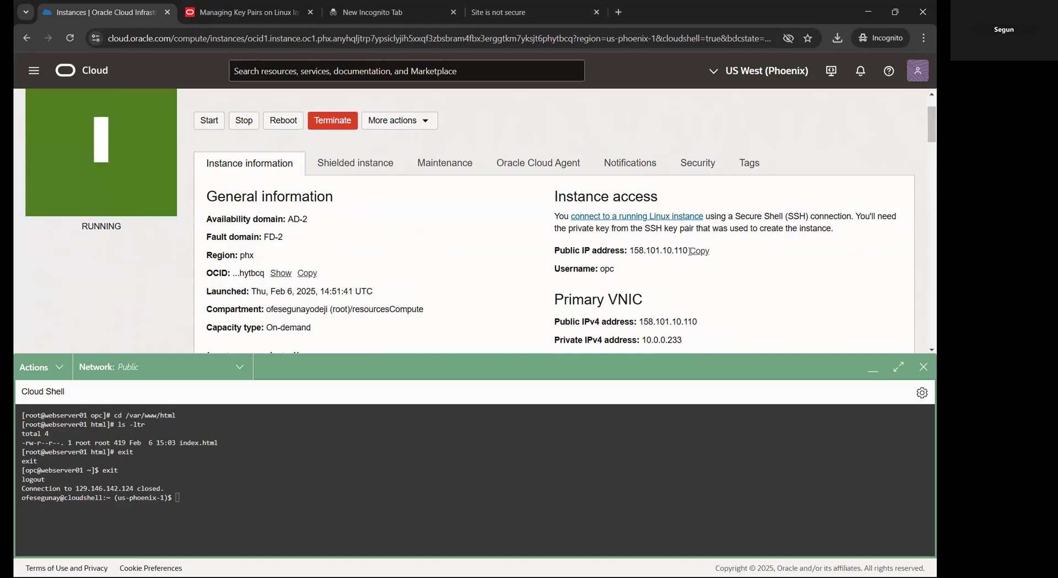
{"action": "scroll", "coordinate": [664, 253], "scroll_direction": "down", "scroll_amount": 1}
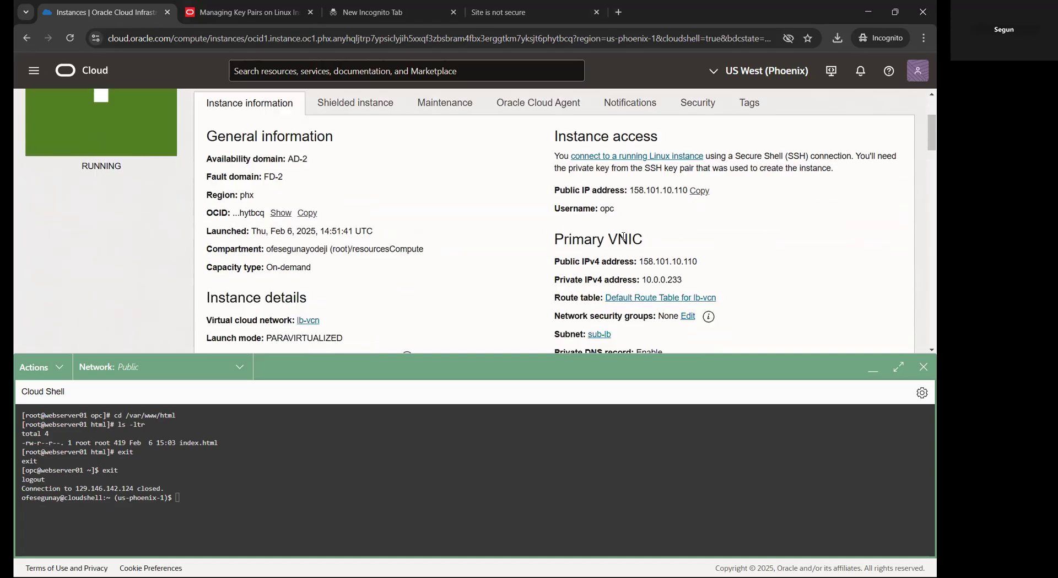
{"action": "left_click", "coordinate": [698, 192]}
{"action": "type", "text": "sh -i webserve"}
{"action": "type", "text": "r02.key opc@"}
{"action": "right_click", "coordinate": [278, 497]}
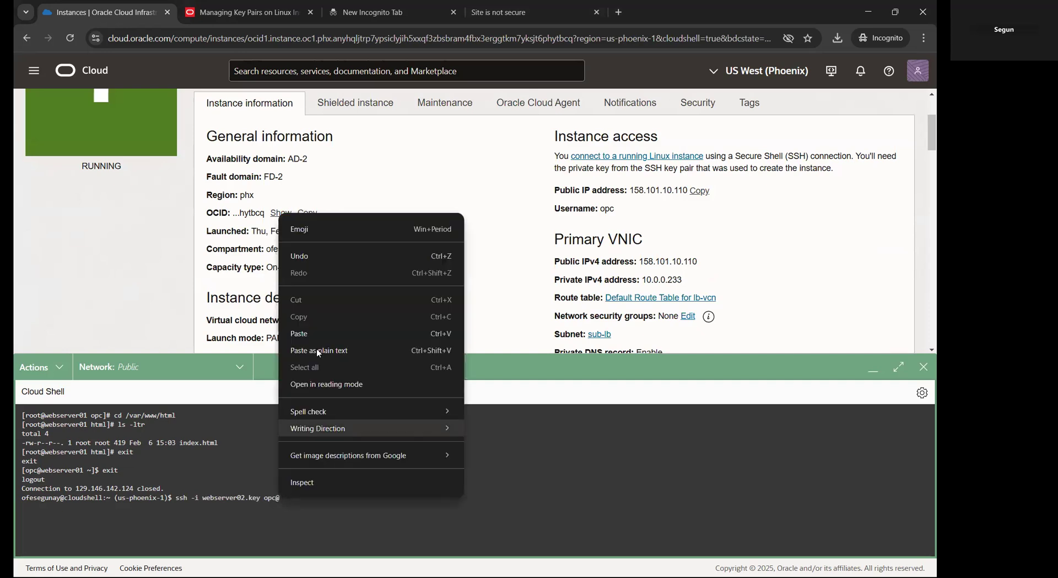
{"action": "left_click", "coordinate": [313, 330]}
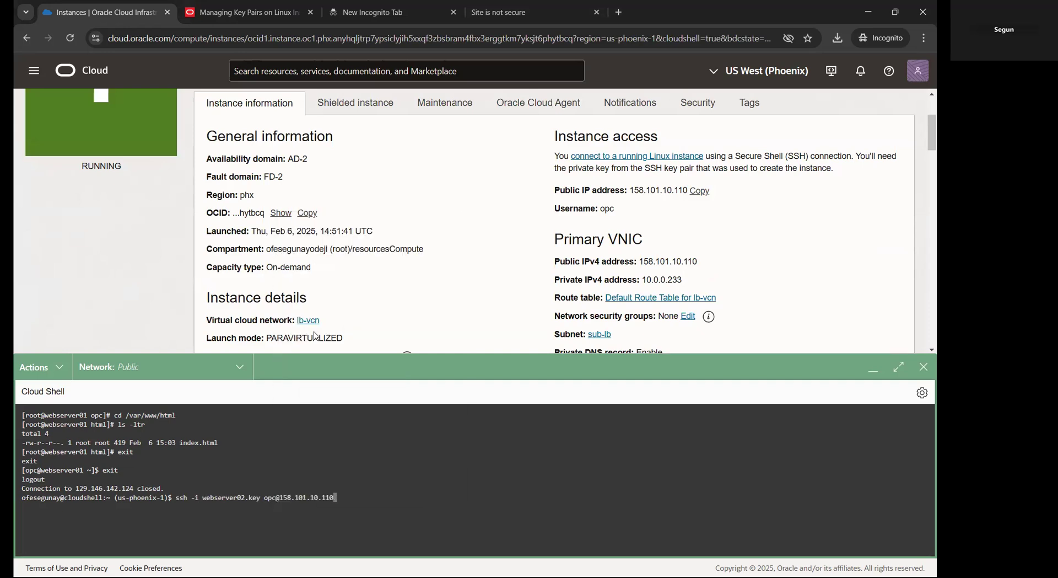
{"action": "key", "text": "Return"}
{"action": "type", "text": "yes"}
{"action": "key", "text": "Return"}
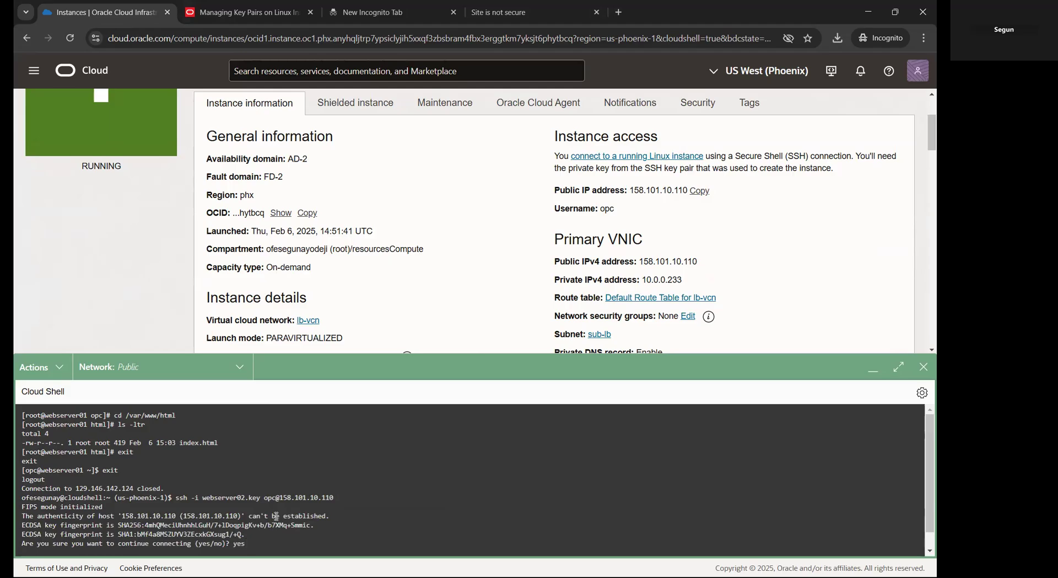
- Maximize Cloud Shell, clear the terminal and set the permissions of webserver02.key to 600
{"action": "left_click", "coordinate": [896, 368]}
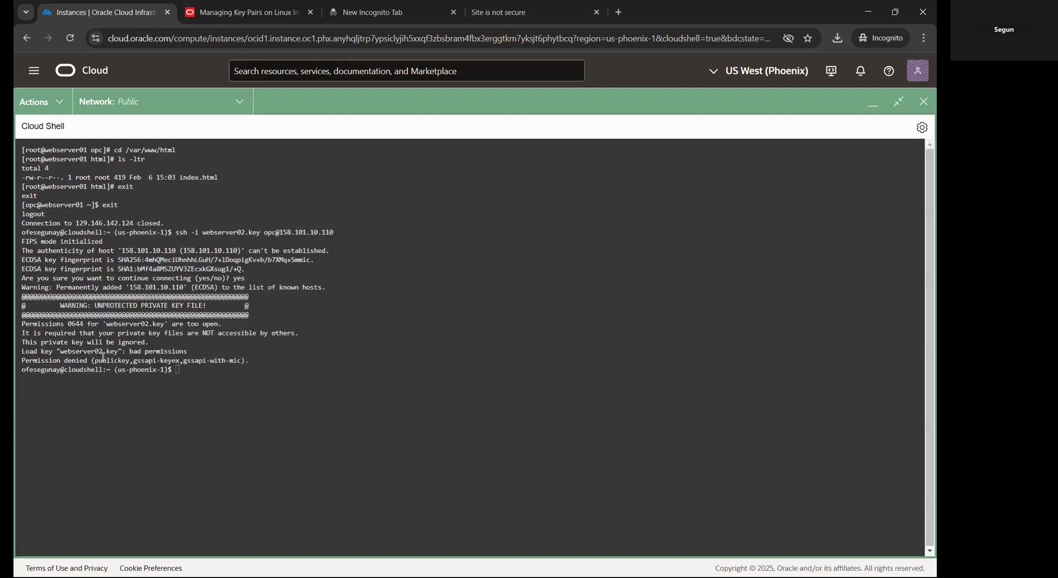
{"action": "type", "text": "c"}
{"action": "key", "text": "BackSpace"}
{"action": "type", "text": "clear"}
{"action": "key", "text": "Return"}
{"action": "type", "text": "chmod 600 webserver"}
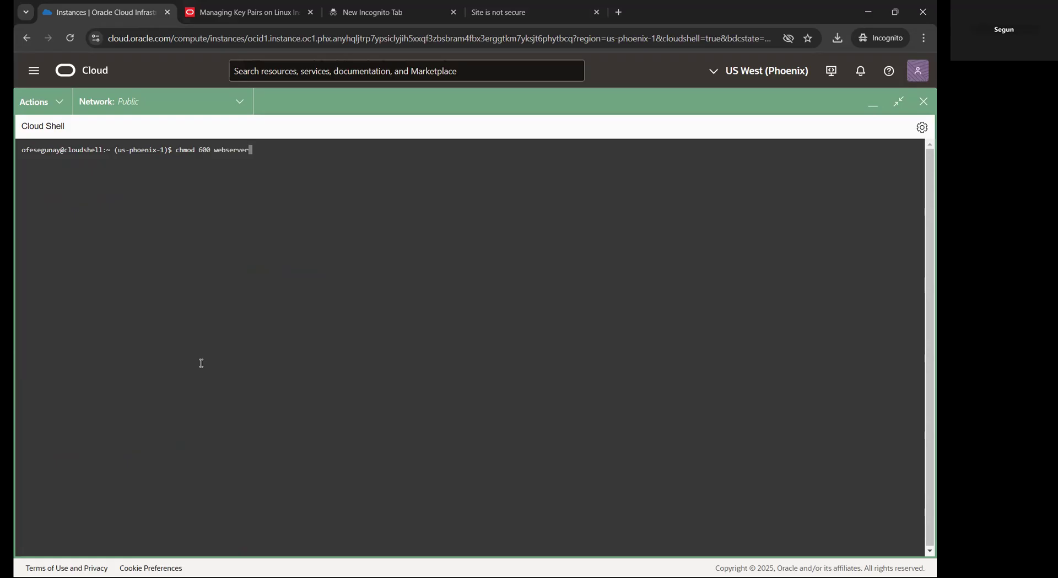
{"action": "type", "text": "02.key"}
{"action": "key", "text": "Return"}
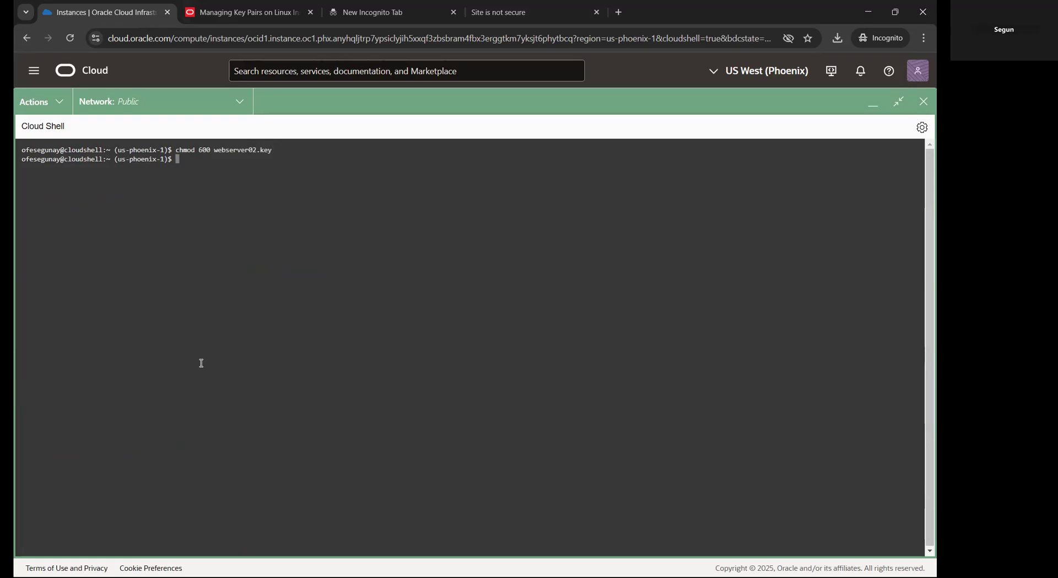
{"action": "key", "text": "Up"}
{"action": "key", "text": "Up"}
{"action": "key", "text": "Up"}
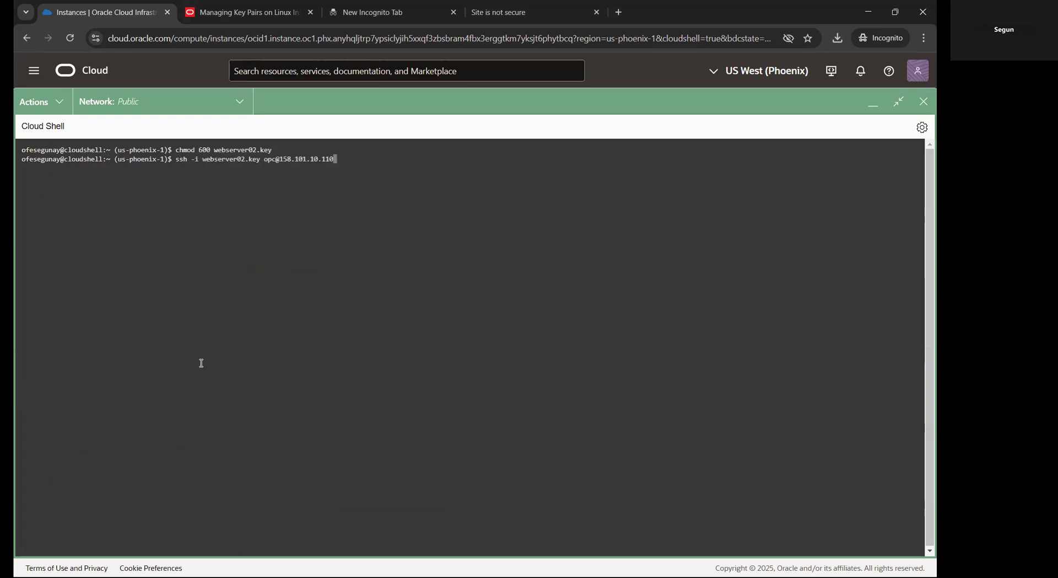
{"action": "key", "text": "Return"}
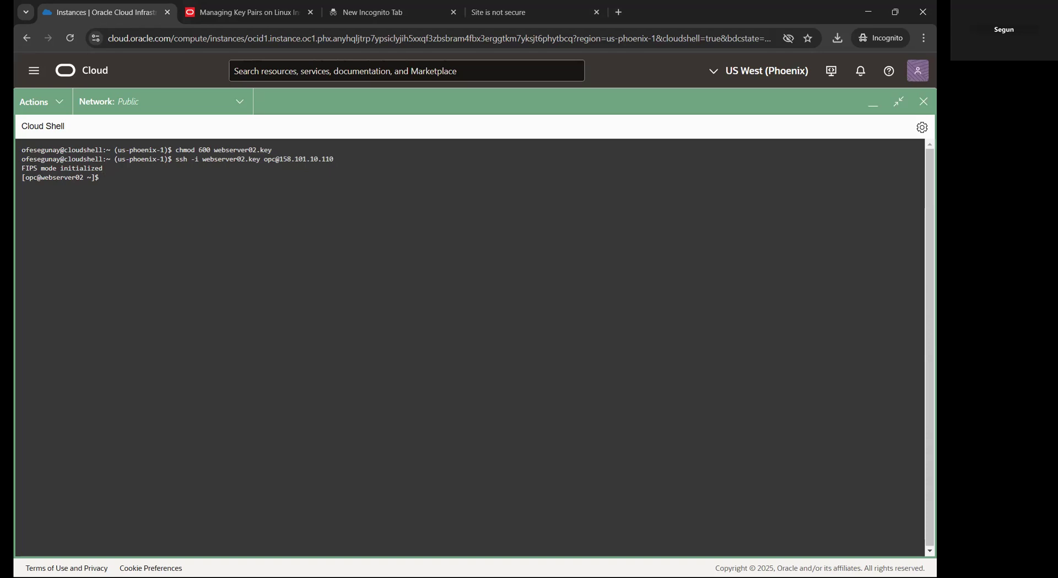
{"action": "key", "text": "alt+Tab"}
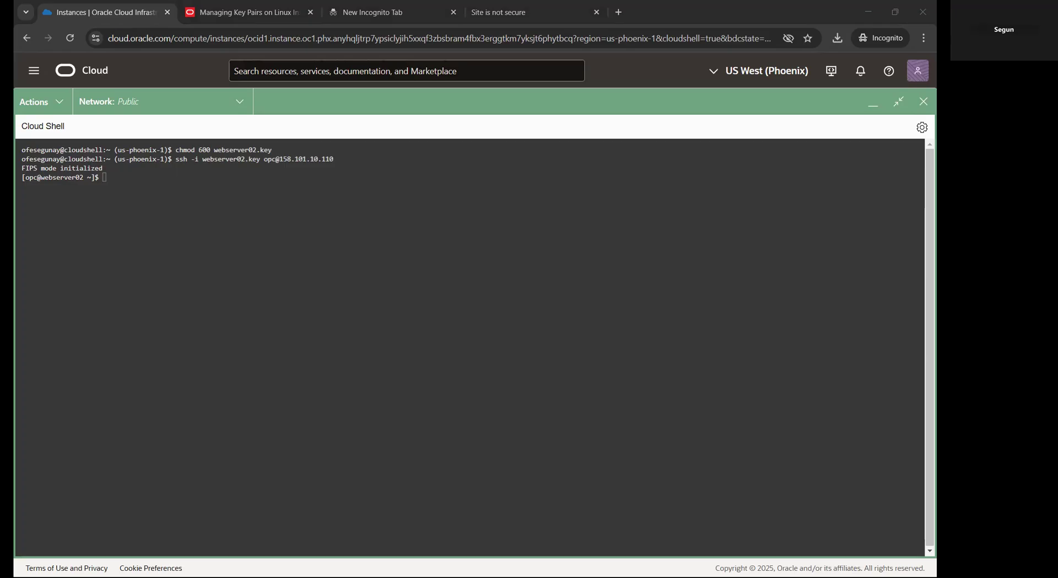
{"action": "left_click", "coordinate": [147, 184]}
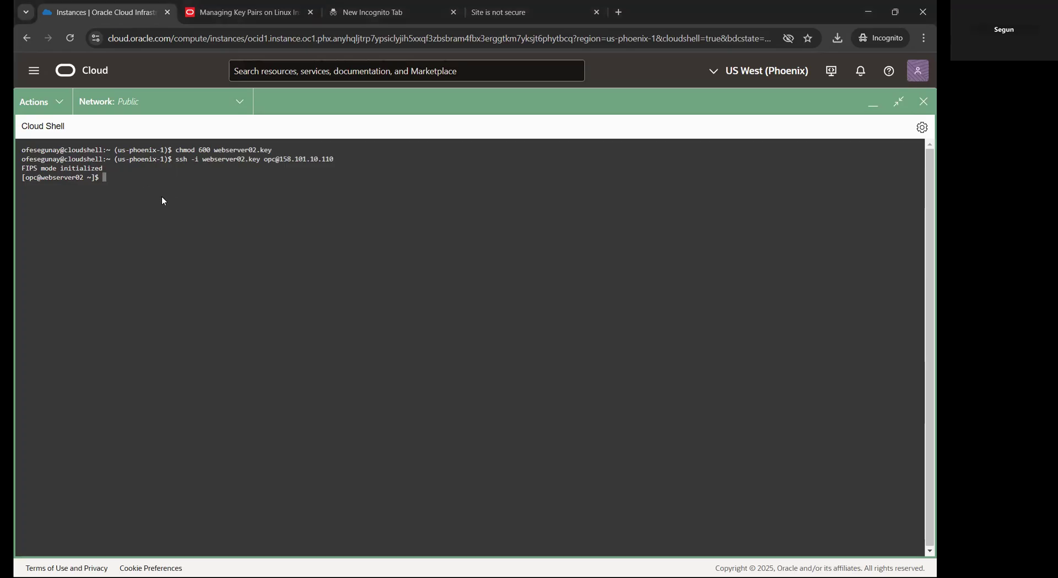
- Install the Apache web server on webserver02 with sudo yum -y install httpd
{"action": "right_click", "coordinate": [149, 183]}
{"action": "left_click", "coordinate": [175, 299]}
{"action": "key", "text": "Return"}
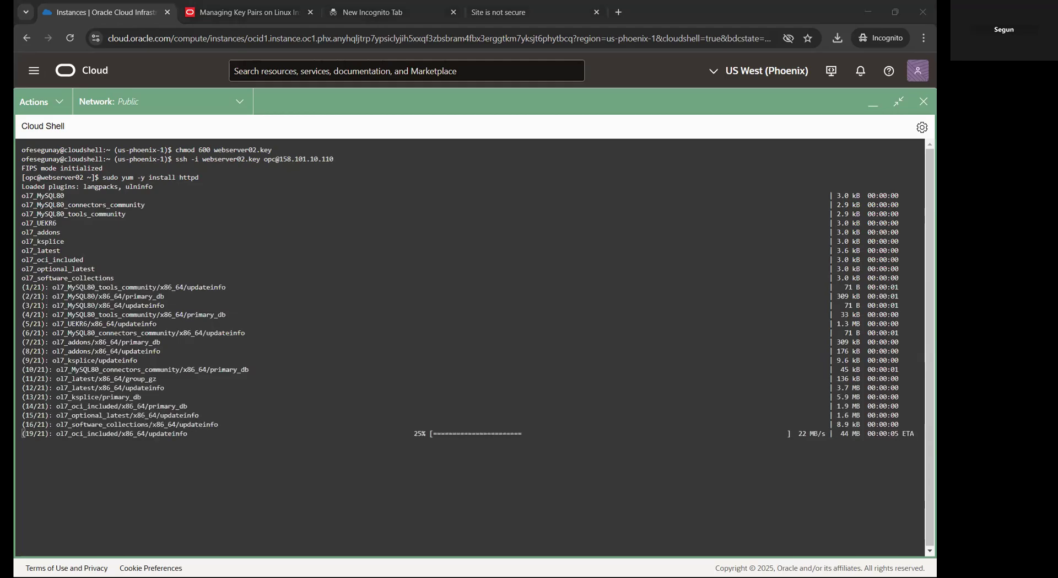
- Start the web server on webserver02 with sudo systemctl start httpd
{"action": "left_click", "coordinate": [128, 541]}
{"action": "left_click_drag", "start_coordinate": [105, 542], "coordinate": [15, 533]}
{"action": "left_click", "coordinate": [118, 547]}
{"action": "right_click", "coordinate": [121, 542]}
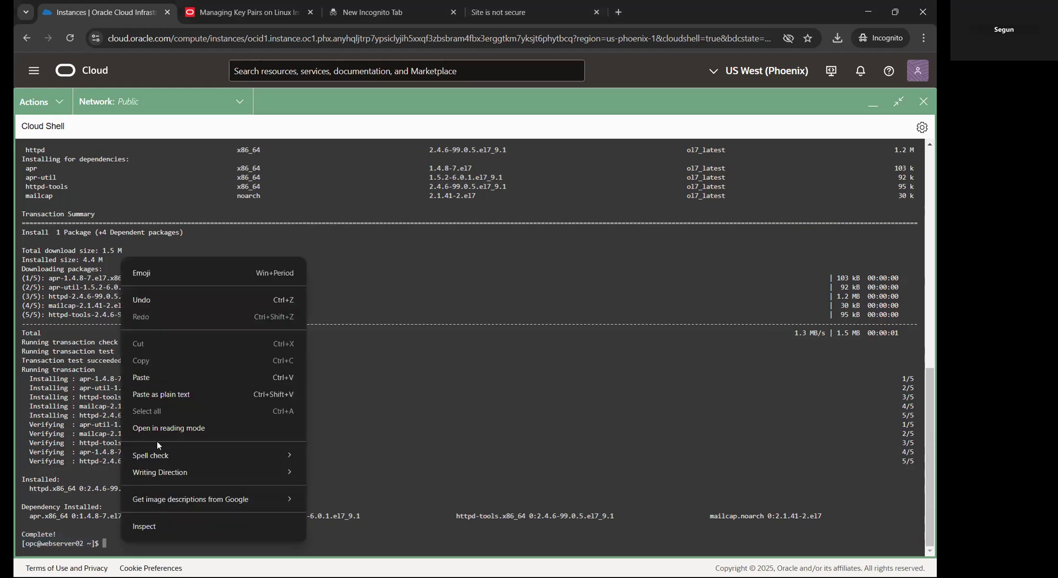
{"action": "left_click", "coordinate": [158, 377]}
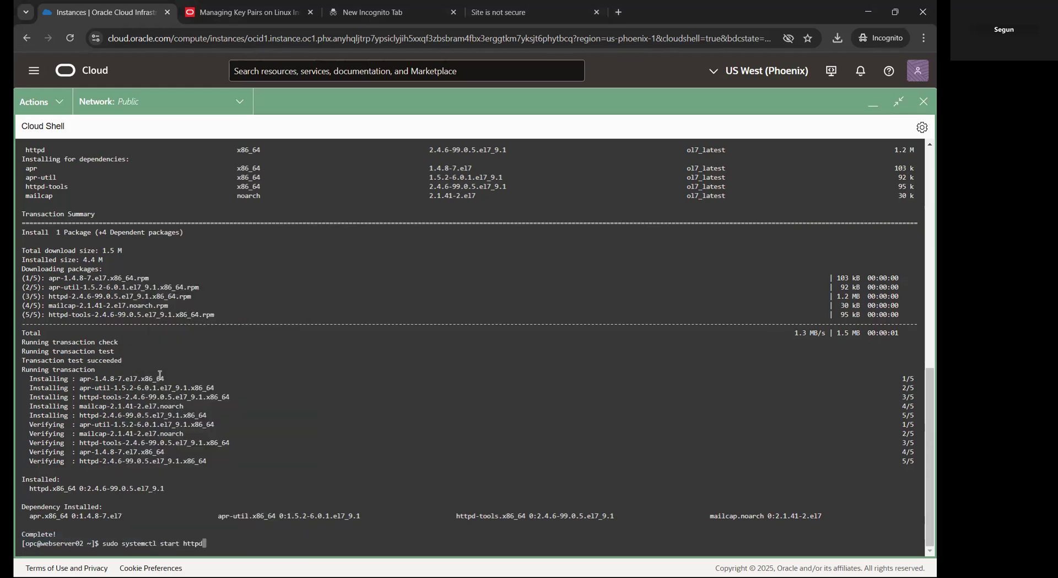
{"action": "key", "text": "Return"}
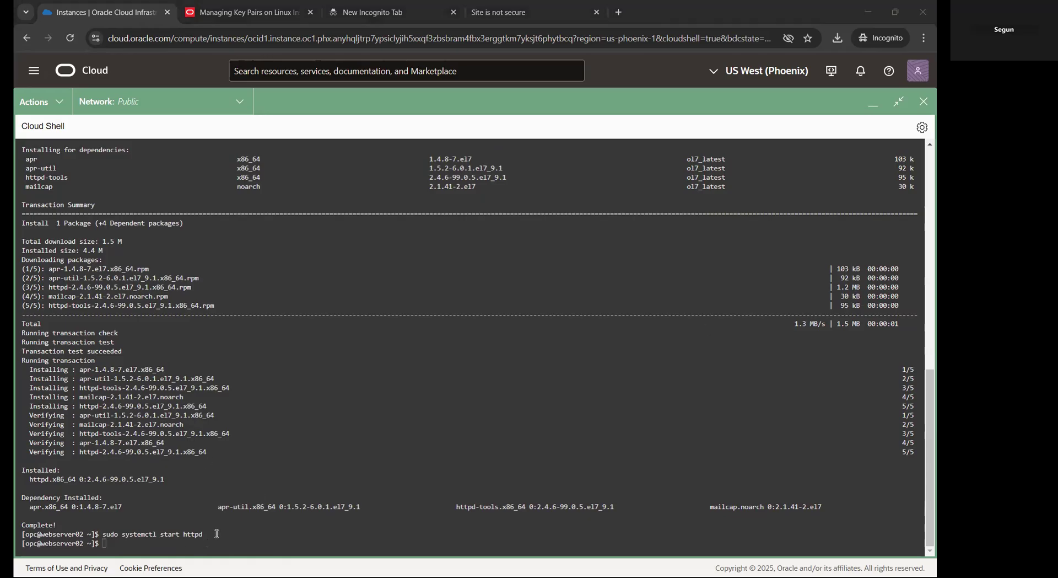
- Clear the terminal and enable the web server at boot with sudo systemctl enable httpd
{"action": "left_click", "coordinate": [173, 548]}
{"action": "type", "text": "clear"}
{"action": "key", "text": "Return"}
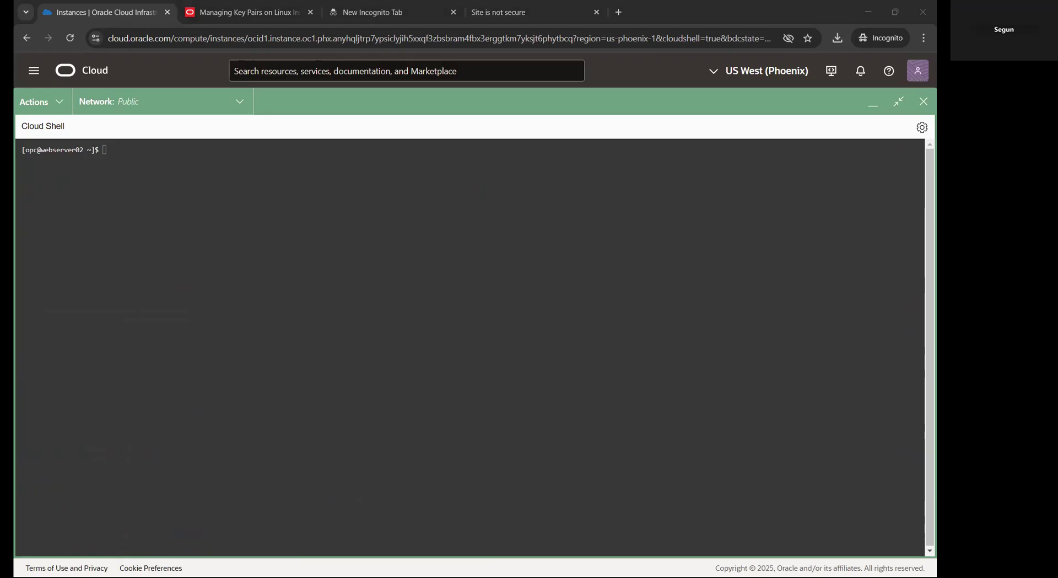
{"action": "right_click", "coordinate": [143, 156]}
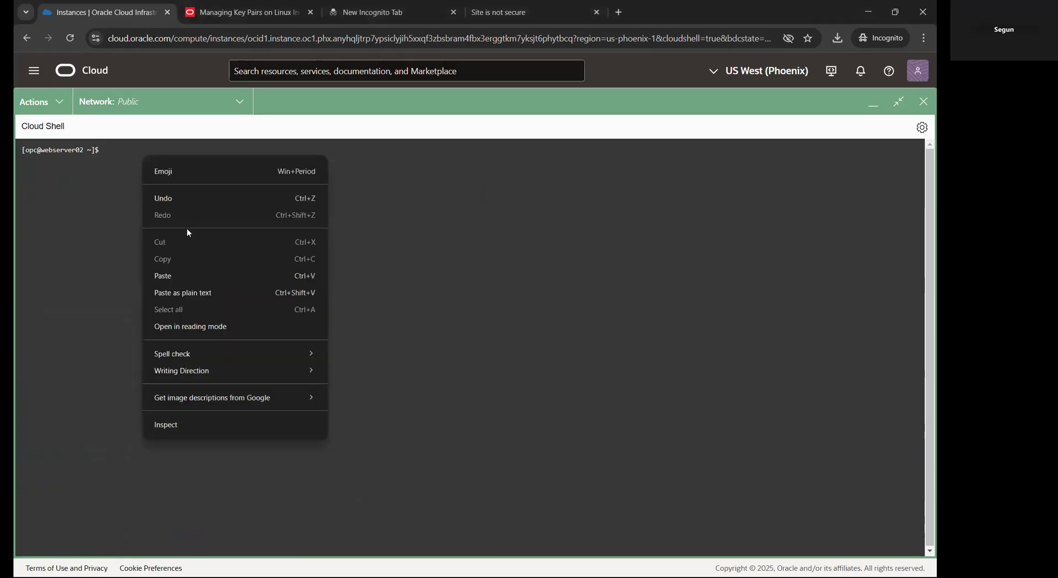
{"action": "left_click", "coordinate": [174, 272]}
{"action": "key", "text": "Return"}
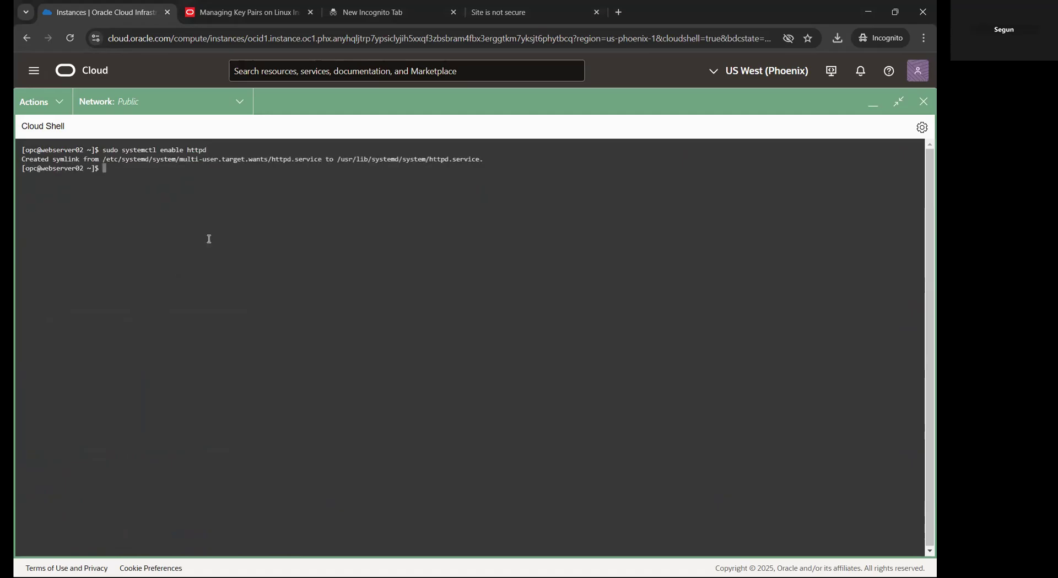
- Permanently allow the http service in the firewall's public zone with firewall-cmd and reload the firewall
{"action": "key", "text": "alt+Tab"}
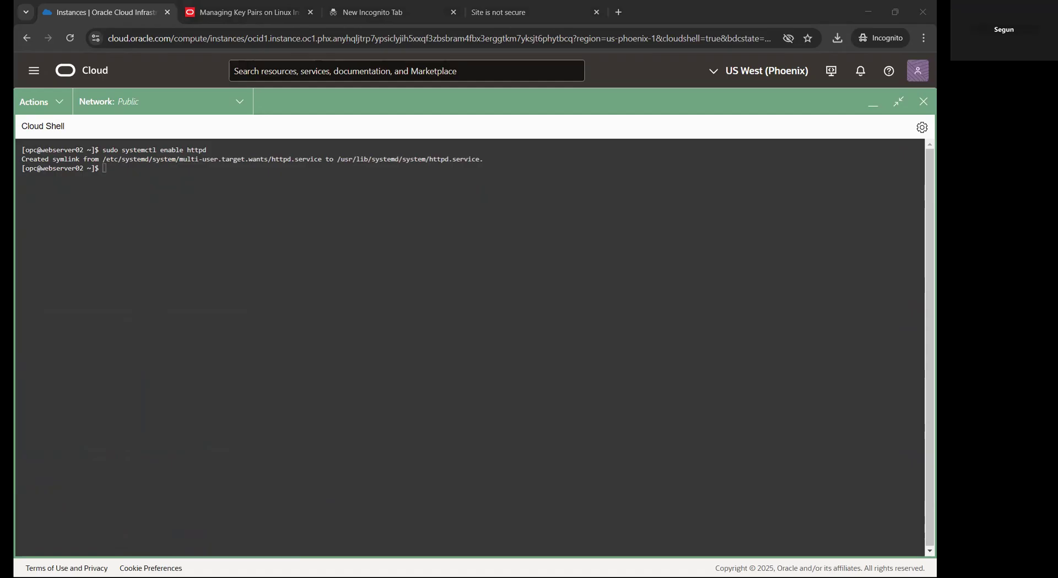
{"action": "left_click", "coordinate": [135, 166]}
{"action": "right_click", "coordinate": [135, 172]}
{"action": "left_click", "coordinate": [154, 292]}
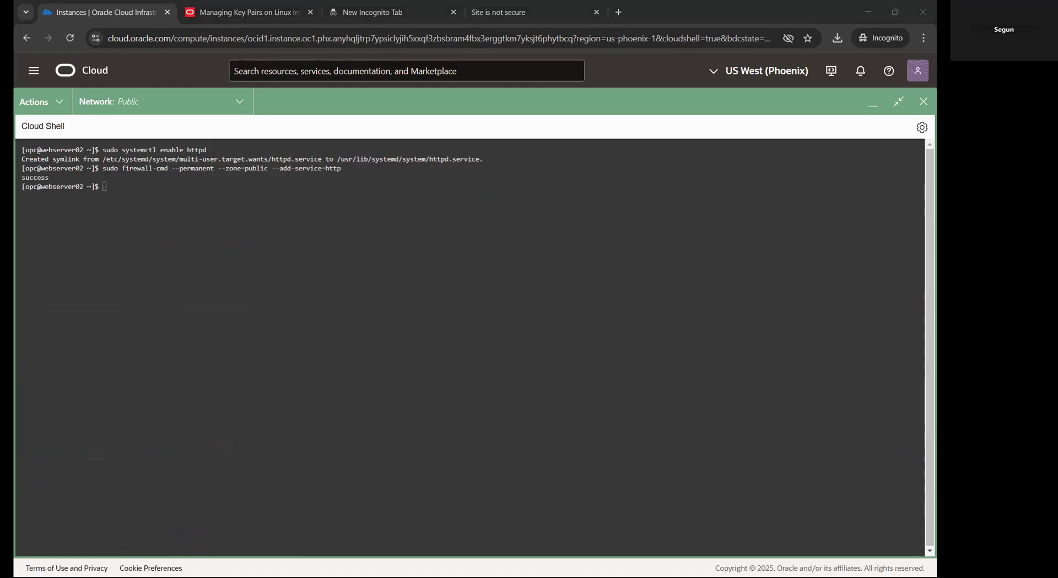
{"action": "right_click", "coordinate": [120, 189]}
{"action": "left_click", "coordinate": [154, 307]}
{"action": "key", "text": "Return"}
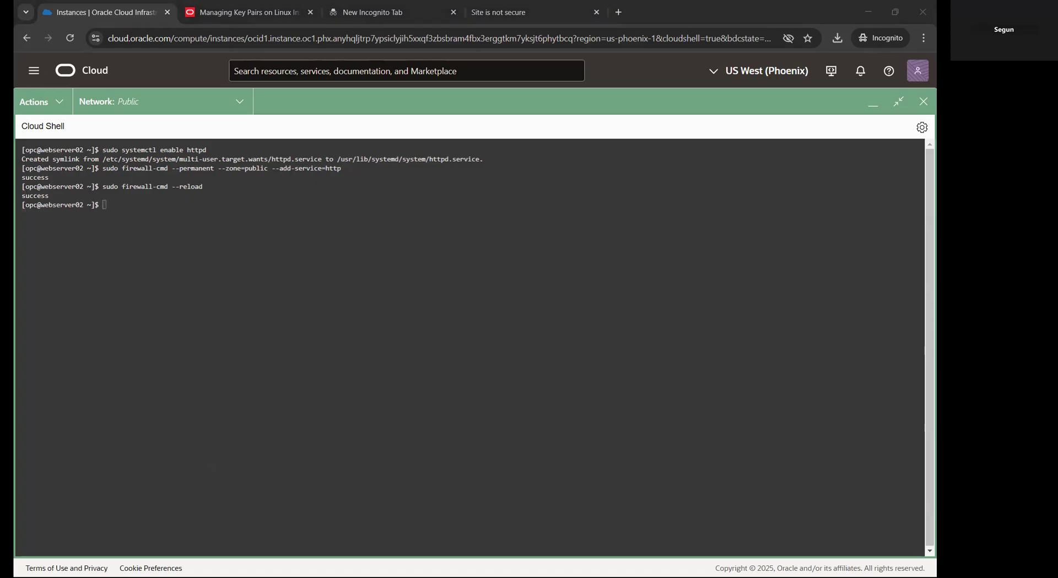
- Open a root shell with sudo -s and write /var/www/html/index.html with the headings "Webserver 02" and "Load Balancing!"
{"action": "right_click", "coordinate": [135, 209]}
{"action": "left_click", "coordinate": [165, 329]}
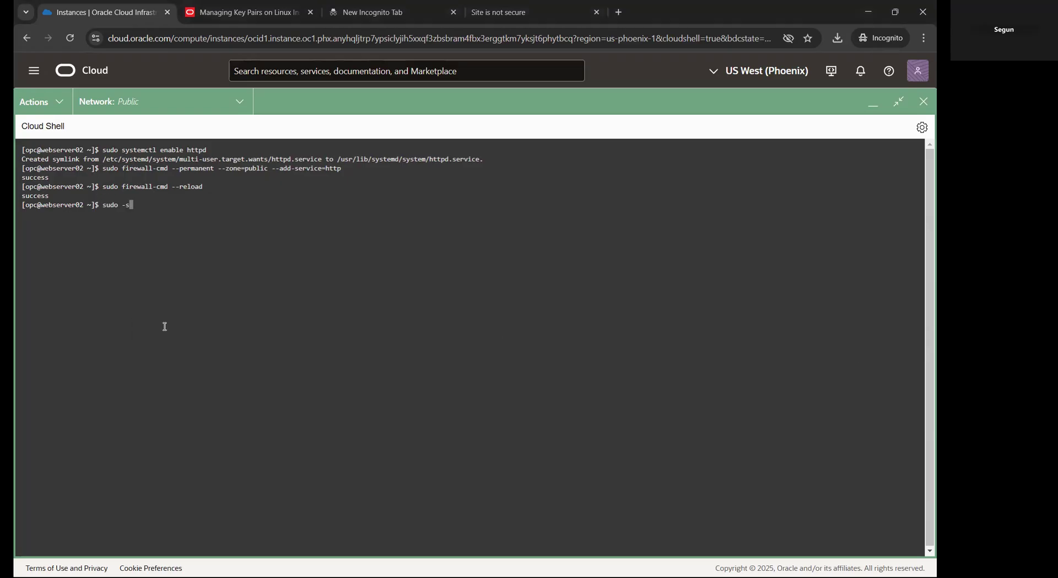
{"action": "key", "text": "Return"}
{"action": "key", "text": "alt+Tab"}
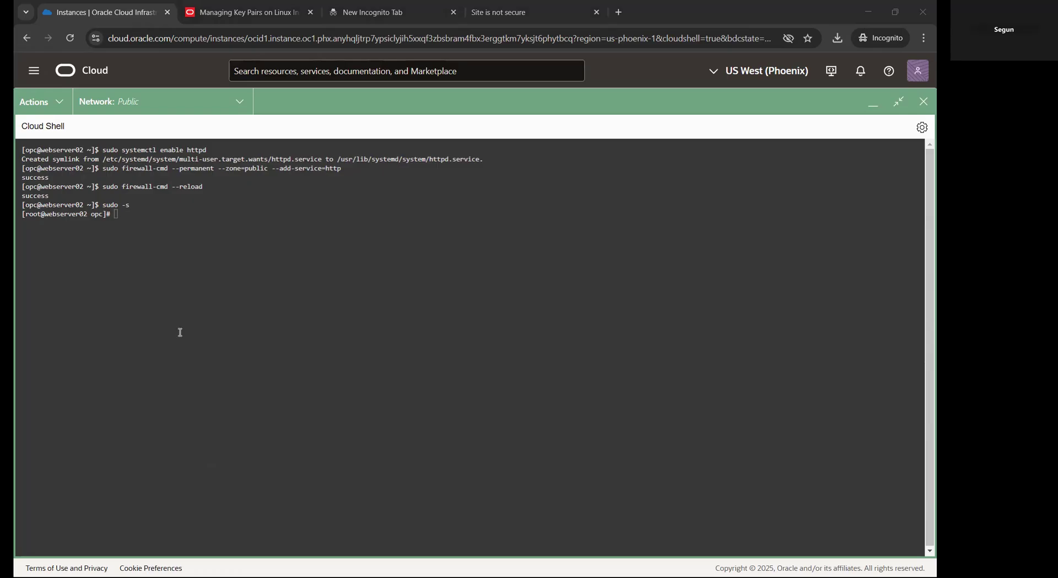
{"action": "right_click", "coordinate": [131, 212]}
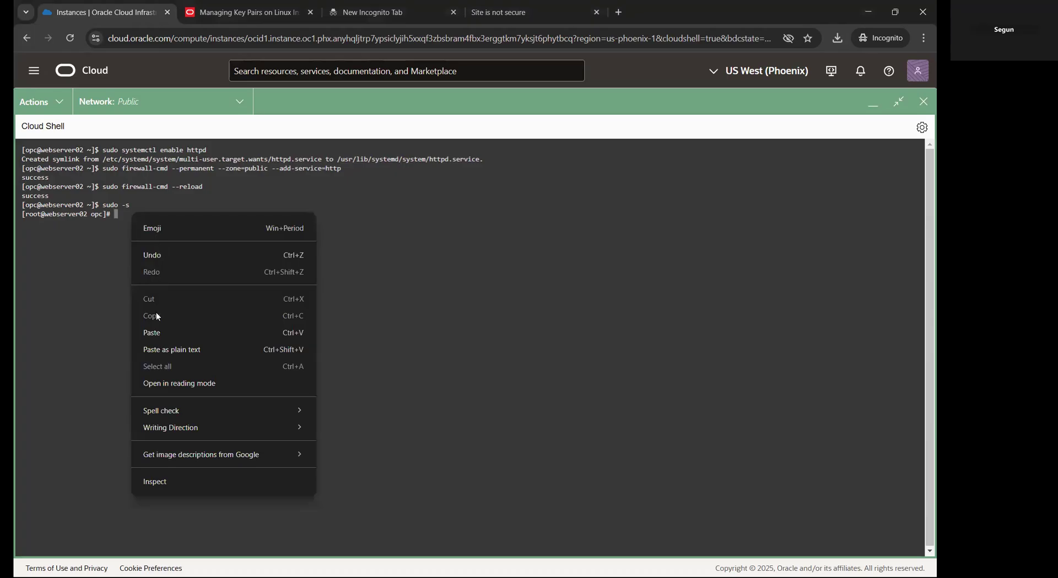
{"action": "left_click", "coordinate": [157, 334]}
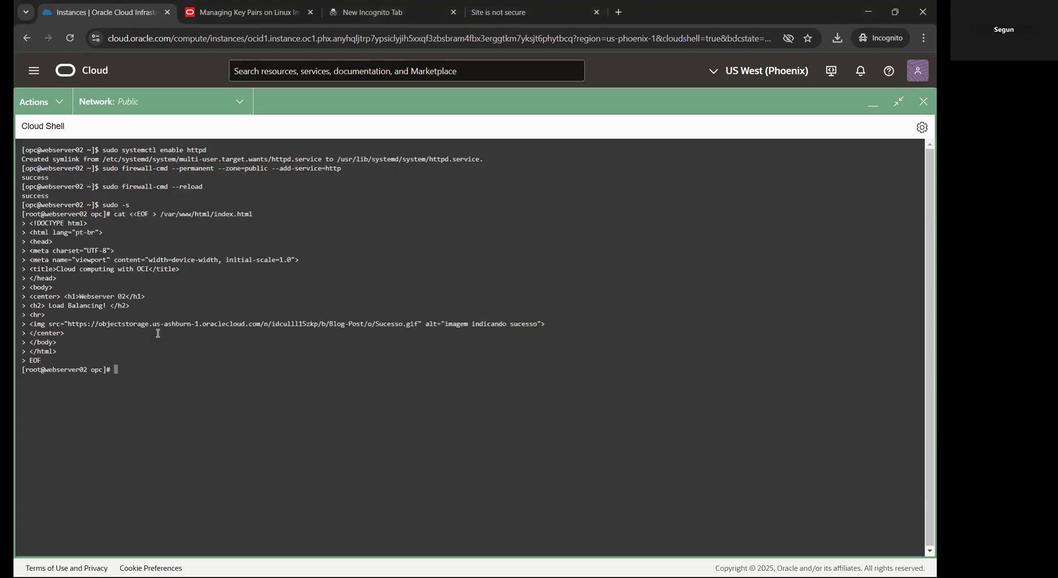
{"action": "key", "text": "Return"}
{"action": "left_click_drag", "start_coordinate": [81, 298], "coordinate": [141, 306]}
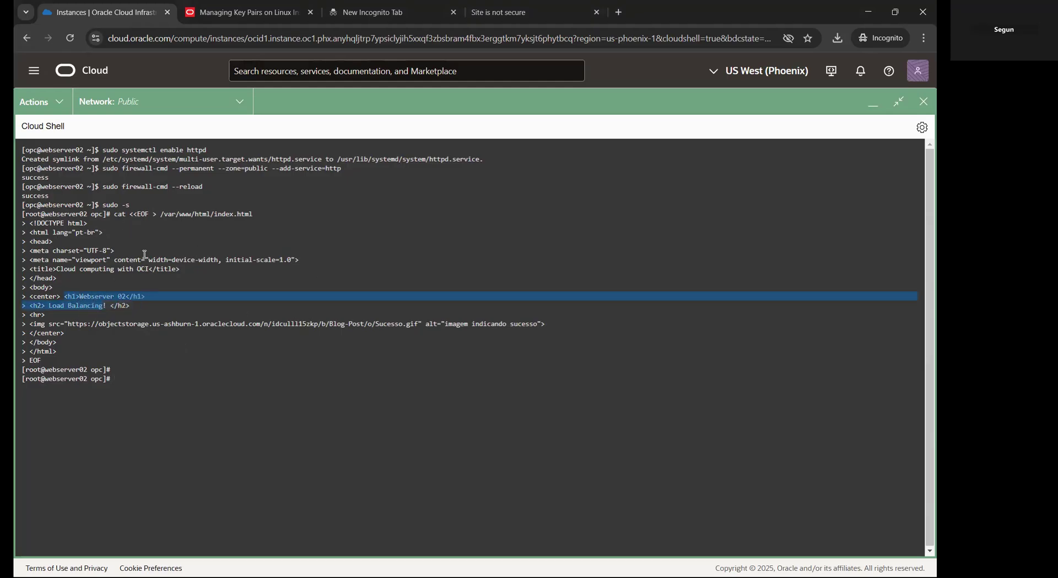
{"action": "left_click_drag", "start_coordinate": [142, 252], "coordinate": [72, 243]}
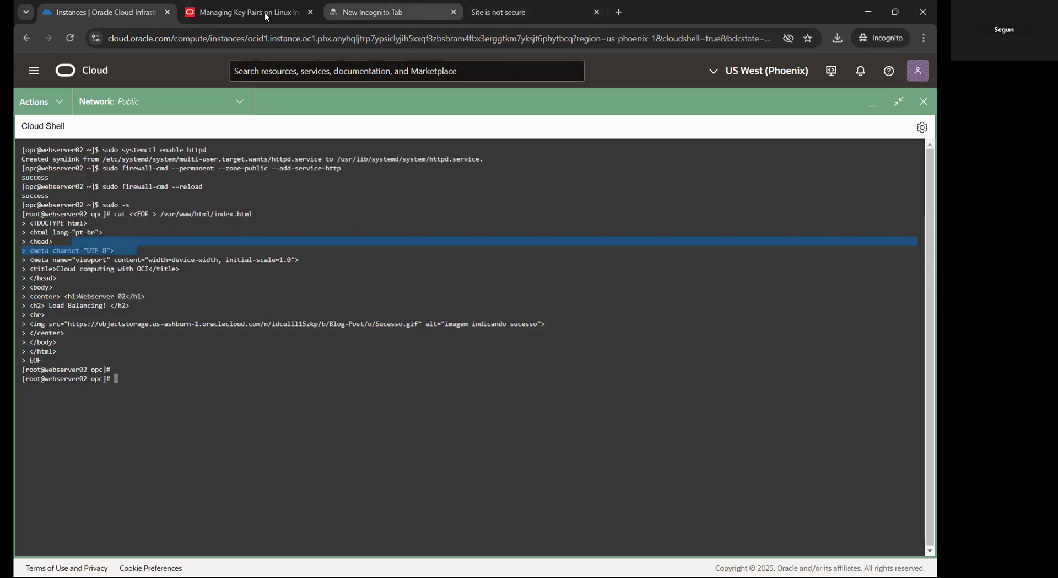
{"action": "left_click", "coordinate": [242, 12]}
{"action": "left_click", "coordinate": [156, 17]}
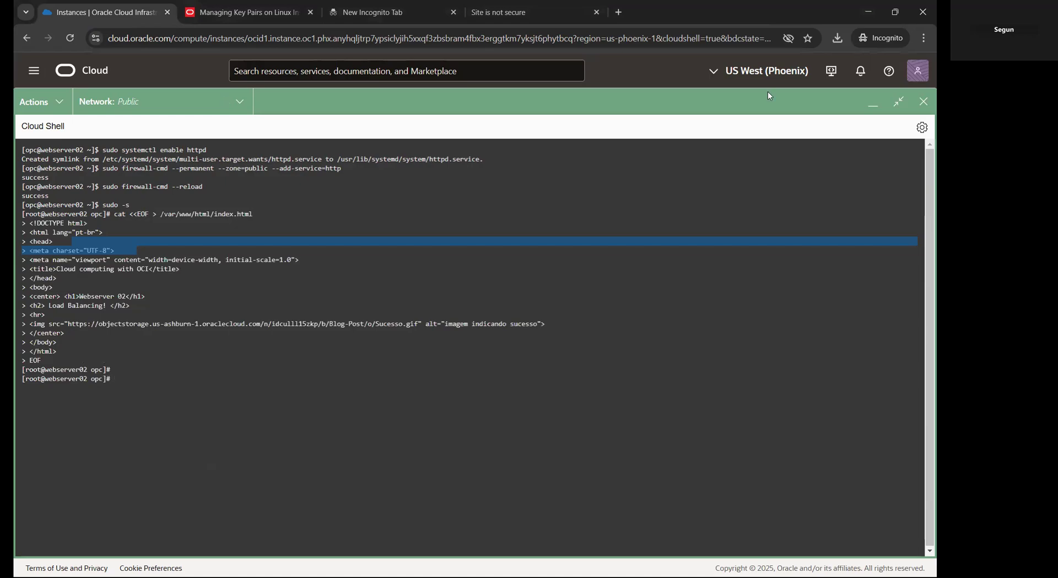
- Copy webserver02's public IP address from its instance details and load 158.101.10.110 in a new browser tab
{"action": "left_click", "coordinate": [896, 105]}
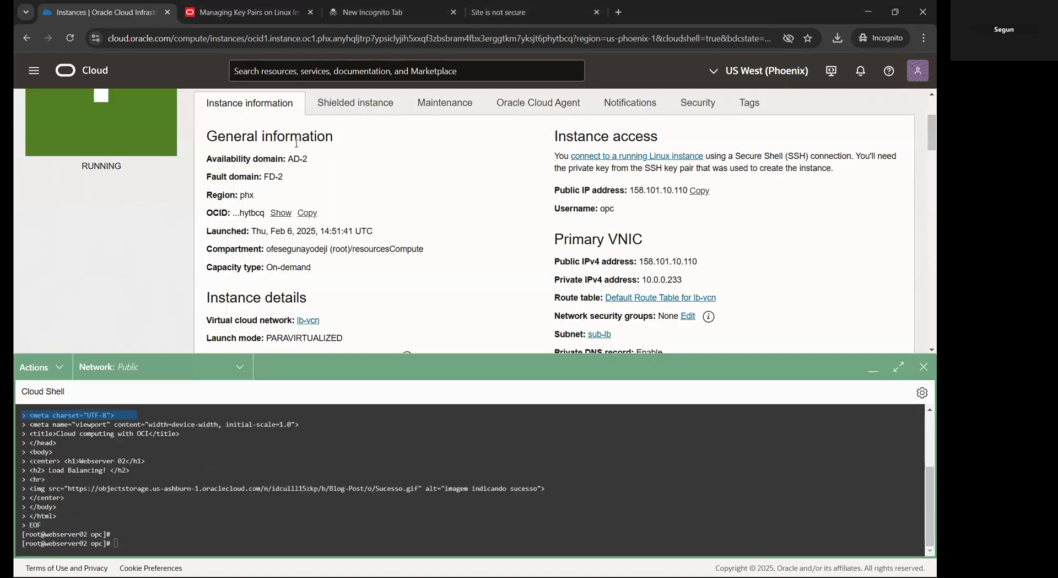
{"action": "scroll", "coordinate": [285, 135], "scroll_direction": "up", "scroll_amount": 3}
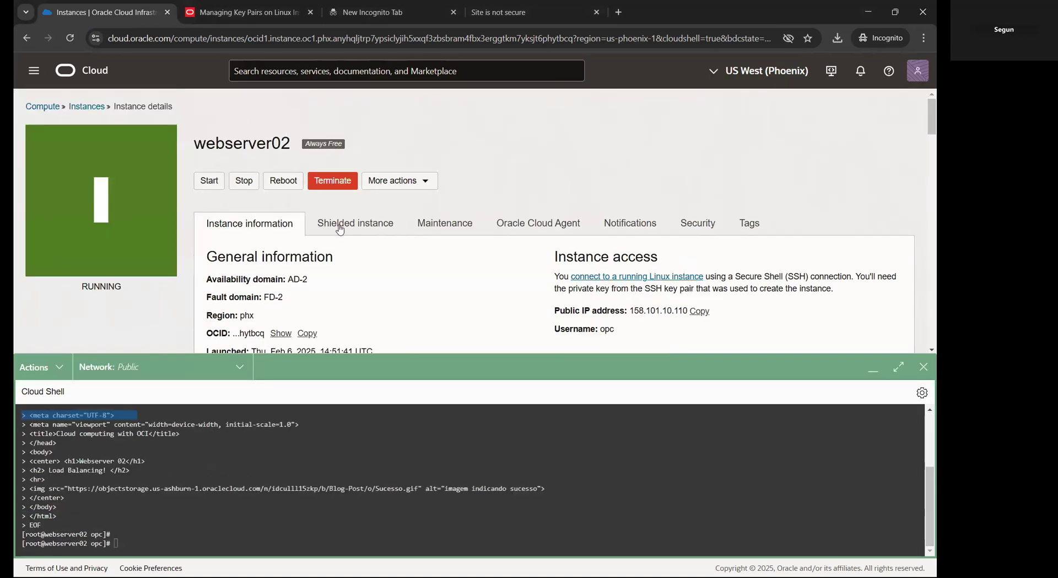
{"action": "scroll", "coordinate": [341, 229], "scroll_direction": "down", "scroll_amount": 3}
{"action": "scroll", "coordinate": [550, 230], "scroll_direction": "up", "scroll_amount": 3}
{"action": "scroll", "coordinate": [655, 245], "scroll_direction": "down", "scroll_amount": 1}
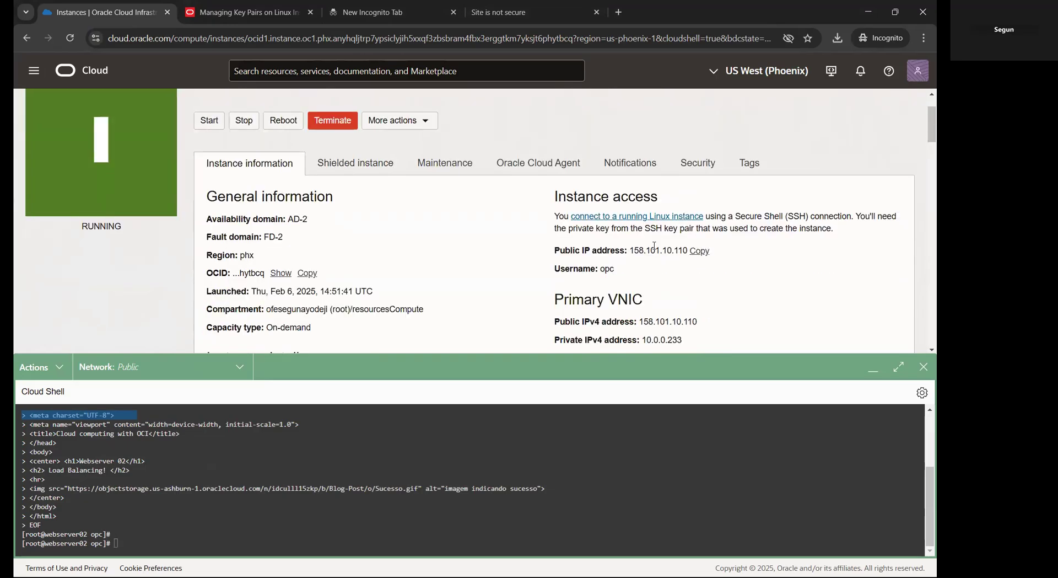
{"action": "left_click", "coordinate": [699, 251]}
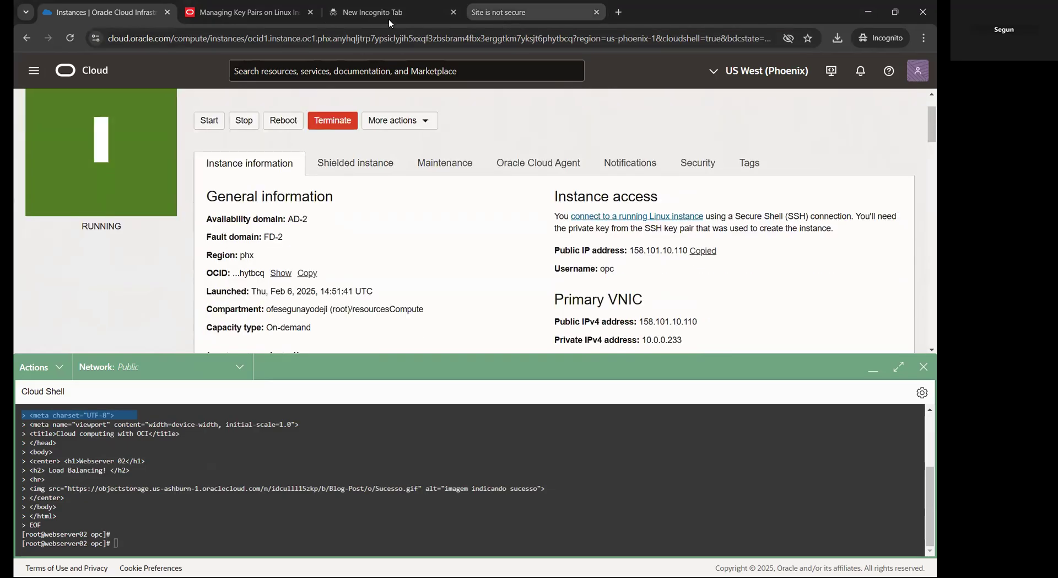
{"action": "left_click", "coordinate": [502, 15]}
{"action": "key", "text": "ctrl+t"}
{"action": "right_click", "coordinate": [596, 40]}
{"action": "left_click", "coordinate": [645, 143]}
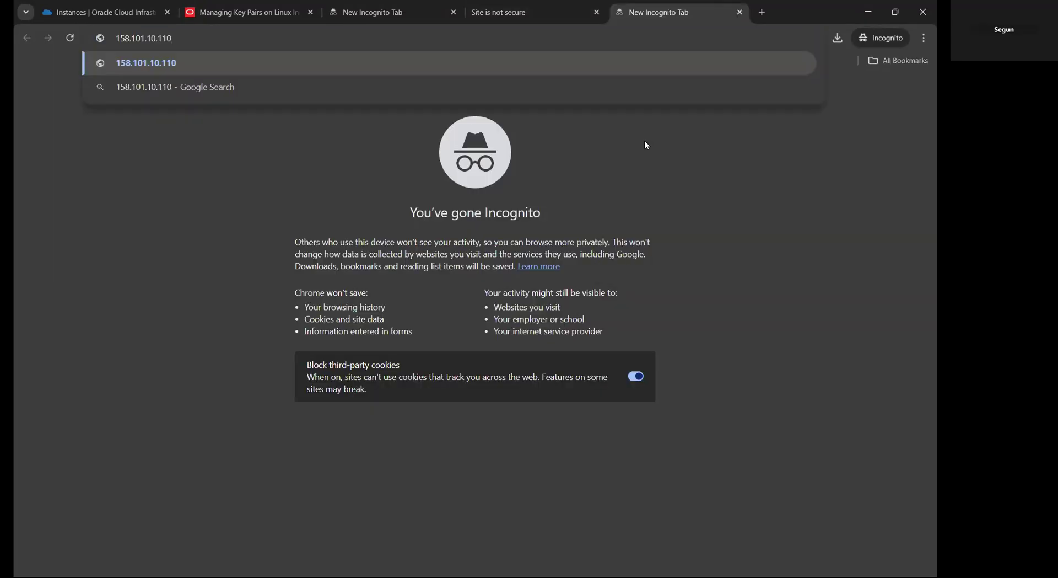
{"action": "key", "text": "Return"}
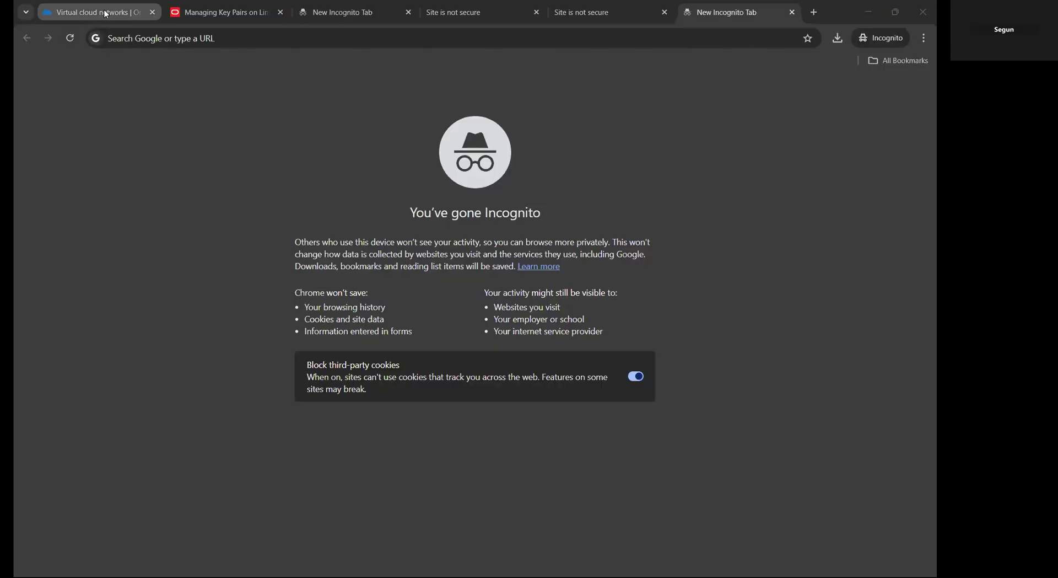
- Return to the Oracle Cloud console, search for "load" and open the Load balancer service
{"action": "left_click", "coordinate": [105, 12]}
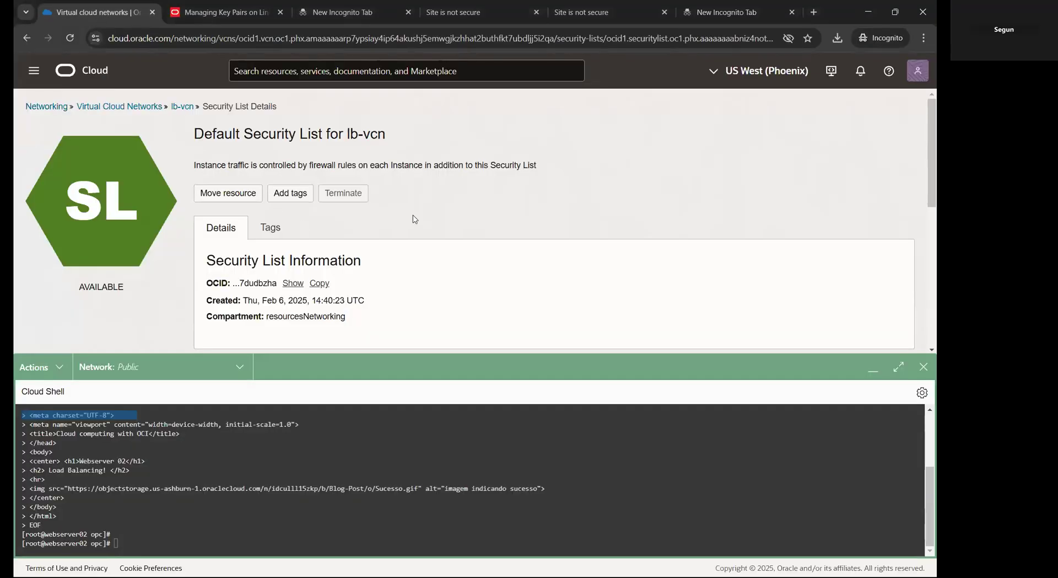
{"action": "key", "text": "slash"}
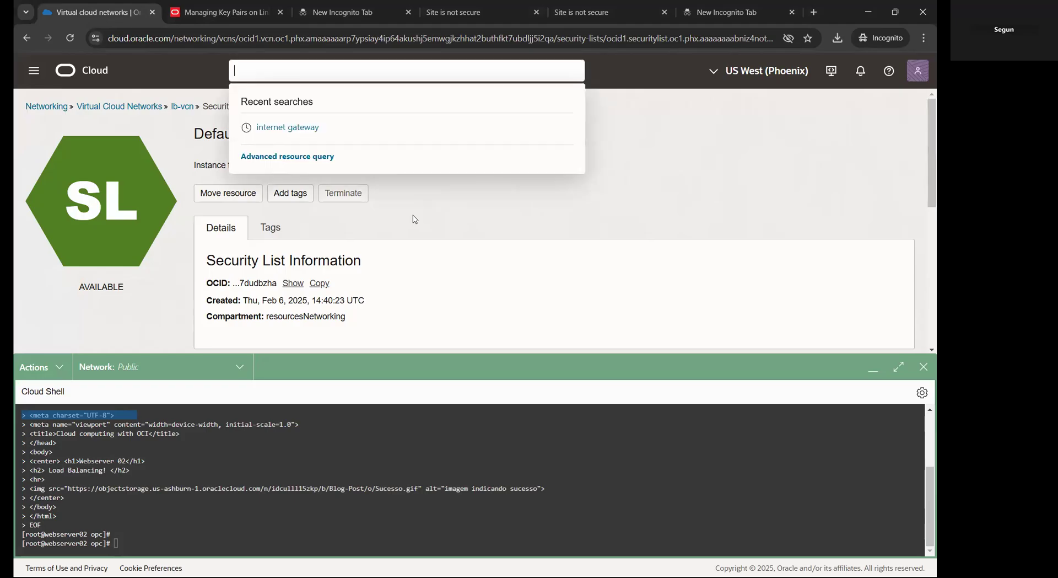
{"action": "type", "text": "loas"}
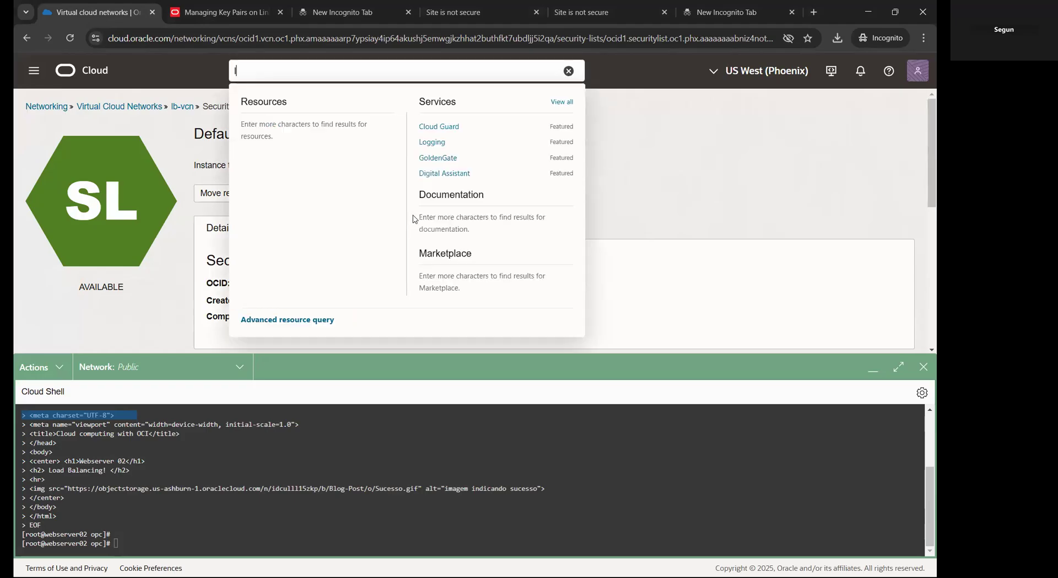
{"action": "key", "text": "BackSpace"}
{"action": "key", "text": "BackSpace"}
{"action": "key", "text": "BackSpace"}
{"action": "key", "text": "BackSpace"}
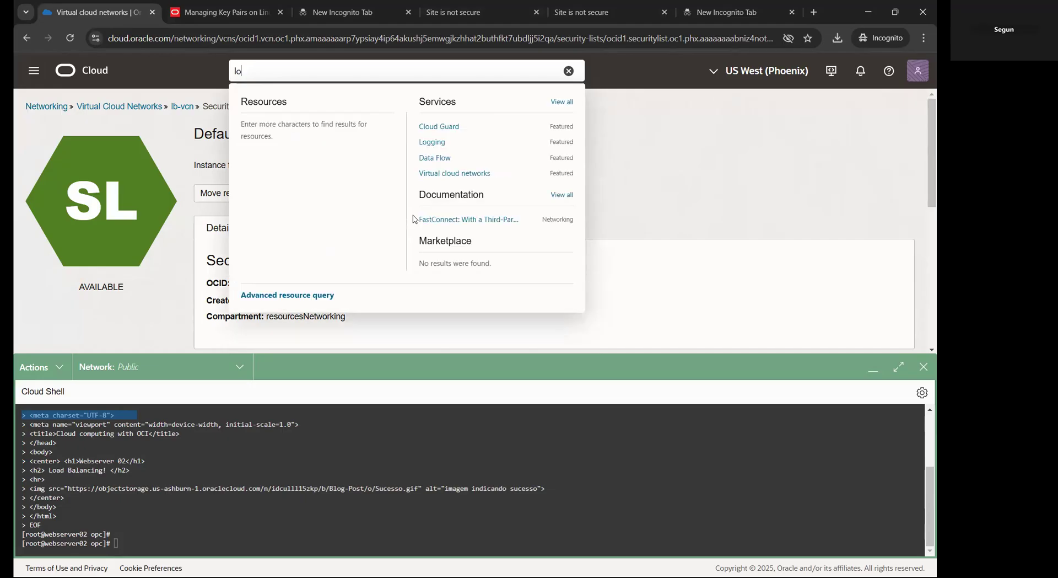
{"action": "left_click", "coordinate": [34, 71]}
{"action": "left_click", "coordinate": [299, 72]}
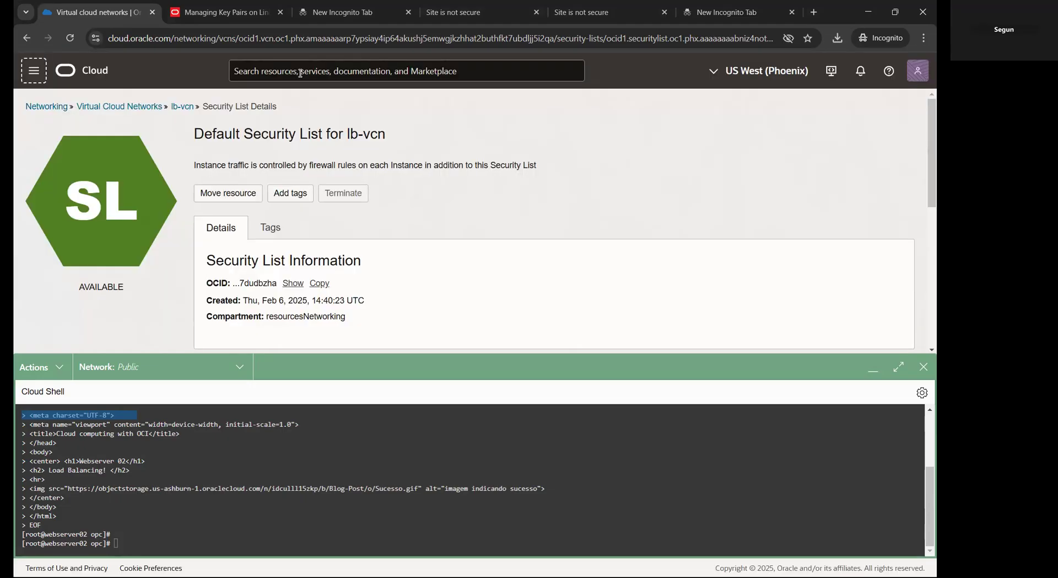
{"action": "type", "text": "load"}
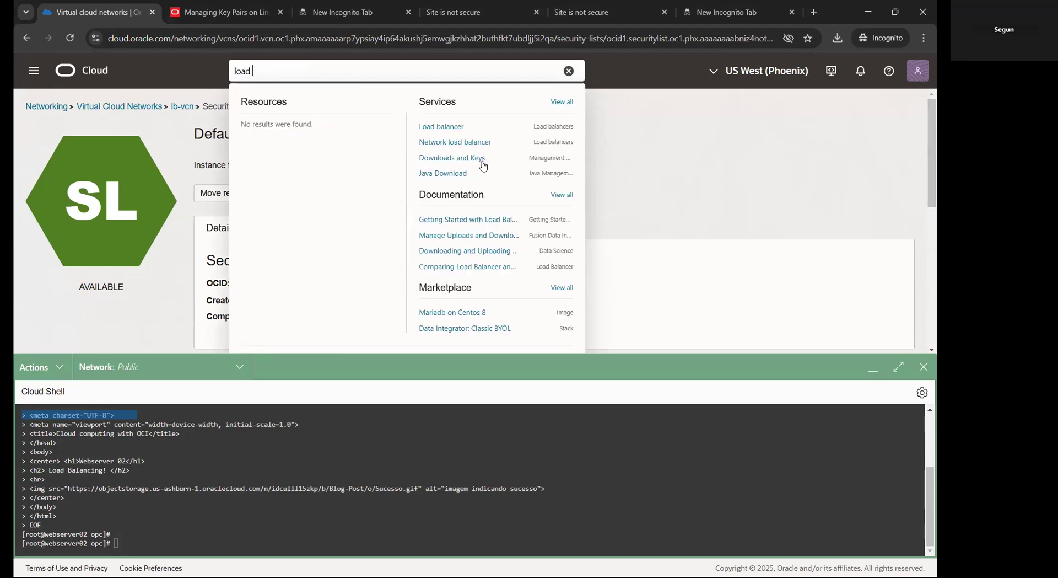
{"action": "left_click", "coordinate": [446, 133]}
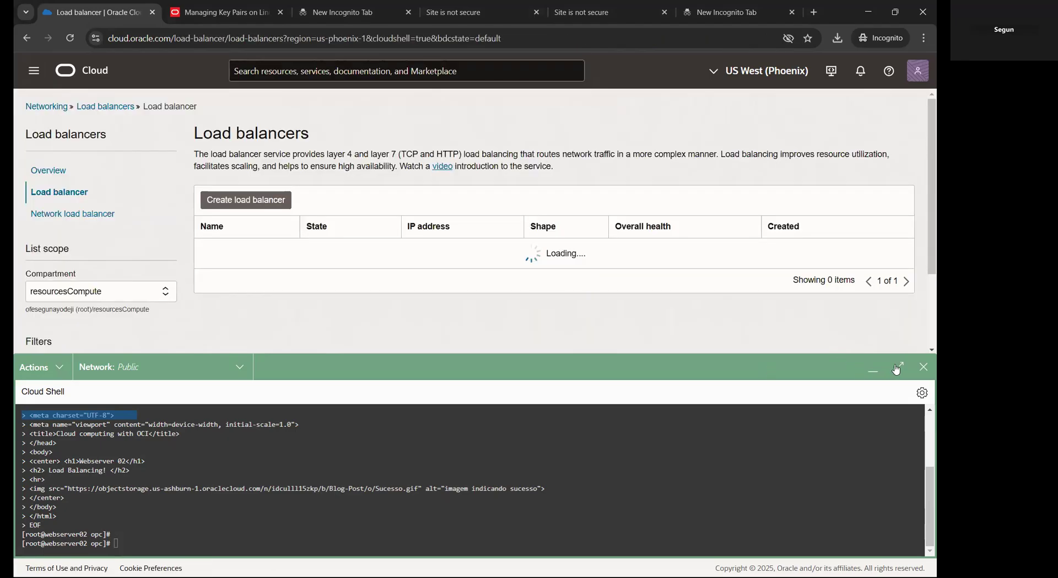
- Minimize Cloud Shell and start creating a load balancer
{"action": "left_click", "coordinate": [899, 366]}
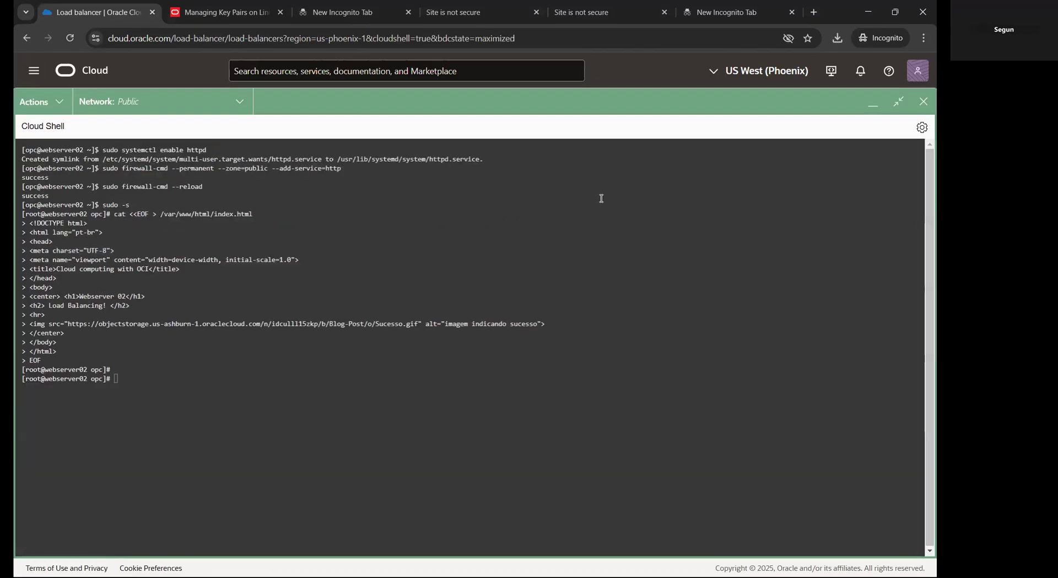
{"action": "left_click", "coordinate": [874, 111]}
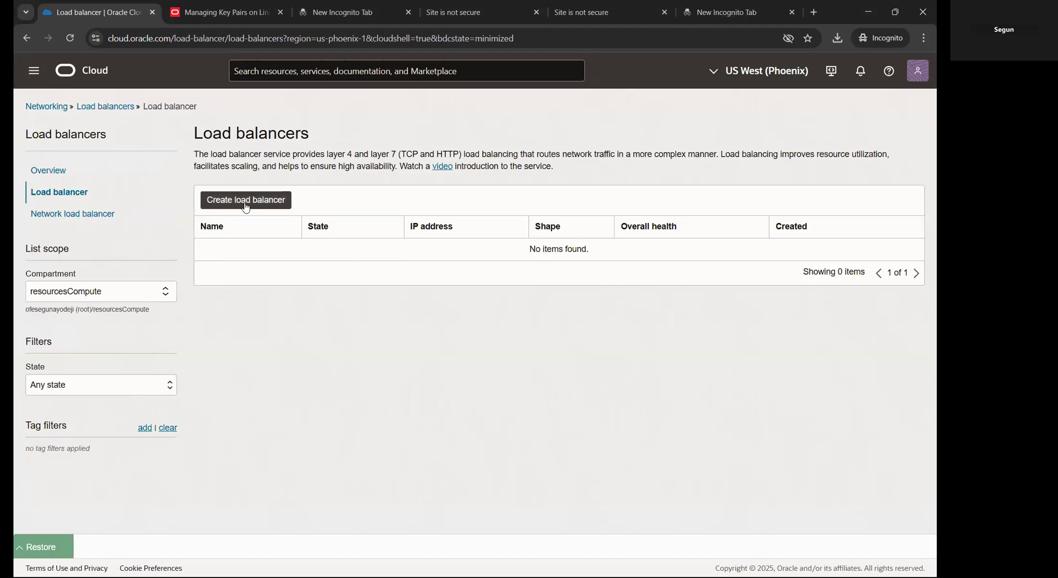
{"action": "left_click", "coordinate": [247, 200]}
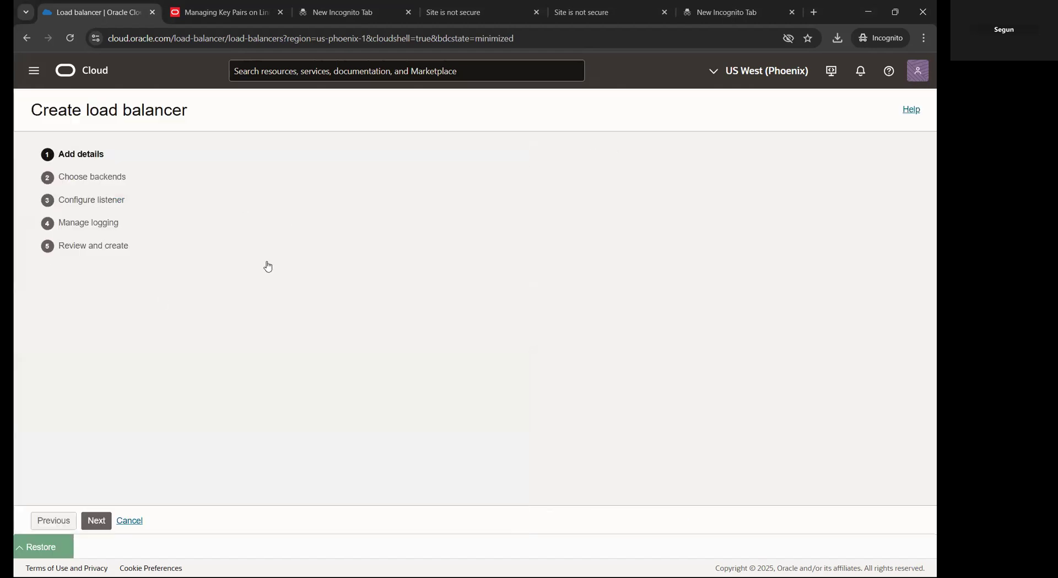
- Trim the date suffix from the default load balancer name, leaving "lb_"
{"action": "key", "text": "BackSpace"}
{"action": "key", "text": "BackSpace"}
{"action": "key", "text": "BackSpace"}
{"action": "key", "text": "BackSpace"}
{"action": "key", "text": "BackSpace"}
{"action": "key", "text": "BackSpace"}
{"action": "key", "text": "BackSpace"}
{"action": "key", "text": "BackSpace"}
{"action": "key", "text": "BackSpace"}
{"action": "key", "text": "BackSpace"}
{"action": "key", "text": "BackSpace"}
{"action": "key", "text": "BackSpace"}
{"action": "key", "text": "BackSpace"}
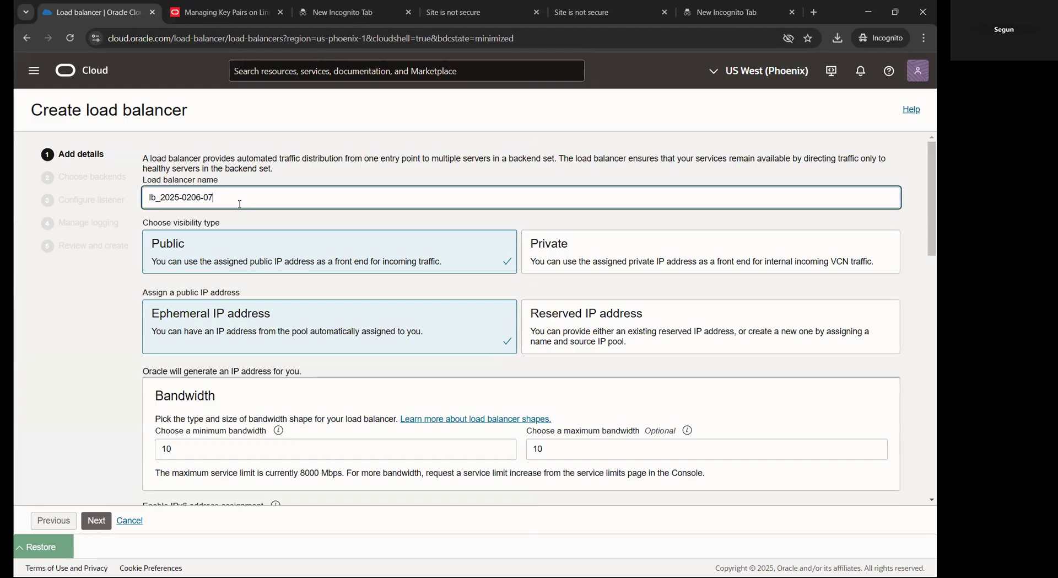
{"action": "key", "text": "BackSpace"}
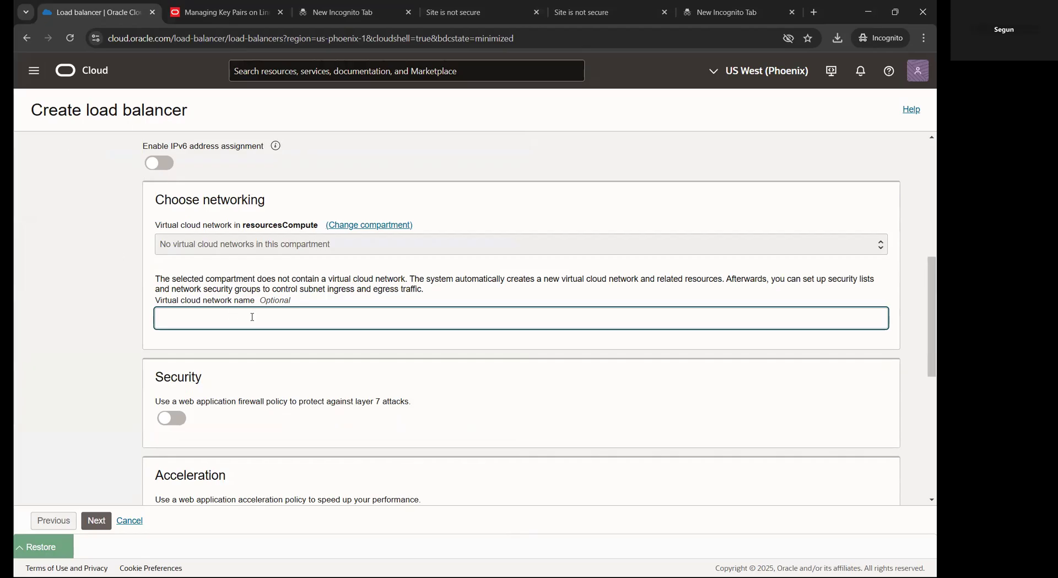
- Switch the network compartment to resourcesNetworking and choose lb-vcn as the load balancer's virtual cloud network
{"action": "type", "text": "lb-vm"}
{"action": "left_click", "coordinate": [244, 380]}
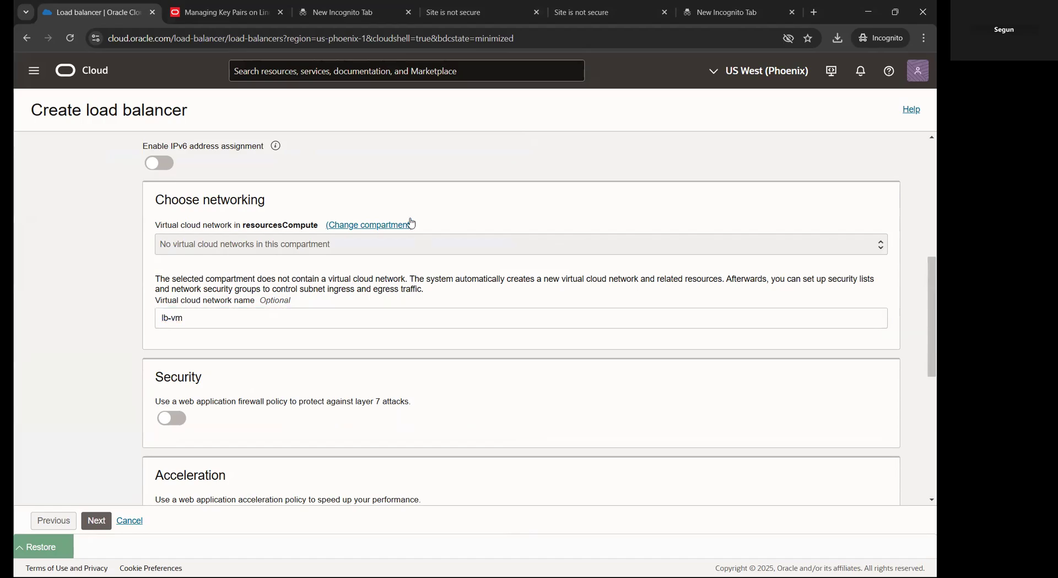
{"action": "left_click", "coordinate": [363, 229]}
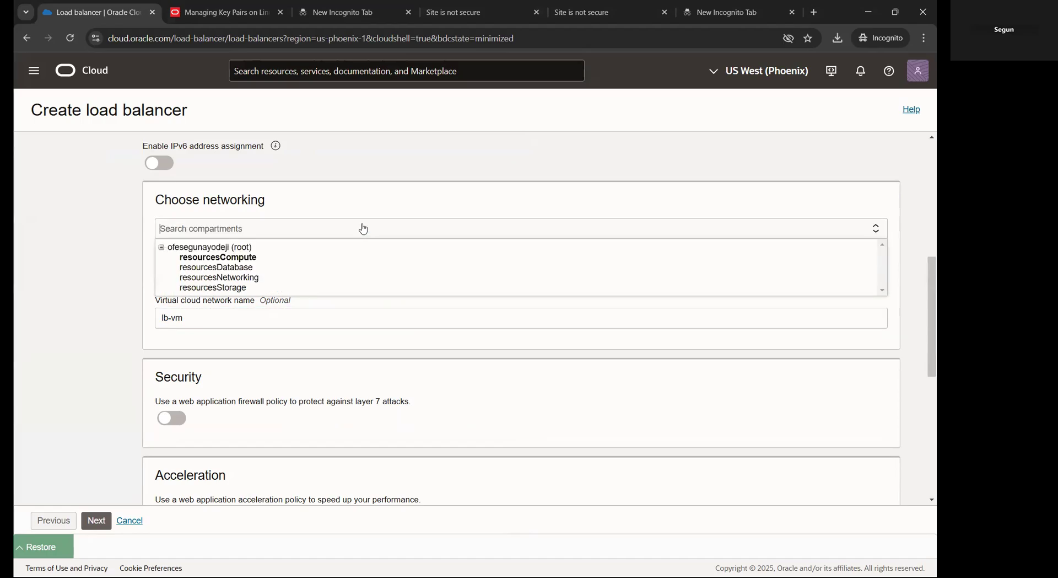
{"action": "left_click", "coordinate": [231, 279]}
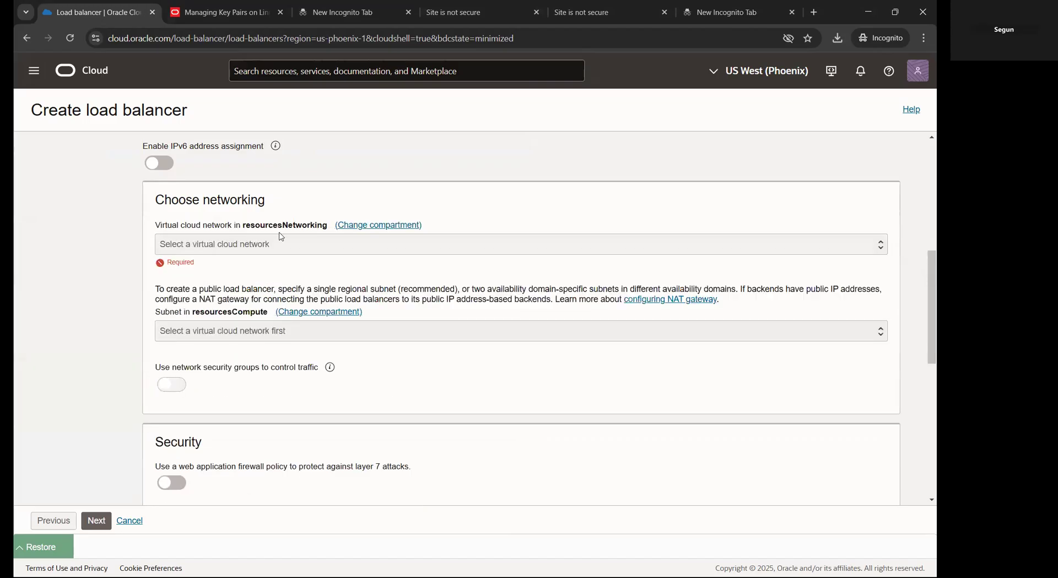
{"action": "left_click", "coordinate": [248, 248]}
{"action": "left_click", "coordinate": [195, 280]}
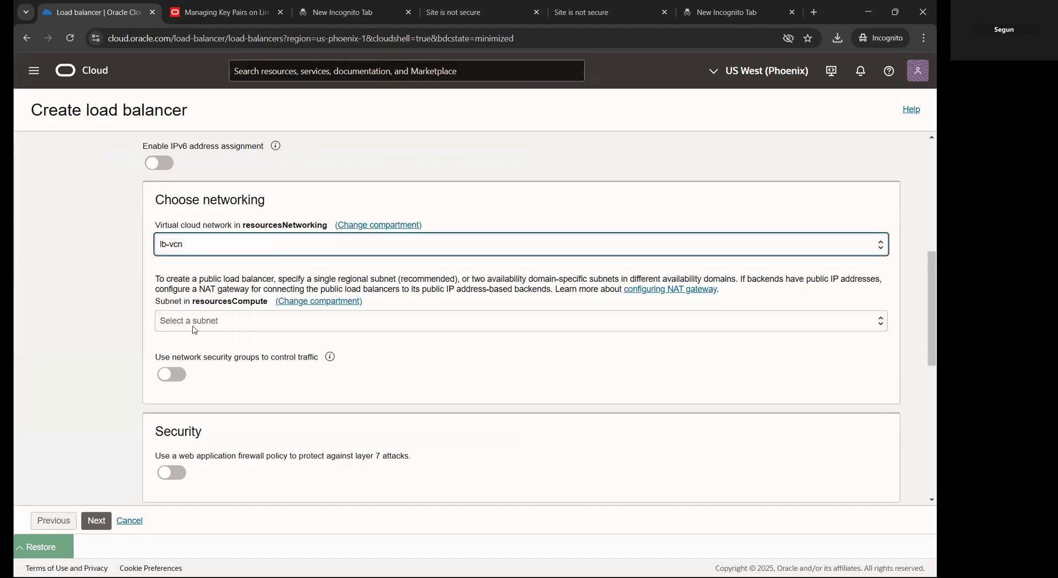
- Replace the remaining load balancer name with lb-vm
{"action": "scroll", "coordinate": [274, 170], "scroll_direction": "up", "scroll_amount": 6}
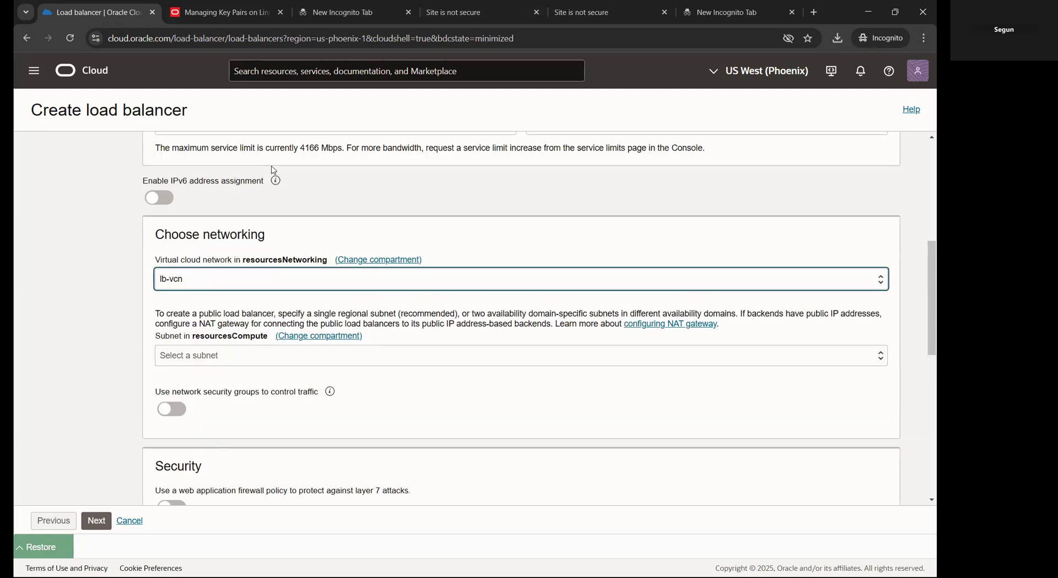
{"action": "left_click", "coordinate": [179, 201]}
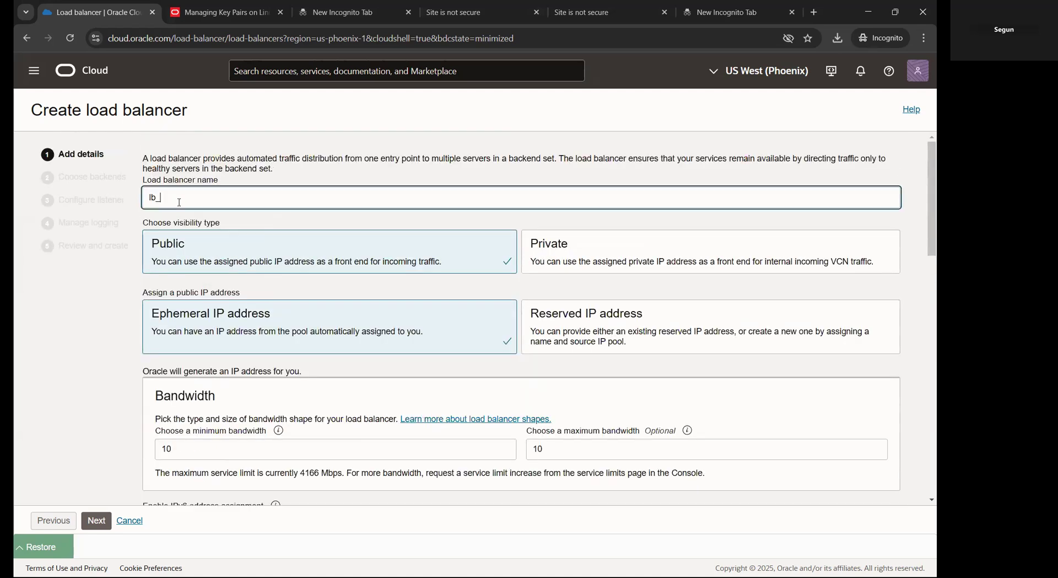
{"action": "key", "text": "BackSpace"}
{"action": "key", "text": "BackSpace"}
{"action": "key", "text": "BackSpace"}
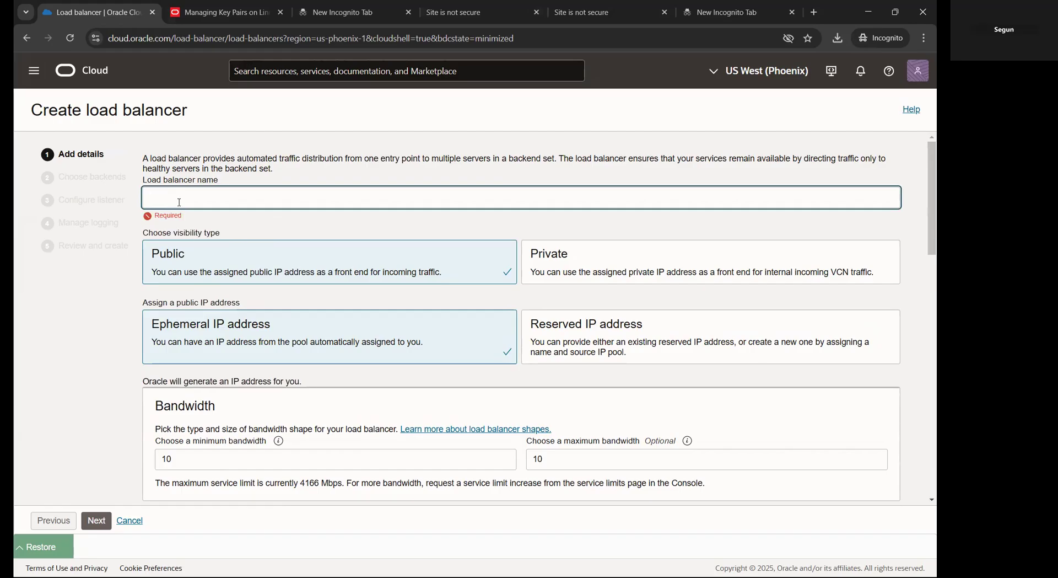
{"action": "type", "text": "lb-"}
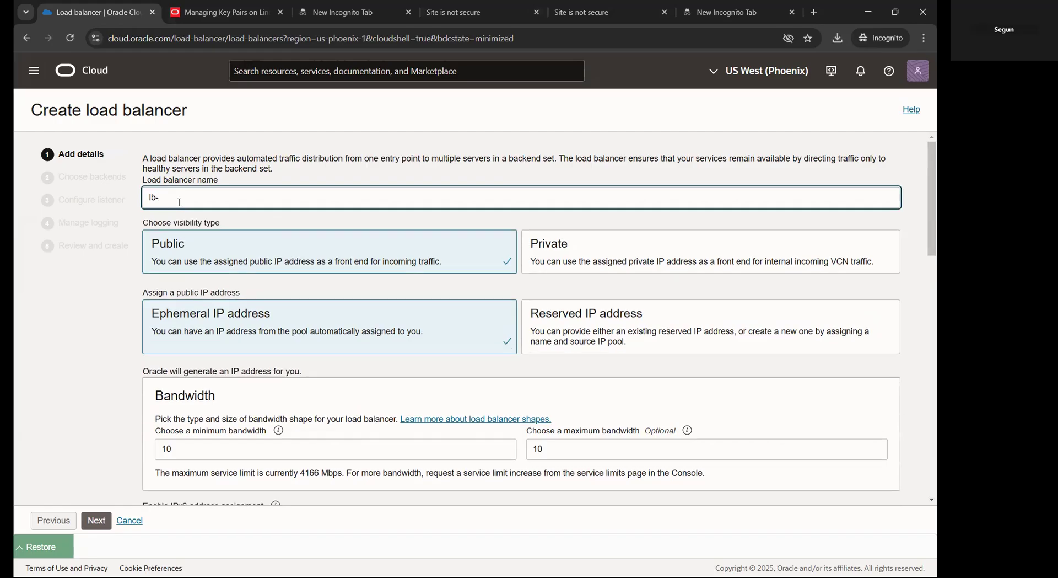
{"action": "type", "text": "vm"}
- Switch the subnet compartment to resourcesNetworking and choose the sub-lb subnet
{"action": "scroll", "coordinate": [318, 346], "scroll_direction": "down", "scroll_amount": 4}
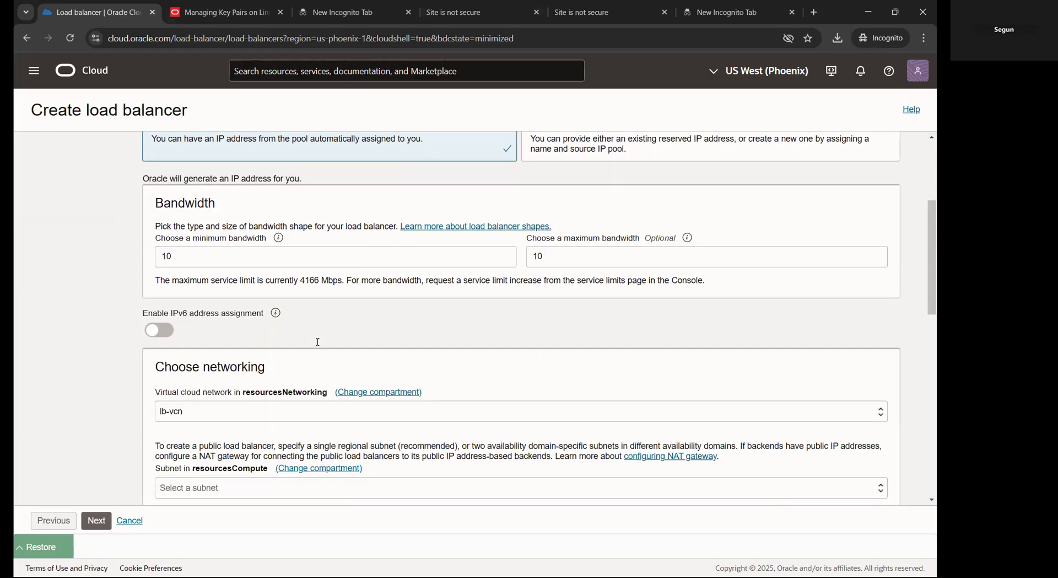
{"action": "scroll", "coordinate": [318, 346], "scroll_direction": "down", "scroll_amount": 2}
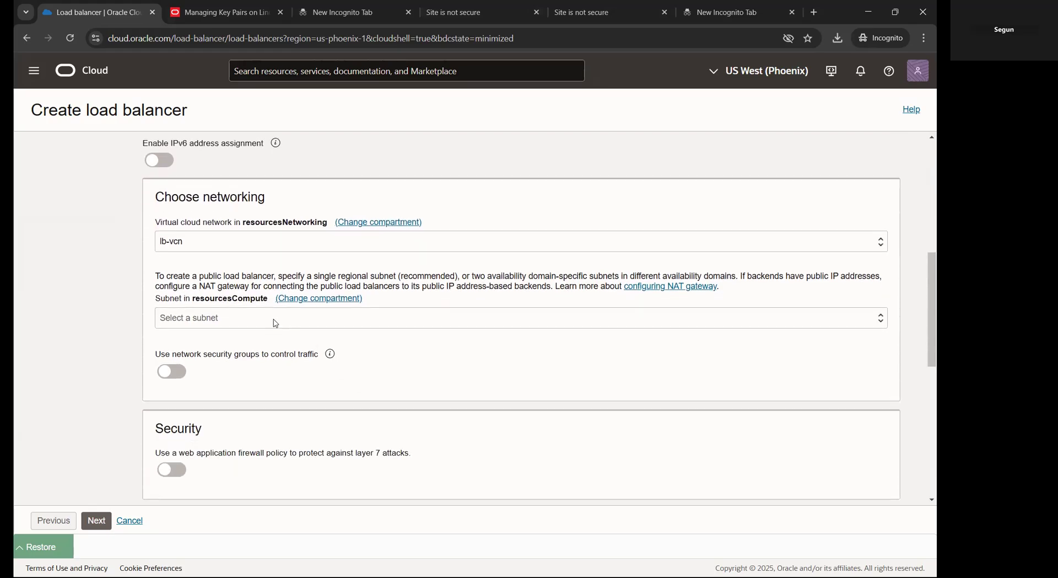
{"action": "left_click", "coordinate": [275, 324]}
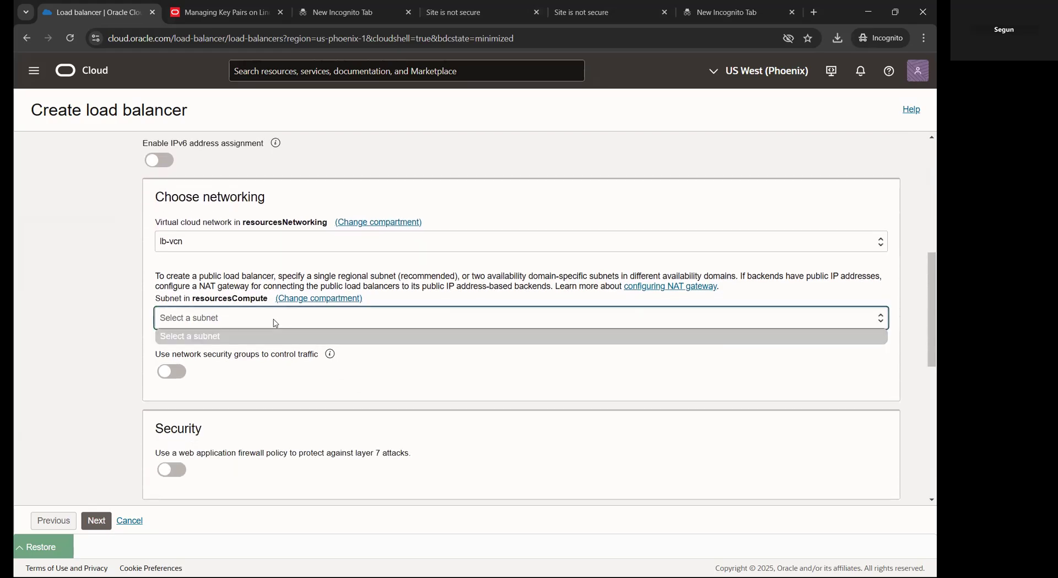
{"action": "left_click", "coordinate": [300, 305]}
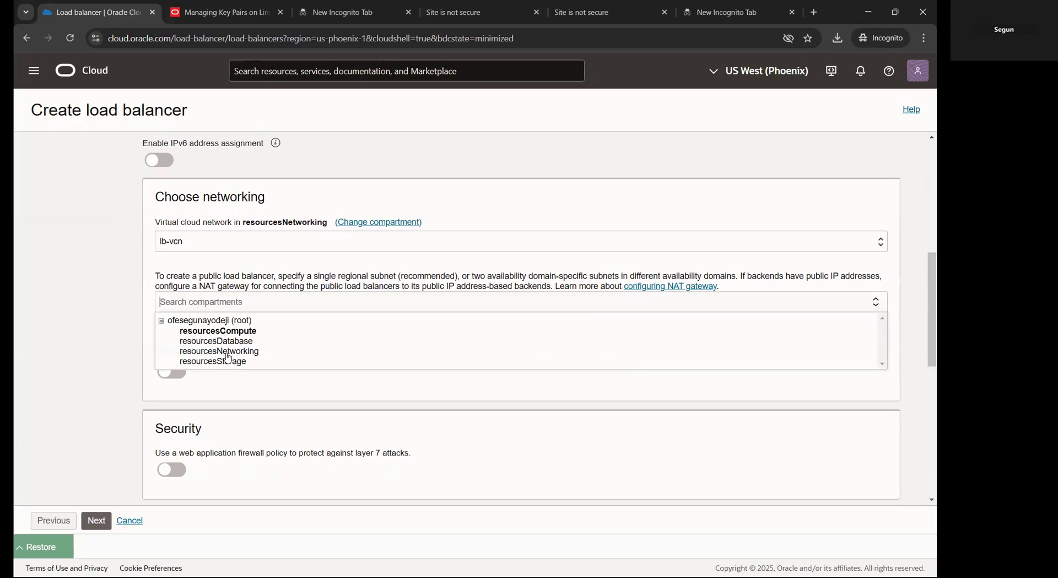
{"action": "left_click", "coordinate": [226, 352]}
{"action": "left_click", "coordinate": [231, 322]}
{"action": "left_click", "coordinate": [196, 367]}
- Set the load balancer to be created in the resourcesNetworking compartment and continue to choosing backends
{"action": "scroll", "coordinate": [268, 321], "scroll_direction": "down", "scroll_amount": 1}
{"action": "scroll", "coordinate": [269, 321], "scroll_direction": "down", "scroll_amount": 7}
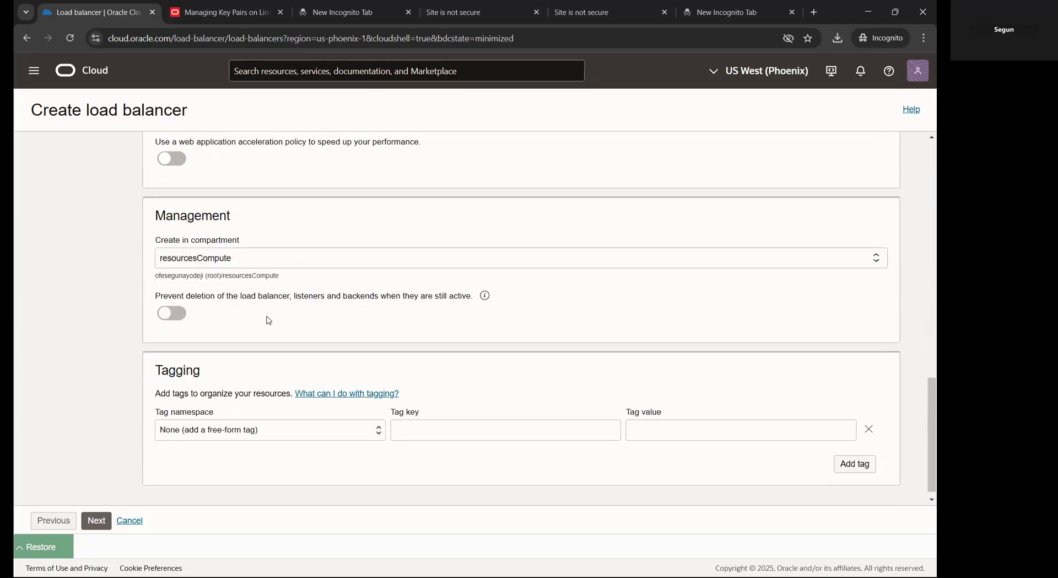
{"action": "left_click", "coordinate": [274, 254]}
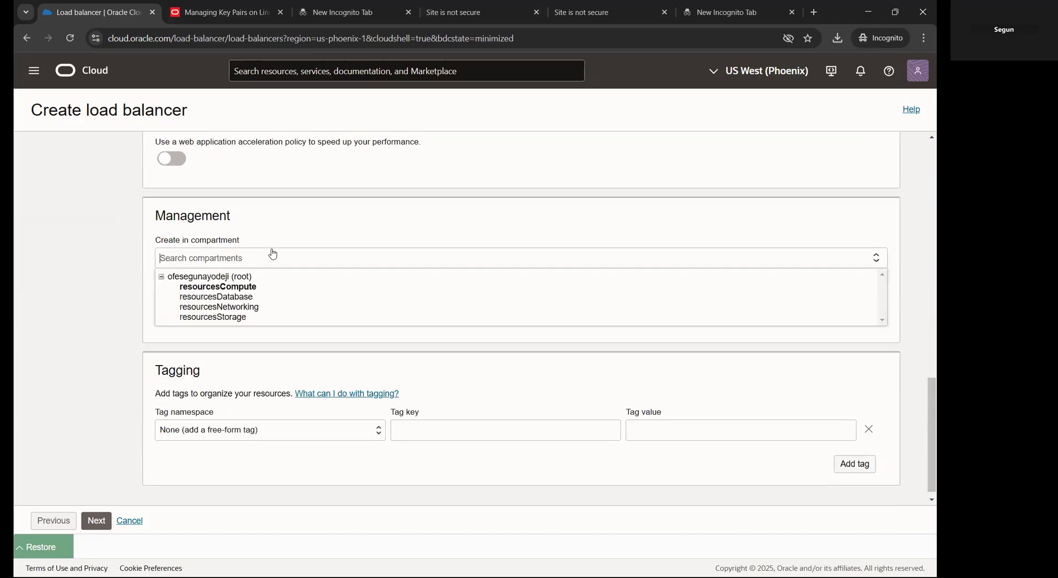
{"action": "left_click", "coordinate": [220, 307]}
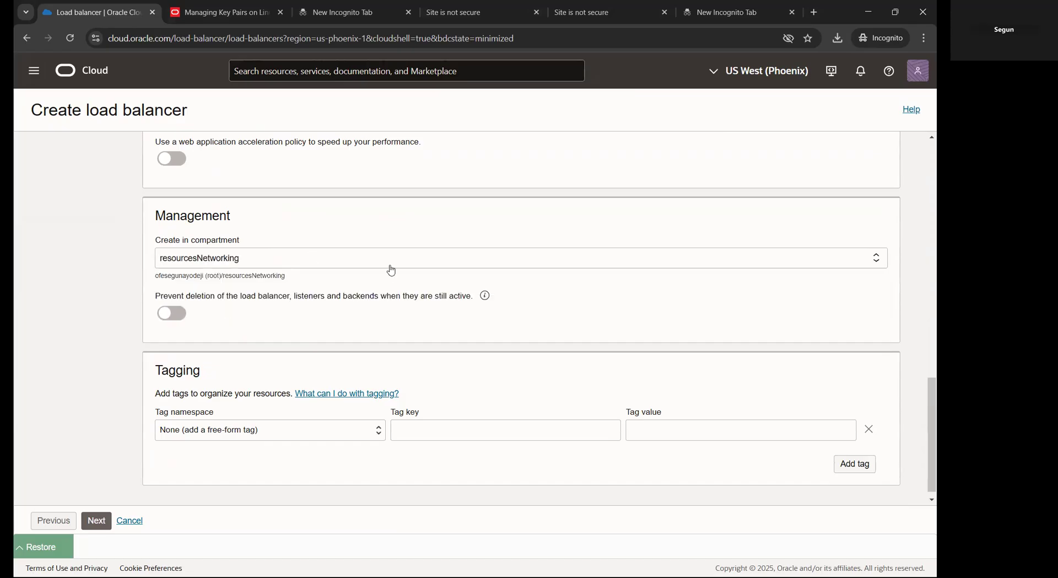
{"action": "left_click", "coordinate": [334, 265]}
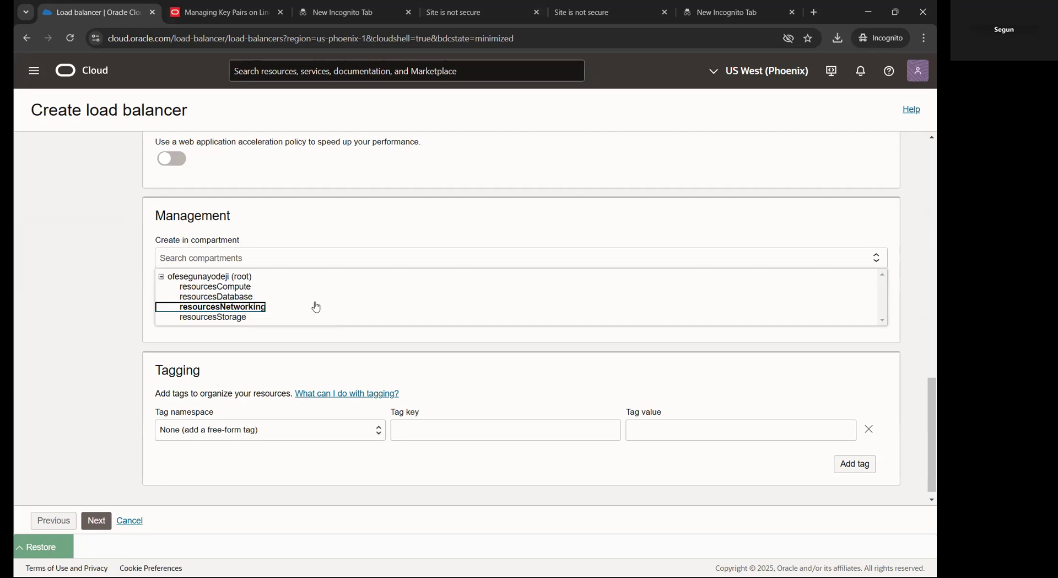
{"action": "left_click", "coordinate": [396, 253]}
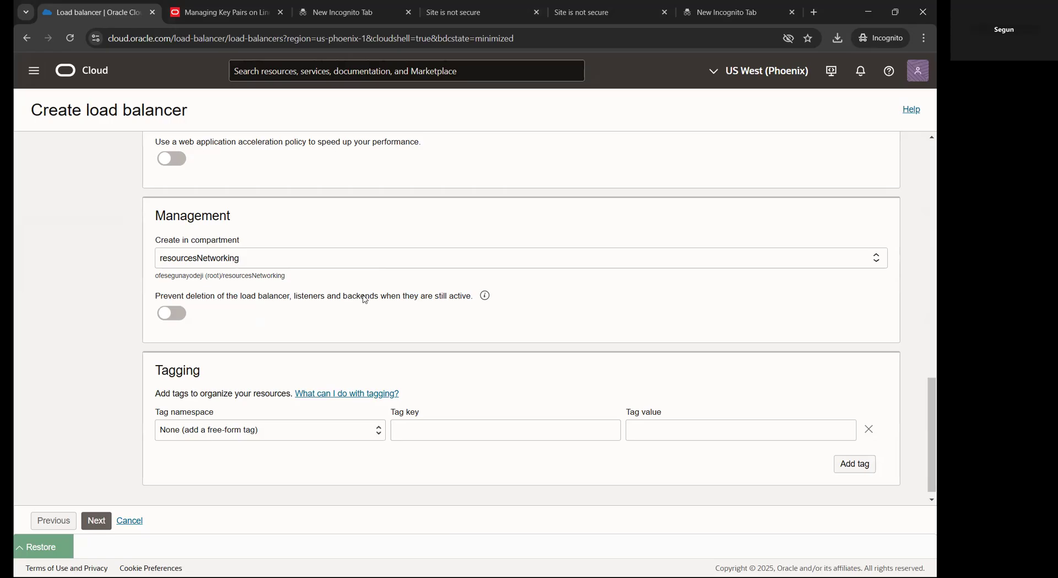
{"action": "scroll", "coordinate": [342, 365], "scroll_direction": "down", "scroll_amount": 1}
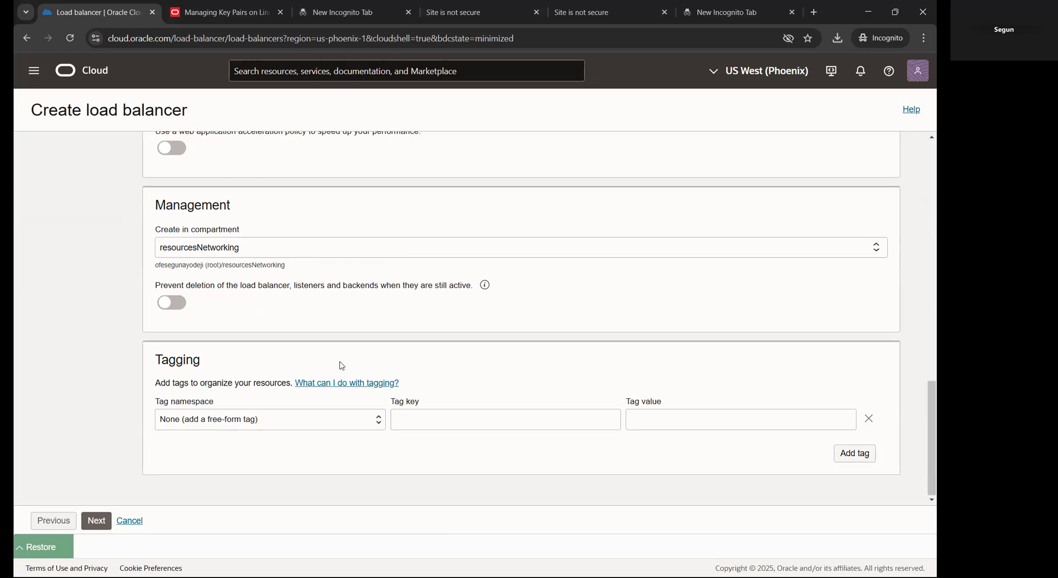
{"action": "left_click", "coordinate": [95, 521]}
- Add webserver01 and webserver02 from the resourcesCompute compartment as backend servers
{"action": "scroll", "coordinate": [282, 224], "scroll_direction": "up", "scroll_amount": 5}
{"action": "scroll", "coordinate": [282, 225], "scroll_direction": "up", "scroll_amount": 5}
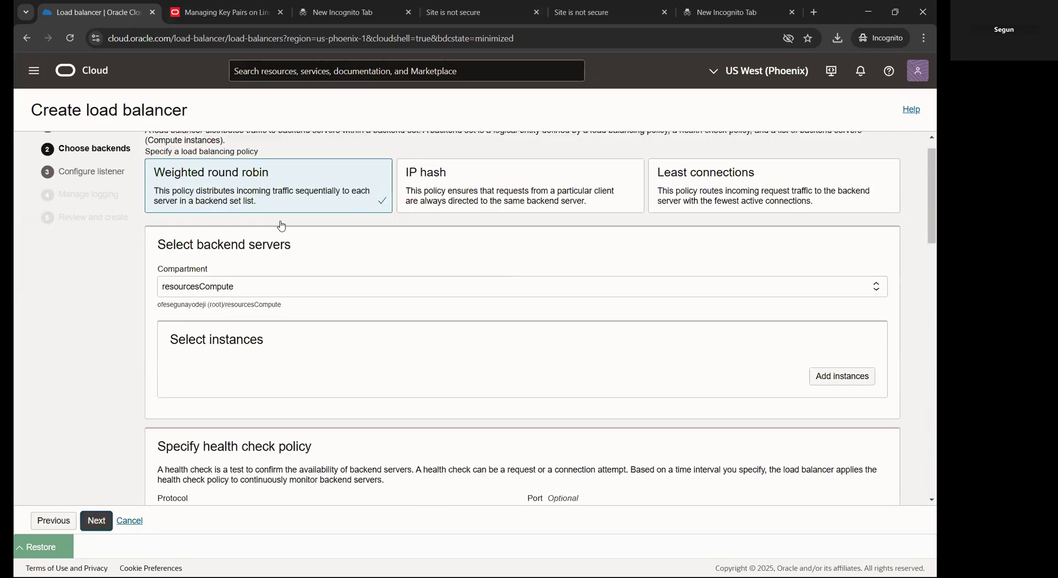
{"action": "scroll", "coordinate": [281, 226], "scroll_direction": "down", "scroll_amount": 1}
{"action": "left_click", "coordinate": [230, 259]}
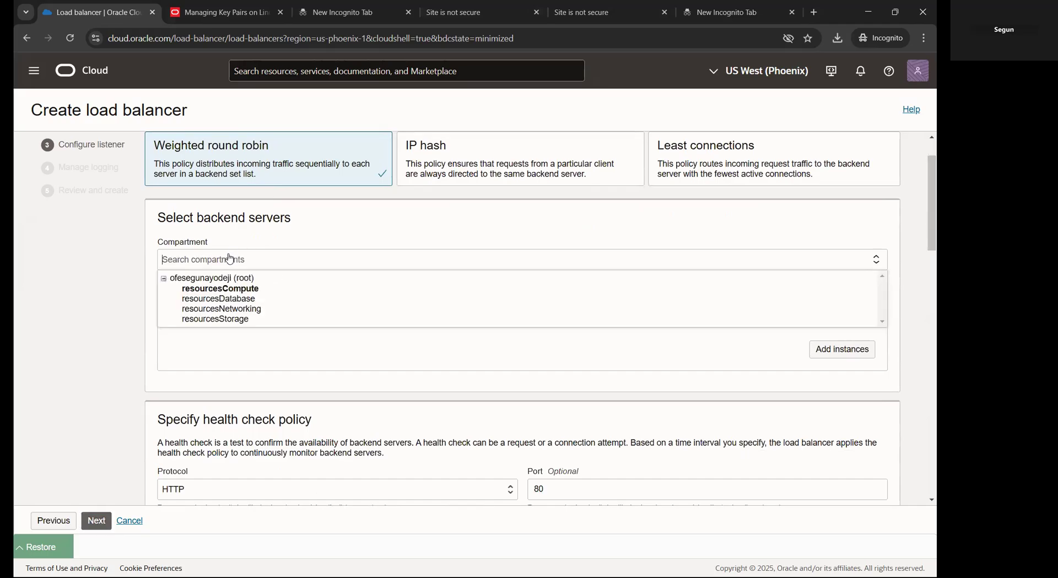
{"action": "left_click", "coordinate": [225, 289]}
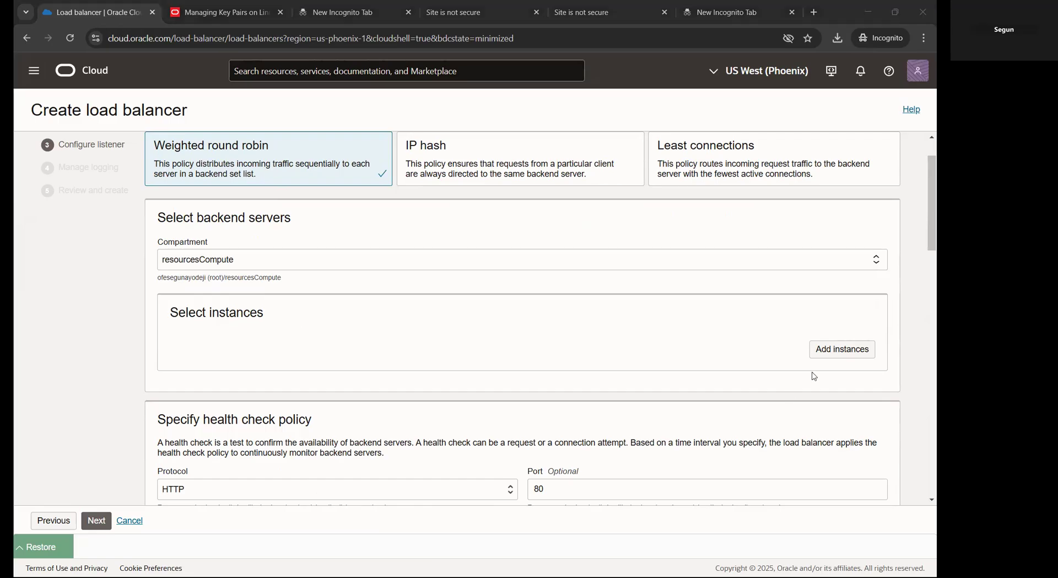
{"action": "left_click", "coordinate": [830, 351]}
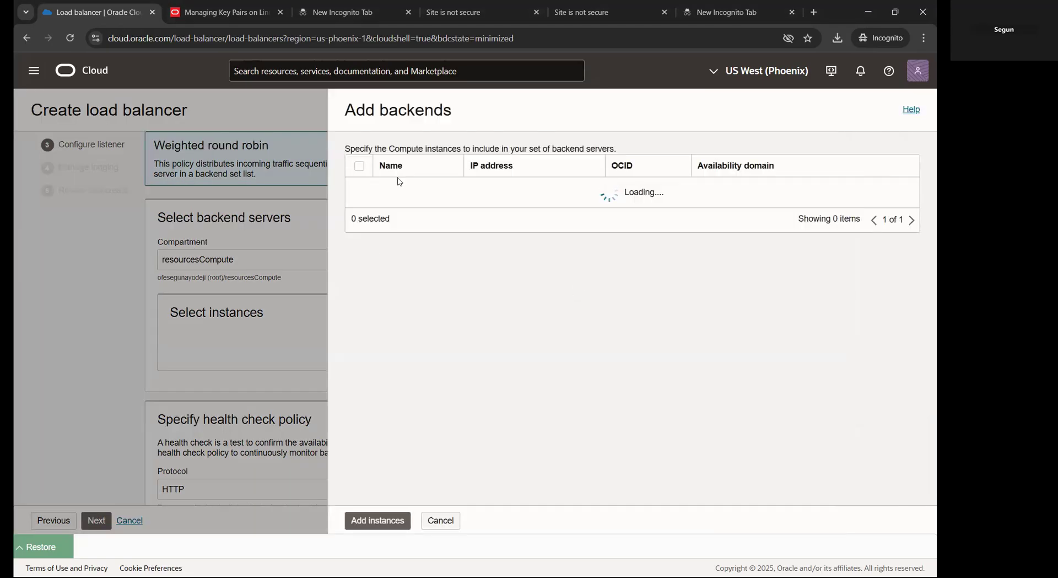
{"action": "left_click", "coordinate": [359, 166]}
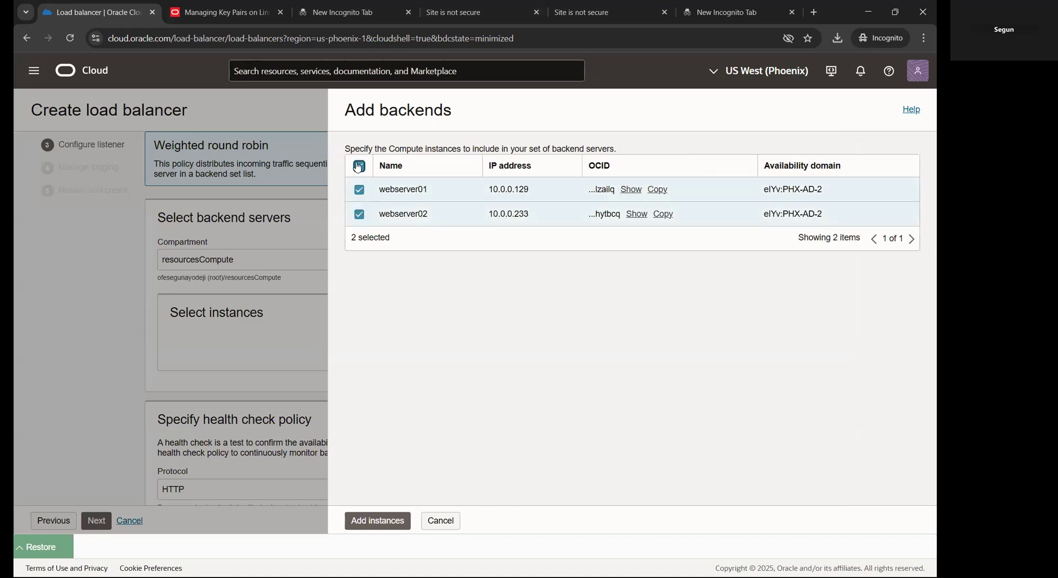
{"action": "left_click", "coordinate": [375, 523]}
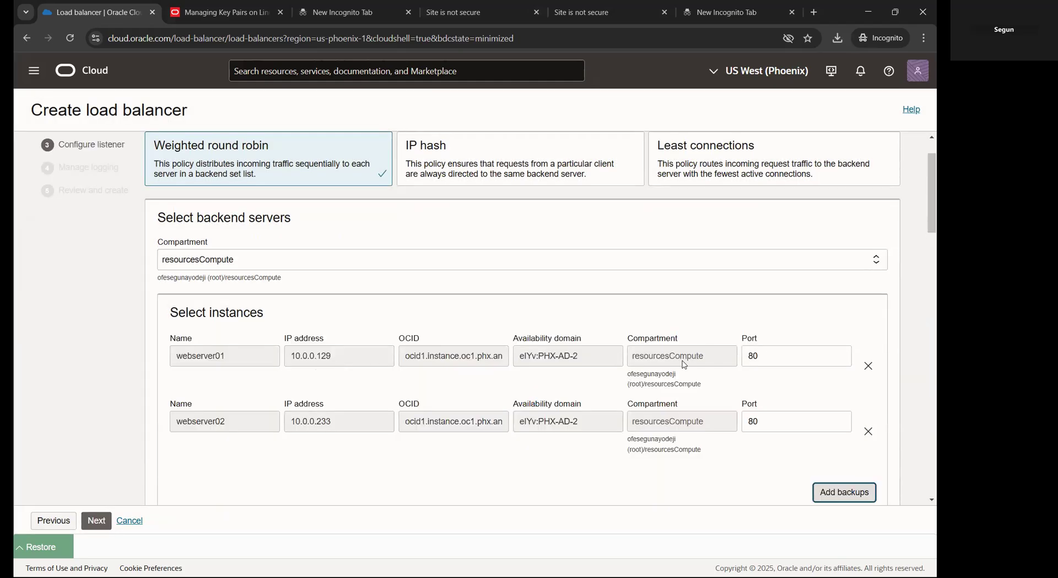
- Set the health check policy's protocol to TCP
{"action": "scroll", "coordinate": [314, 390], "scroll_direction": "down", "scroll_amount": 2}
{"action": "scroll", "coordinate": [314, 390], "scroll_direction": "down", "scroll_amount": 3}
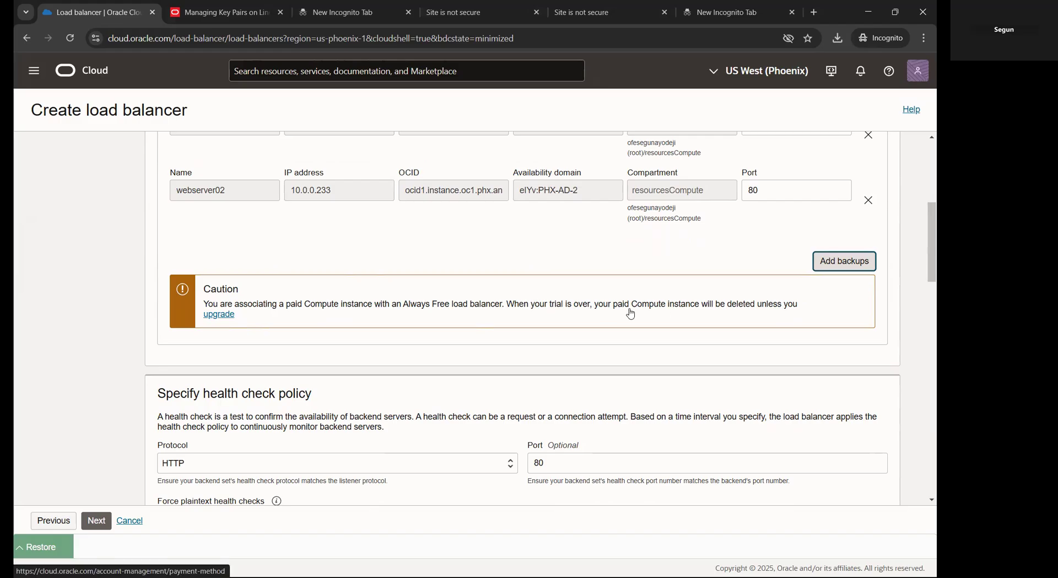
{"action": "scroll", "coordinate": [552, 329], "scroll_direction": "down", "scroll_amount": 3}
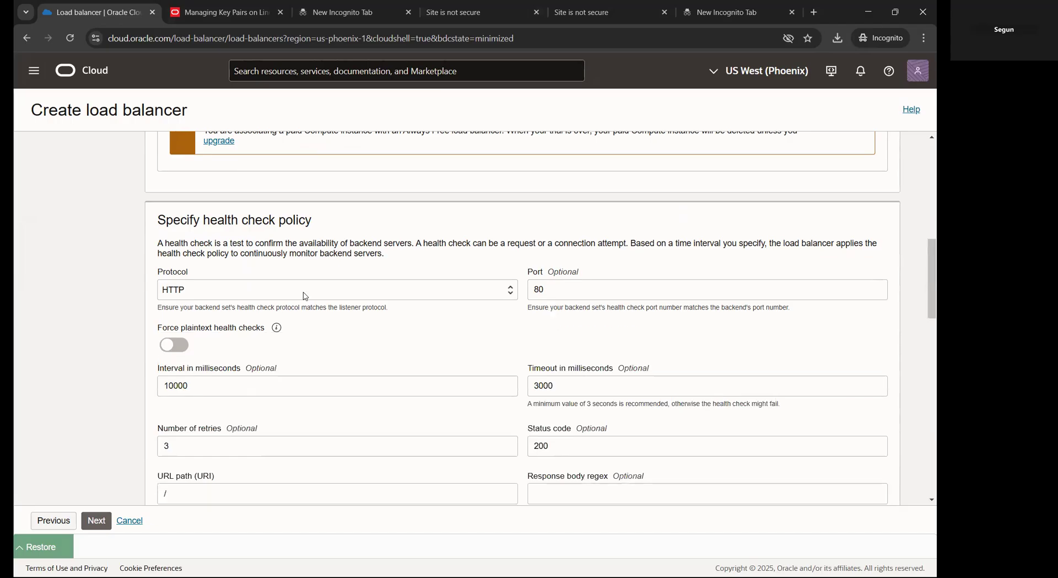
{"action": "left_click", "coordinate": [258, 291]}
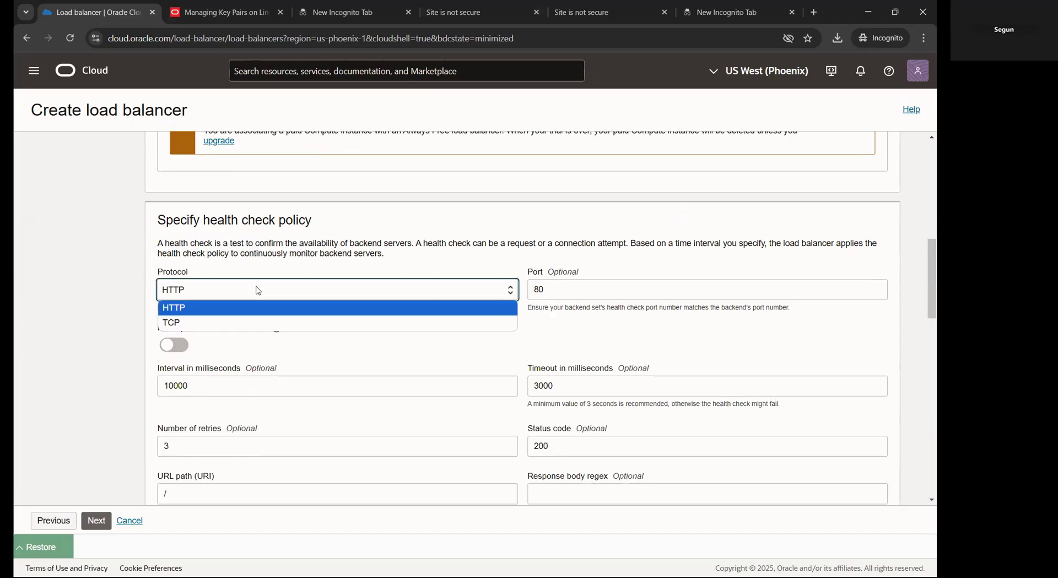
{"action": "left_click", "coordinate": [237, 323]}
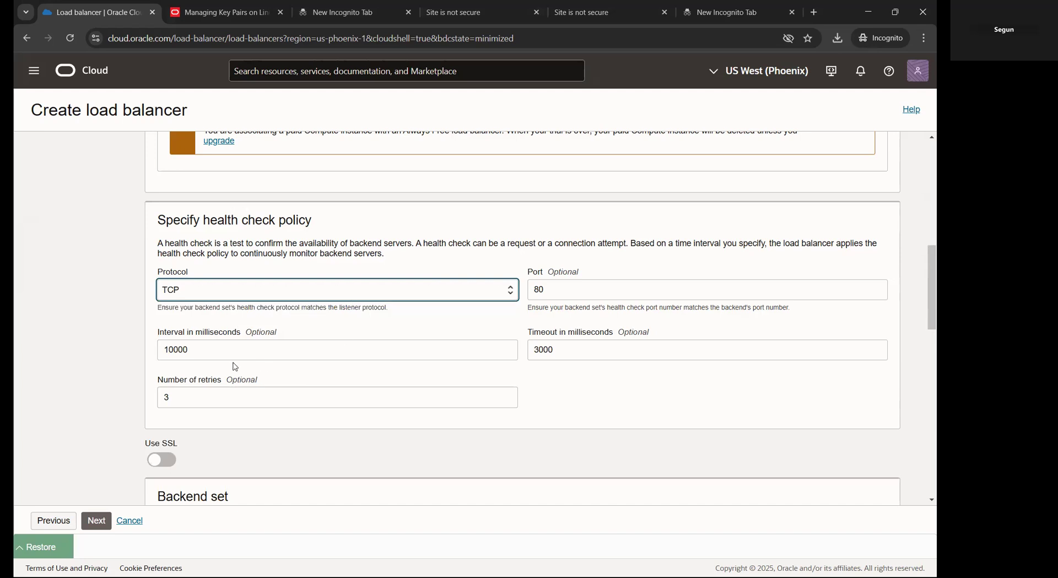
- Replace the default backend set name with lb-back
{"action": "scroll", "coordinate": [308, 313], "scroll_direction": "down", "scroll_amount": 4}
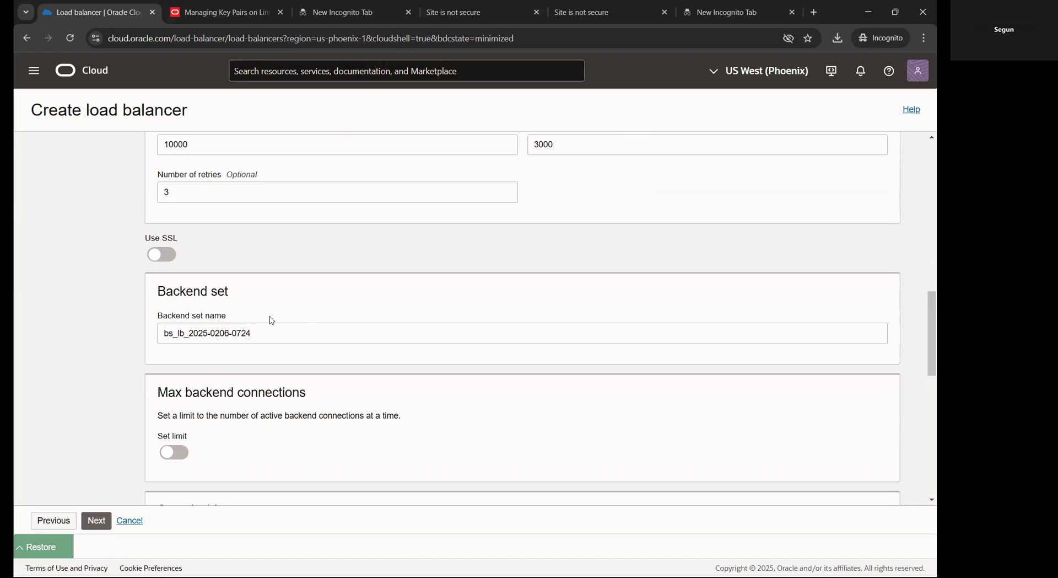
{"action": "left_click", "coordinate": [257, 337]}
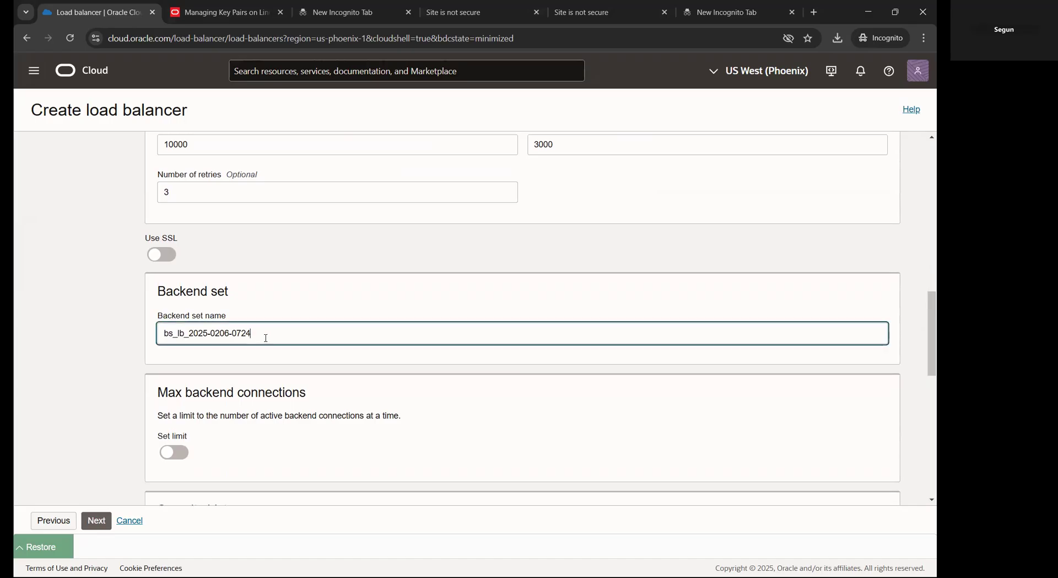
{"action": "left_click_drag", "start_coordinate": [264, 335], "coordinate": [127, 335]}
{"action": "type", "text": "lb-"}
{"action": "type", "text": "set"}
{"action": "type", "text": "-"}
{"action": "key", "text": "BackSpace"}
{"action": "key", "text": "BackSpace"}
{"action": "key", "text": "BackSpace"}
{"action": "key", "text": "BackSpace"}
{"action": "type", "text": "back"}
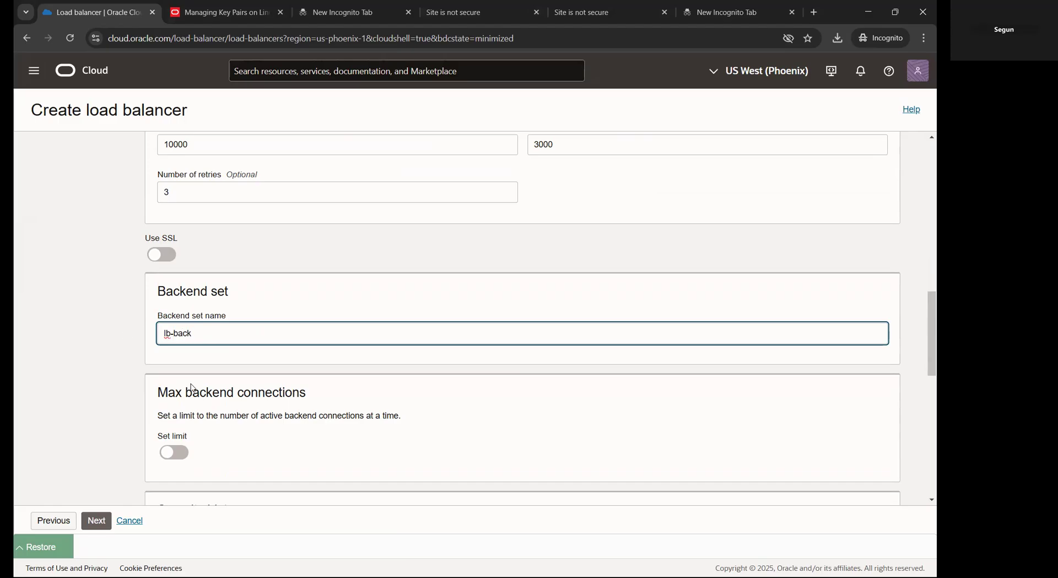
{"action": "scroll", "coordinate": [332, 352], "scroll_direction": "down", "scroll_amount": 6}
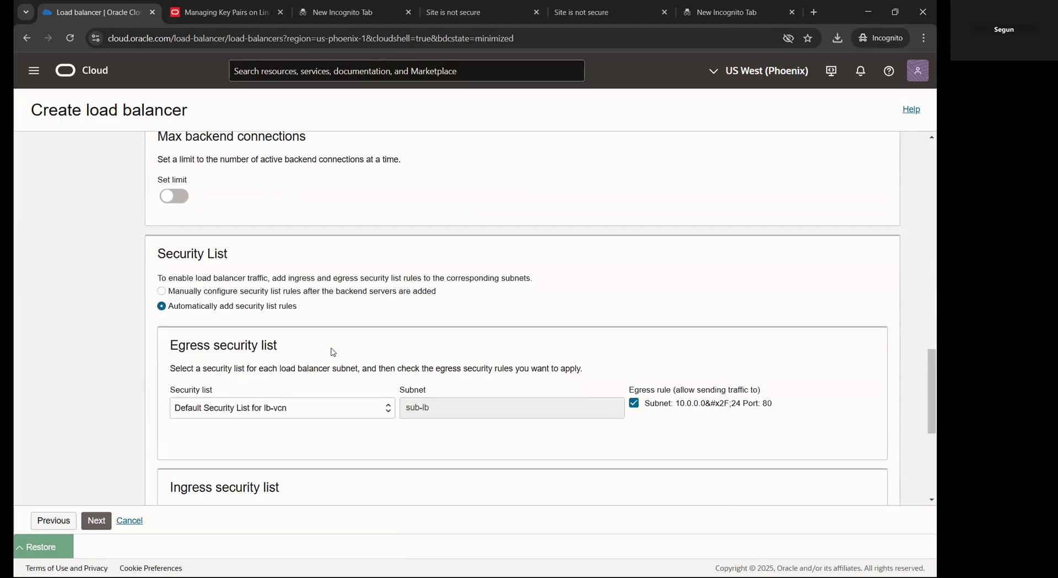
{"action": "scroll", "coordinate": [333, 352], "scroll_direction": "down", "scroll_amount": 2}
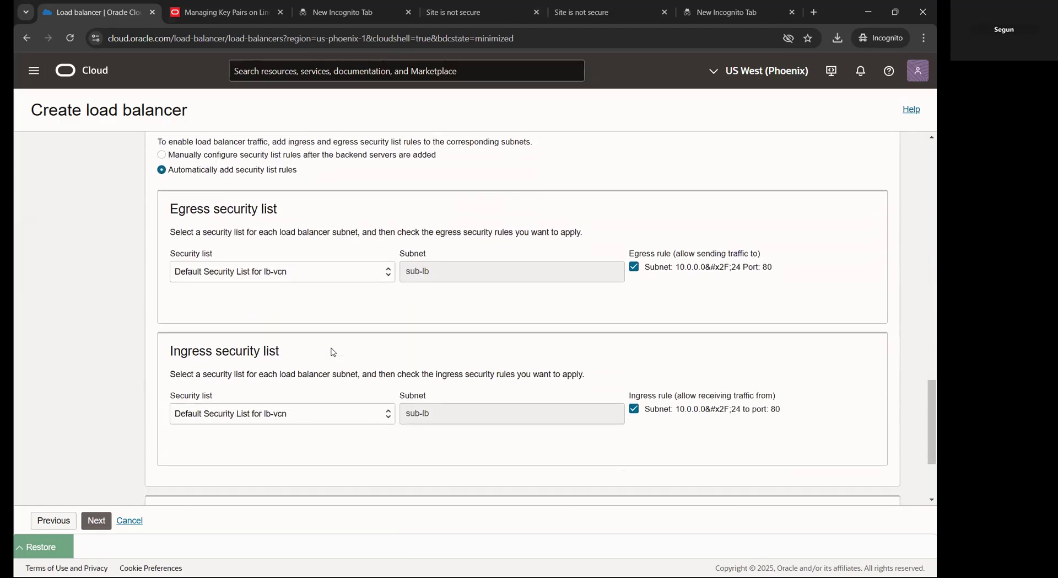
- Review the backend settings, including the load balancing policy, backend servers, health check policy, backend set name and security list rules
{"action": "scroll", "coordinate": [333, 351], "scroll_direction": "down", "scroll_amount": 2}
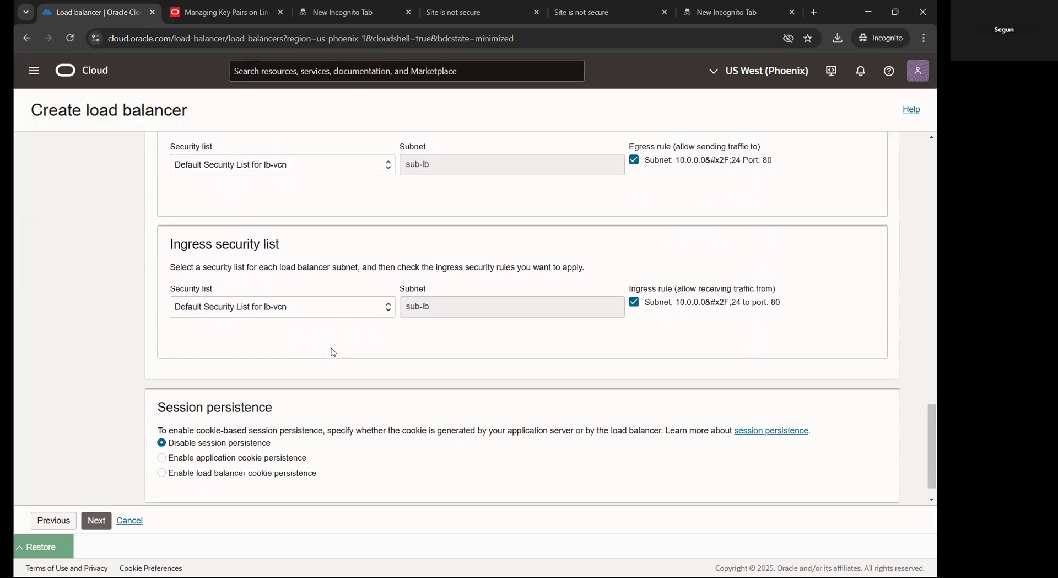
{"action": "scroll", "coordinate": [333, 352], "scroll_direction": "down", "scroll_amount": 1}
{"action": "scroll", "coordinate": [333, 351], "scroll_direction": "up", "scroll_amount": 5}
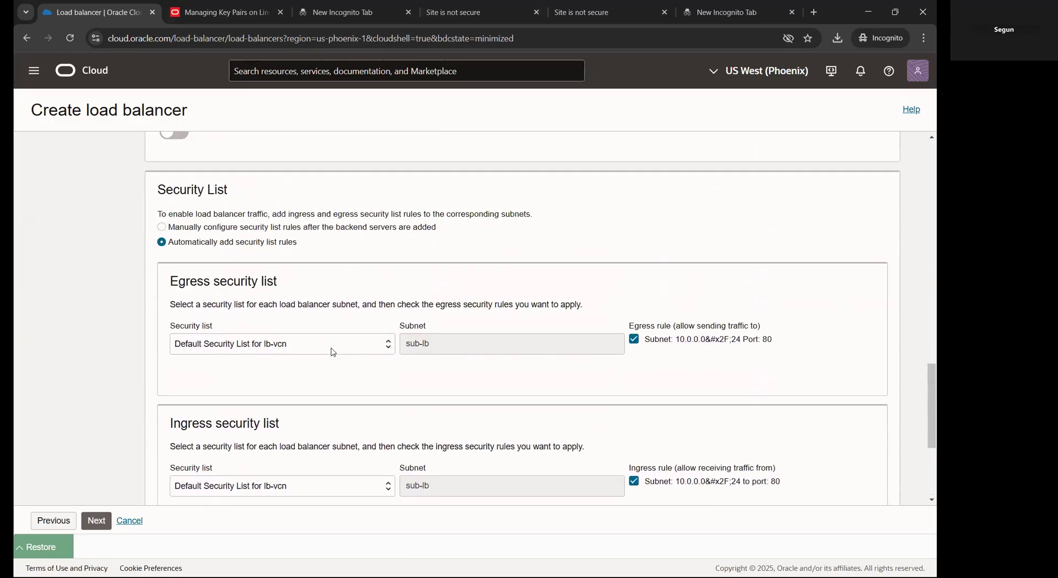
{"action": "scroll", "coordinate": [333, 352], "scroll_direction": "up", "scroll_amount": 15}
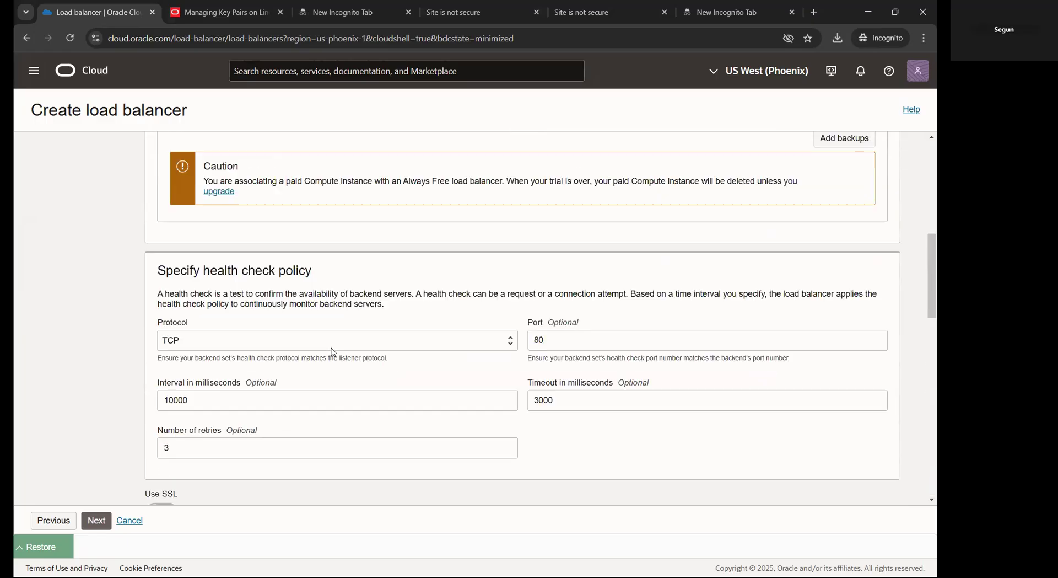
{"action": "scroll", "coordinate": [332, 352], "scroll_direction": "up", "scroll_amount": 5}
{"action": "scroll", "coordinate": [333, 352], "scroll_direction": "up", "scroll_amount": 4}
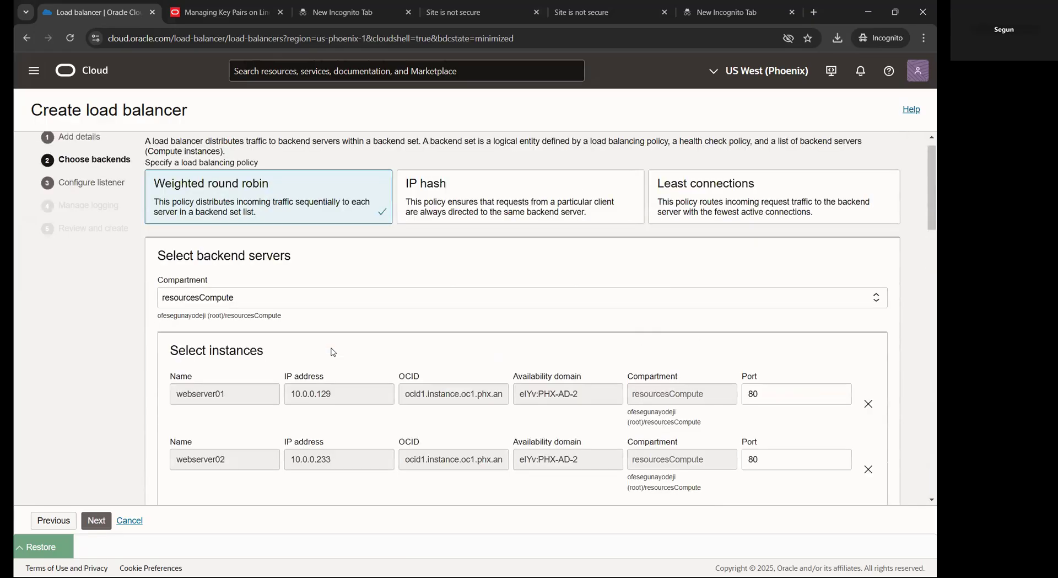
{"action": "scroll", "coordinate": [333, 352], "scroll_direction": "up", "scroll_amount": 1}
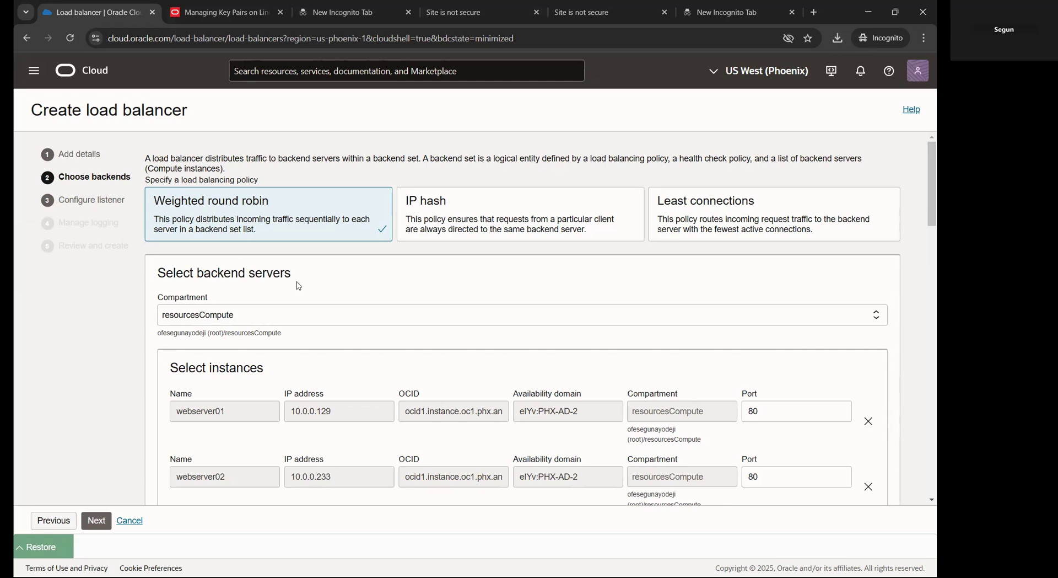
{"action": "scroll", "coordinate": [298, 286], "scroll_direction": "down", "scroll_amount": 5}
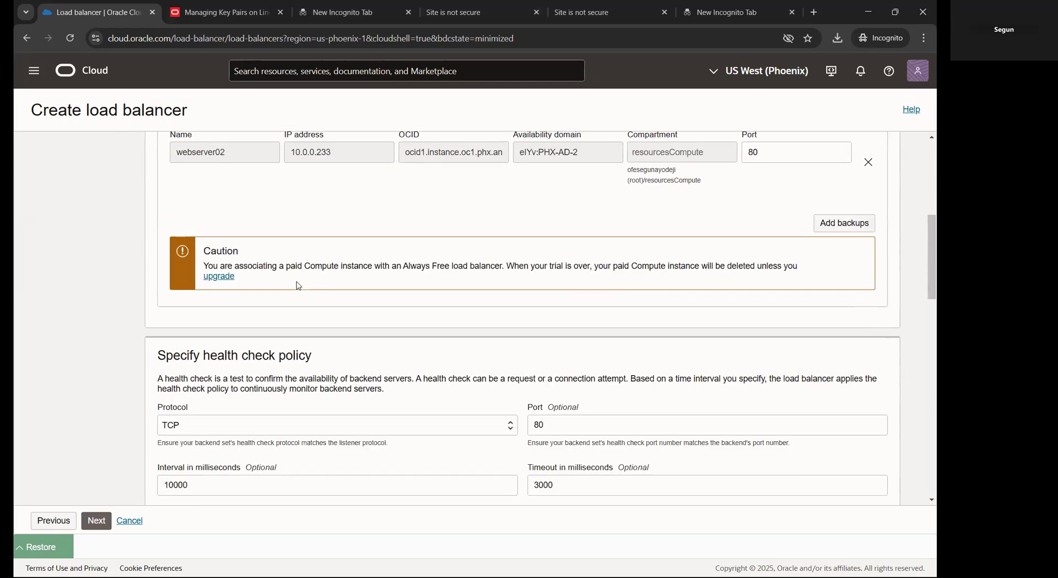
{"action": "scroll", "coordinate": [298, 286], "scroll_direction": "down", "scroll_amount": 3}
{"action": "scroll", "coordinate": [298, 286], "scroll_direction": "down", "scroll_amount": 3}
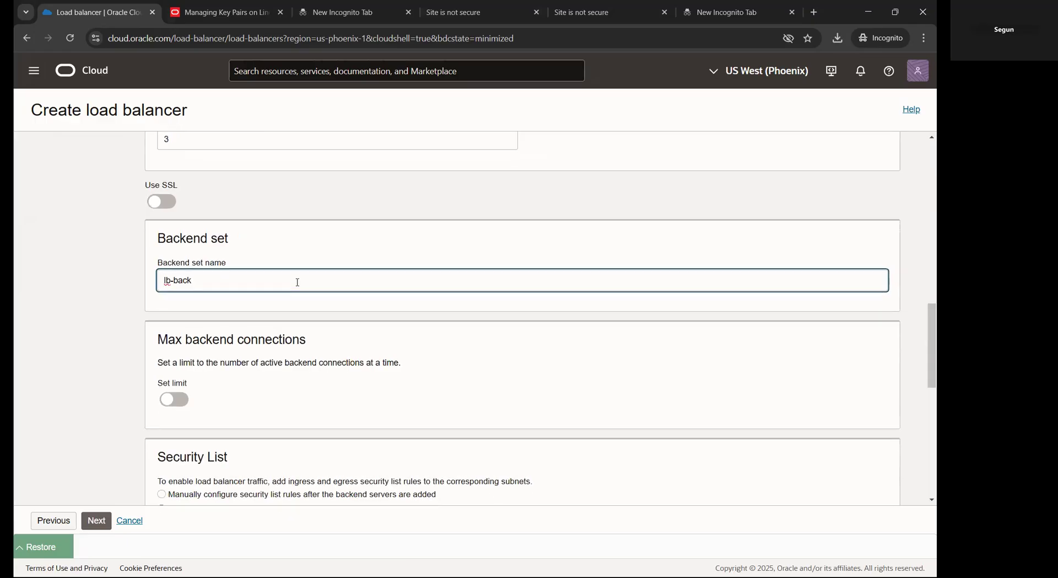
{"action": "scroll", "coordinate": [297, 281], "scroll_direction": "down", "scroll_amount": 3}
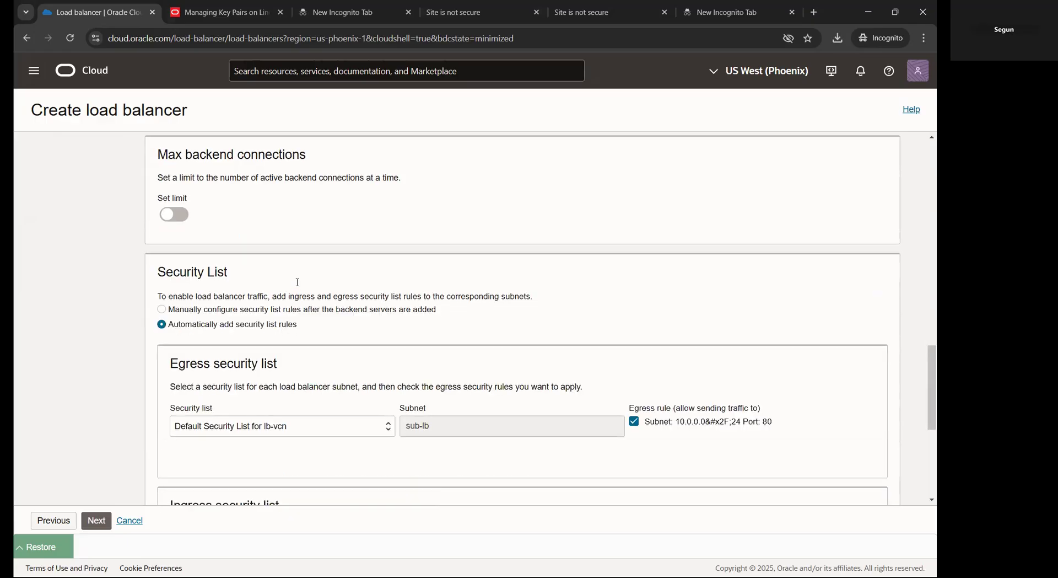
{"action": "scroll", "coordinate": [297, 282], "scroll_direction": "down", "scroll_amount": 2}
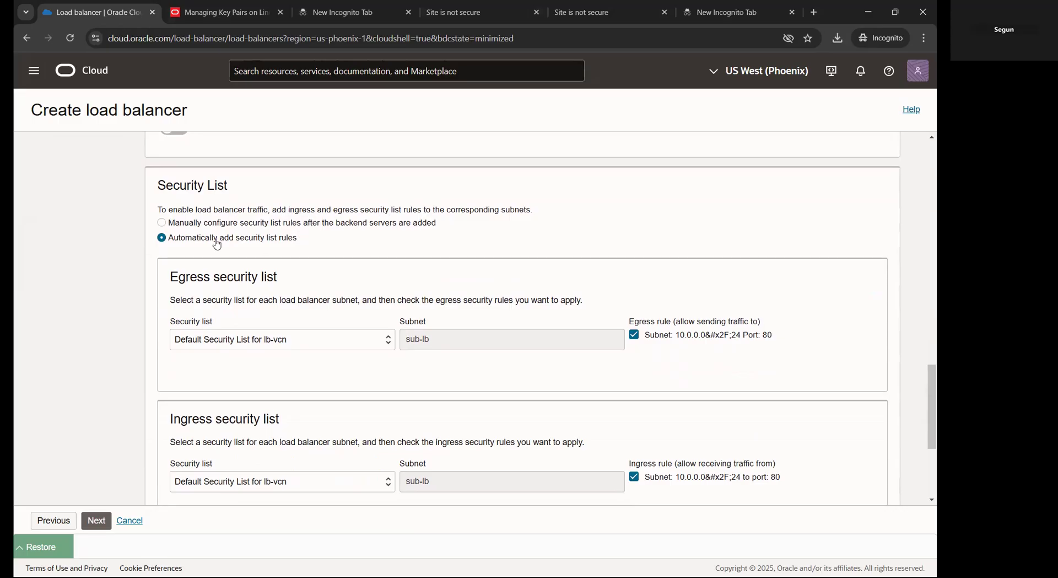
- Reselect automatic addition of security list rules and continue to the listener configuration
{"action": "left_click", "coordinate": [162, 222]}
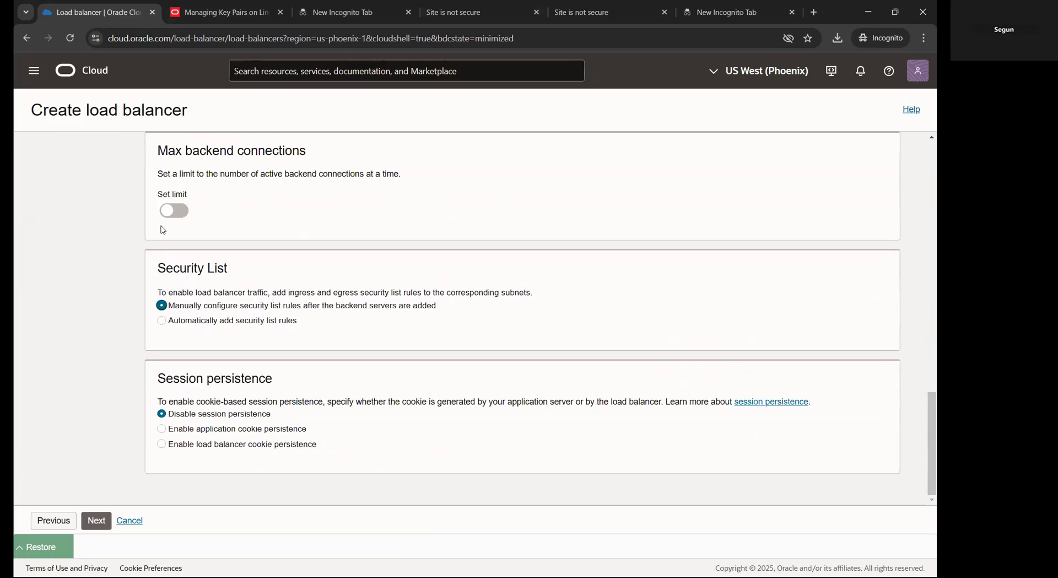
{"action": "left_click", "coordinate": [162, 320]}
{"action": "scroll", "coordinate": [275, 314], "scroll_direction": "down", "scroll_amount": 3}
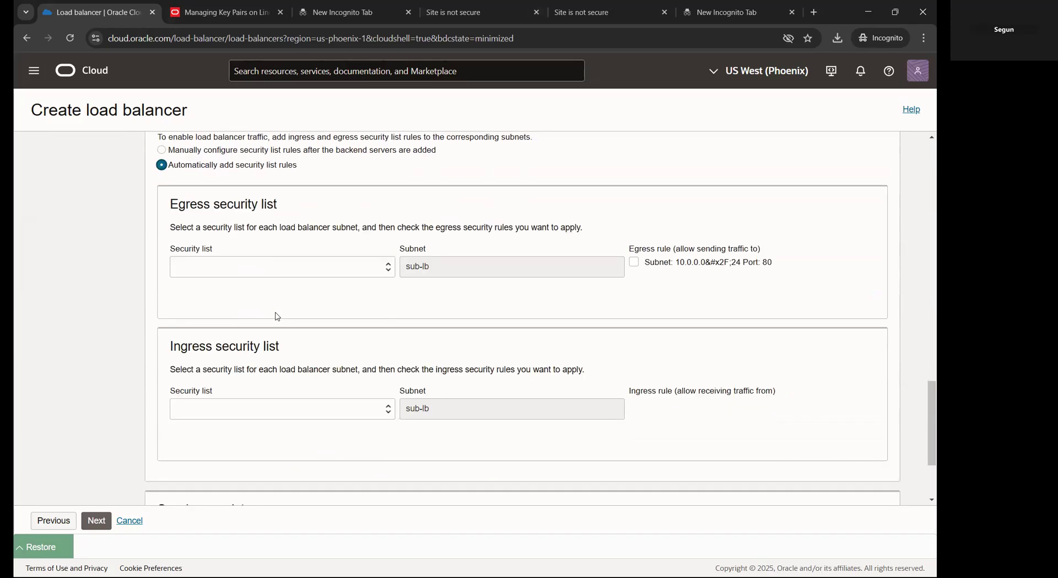
{"action": "left_click", "coordinate": [389, 248]}
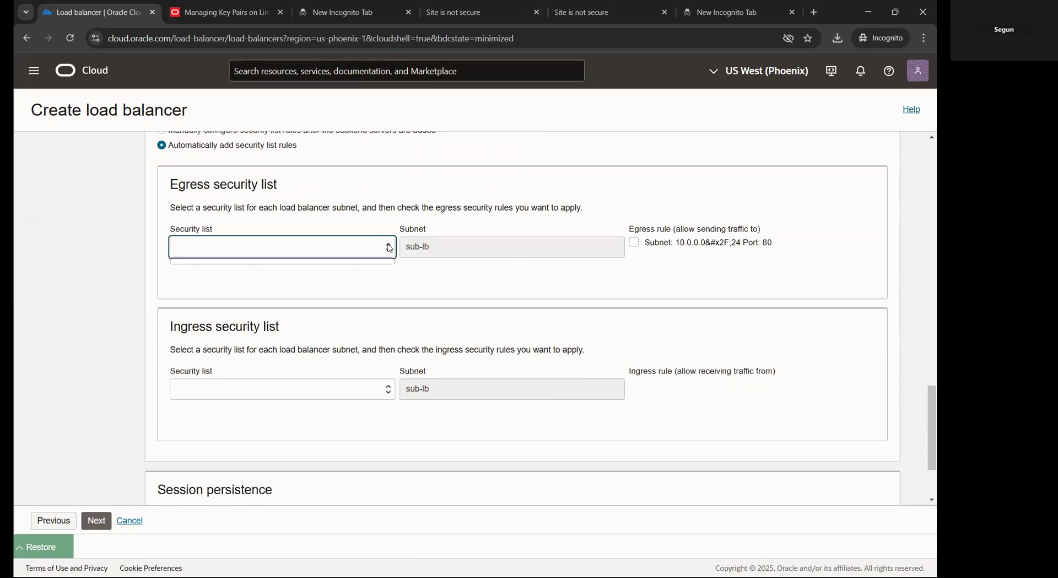
{"action": "left_click", "coordinate": [389, 251]}
{"action": "left_click", "coordinate": [433, 251]}
{"action": "scroll", "coordinate": [435, 254], "scroll_direction": "down", "scroll_amount": 1}
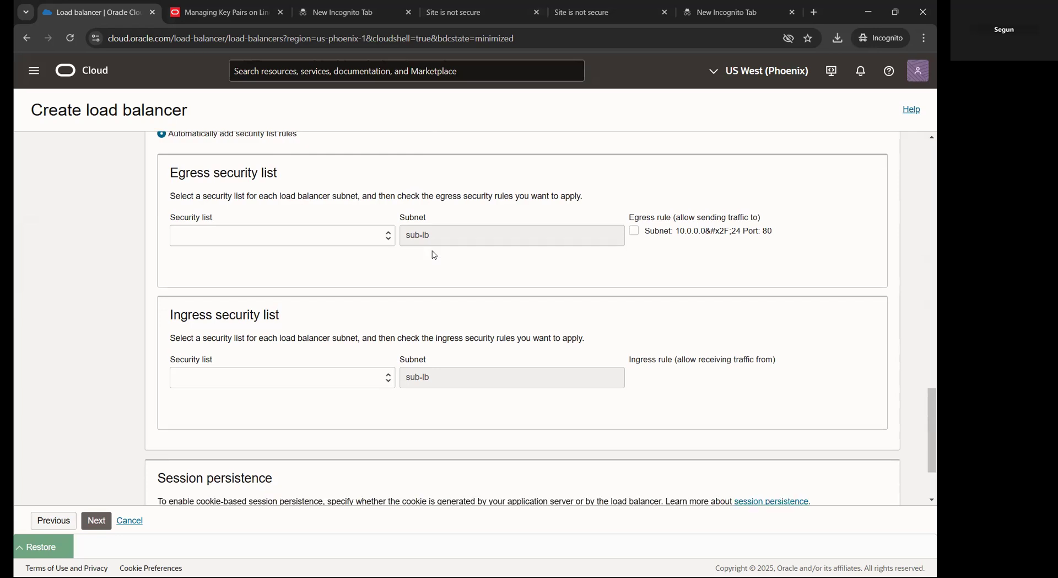
{"action": "scroll", "coordinate": [434, 255], "scroll_direction": "down", "scroll_amount": 2}
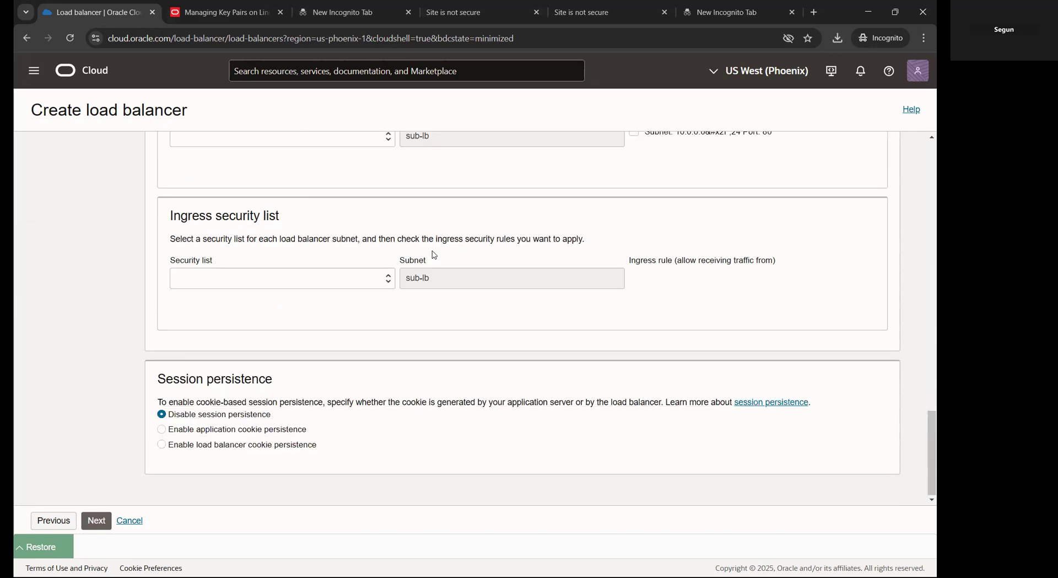
{"action": "left_click", "coordinate": [99, 520]}
- Replace the default listener name with lb-listener
{"action": "scroll", "coordinate": [292, 346], "scroll_direction": "up", "scroll_amount": 1}
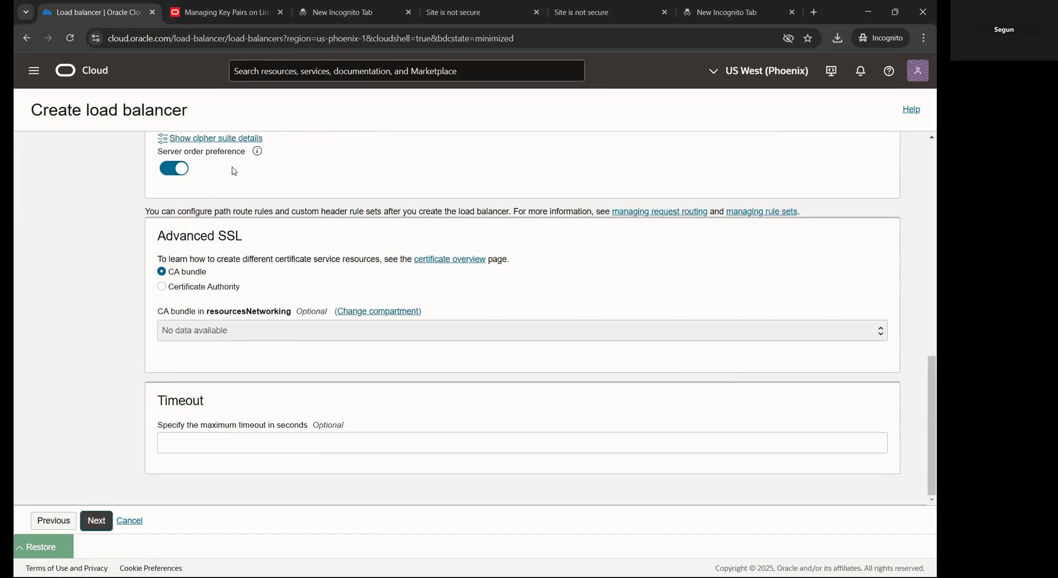
{"action": "scroll", "coordinate": [234, 172], "scroll_direction": "up", "scroll_amount": 5}
{"action": "scroll", "coordinate": [234, 172], "scroll_direction": "up", "scroll_amount": 3}
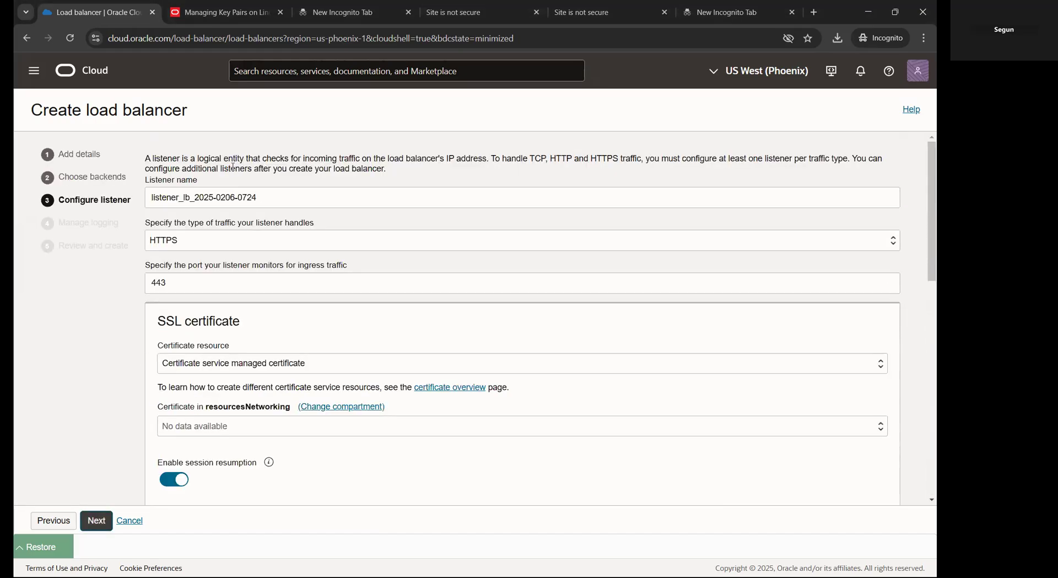
{"action": "left_click", "coordinate": [279, 200]}
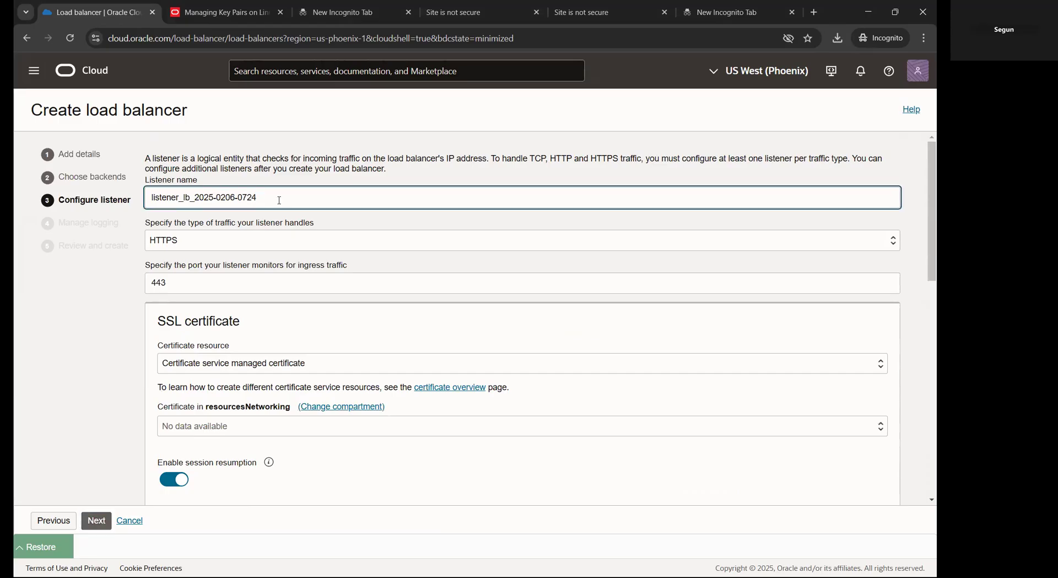
{"action": "key", "text": "ctrl+shift+Left"}
{"action": "key", "text": "ctrl+shift+Left"}
{"action": "key", "text": "ctrl+shift+Left"}
{"action": "key", "text": "ctrl+shift+Left"}
{"action": "type", "text": "lb-listener"}
- Set the listener's traffic type to HTTP and continue to the logging settings
{"action": "left_click", "coordinate": [208, 245]}
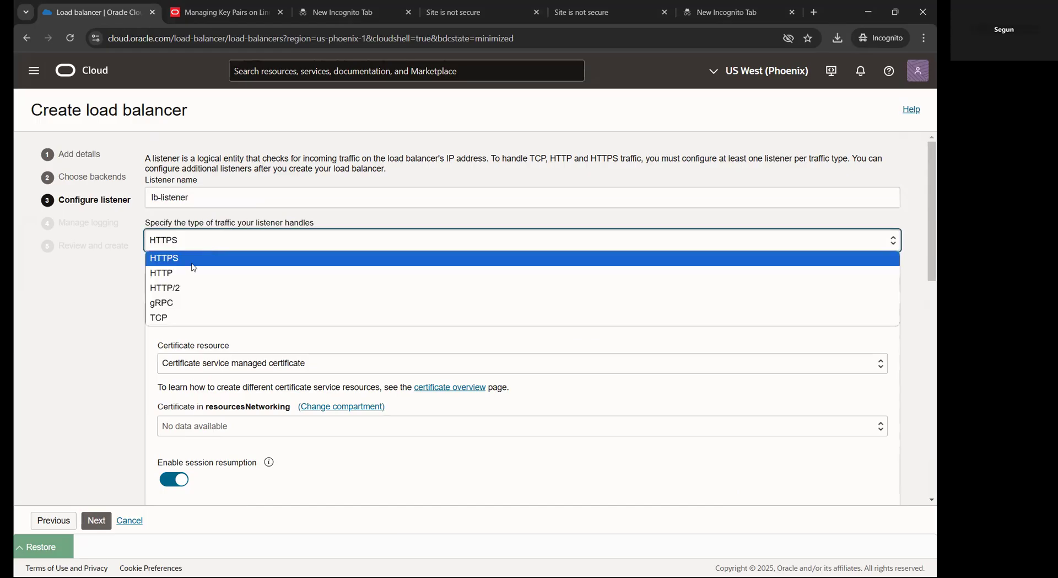
{"action": "left_click", "coordinate": [182, 273]}
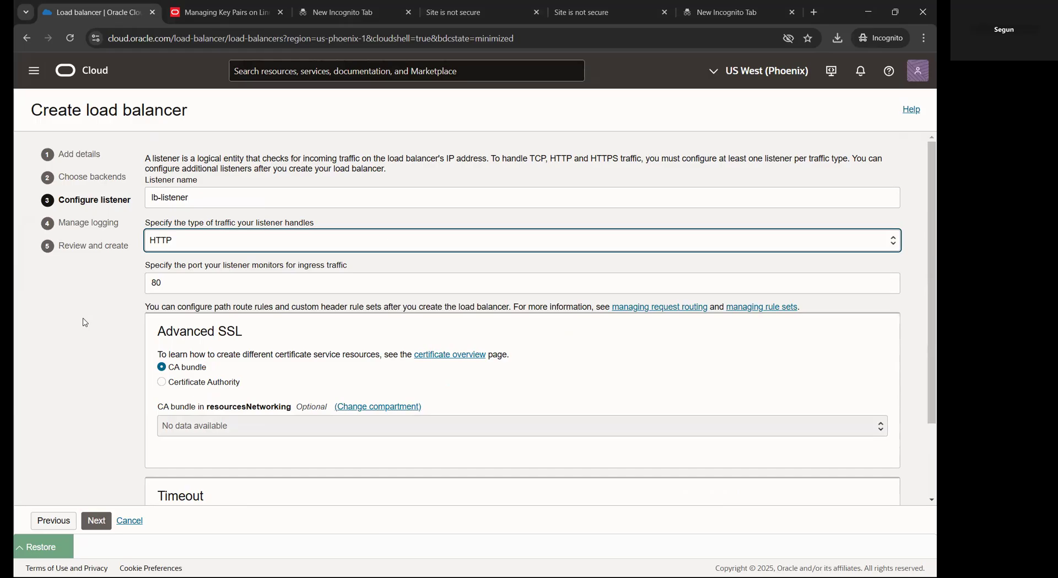
{"action": "left_click", "coordinate": [382, 240]}
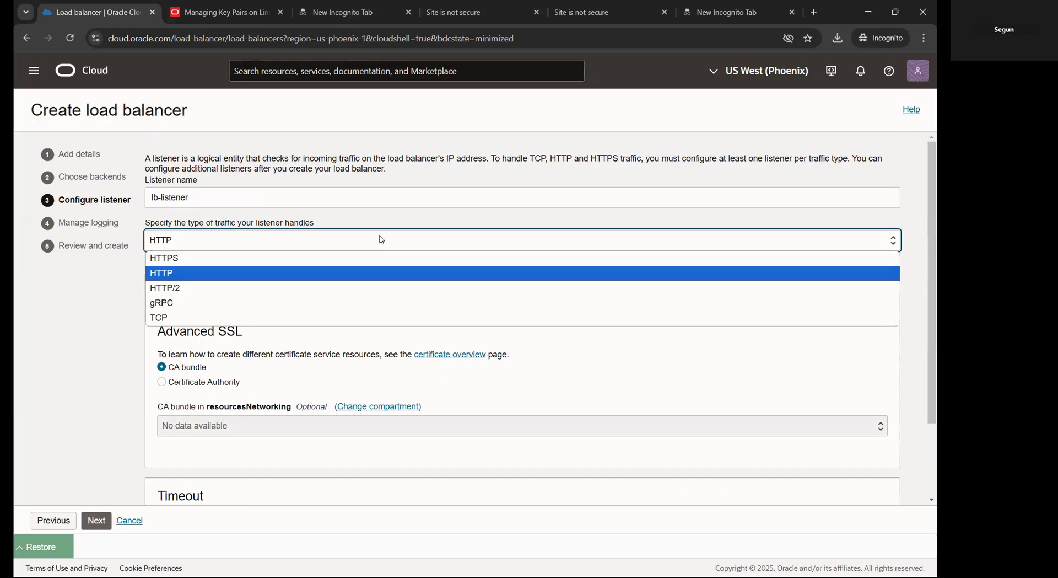
{"action": "left_click", "coordinate": [381, 240]}
{"action": "scroll", "coordinate": [224, 299], "scroll_direction": "down", "scroll_amount": 2}
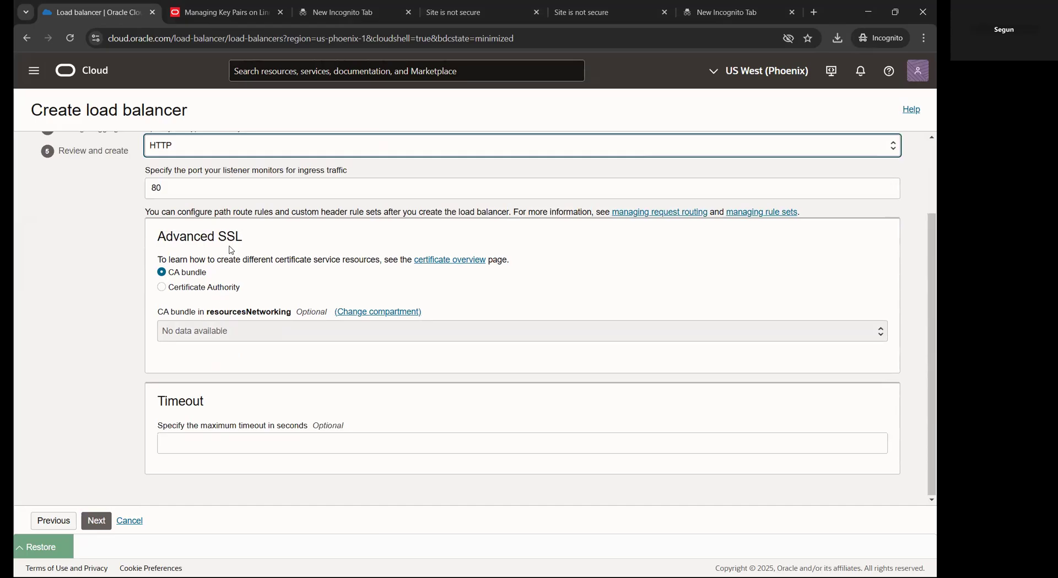
{"action": "scroll", "coordinate": [265, 282], "scroll_direction": "up", "scroll_amount": 1}
{"action": "scroll", "coordinate": [265, 282], "scroll_direction": "down", "scroll_amount": 1}
{"action": "scroll", "coordinate": [325, 295], "scroll_direction": "up", "scroll_amount": 2}
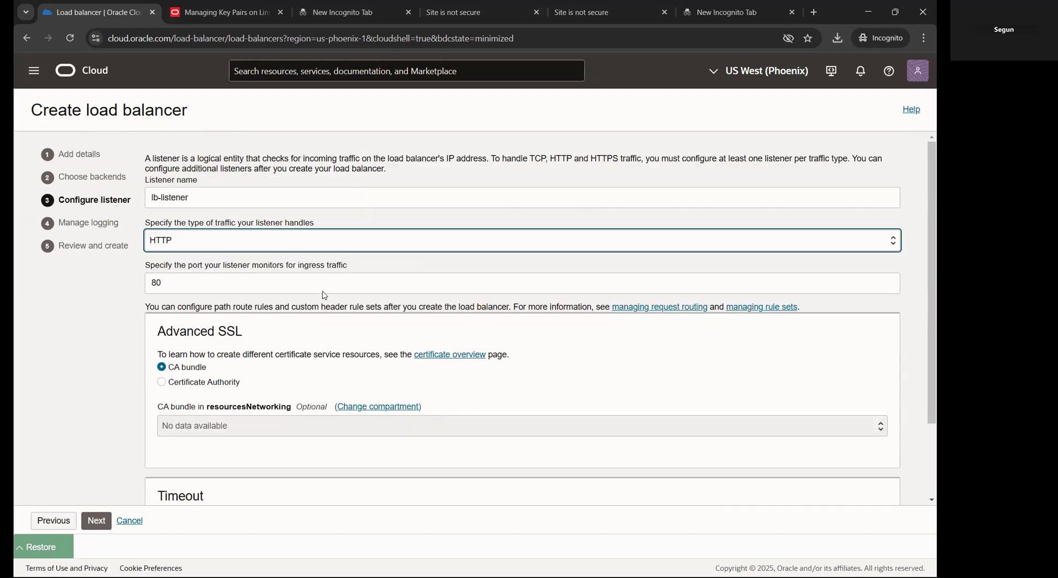
{"action": "scroll", "coordinate": [324, 296], "scroll_direction": "down", "scroll_amount": 2}
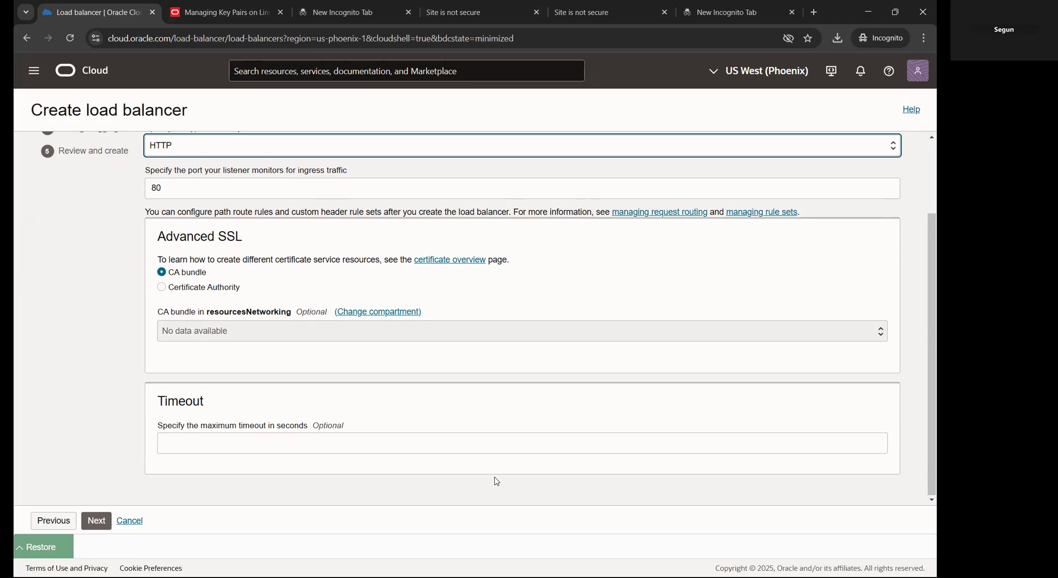
{"action": "left_click", "coordinate": [97, 521]}
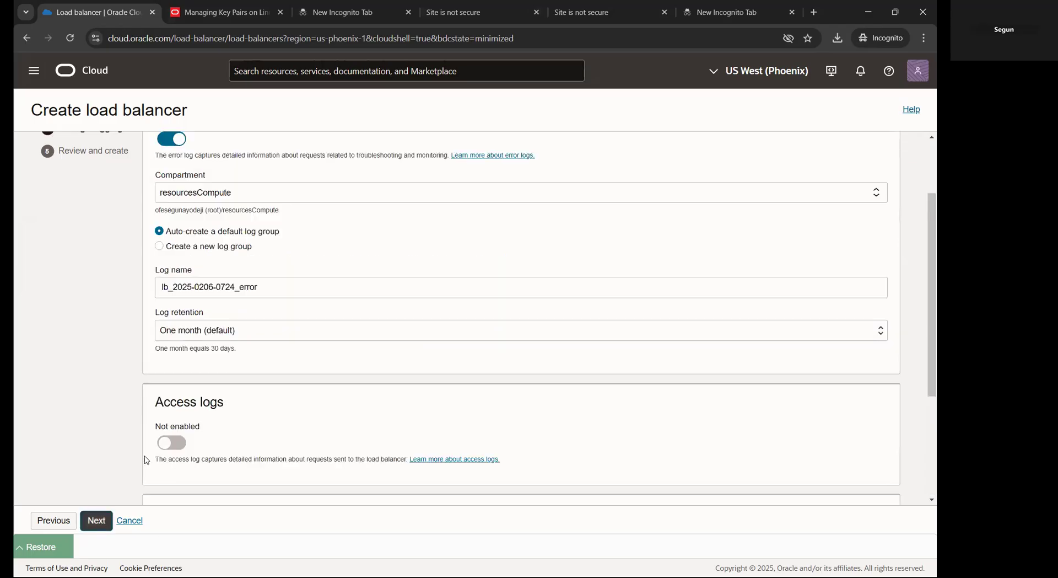
- Disable error logs for the load balancer and continue to the final review
{"action": "scroll", "coordinate": [253, 190], "scroll_direction": "up", "scroll_amount": 1}
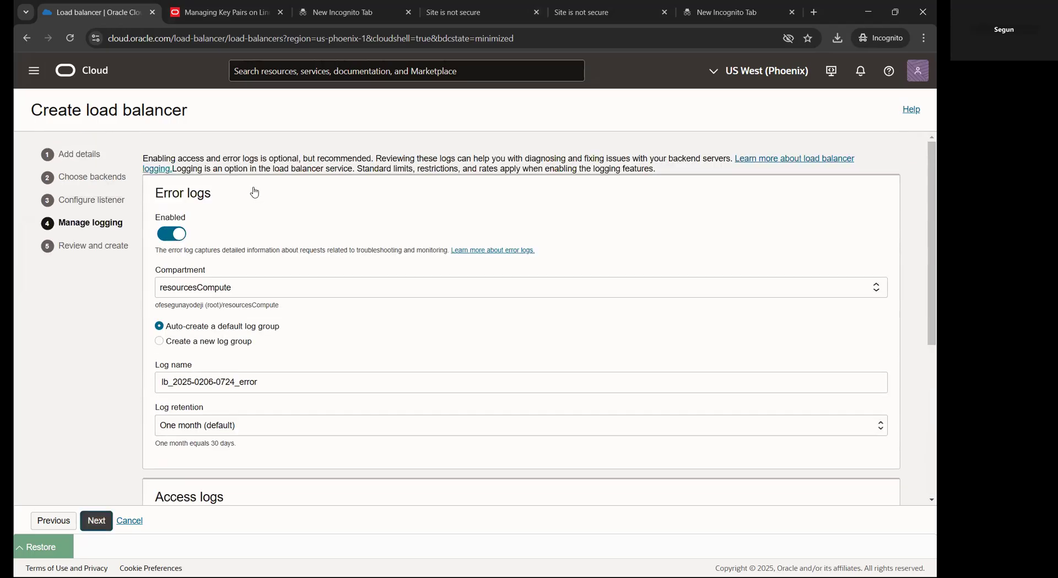
{"action": "left_click", "coordinate": [178, 204]}
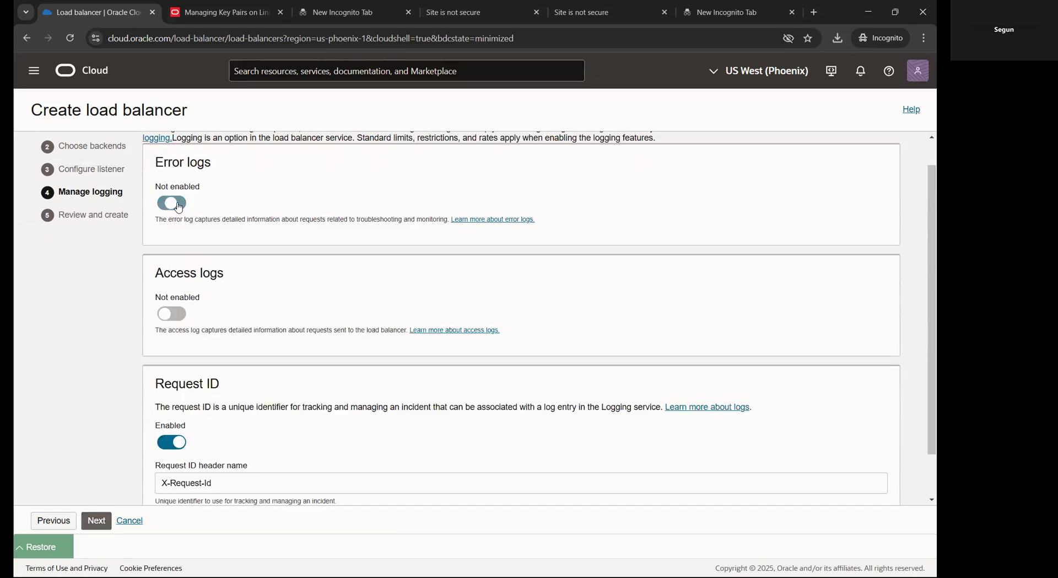
{"action": "scroll", "coordinate": [178, 207], "scroll_direction": "down", "scroll_amount": 1}
{"action": "scroll", "coordinate": [178, 207], "scroll_direction": "up", "scroll_amount": 1}
{"action": "scroll", "coordinate": [179, 207], "scroll_direction": "down", "scroll_amount": 1}
{"action": "scroll", "coordinate": [179, 207], "scroll_direction": "up", "scroll_amount": 1}
{"action": "scroll", "coordinate": [179, 207], "scroll_direction": "down", "scroll_amount": 1}
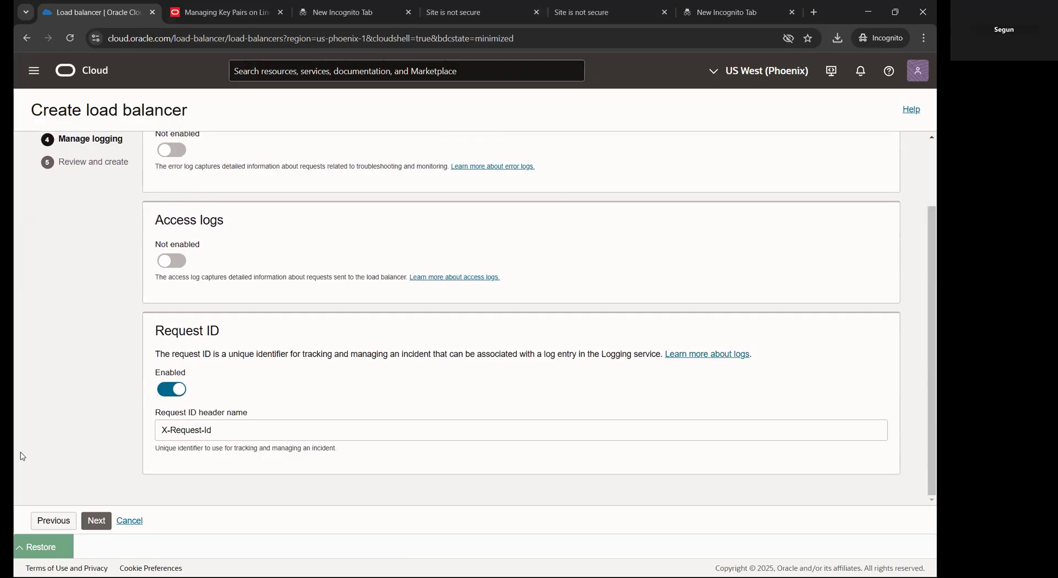
{"action": "scroll", "coordinate": [327, 166], "scroll_direction": "up", "scroll_amount": 1}
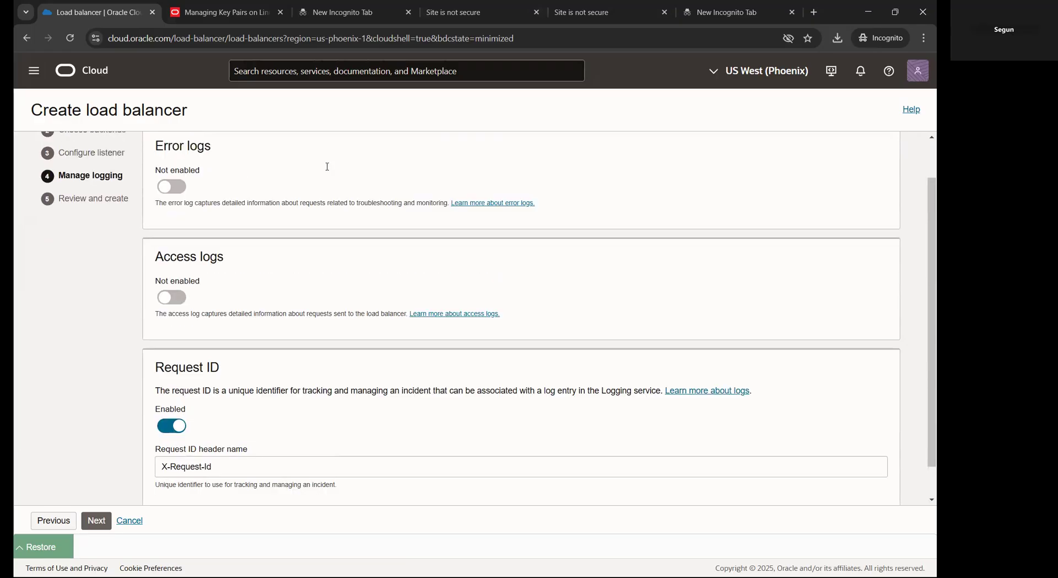
{"action": "scroll", "coordinate": [328, 167], "scroll_direction": "down", "scroll_amount": 1}
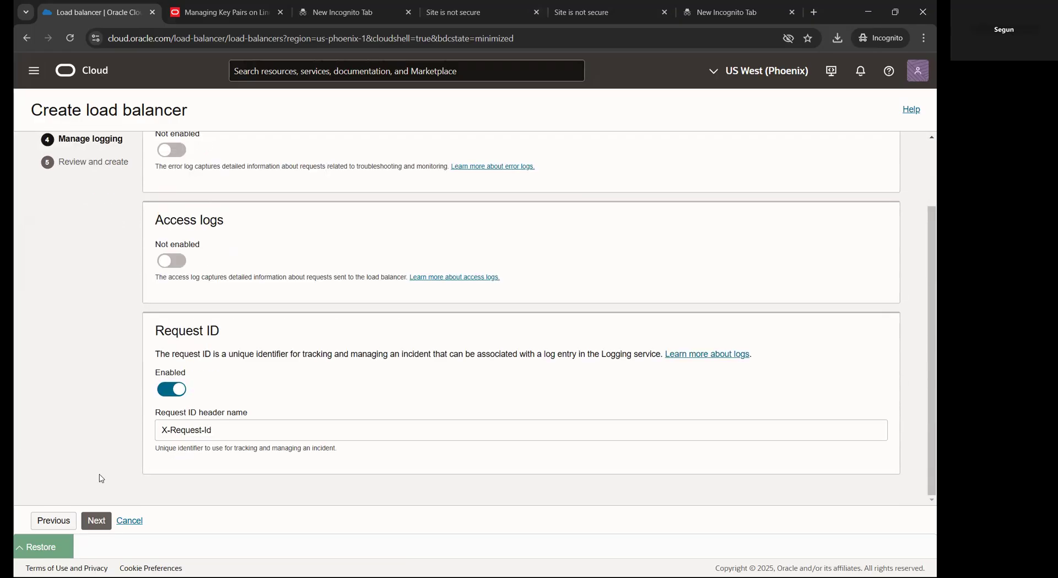
{"action": "left_click", "coordinate": [99, 523]}
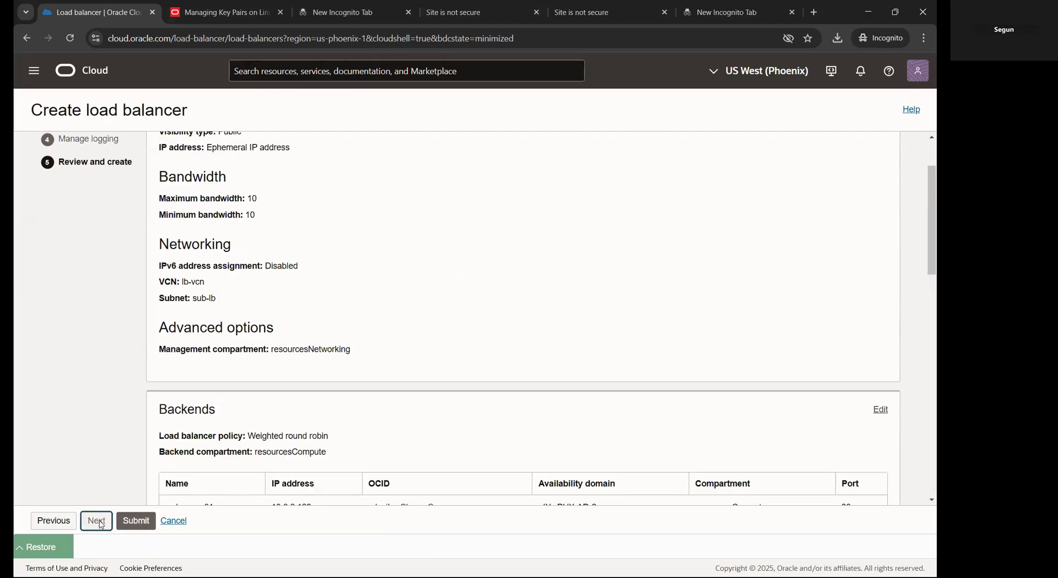
- Review the load balancer's details, backends, health check, listener and logging settings, and submit it for creation
{"action": "scroll", "coordinate": [266, 191], "scroll_direction": "up", "scroll_amount": 2}
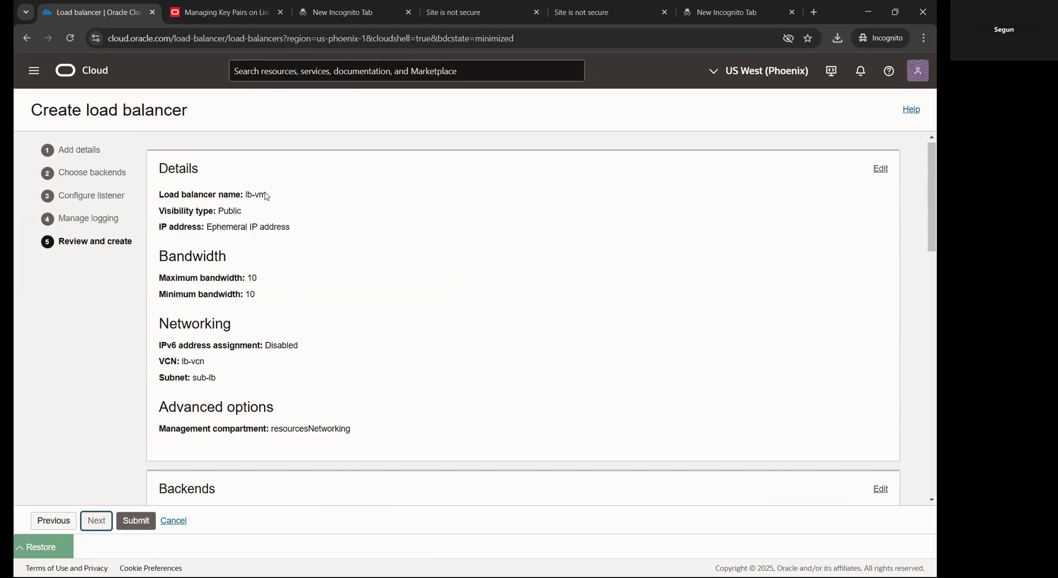
{"action": "scroll", "coordinate": [265, 191], "scroll_direction": "up", "scroll_amount": 1}
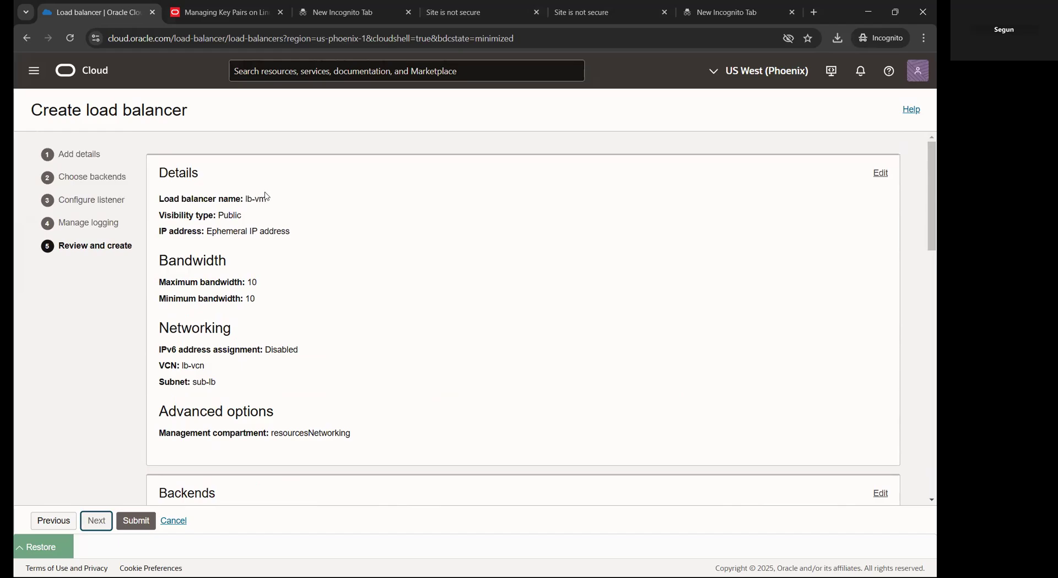
{"action": "scroll", "coordinate": [266, 197], "scroll_direction": "down", "scroll_amount": 3}
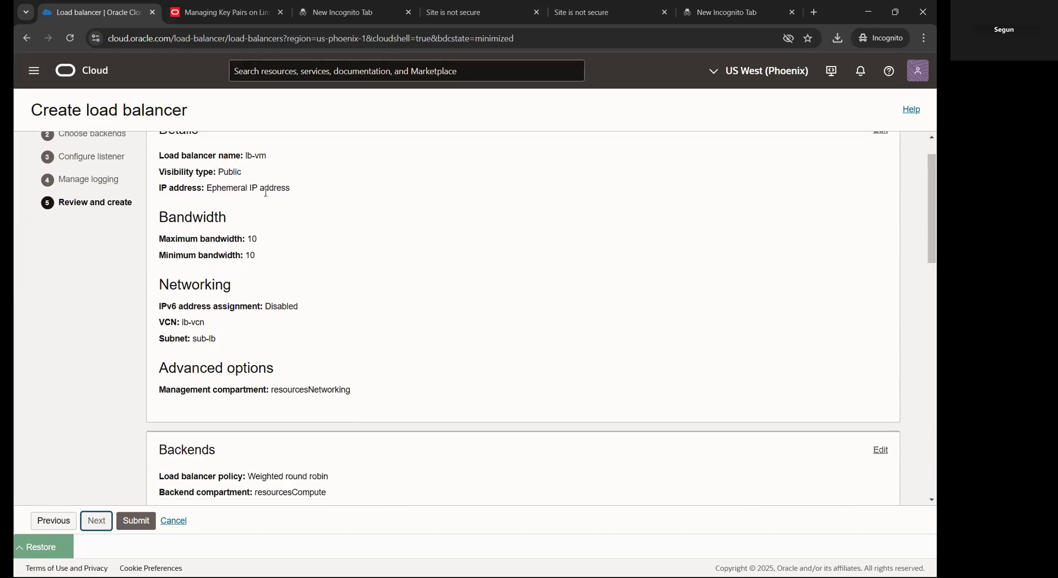
{"action": "scroll", "coordinate": [266, 196], "scroll_direction": "down", "scroll_amount": 2}
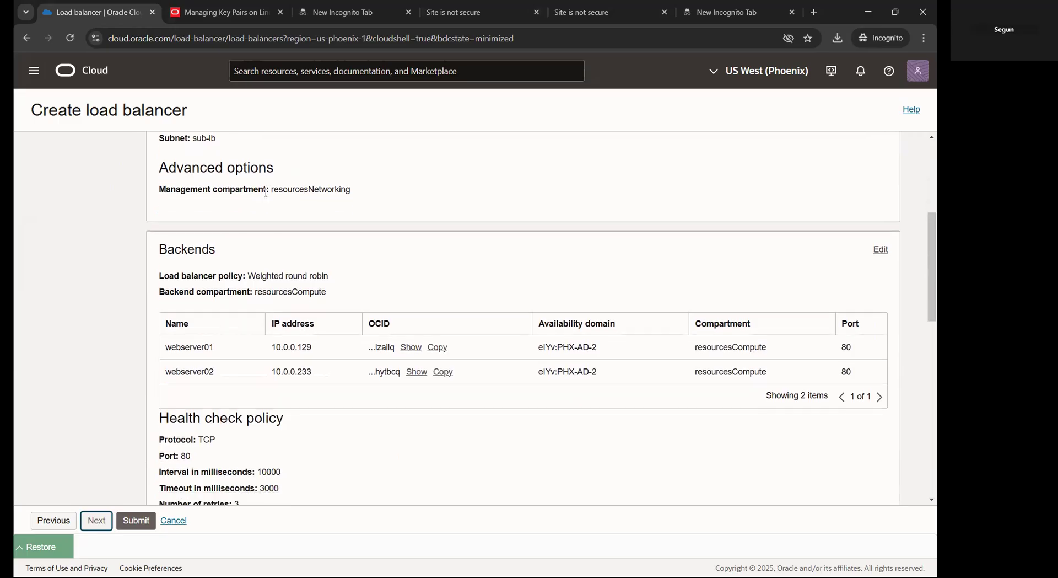
{"action": "scroll", "coordinate": [267, 192], "scroll_direction": "down", "scroll_amount": 2}
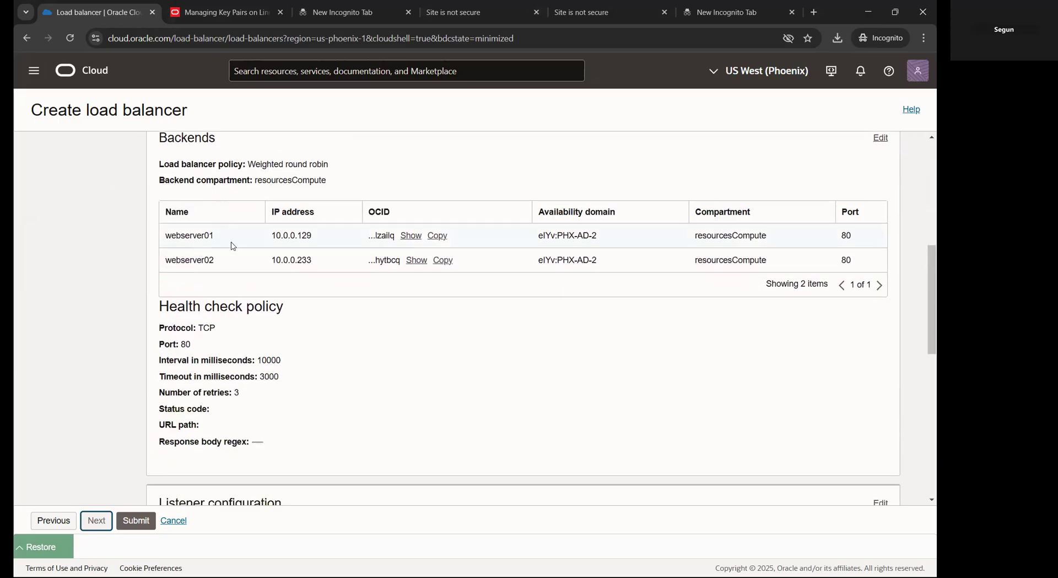
{"action": "mouse_move", "coordinate": [219, 146]}
{"action": "left_mouse_down"}
{"action": "mouse_move", "coordinate": [218, 132]}
{"action": "mouse_move", "coordinate": [191, 292]}
{"action": "mouse_move", "coordinate": [160, 345]}
{"action": "mouse_move", "coordinate": [156, 316]}
{"action": "left_mouse_up"}
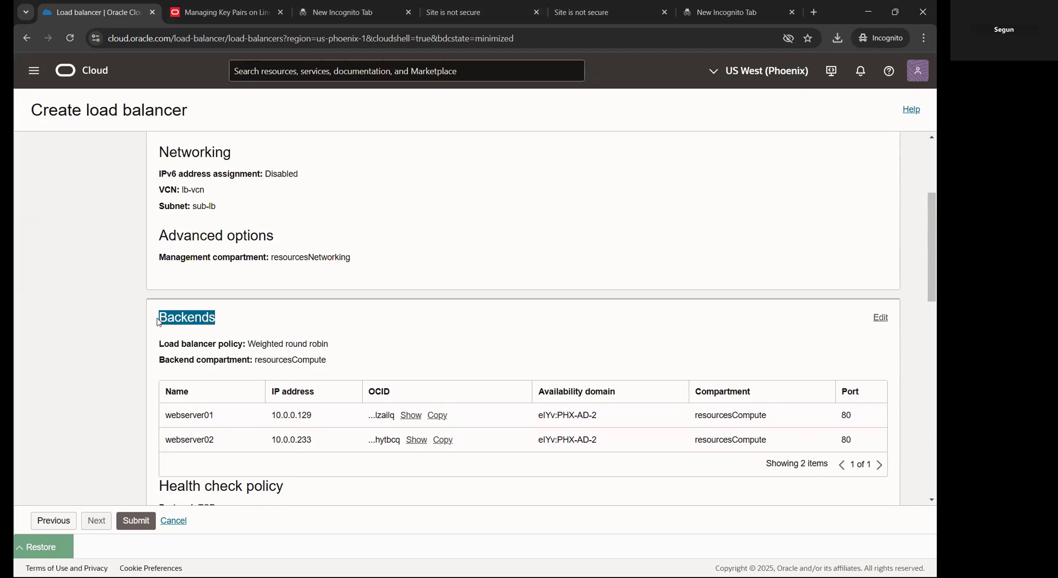
{"action": "scroll", "coordinate": [255, 298], "scroll_direction": "down", "scroll_amount": 5}
{"action": "scroll", "coordinate": [256, 300], "scroll_direction": "down", "scroll_amount": 5}
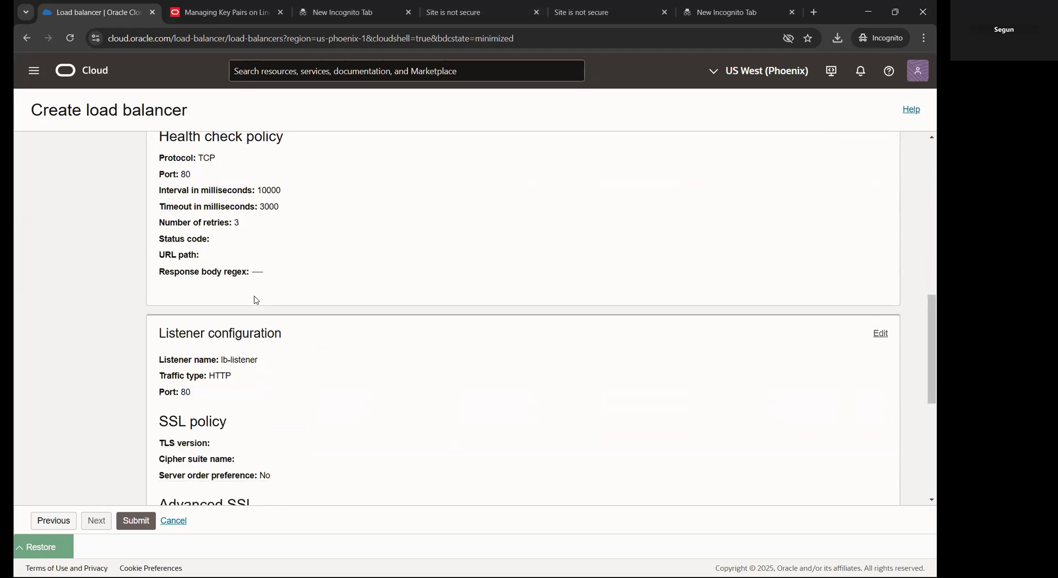
{"action": "scroll", "coordinate": [257, 300], "scroll_direction": "up", "scroll_amount": 1}
{"action": "scroll", "coordinate": [256, 300], "scroll_direction": "up", "scroll_amount": 1}
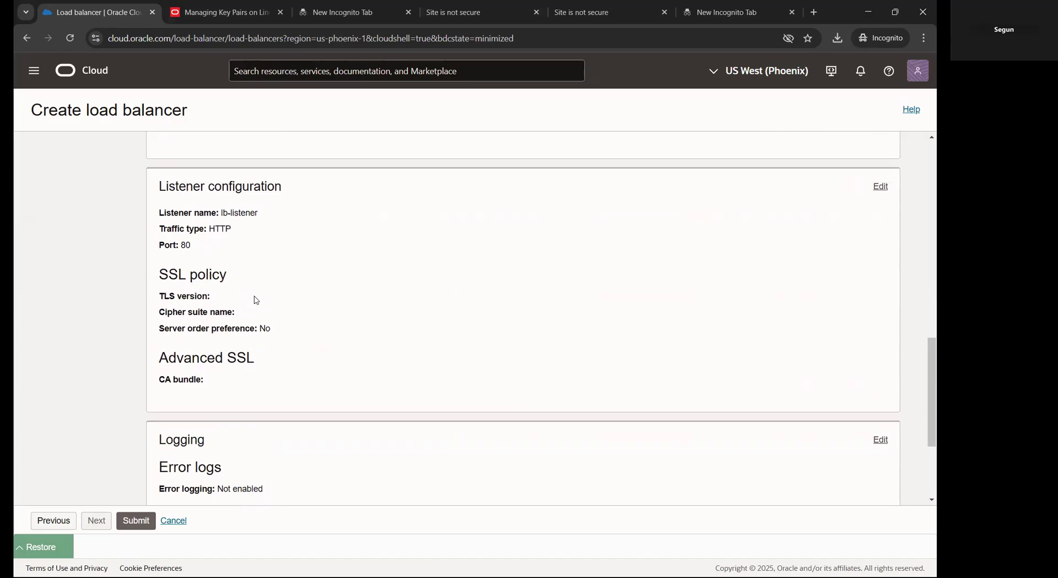
{"action": "scroll", "coordinate": [256, 300], "scroll_direction": "down", "scroll_amount": 3}
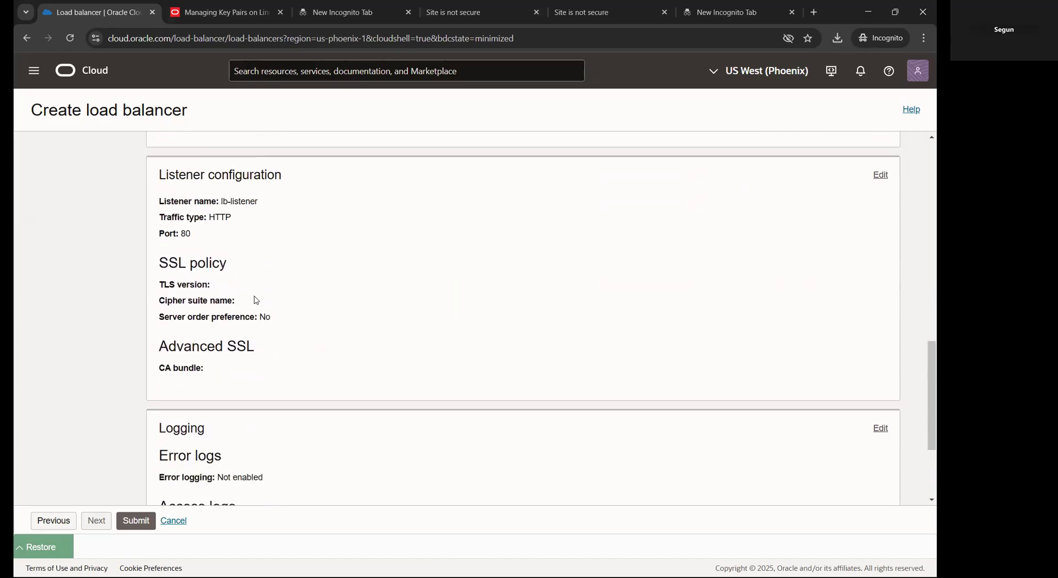
{"action": "scroll", "coordinate": [256, 300], "scroll_direction": "down", "scroll_amount": 1}
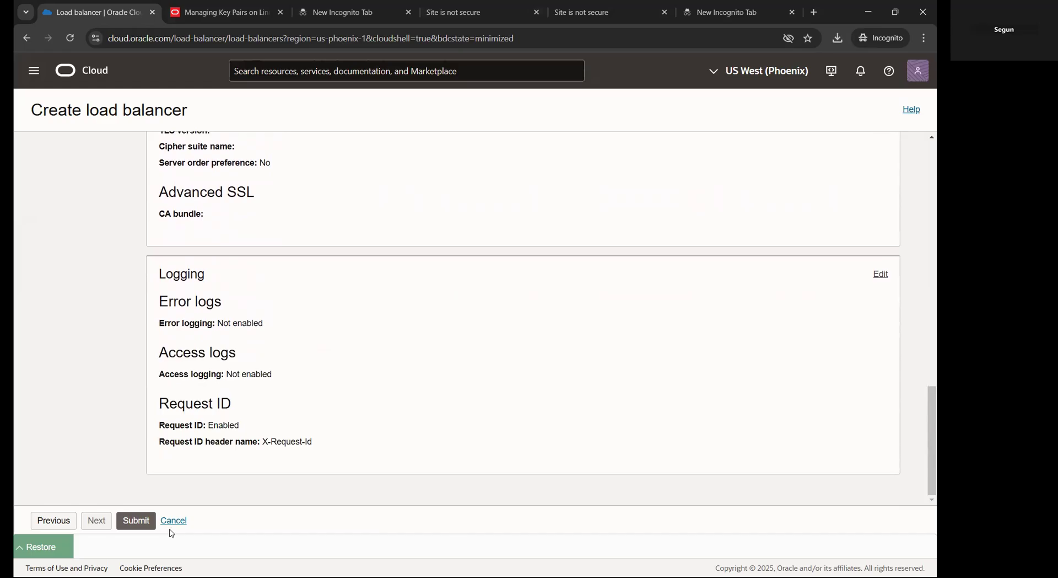
{"action": "left_click", "coordinate": [137, 521]}
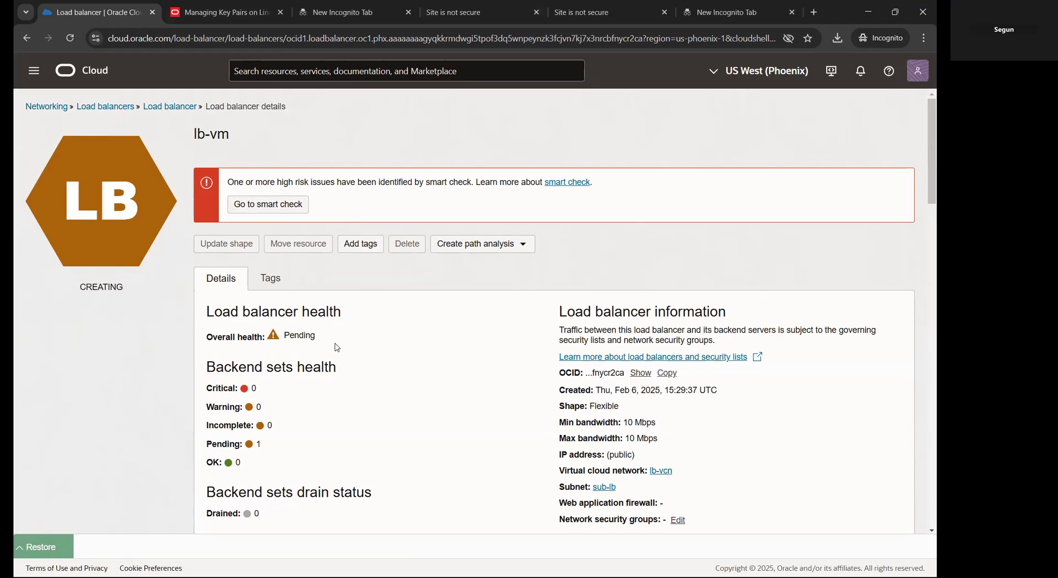
- Examine lb-vm's provisioning status, health, general information and metrics on its details page
{"action": "scroll", "coordinate": [337, 347], "scroll_direction": "down", "scroll_amount": 4}
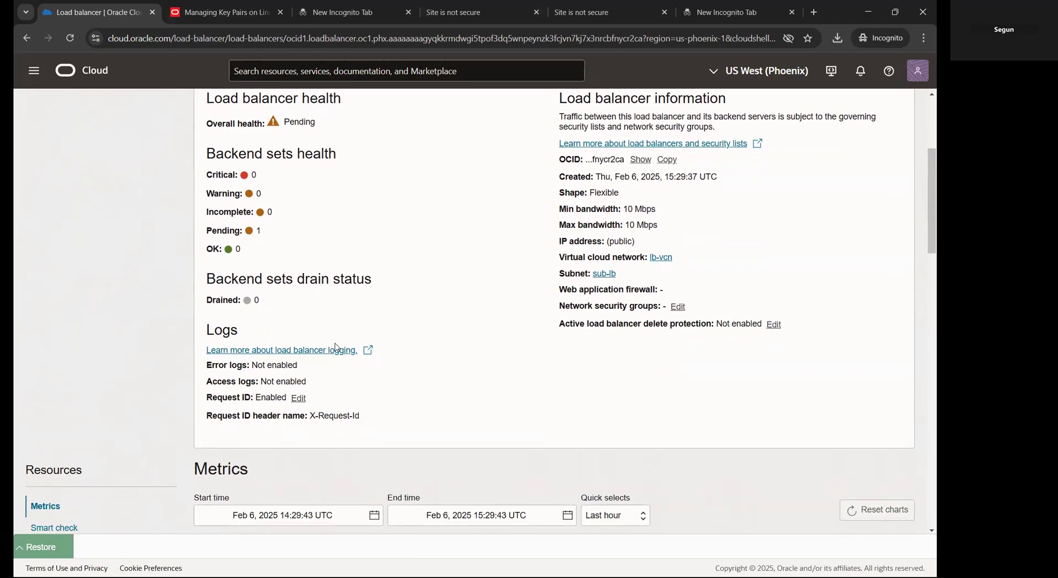
{"action": "scroll", "coordinate": [337, 347], "scroll_direction": "up", "scroll_amount": 2}
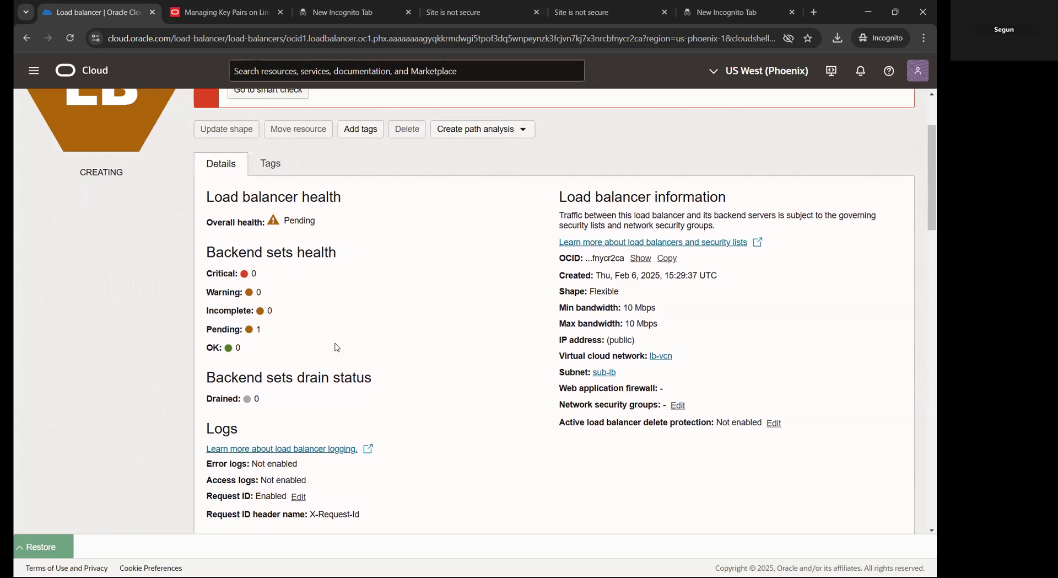
{"action": "scroll", "coordinate": [337, 347], "scroll_direction": "down", "scroll_amount": 3}
{"action": "scroll", "coordinate": [338, 347], "scroll_direction": "down", "scroll_amount": 4}
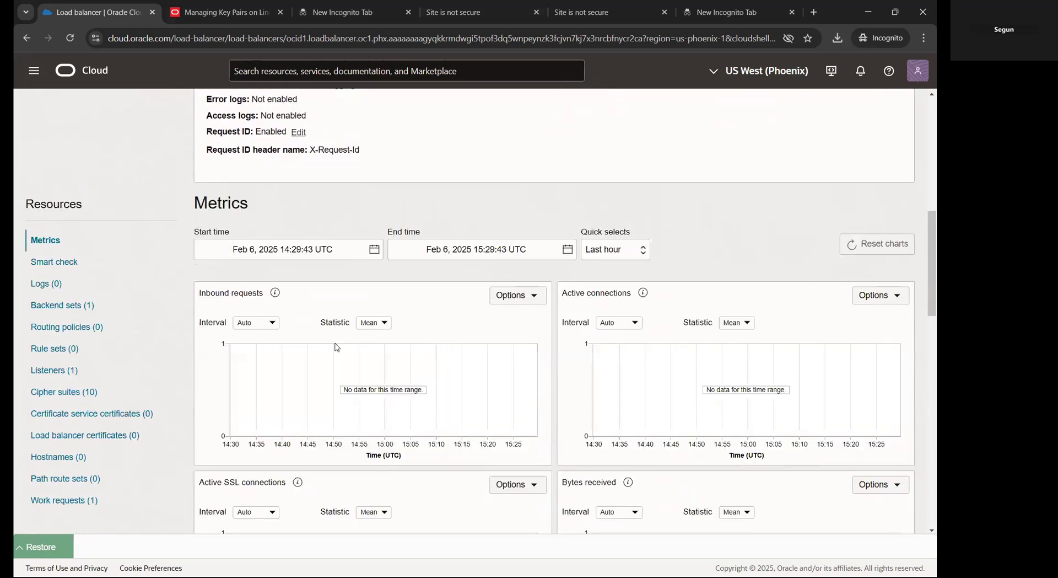
{"action": "scroll", "coordinate": [338, 347], "scroll_direction": "up", "scroll_amount": 7}
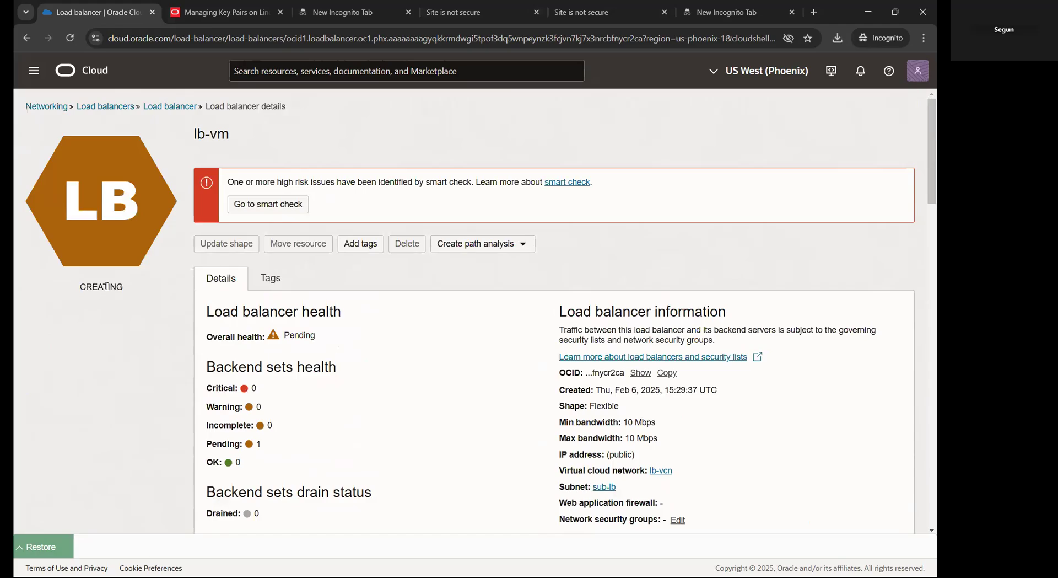
{"action": "left_click_drag", "start_coordinate": [125, 287], "coordinate": [68, 287]}
{"action": "left_click", "coordinate": [111, 331]}
{"action": "scroll", "coordinate": [432, 376], "scroll_direction": "down", "scroll_amount": 2}
{"action": "scroll", "coordinate": [431, 376], "scroll_direction": "down", "scroll_amount": 1}
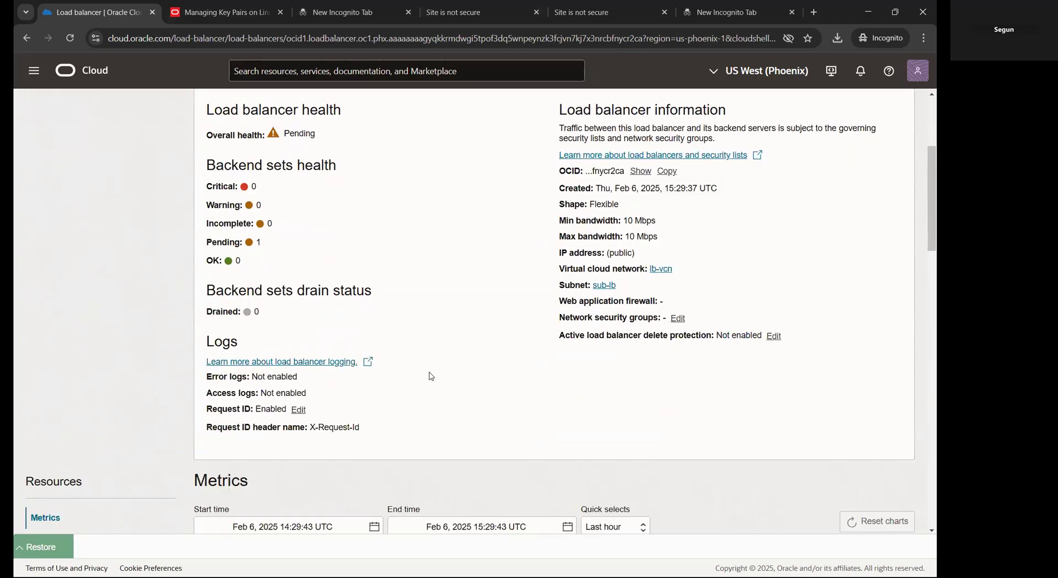
{"action": "scroll", "coordinate": [432, 376], "scroll_direction": "down", "scroll_amount": 4}
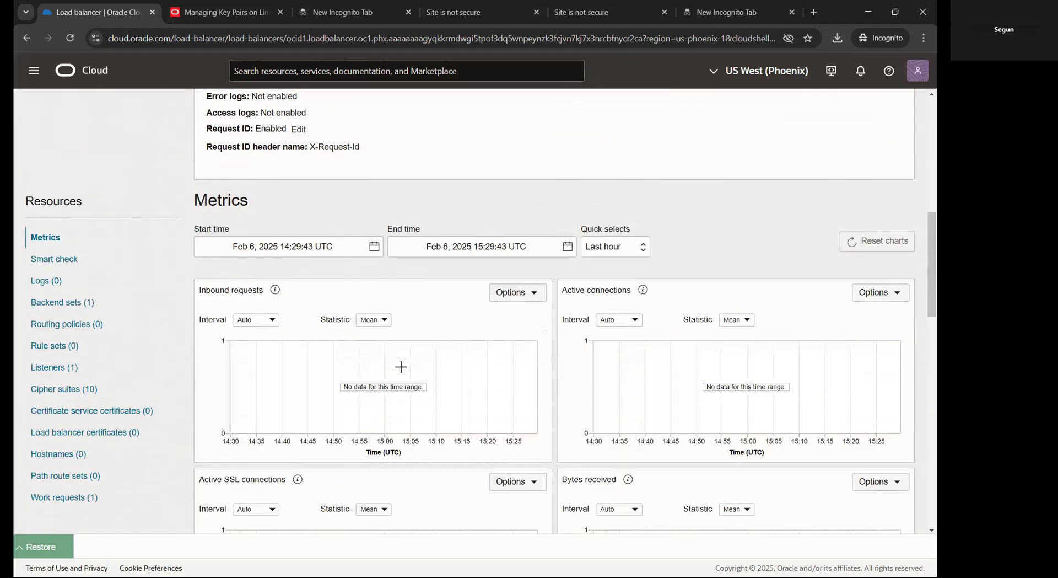
- Check lb-vm's backend sets and status, inspect the health of backend set lb-back, and return to the backend sets
{"action": "left_click", "coordinate": [78, 310]}
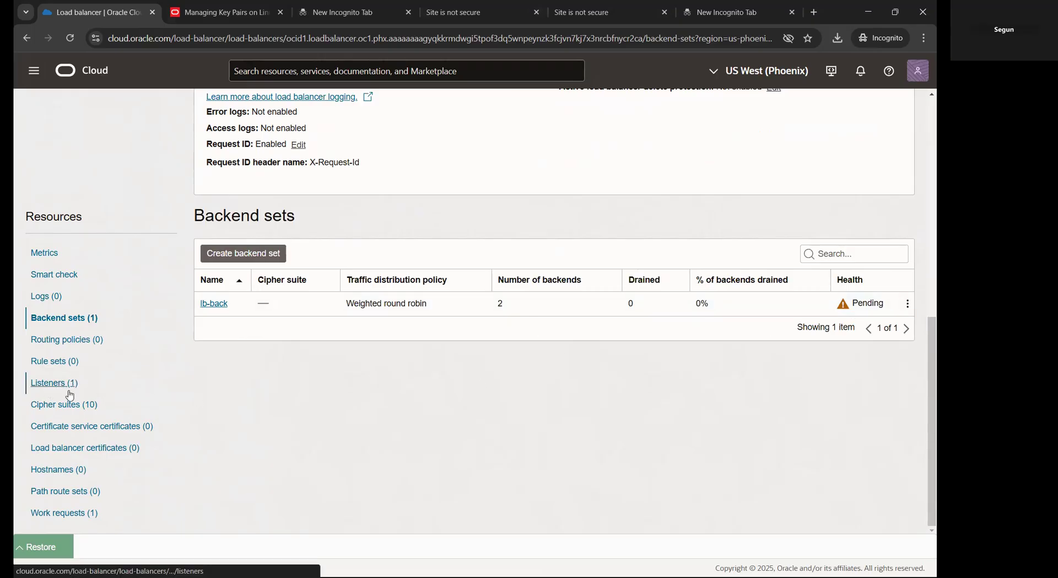
{"action": "scroll", "coordinate": [94, 437], "scroll_direction": "up", "scroll_amount": 10}
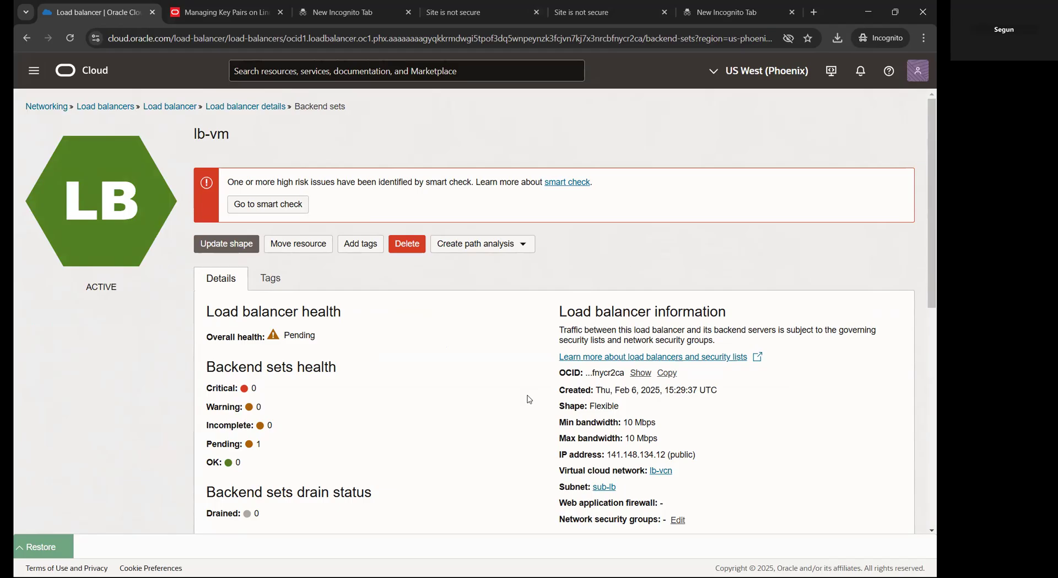
{"action": "scroll", "coordinate": [245, 324], "scroll_direction": "down", "scroll_amount": 2}
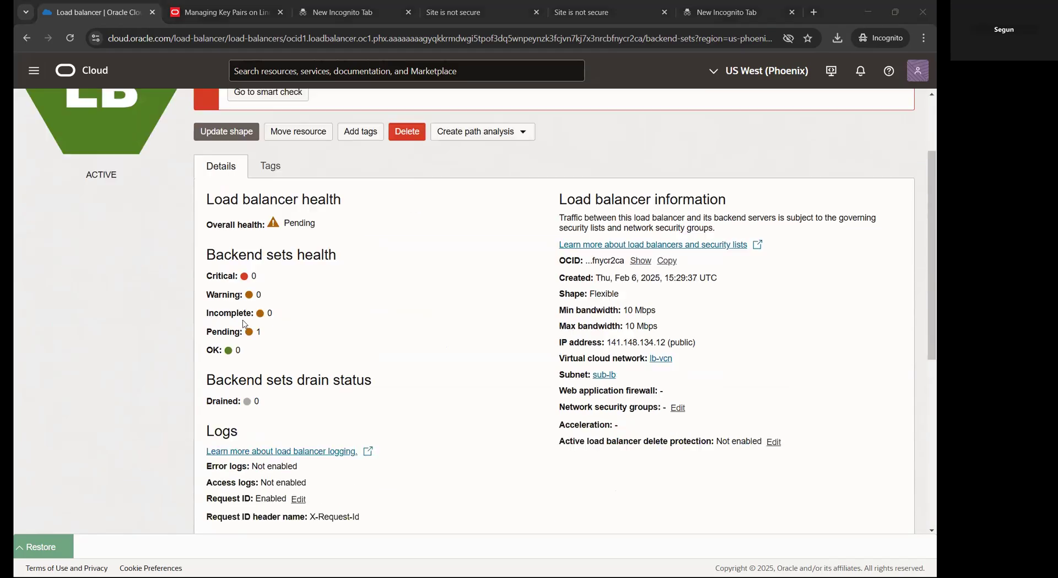
{"action": "scroll", "coordinate": [246, 324], "scroll_direction": "down", "scroll_amount": 6}
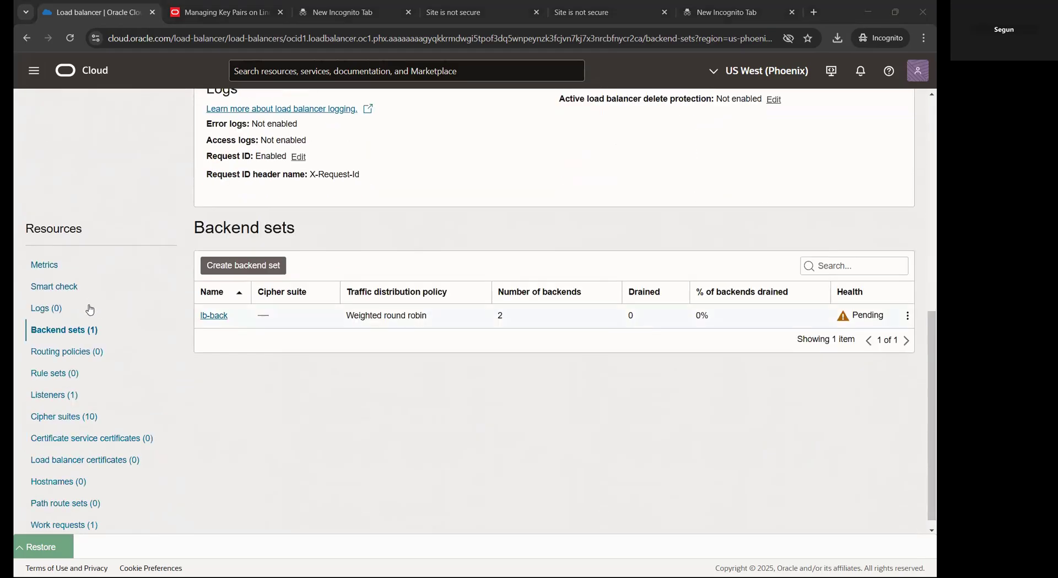
{"action": "left_click", "coordinate": [217, 318]}
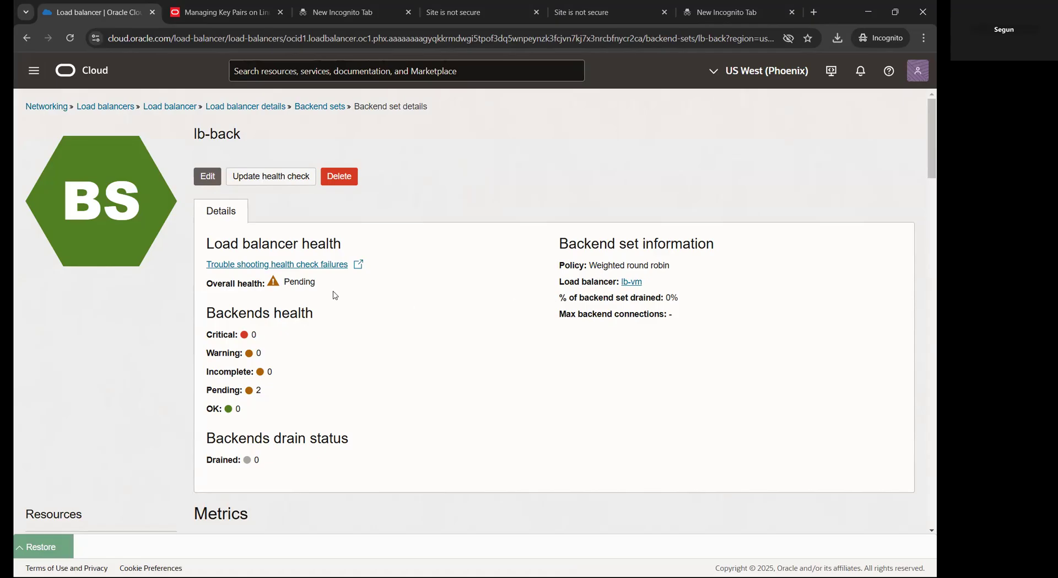
{"action": "left_click", "coordinate": [25, 43]}
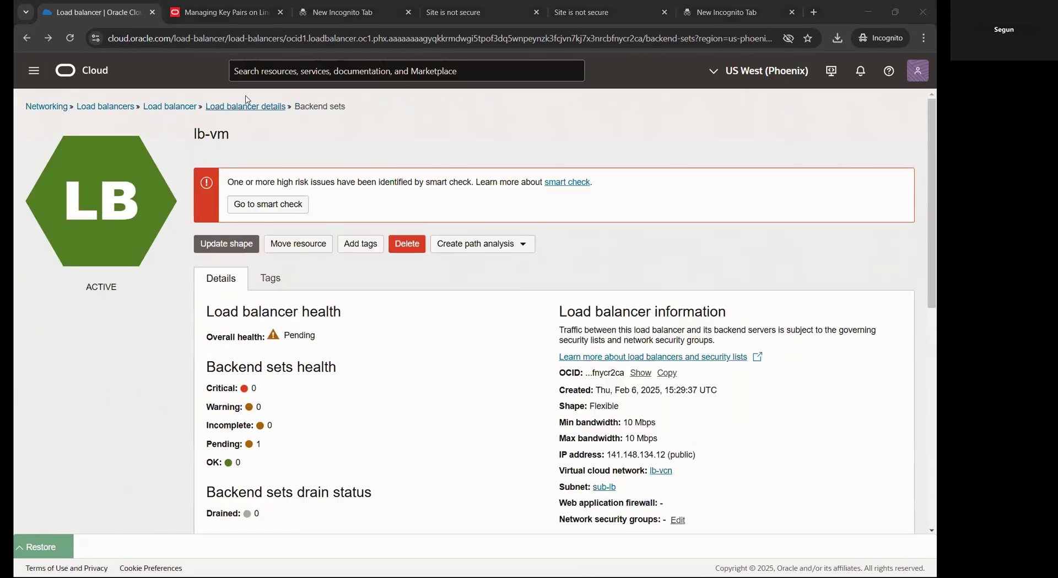
- Return to lb-vm's load balancer details and copy its public IP address
{"action": "left_click", "coordinate": [250, 108]}
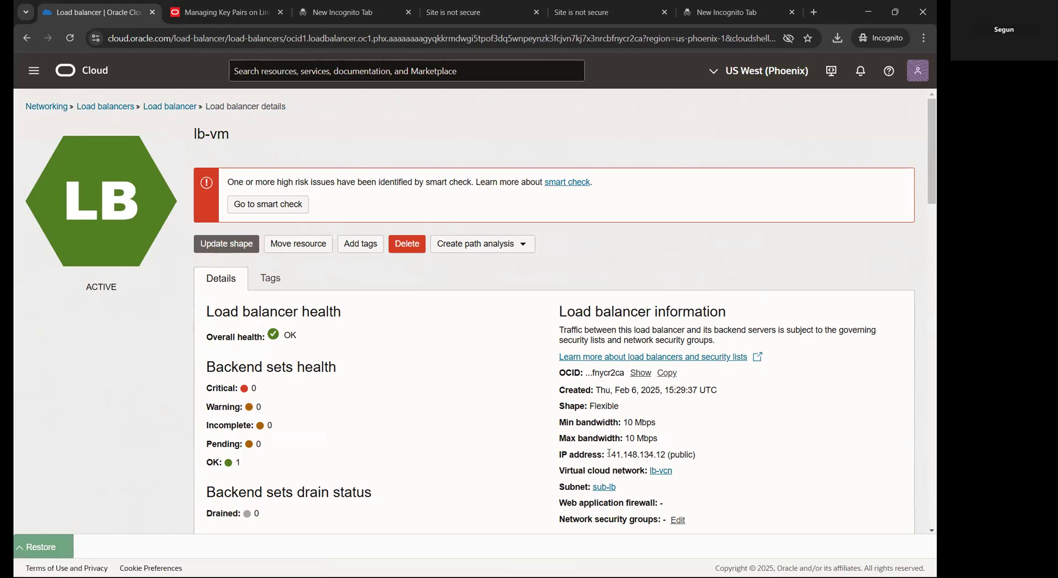
{"action": "left_click_drag", "start_coordinate": [609, 453], "coordinate": [666, 452]}
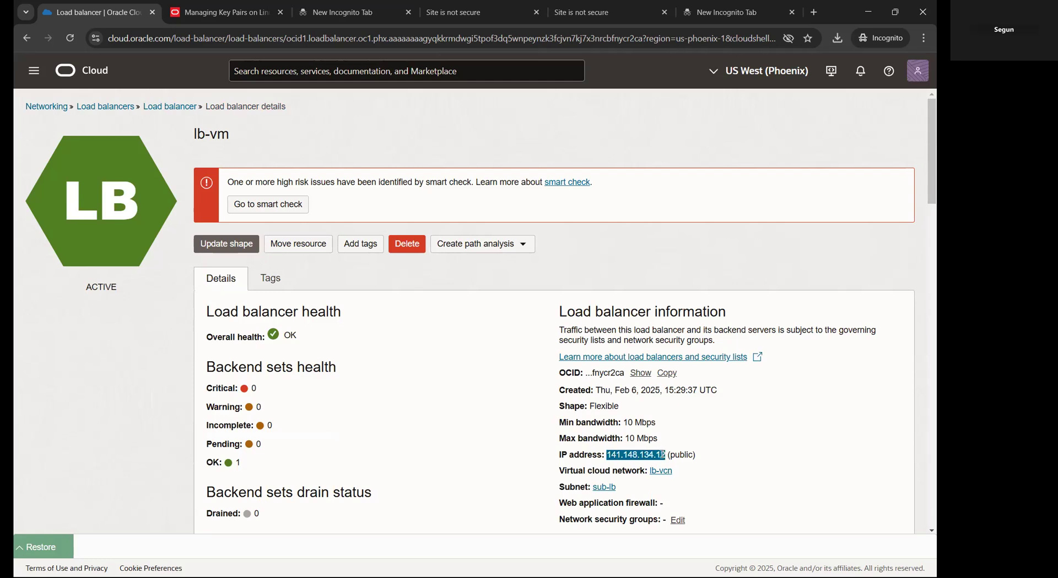
{"action": "right_click", "coordinate": [663, 454]}
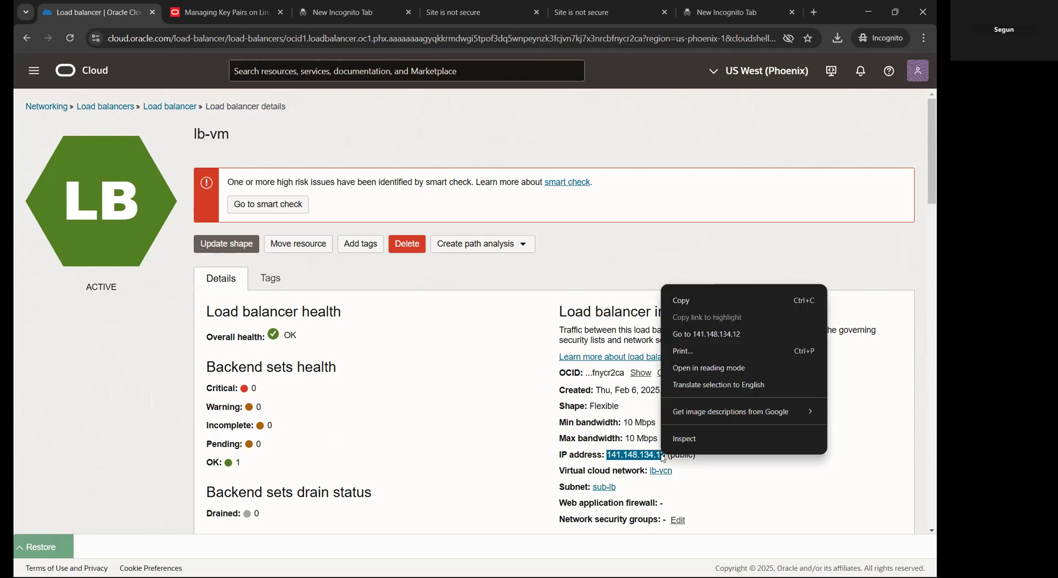
{"action": "left_click", "coordinate": [713, 300]}
- Open the copied address 141.148.134.12 in the empty browser tab and continue to the site despite the insecure connection
{"action": "left_click", "coordinate": [757, 14]}
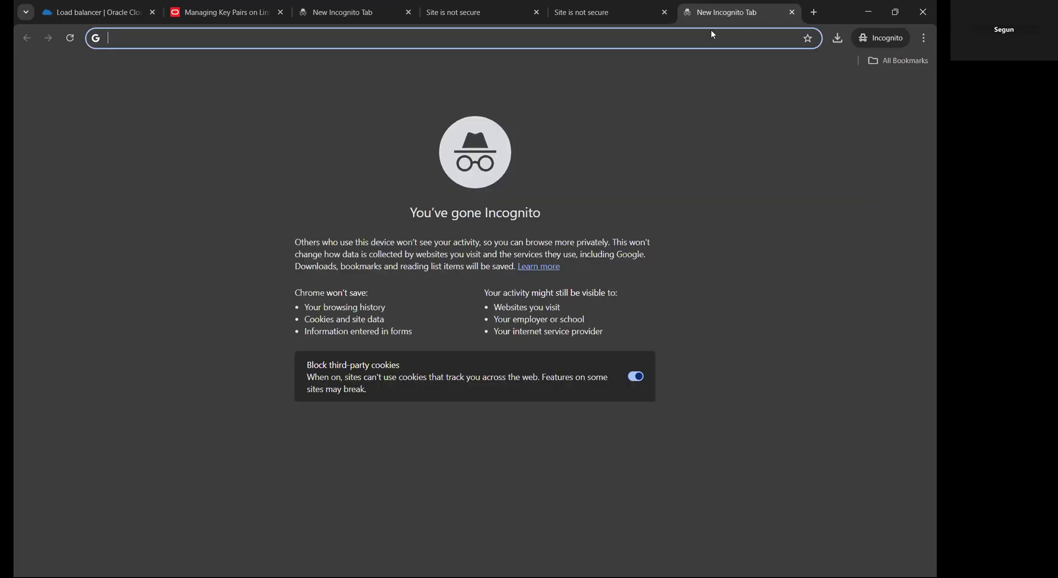
{"action": "right_click", "coordinate": [695, 38]}
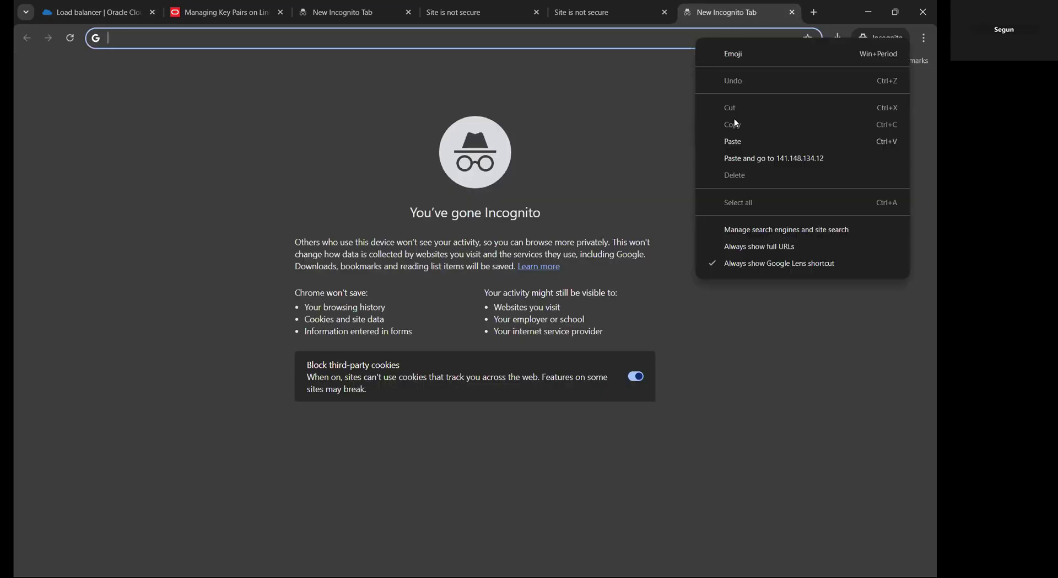
{"action": "left_click", "coordinate": [739, 141]}
{"action": "key", "text": "Return"}
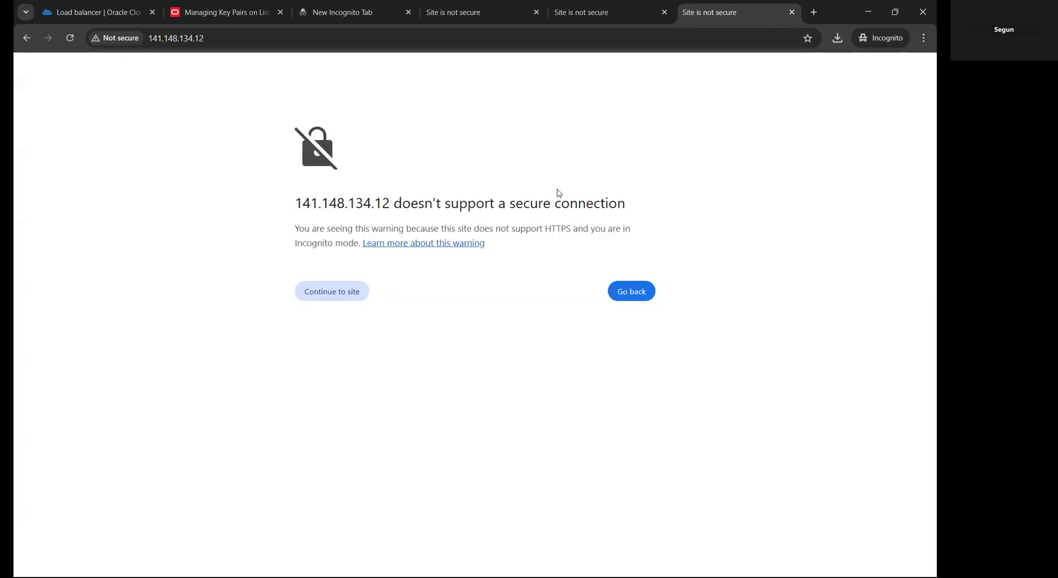
{"action": "left_click", "coordinate": [346, 296]}
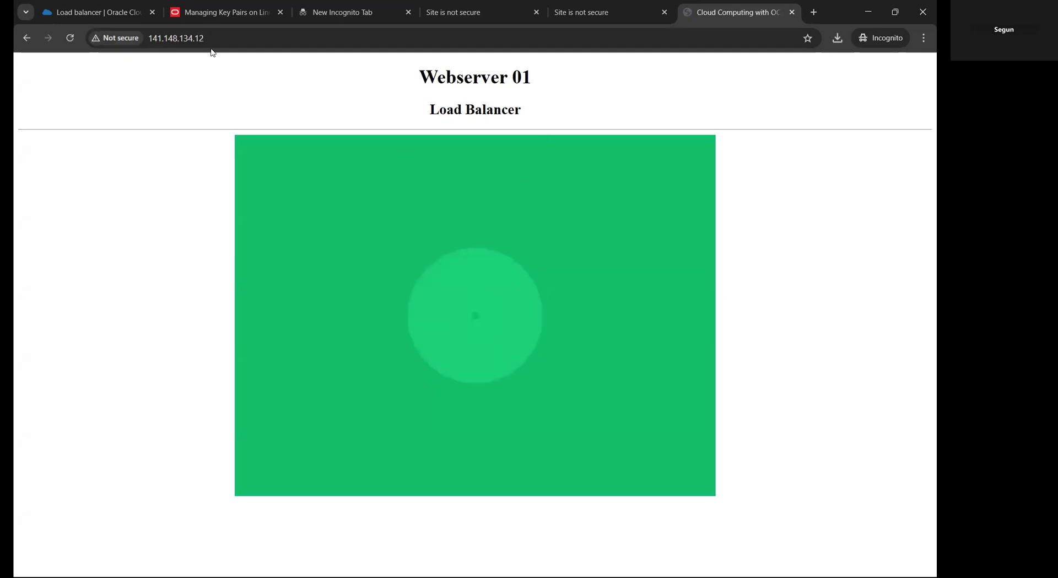
- Reload the load balancer's page three times to check which web server answers each request
{"action": "left_click", "coordinate": [70, 38]}
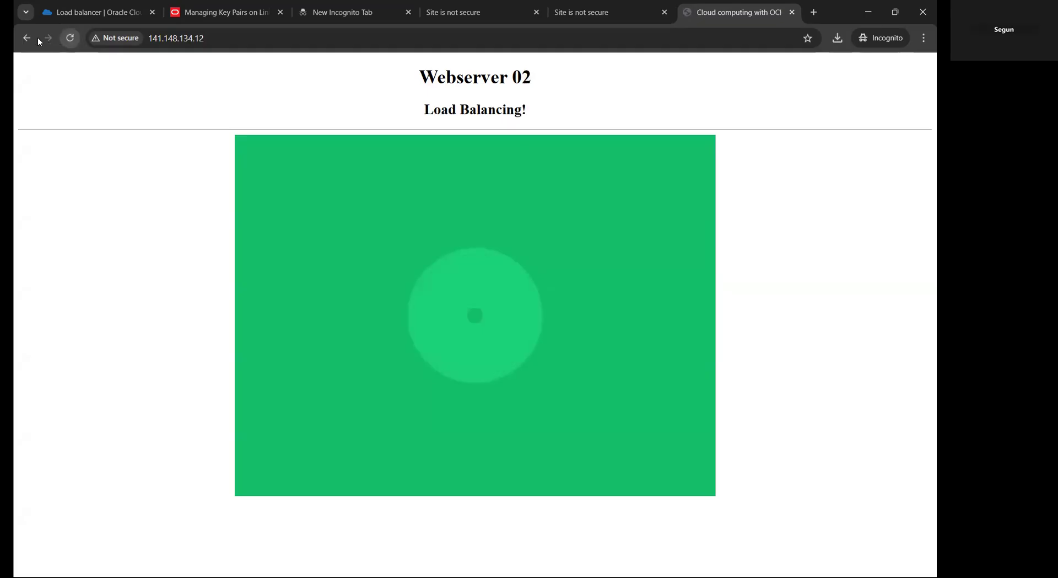
{"action": "left_click", "coordinate": [69, 38]}
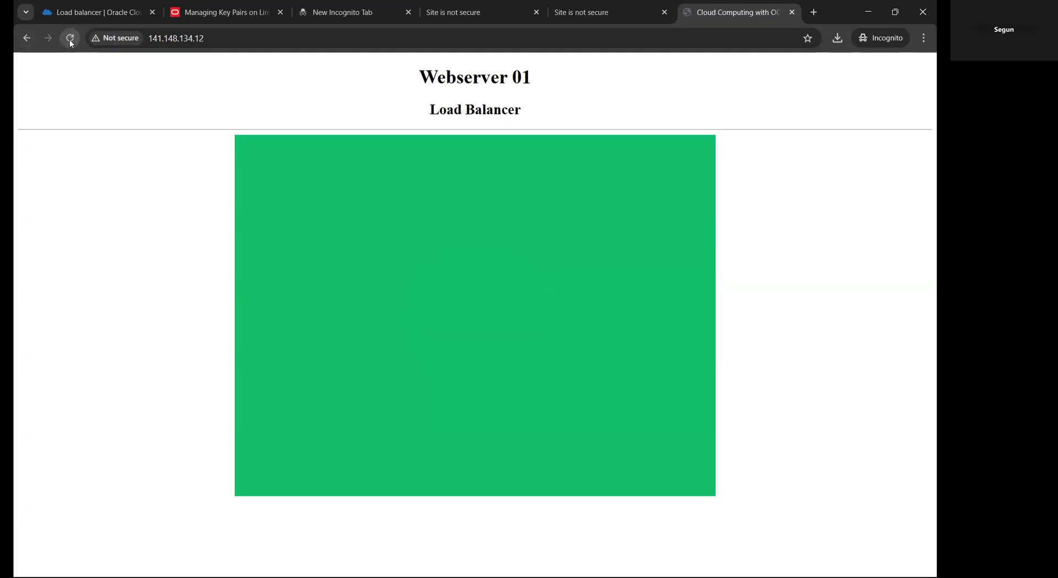
{"action": "left_click", "coordinate": [70, 38]}
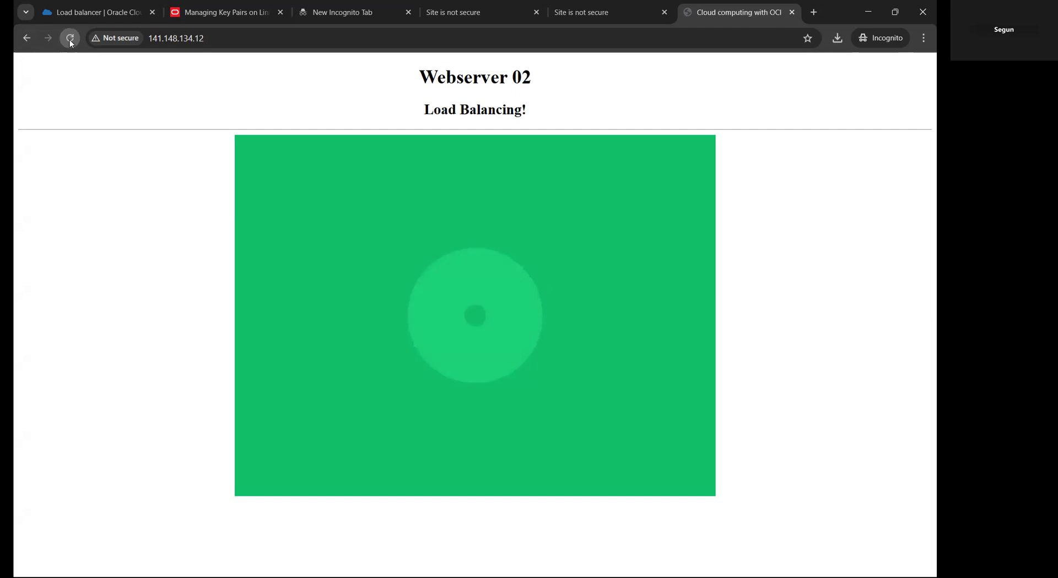
- Try to continue to the site at 158.101.10.110, then close the tabs for 158.101.10.110 and 129.146.142.124
{"action": "left_click", "coordinate": [590, 8]}
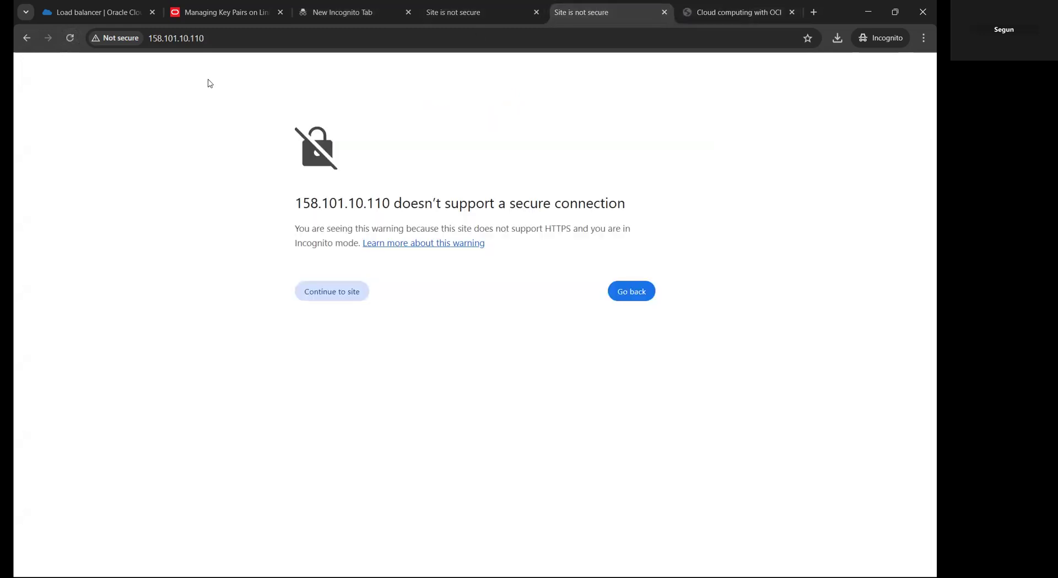
{"action": "left_click", "coordinate": [342, 292]}
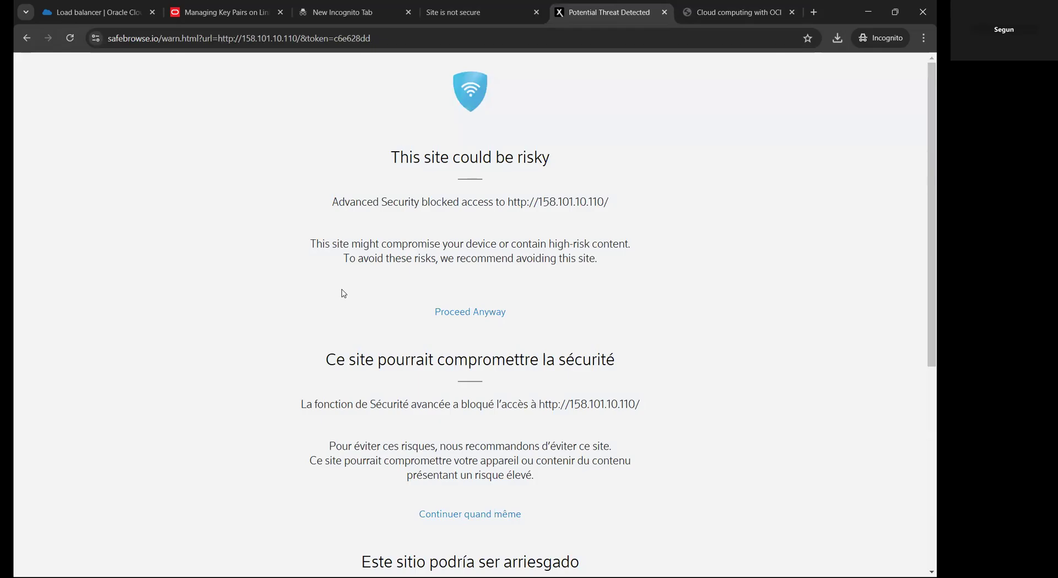
{"action": "left_click", "coordinate": [664, 12]}
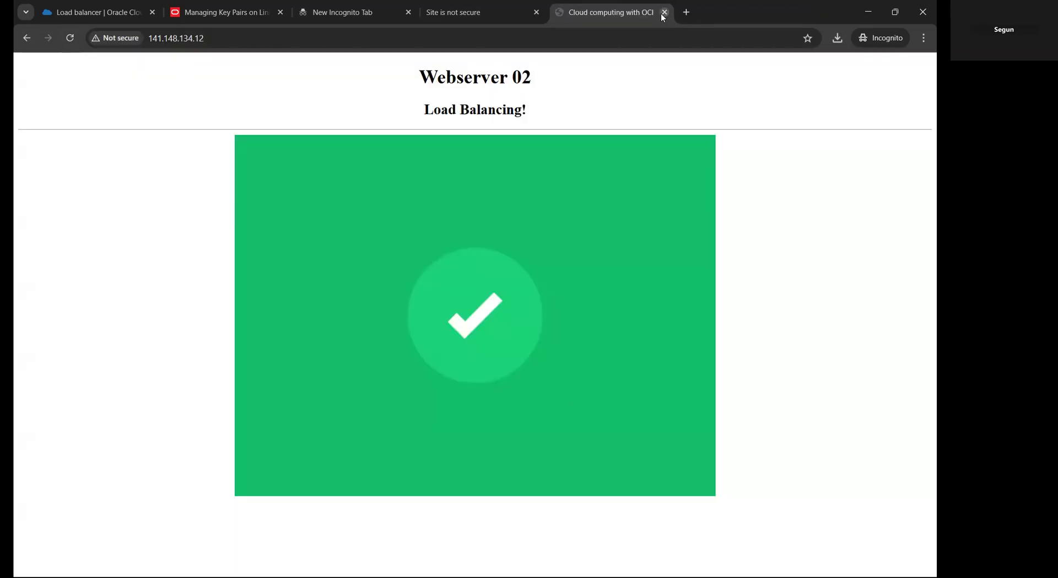
{"action": "left_click", "coordinate": [465, 14]}
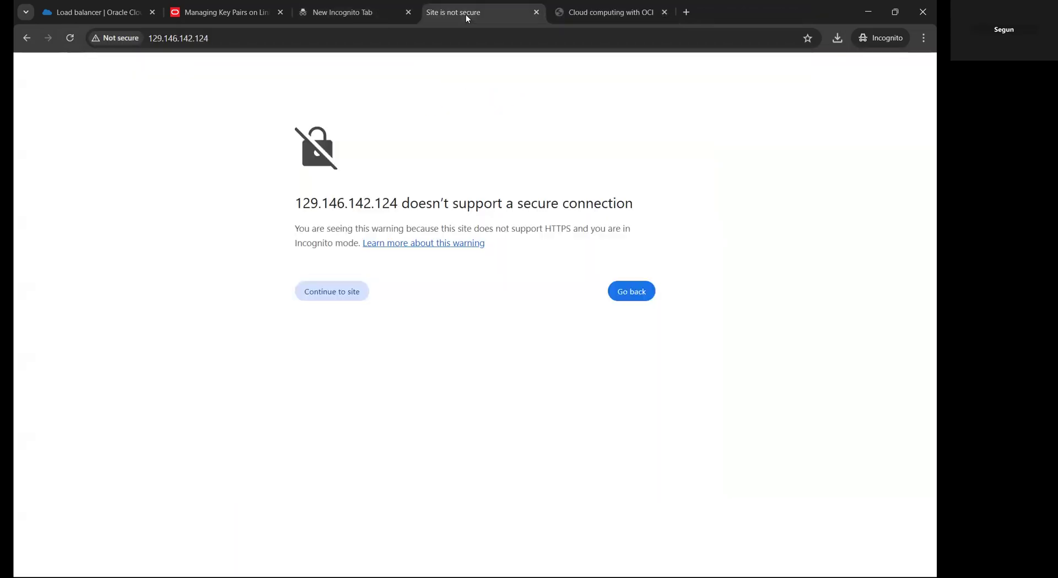
{"action": "left_click", "coordinate": [537, 12]}
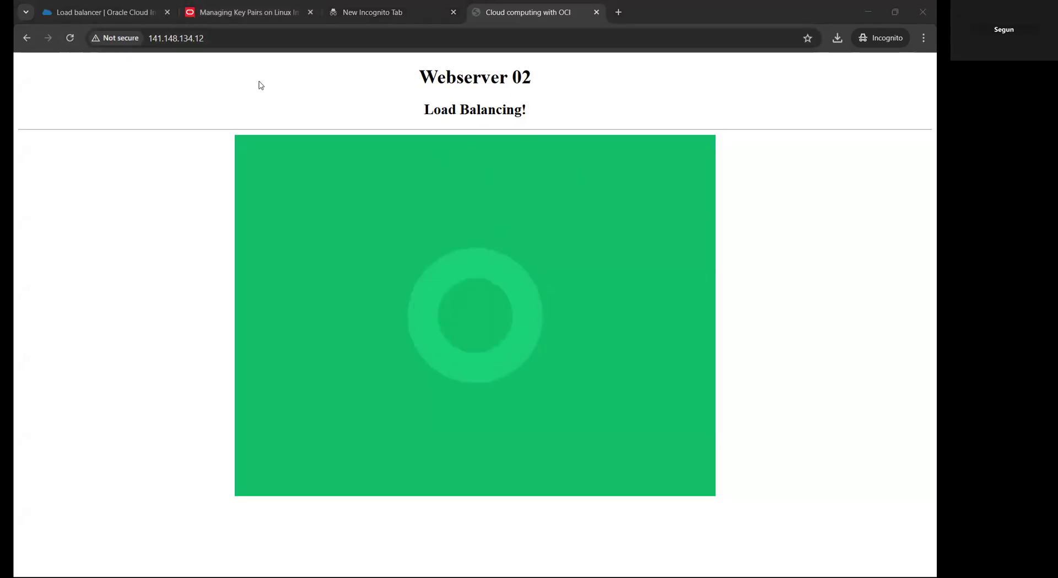
- Reload the page at 141.148.134.12 six more times to check how requests are distributed between the two web servers
{"action": "left_click", "coordinate": [72, 38]}
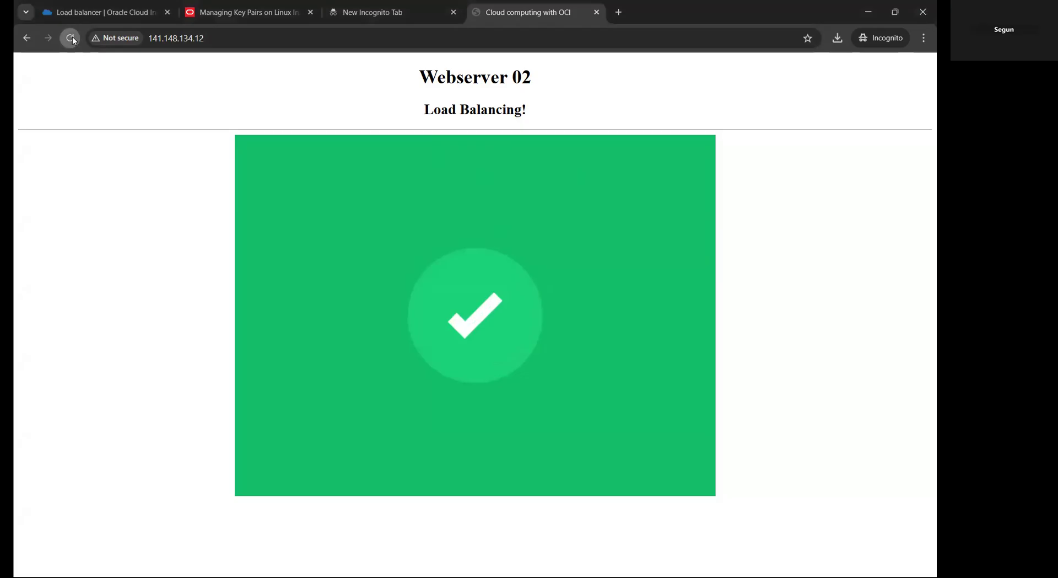
{"action": "left_click", "coordinate": [72, 39]}
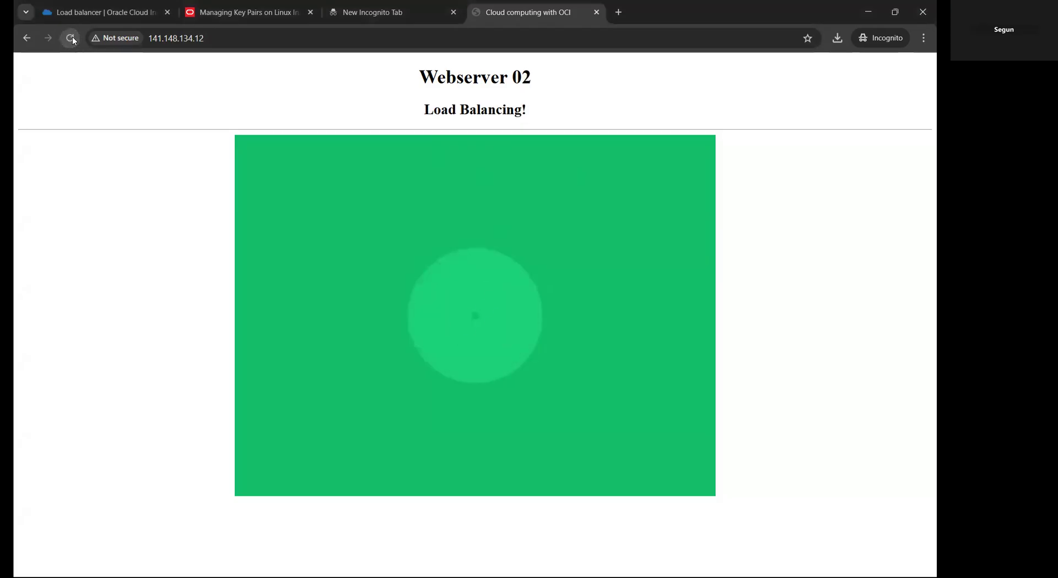
{"action": "left_click", "coordinate": [71, 39]}
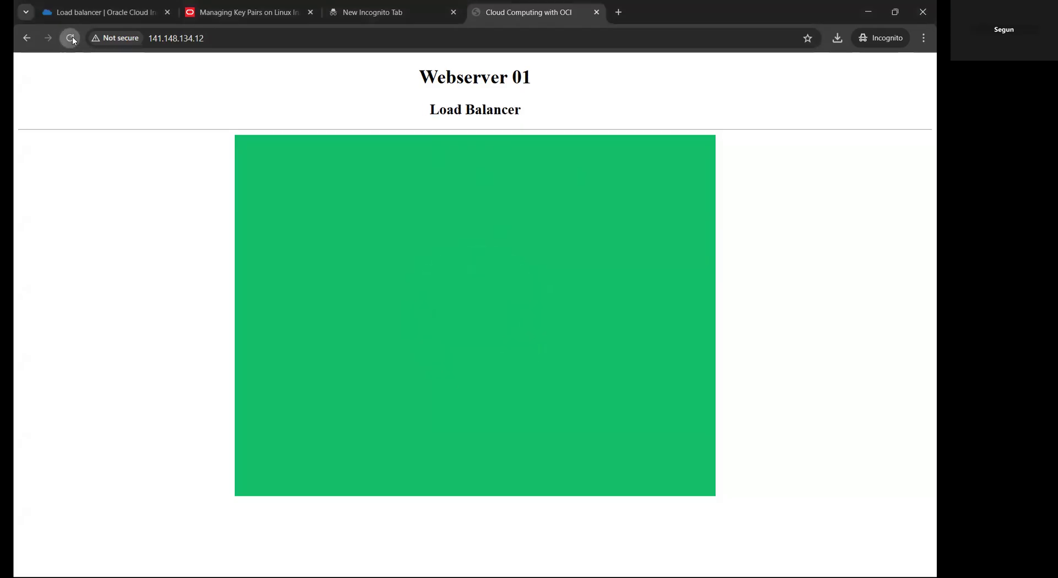
{"action": "left_click", "coordinate": [71, 38]}
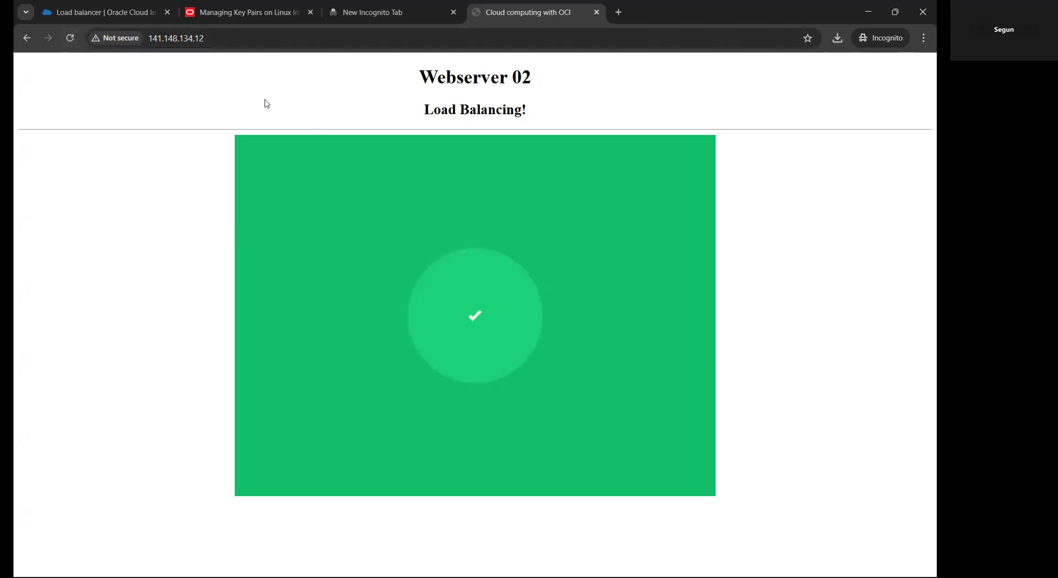
{"action": "left_click", "coordinate": [70, 39]}
{"action": "left_click", "coordinate": [70, 39]}
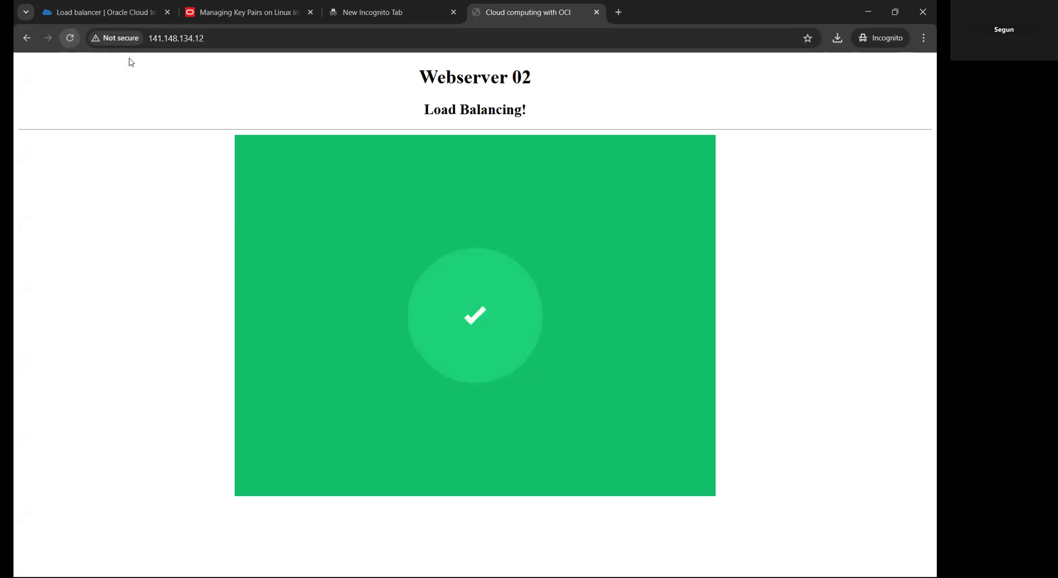